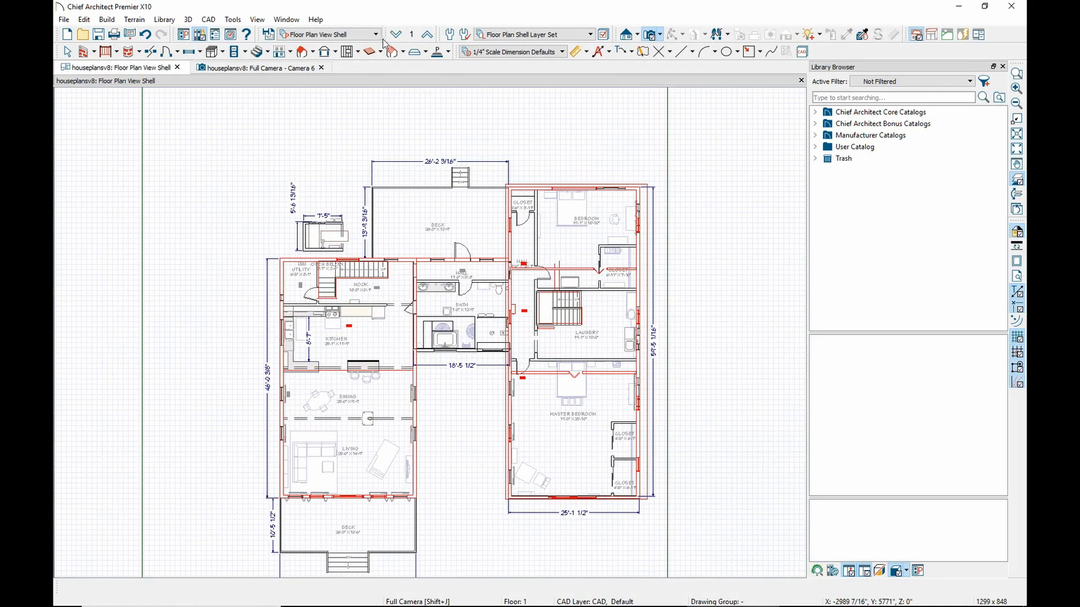
Switch the floor plan to the Electrical Plan View and display the Electrical Layer Set
{"action": "left_click", "coordinate": [376, 35]}
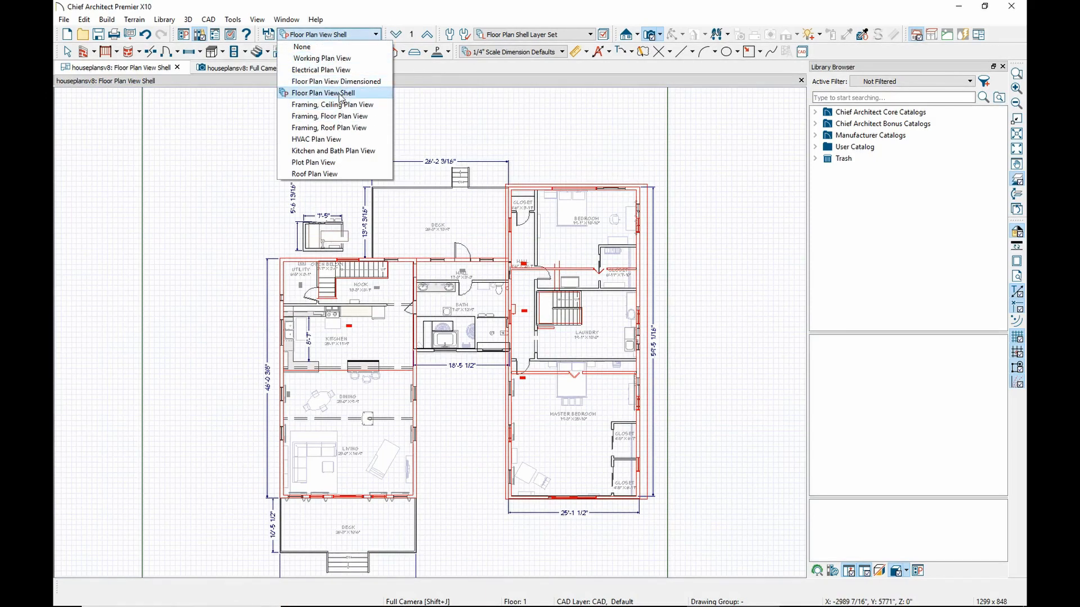
{"action": "left_click", "coordinate": [336, 70]}
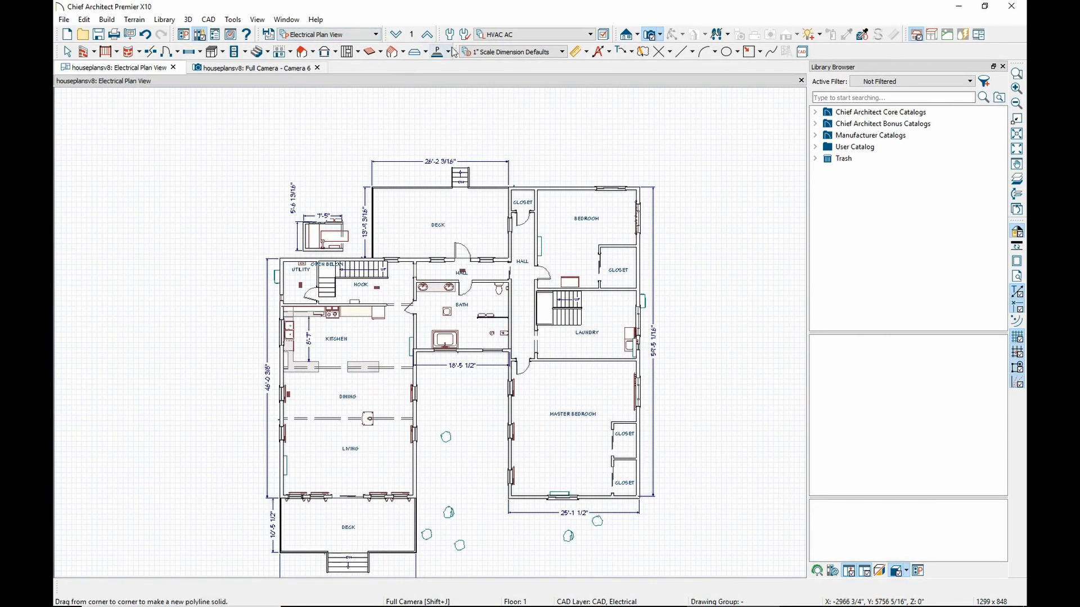
{"action": "left_click", "coordinate": [498, 36]}
{"action": "left_click", "coordinate": [534, 117]}
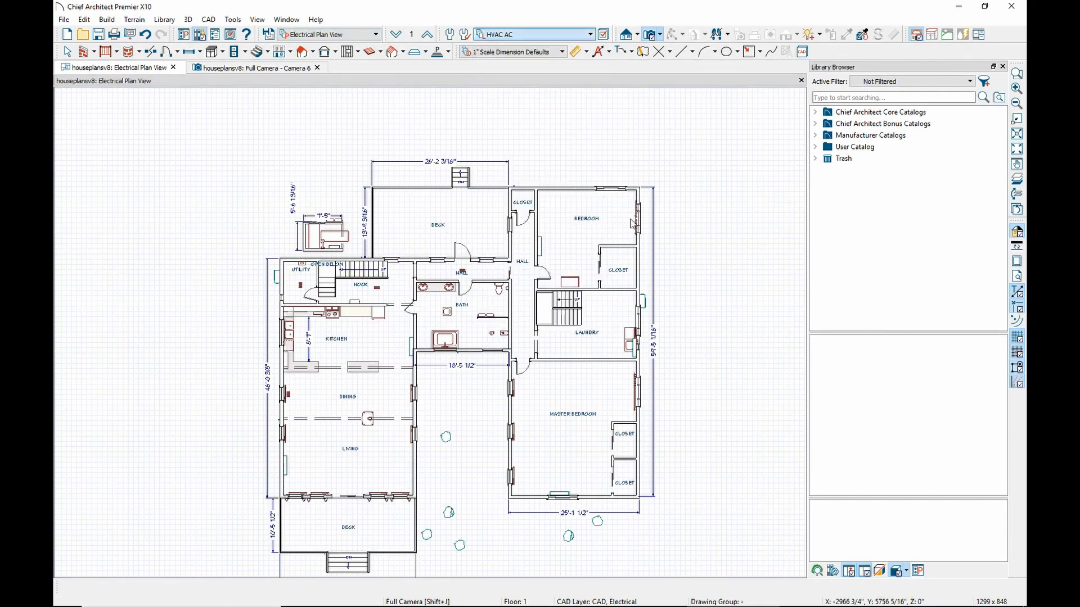
Examine the electrical symbols and wiring throughout the floor plan, including the kitchen, dining and living areas
{"action": "scroll", "coordinate": [486, 296], "scroll_direction": "up", "scroll_amount": 3}
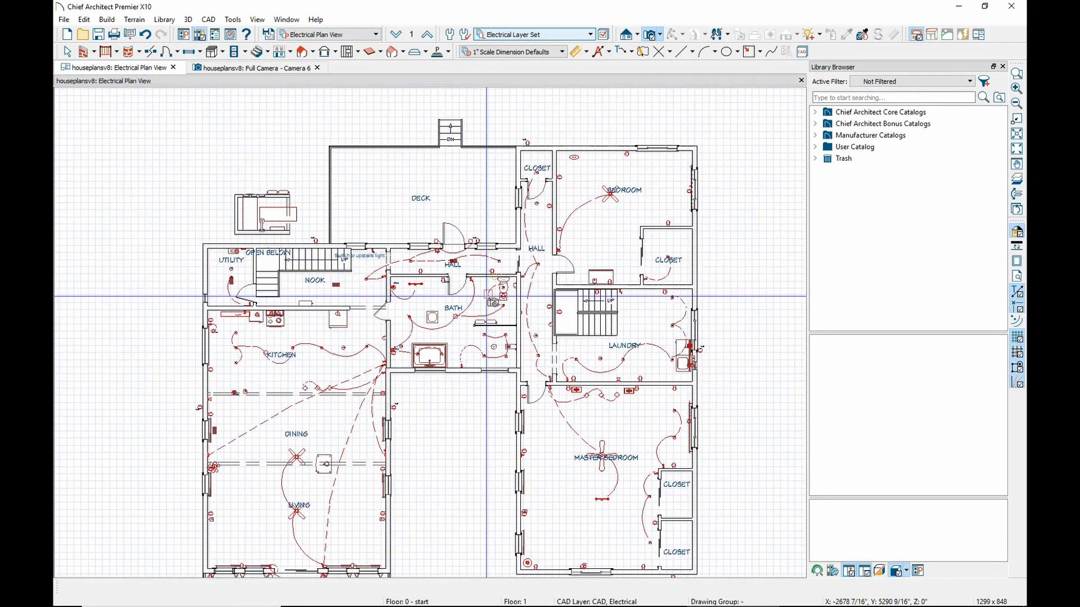
{"action": "scroll", "coordinate": [486, 296], "scroll_direction": "up", "scroll_amount": 1}
{"action": "scroll", "coordinate": [482, 253], "scroll_direction": "down", "scroll_amount": 3}
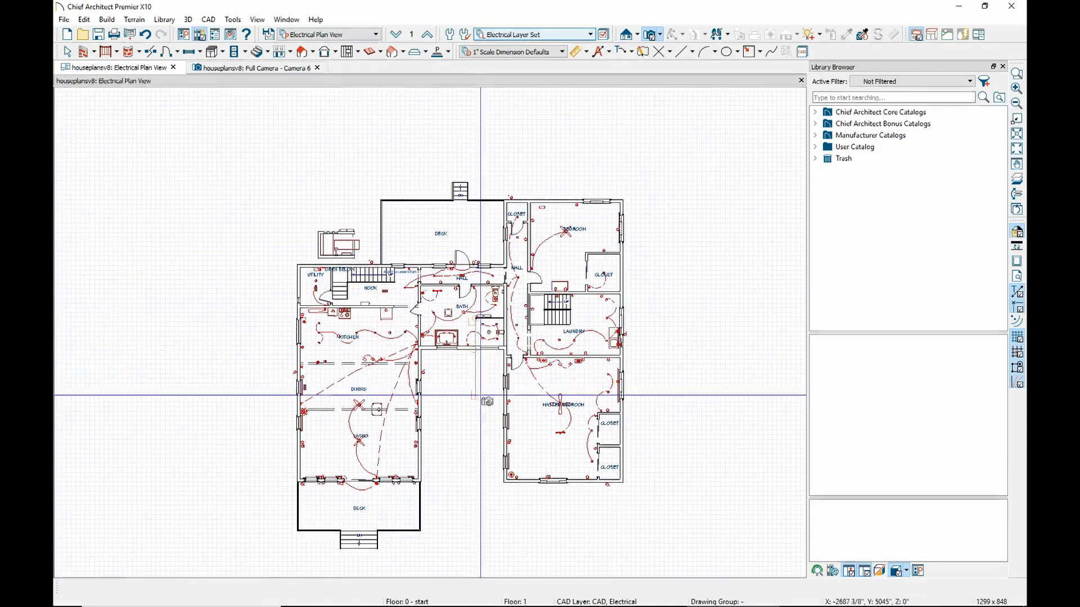
{"action": "scroll", "coordinate": [475, 435], "scroll_direction": "up", "scroll_amount": 1}
{"action": "scroll", "coordinate": [475, 435], "scroll_direction": "up", "scroll_amount": 1}
{"action": "scroll", "coordinate": [188, 333], "scroll_direction": "up", "scroll_amount": 4}
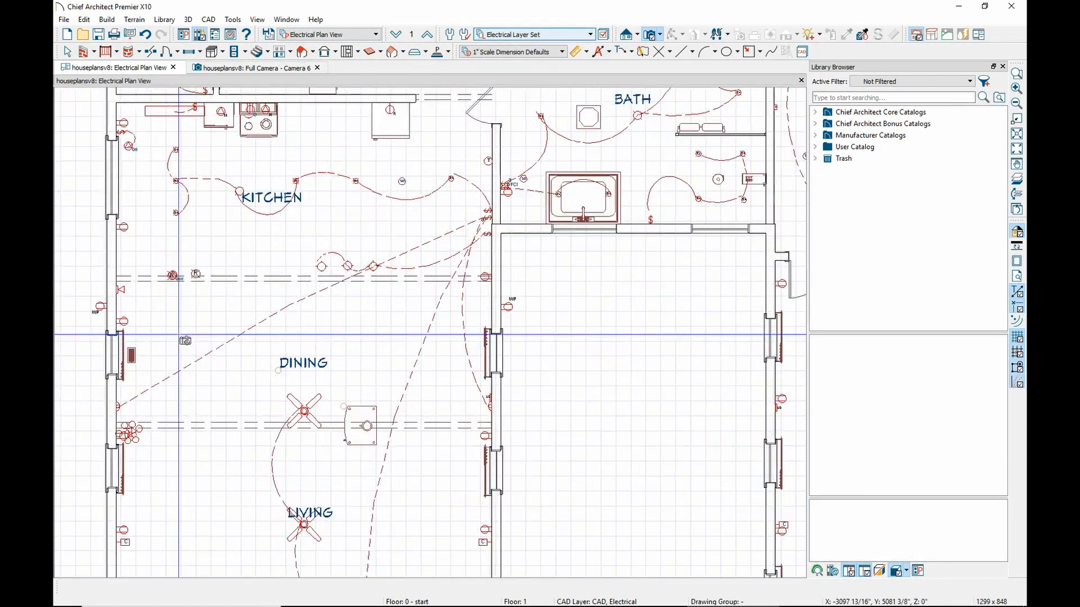
{"action": "scroll", "coordinate": [184, 334], "scroll_direction": "down", "scroll_amount": 4}
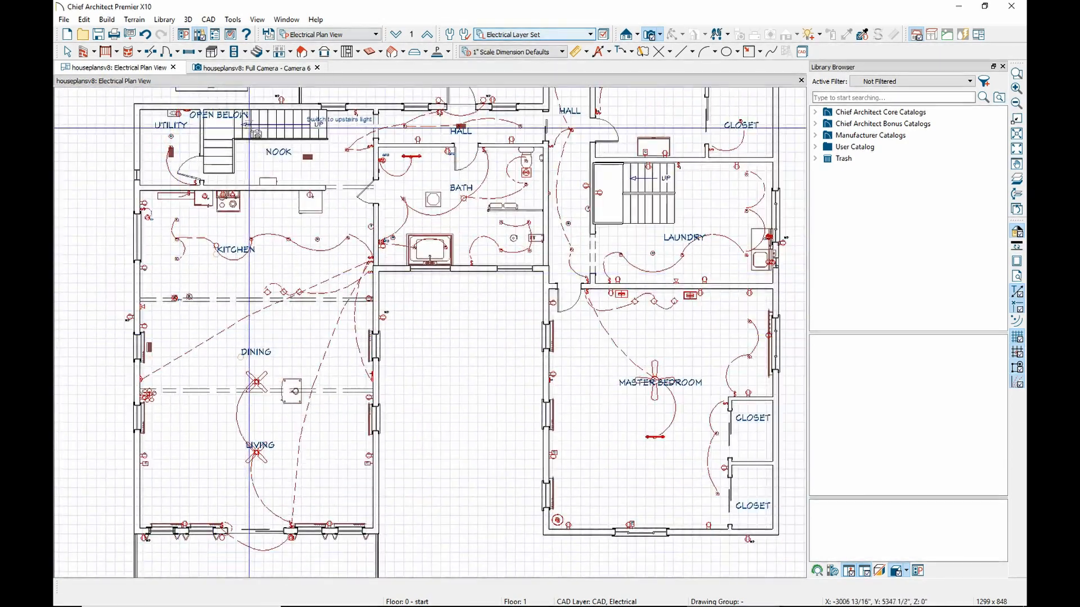
Show the Full Camera - Camera 6 view and look over the exterior of both house wings
{"action": "left_click", "coordinate": [264, 68]}
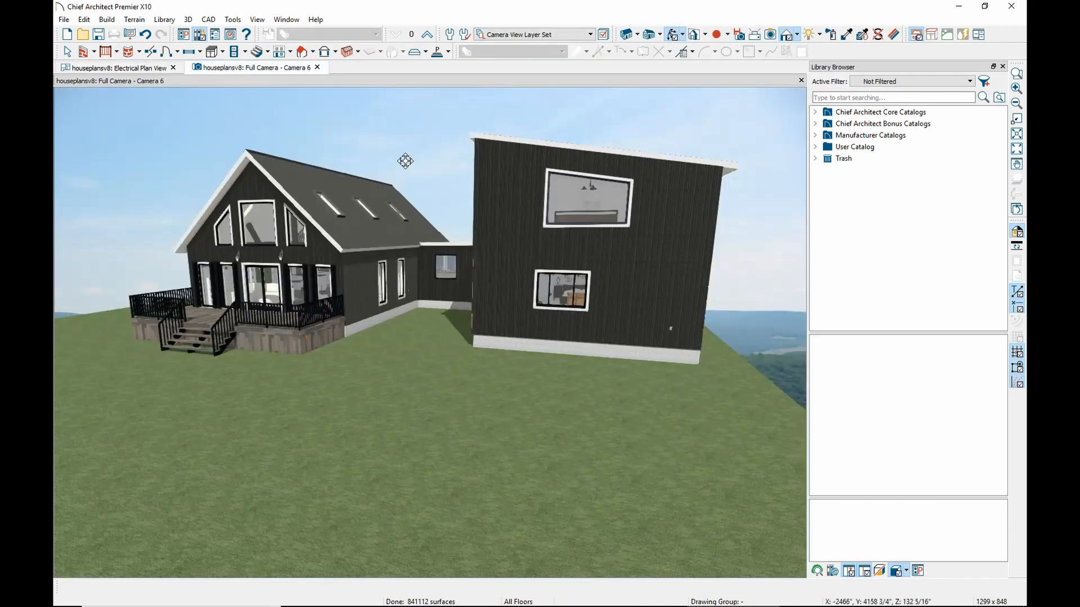
{"action": "mouse_move", "coordinate": [328, 191]}
{"action": "left_mouse_down"}
{"action": "mouse_move", "coordinate": [400, 212]}
{"action": "mouse_move", "coordinate": [346, 194]}
{"action": "left_mouse_up"}
{"action": "left_click_drag", "start_coordinate": [469, 224], "coordinate": [429, 177]}
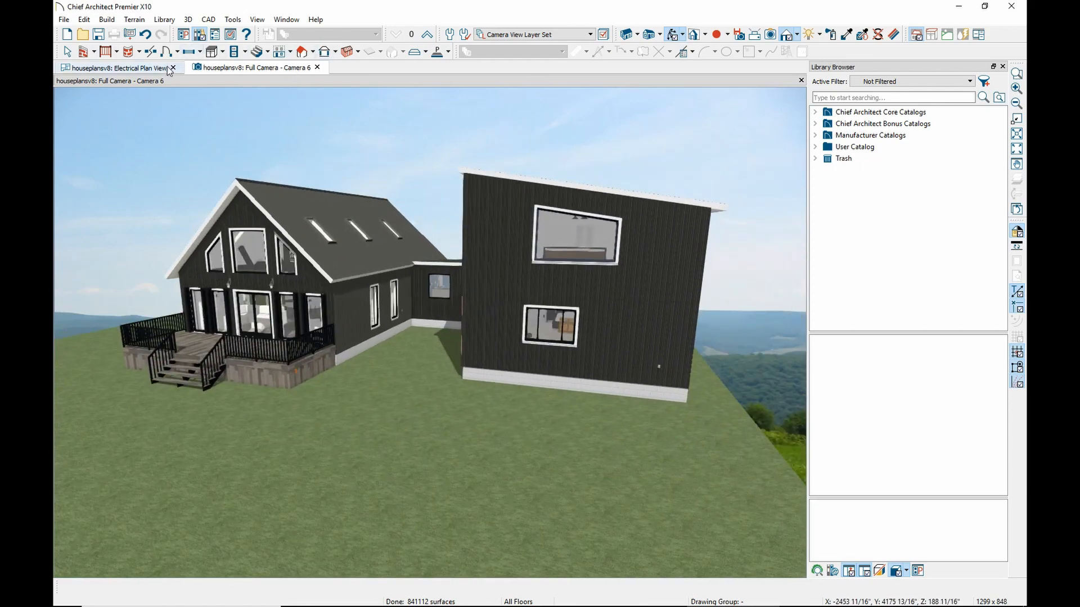
Create a Cross Section/Elevation view from the electrical plan, cutting across the living room and facing the kitchen
{"action": "left_click", "coordinate": [118, 68]}
{"action": "left_click", "coordinate": [638, 36]}
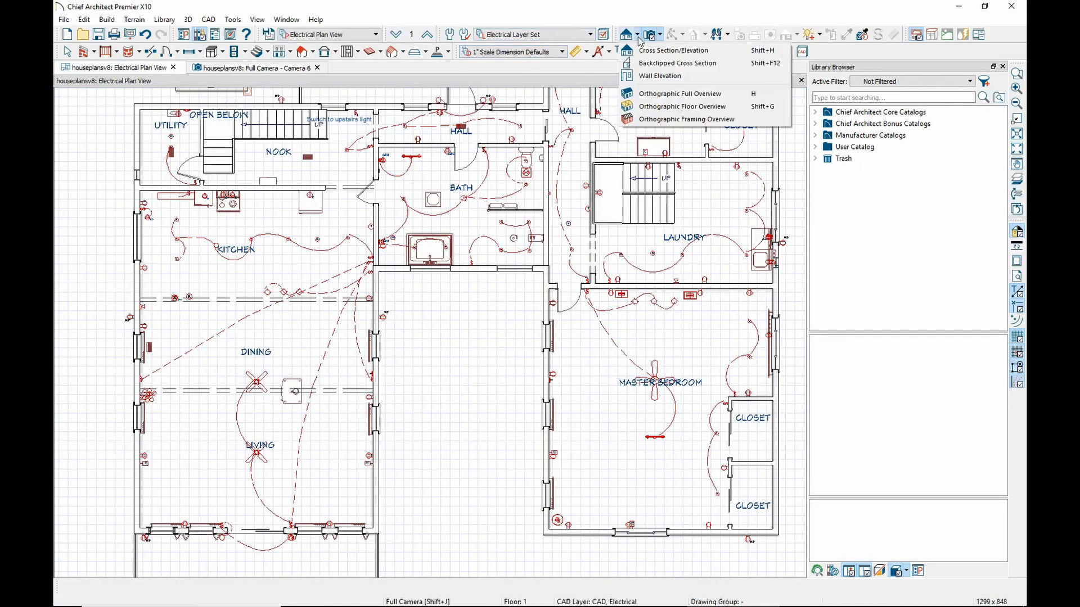
{"action": "left_click", "coordinate": [649, 51]}
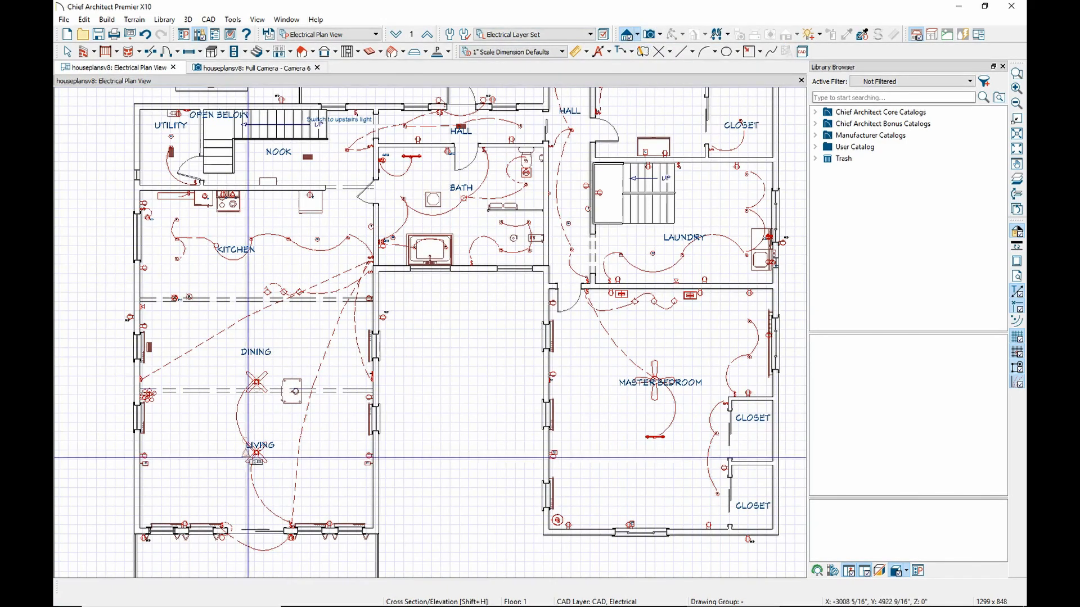
{"action": "scroll", "coordinate": [257, 488], "scroll_direction": "down", "scroll_amount": 2}
{"action": "scroll", "coordinate": [258, 488], "scroll_direction": "down", "scroll_amount": 1}
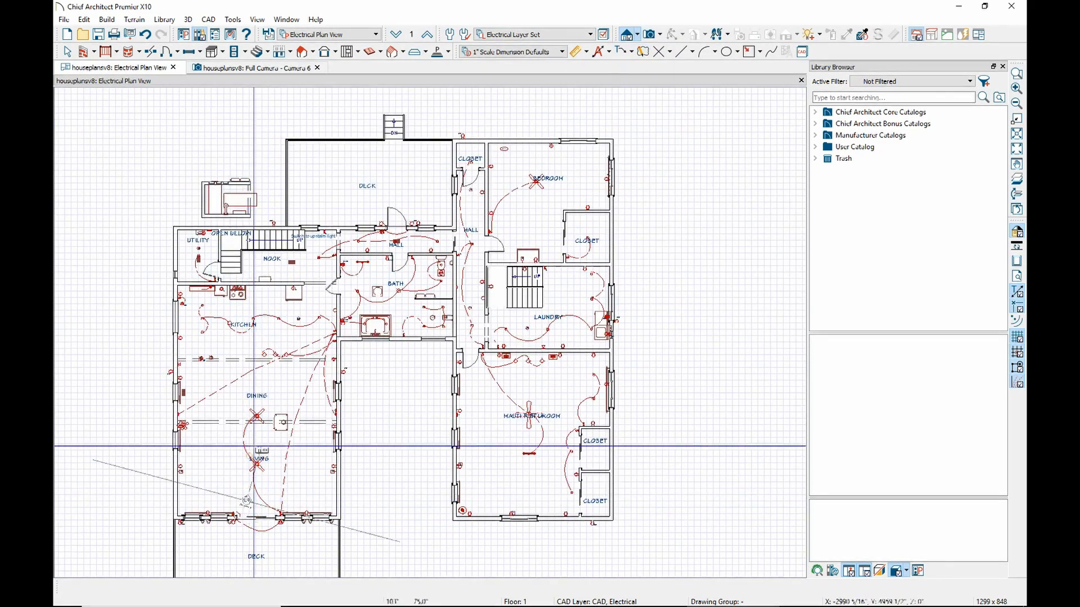
{"action": "left_click_drag", "start_coordinate": [246, 501], "coordinate": [251, 433]}
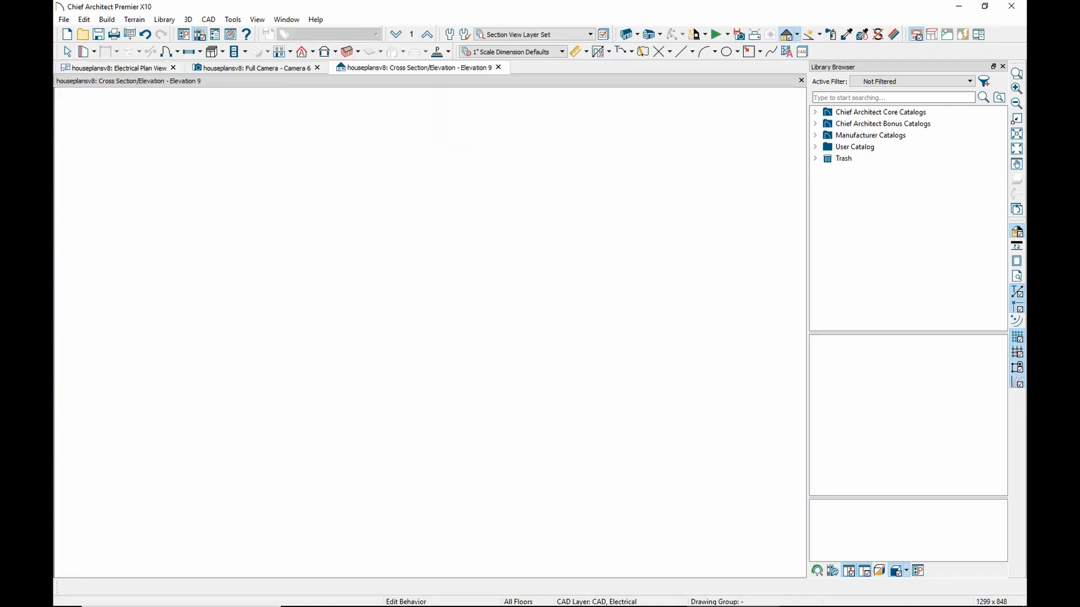
Select the vertical truss post in the gabled wing's cross section and examine the roof structure around it
{"action": "scroll", "coordinate": [326, 315], "scroll_direction": "up", "scroll_amount": 5}
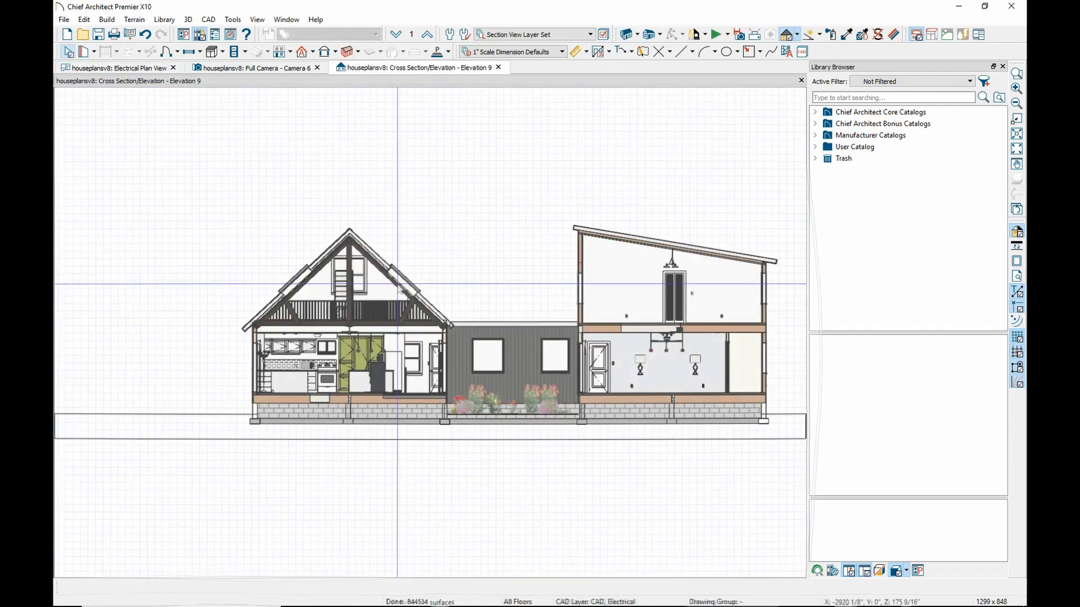
{"action": "scroll", "coordinate": [327, 315], "scroll_direction": "up", "scroll_amount": 3}
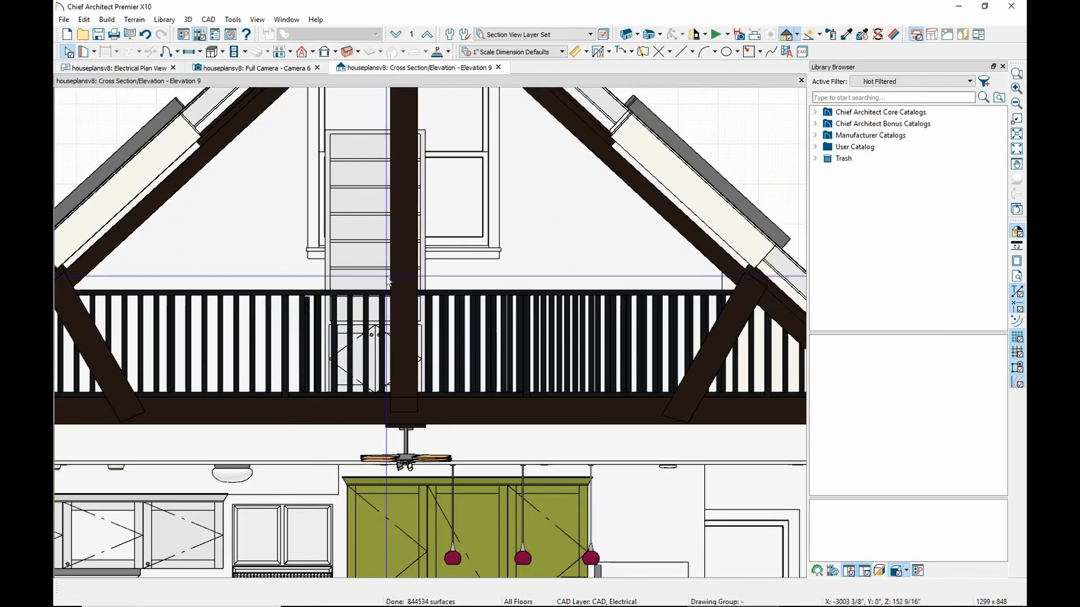
{"action": "left_click", "coordinate": [404, 169]}
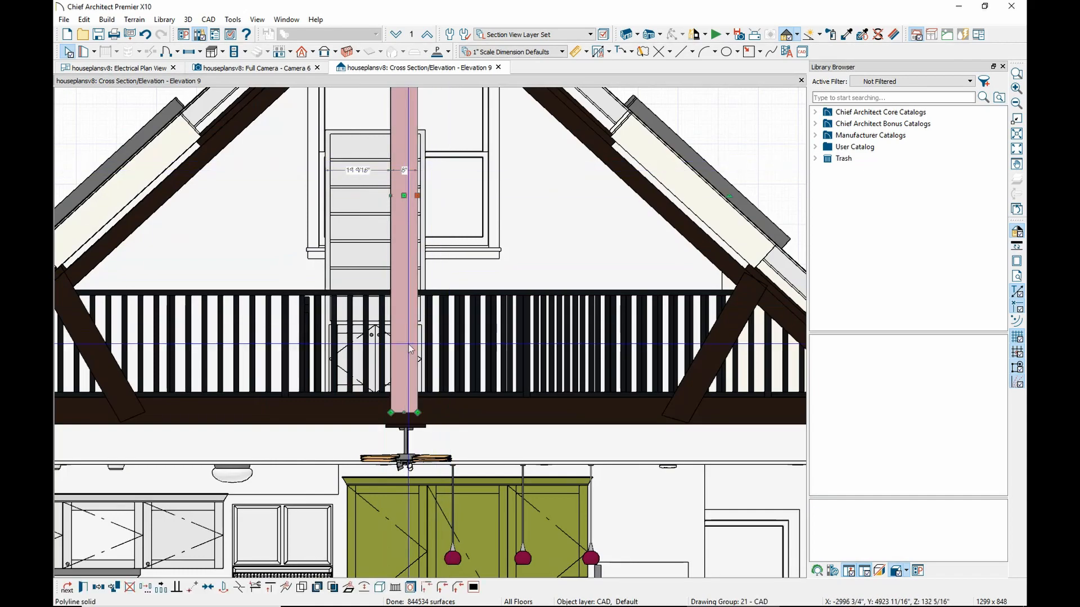
{"action": "scroll", "coordinate": [619, 349], "scroll_direction": "down", "scroll_amount": 8}
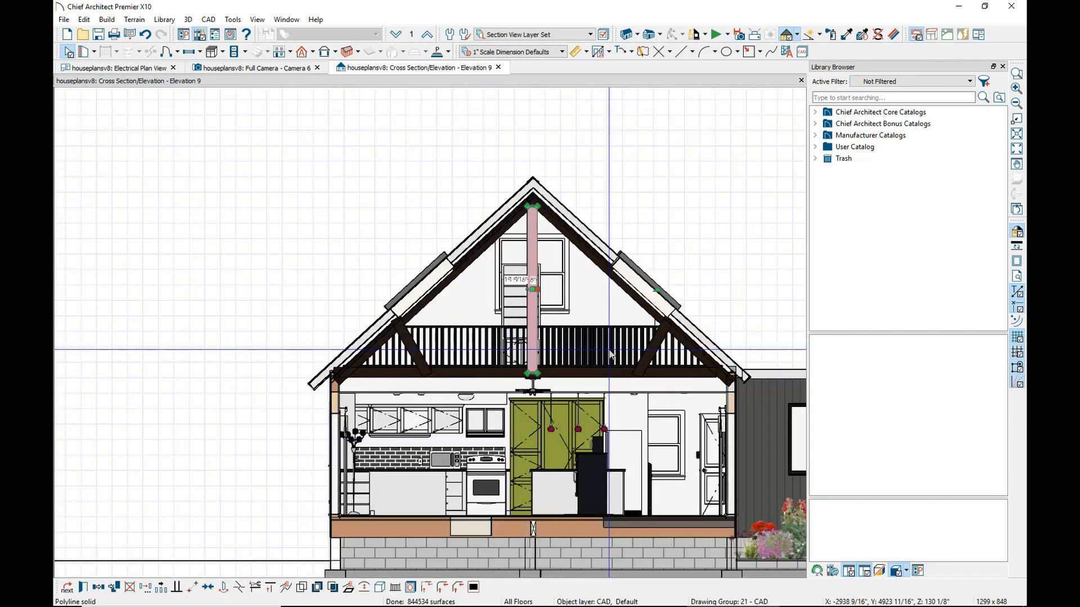
{"action": "scroll", "coordinate": [612, 351], "scroll_direction": "down", "scroll_amount": 2}
{"action": "scroll", "coordinate": [606, 341], "scroll_direction": "up", "scroll_amount": 2}
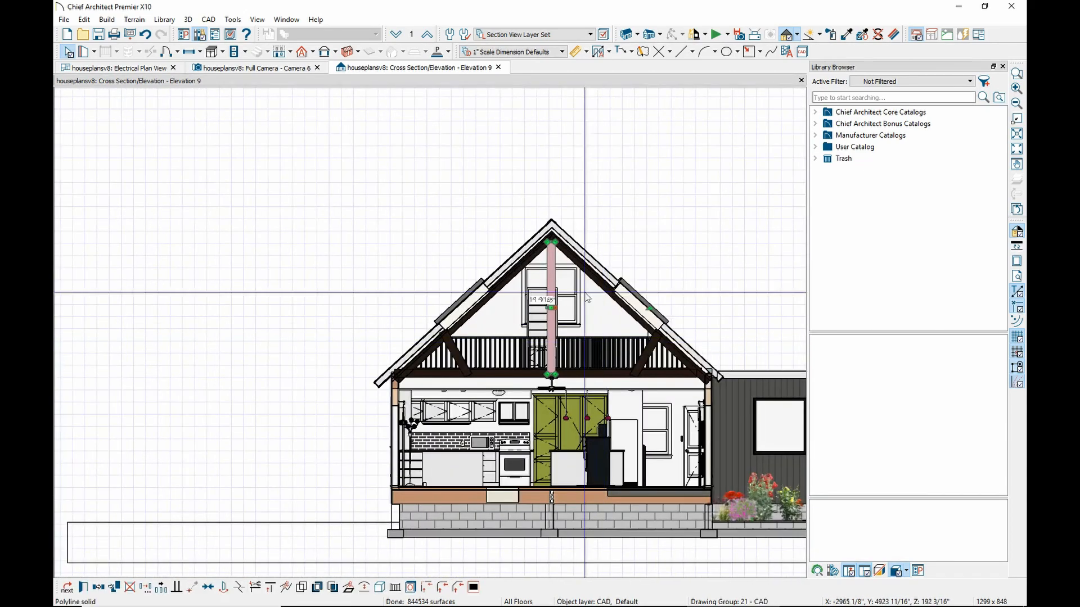
Return to the Camera 6 view and examine the gabled wing's front facade, windows and deck
{"action": "left_click", "coordinate": [330, 71]}
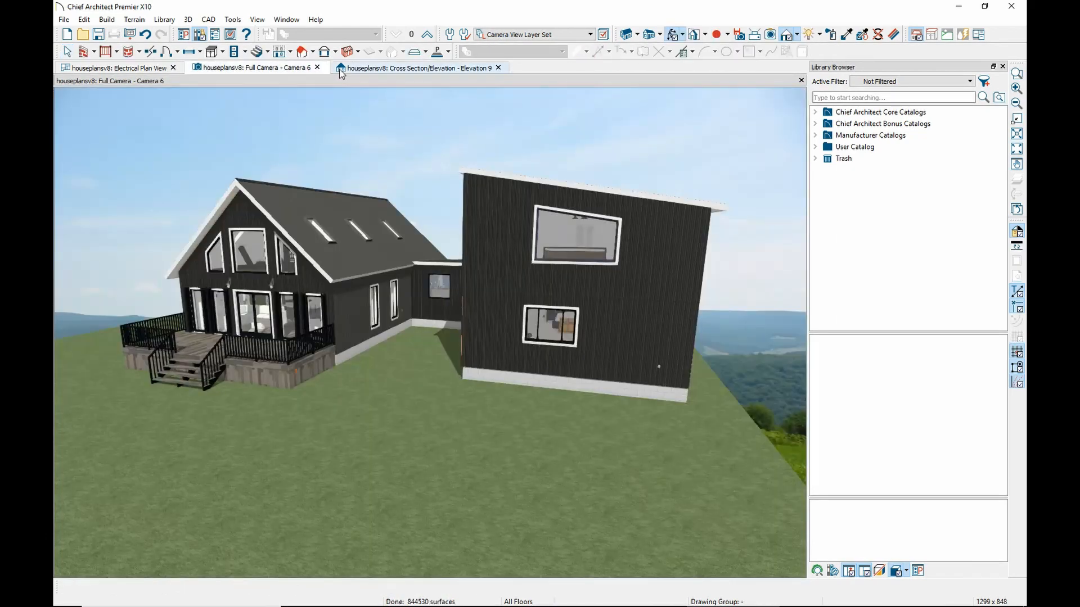
{"action": "left_click_drag", "start_coordinate": [468, 226], "coordinate": [394, 222]}
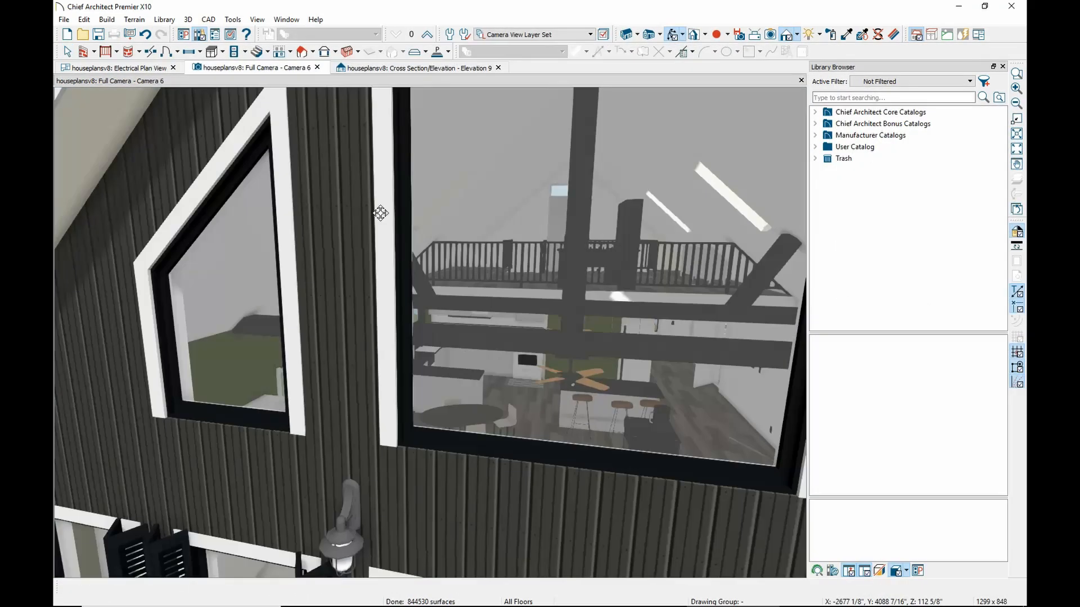
{"action": "scroll", "coordinate": [630, 335], "scroll_direction": "up", "scroll_amount": 8}
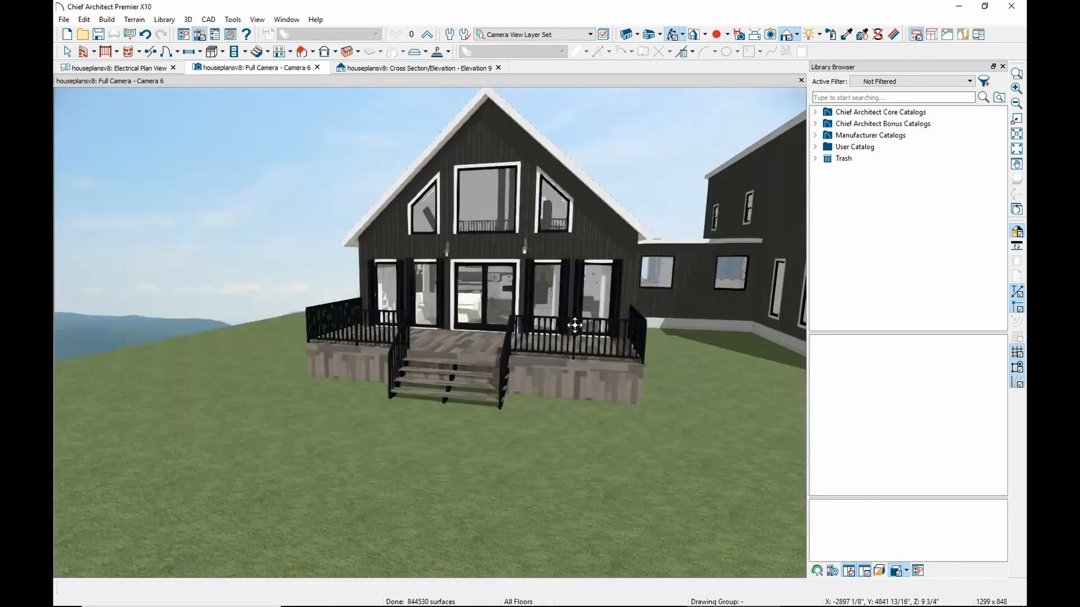
{"action": "scroll", "coordinate": [571, 322], "scroll_direction": "up", "scroll_amount": 3}
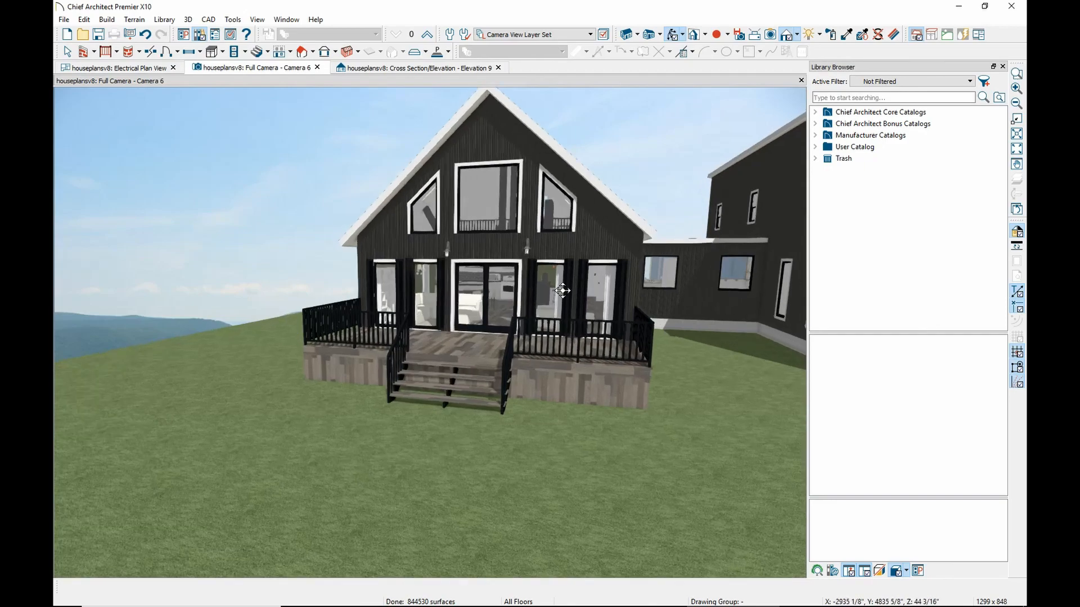
{"action": "scroll", "coordinate": [553, 278], "scroll_direction": "up", "scroll_amount": 4}
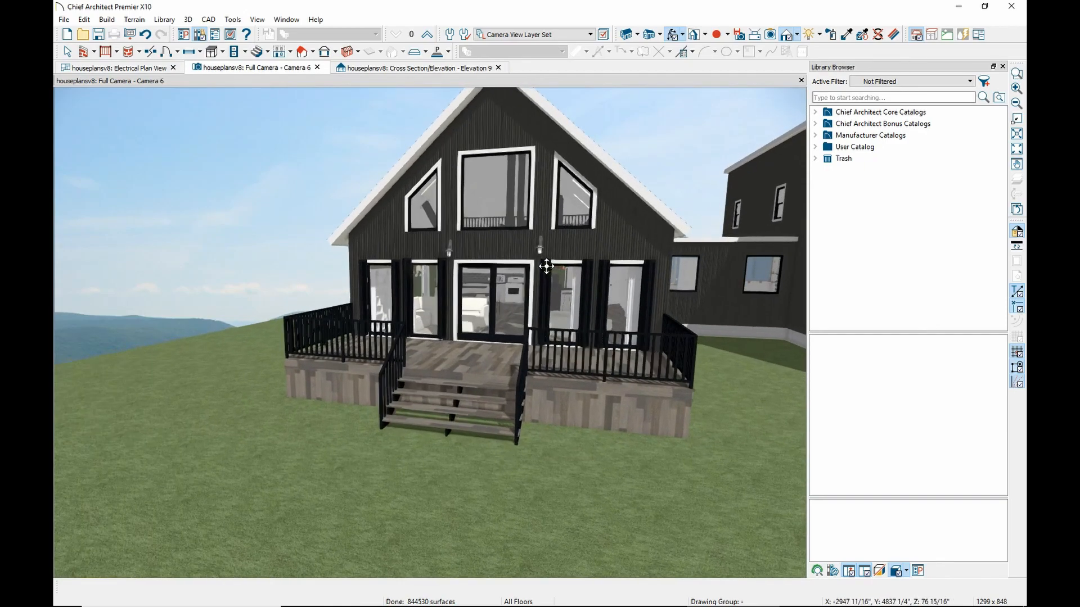
{"action": "scroll", "coordinate": [547, 267], "scroll_direction": "up", "scroll_amount": 2}
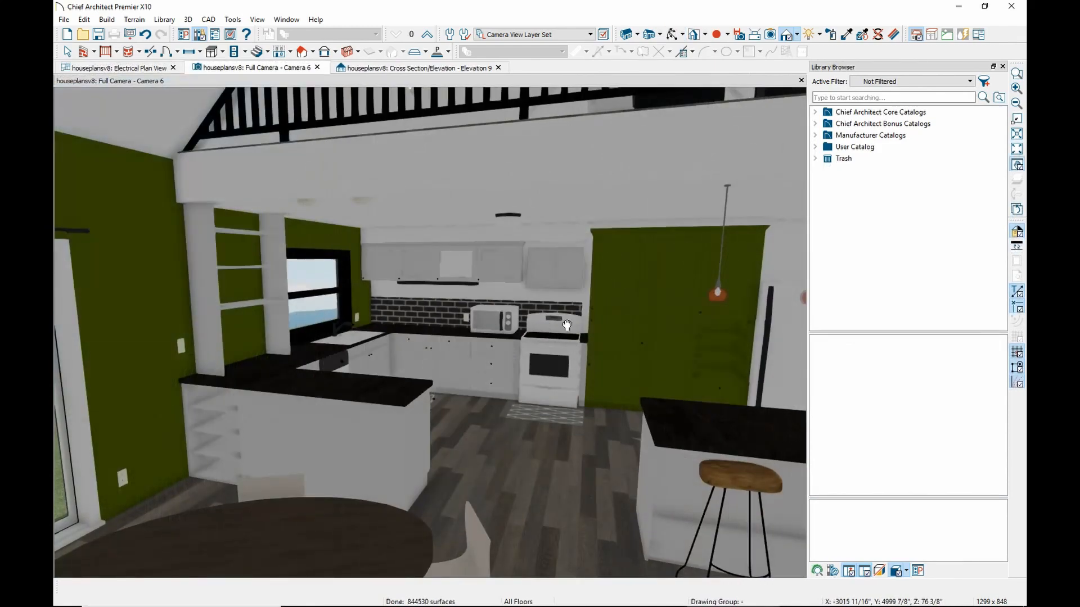
Walk the camera from the kitchen into the bathroom and look around its tub, shower and doorway
{"action": "middle_click_drag", "start_coordinate": [566, 325], "coordinate": [540, 325]}
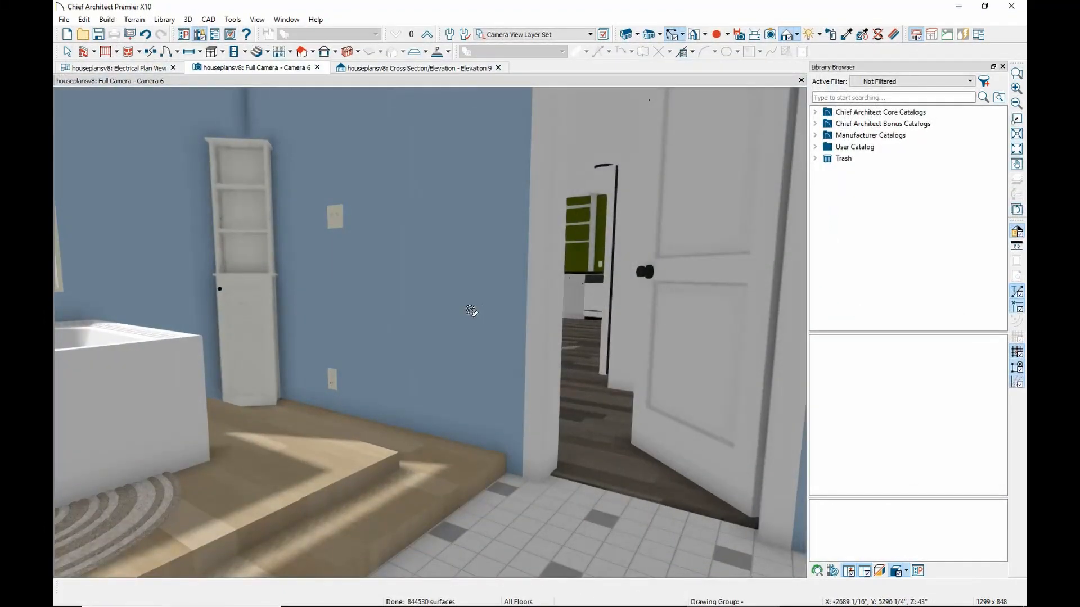
{"action": "middle_click_drag", "start_coordinate": [473, 309], "coordinate": [125, 315]}
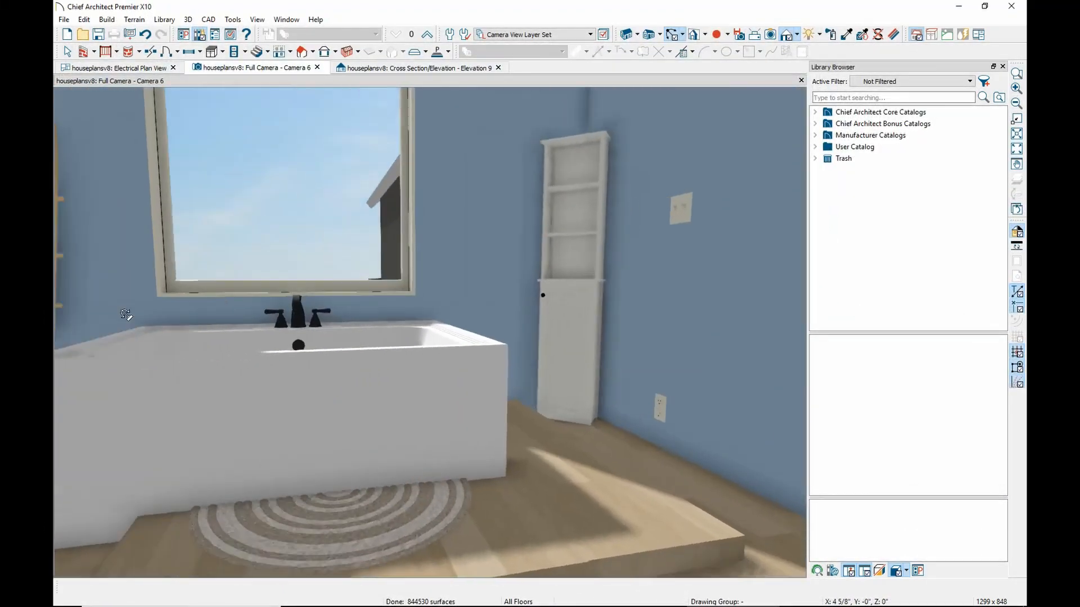
{"action": "left_click_drag", "start_coordinate": [126, 315], "coordinate": [138, 318]}
{"action": "left_click_drag", "start_coordinate": [495, 287], "coordinate": [241, 270]}
{"action": "scroll", "coordinate": [508, 266], "scroll_direction": "down", "scroll_amount": 2}
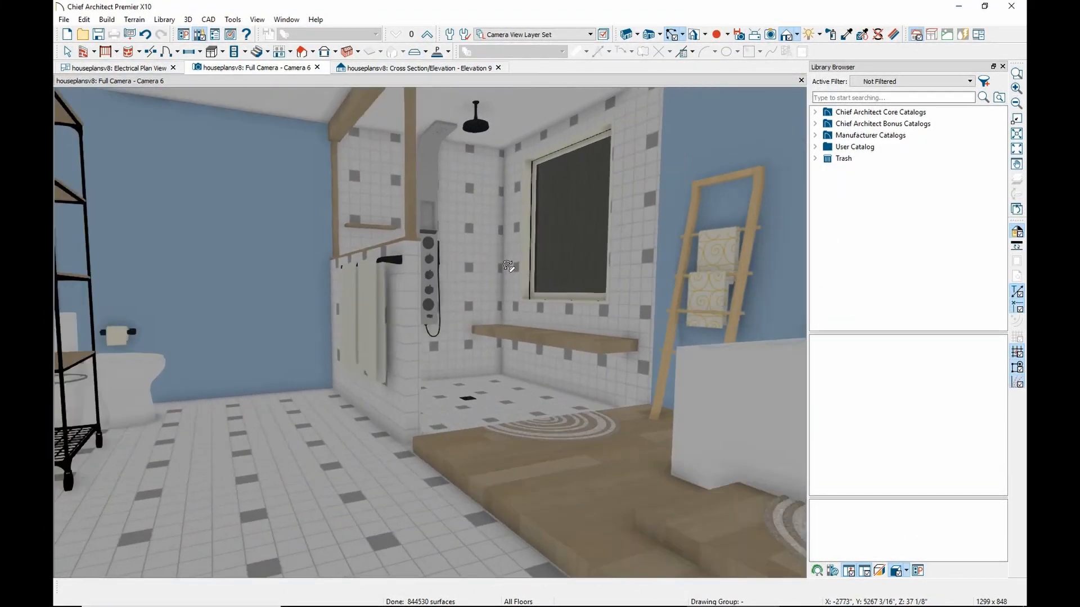
{"action": "left_click_drag", "start_coordinate": [508, 267], "coordinate": [894, 287]}
{"action": "left_click_drag", "start_coordinate": [614, 298], "coordinate": [938, 288]}
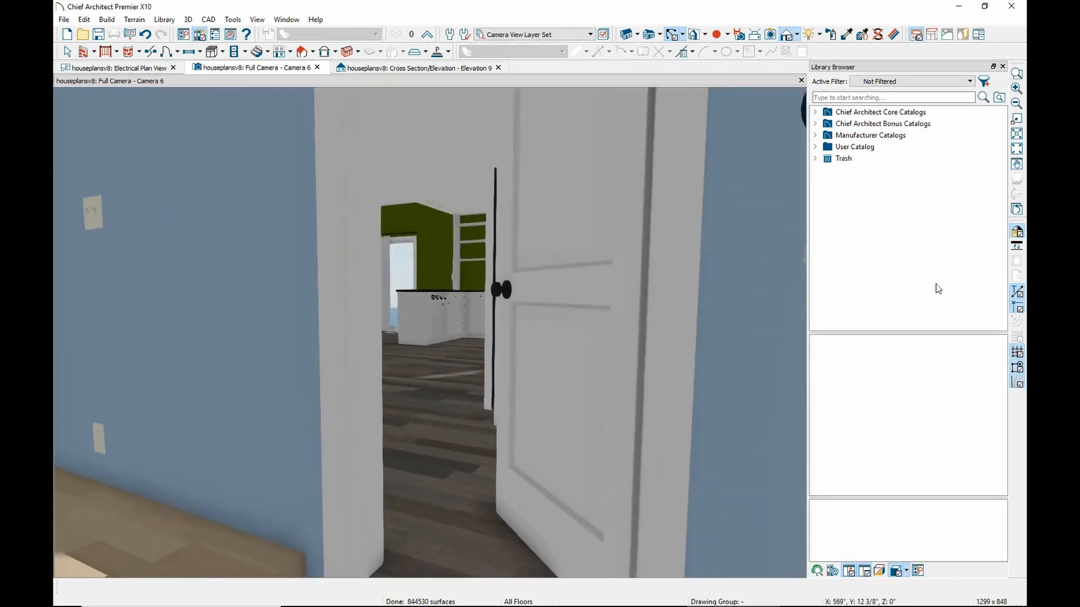
Move the camera through the bathroom doorway and look around the kitchen and adjoining living space
{"action": "scroll", "coordinate": [502, 258], "scroll_direction": "up", "scroll_amount": 8}
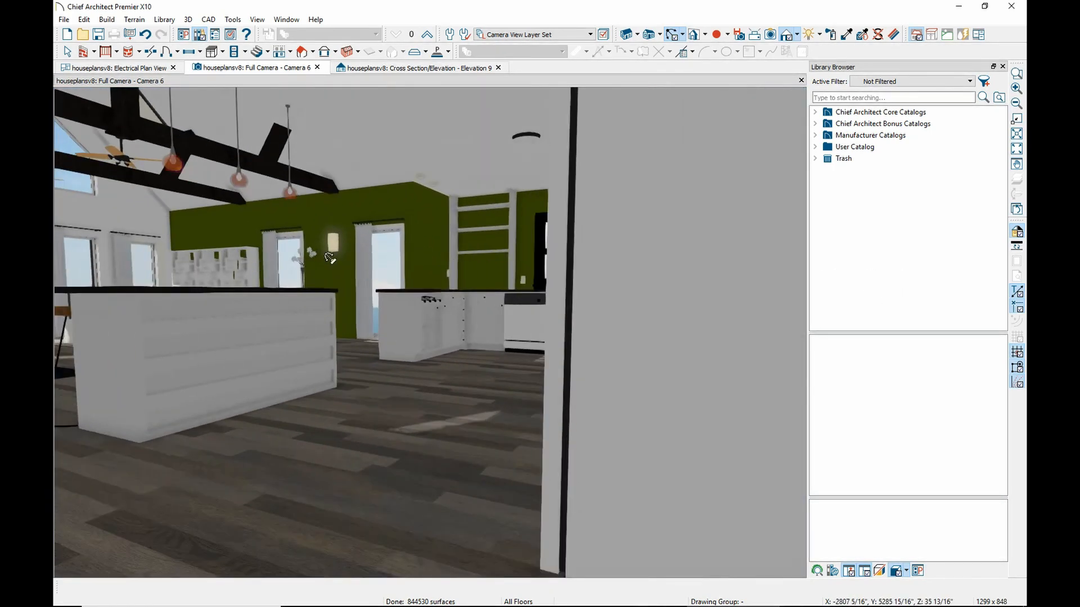
{"action": "scroll", "coordinate": [329, 258], "scroll_direction": "up", "scroll_amount": 5}
{"action": "left_click_drag", "start_coordinate": [369, 259], "coordinate": [1021, 271]}
{"action": "left_click_drag", "start_coordinate": [633, 287], "coordinate": [925, 258]}
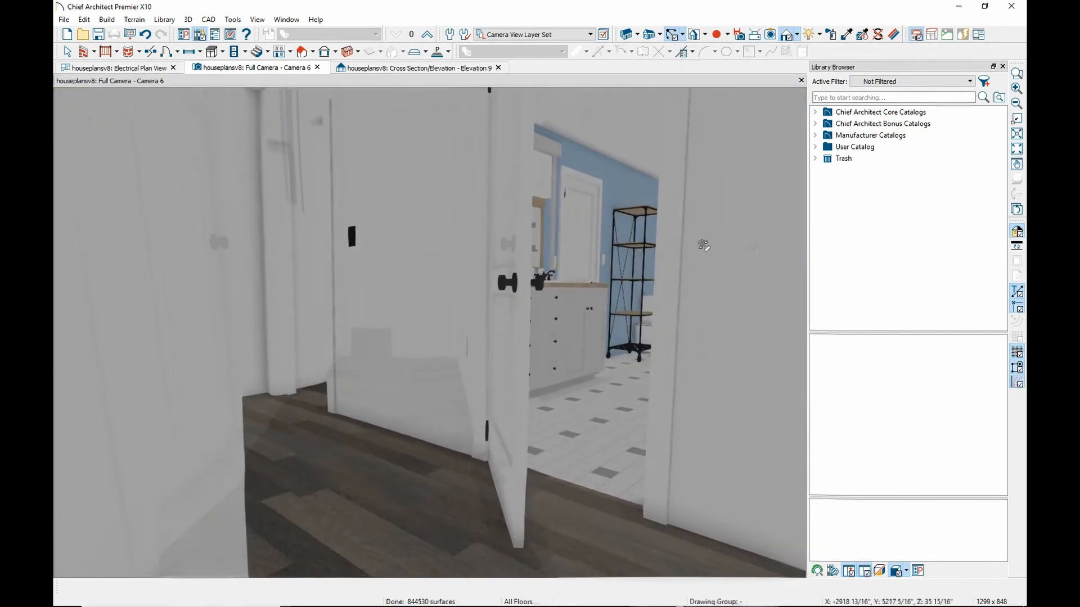
Walk the camera through the other wing's rooms to examine the doorways, closets and bedroom furniture
{"action": "left_click_drag", "start_coordinate": [703, 246], "coordinate": [487, 177]}
{"action": "scroll", "coordinate": [484, 176], "scroll_direction": "up", "scroll_amount": 8}
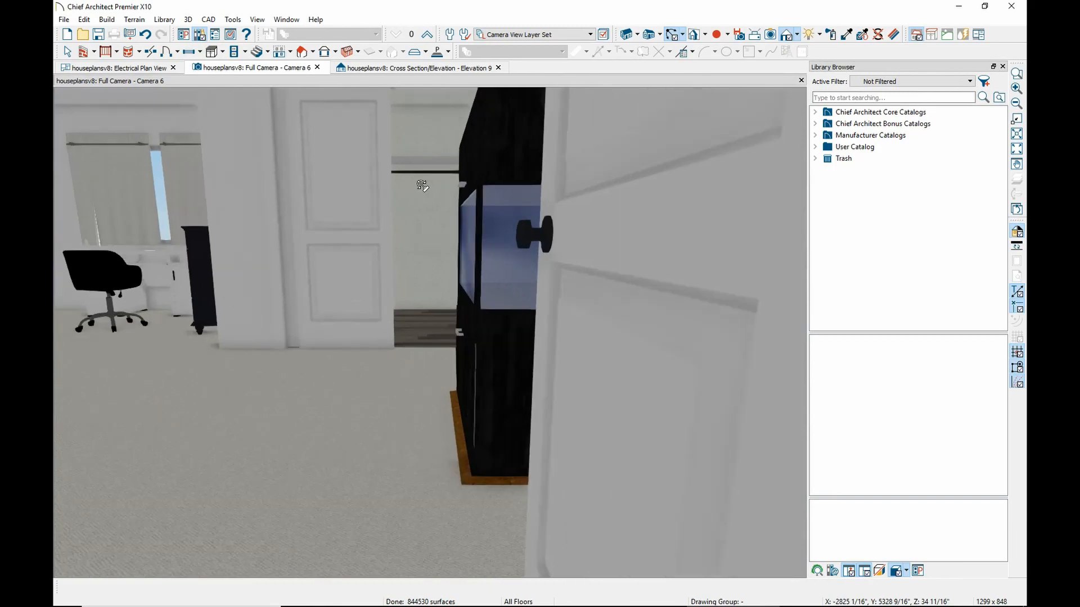
{"action": "left_click_drag", "start_coordinate": [422, 185], "coordinate": [627, 285]}
{"action": "left_click_drag", "start_coordinate": [572, 264], "coordinate": [208, 342]}
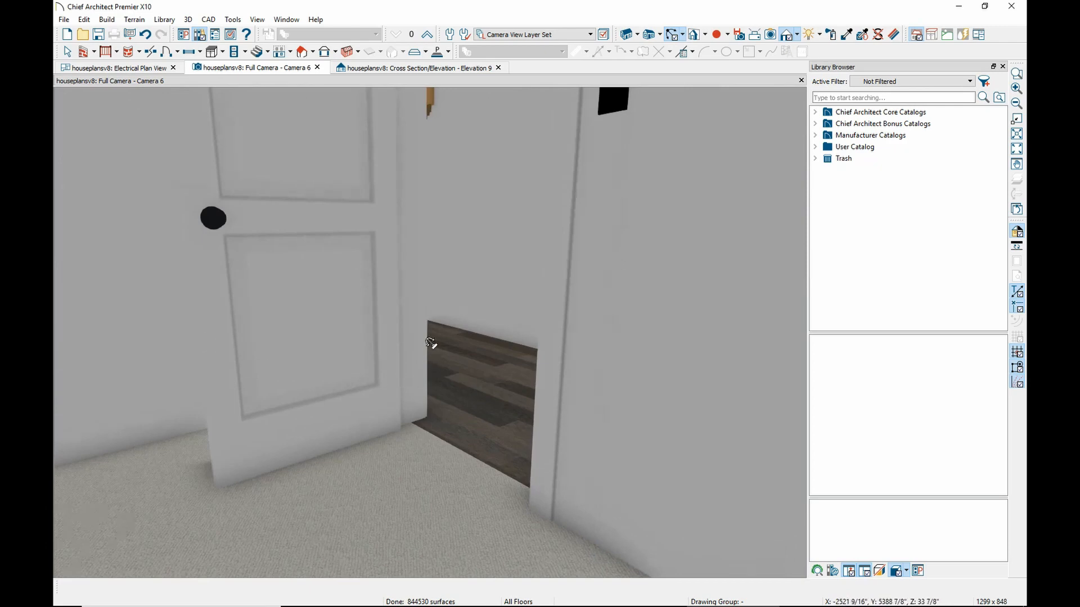
{"action": "left_click_drag", "start_coordinate": [431, 344], "coordinate": [818, 249]}
{"action": "left_click_drag", "start_coordinate": [512, 232], "coordinate": [791, 306]}
{"action": "left_click_drag", "start_coordinate": [468, 300], "coordinate": [276, 317]}
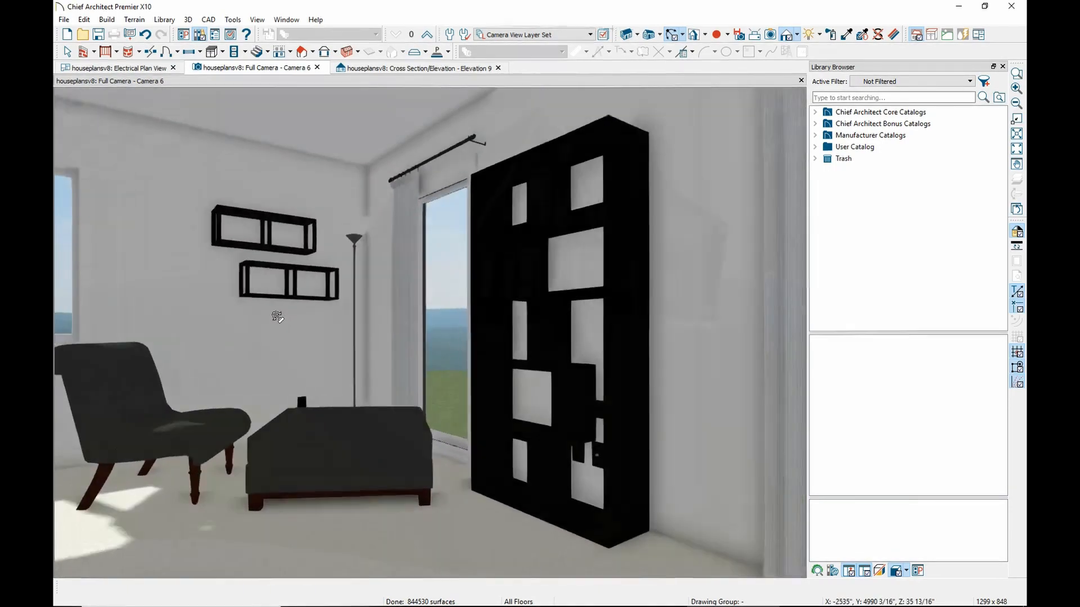
Create a new blank plan
{"action": "left_click", "coordinate": [63, 19]}
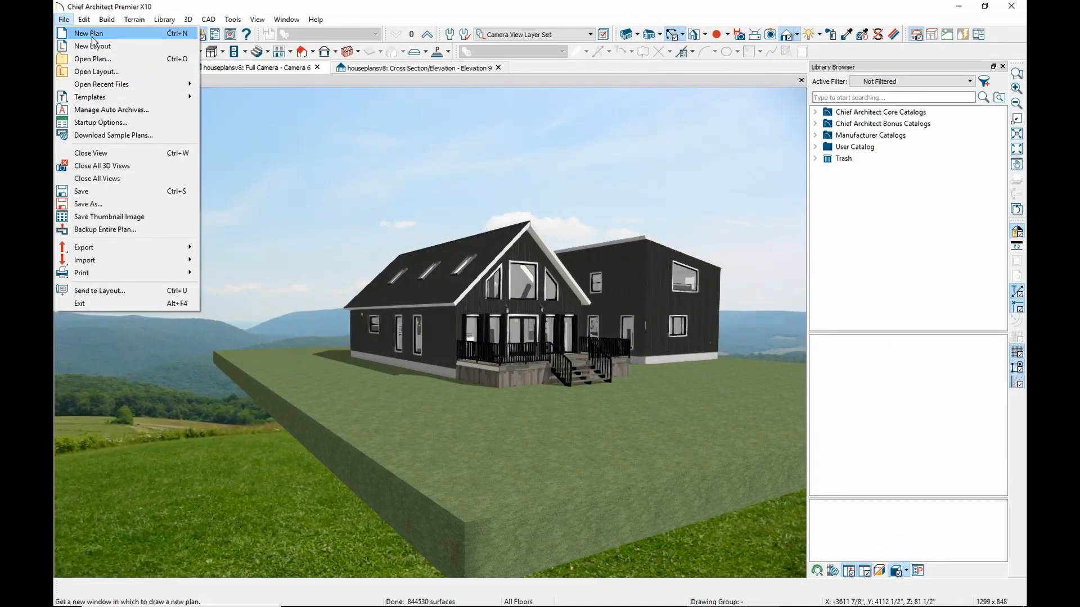
{"action": "left_click", "coordinate": [92, 36]}
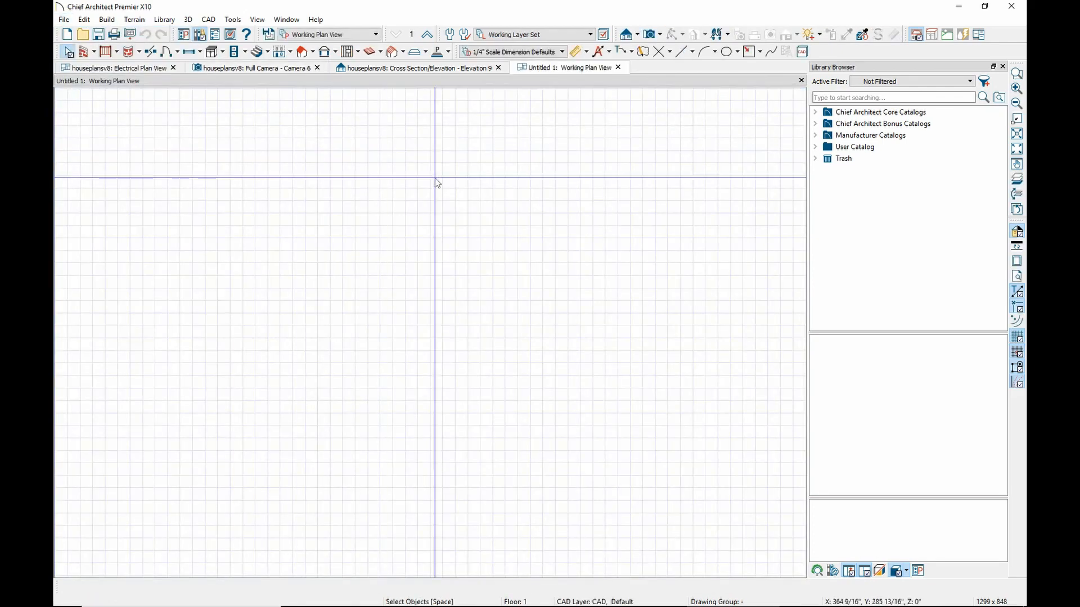
{"action": "middle_click_drag", "start_coordinate": [436, 181], "coordinate": [184, 96]}
{"action": "scroll", "coordinate": [388, 231], "scroll_direction": "down", "scroll_amount": 2}
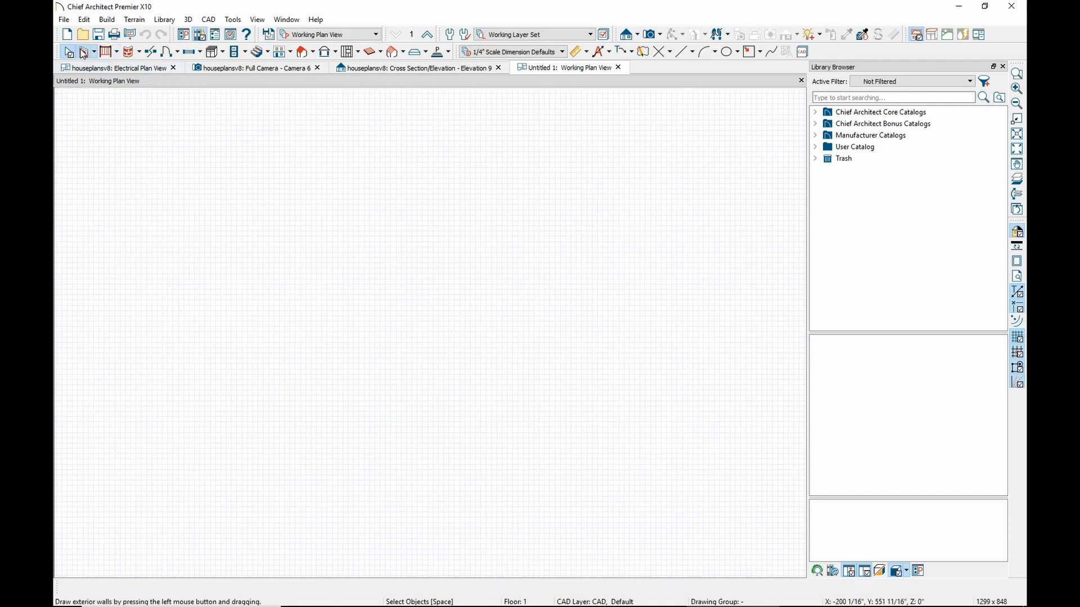
{"action": "middle_click_drag", "start_coordinate": [101, 98], "coordinate": [458, 556]}
Switch to Firefox and look over the quick start and introductory series on Chief Architect's Training Videos page
{"action": "mouse_move", "coordinate": [471, 600]}
{"action": "mouse_move", "coordinate": [431, 605]}
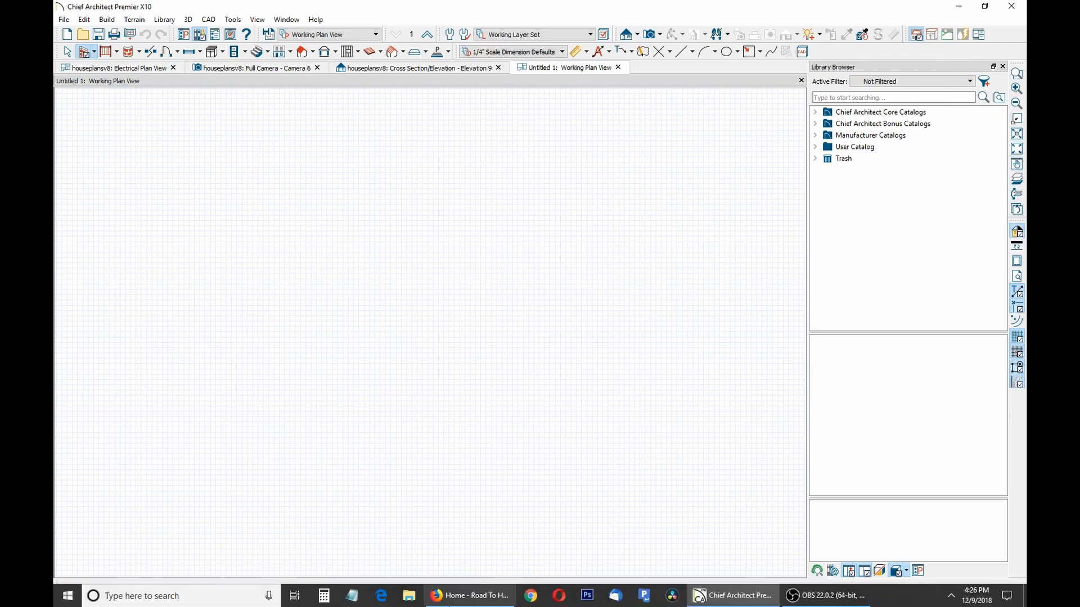
{"action": "left_click", "coordinate": [469, 596]}
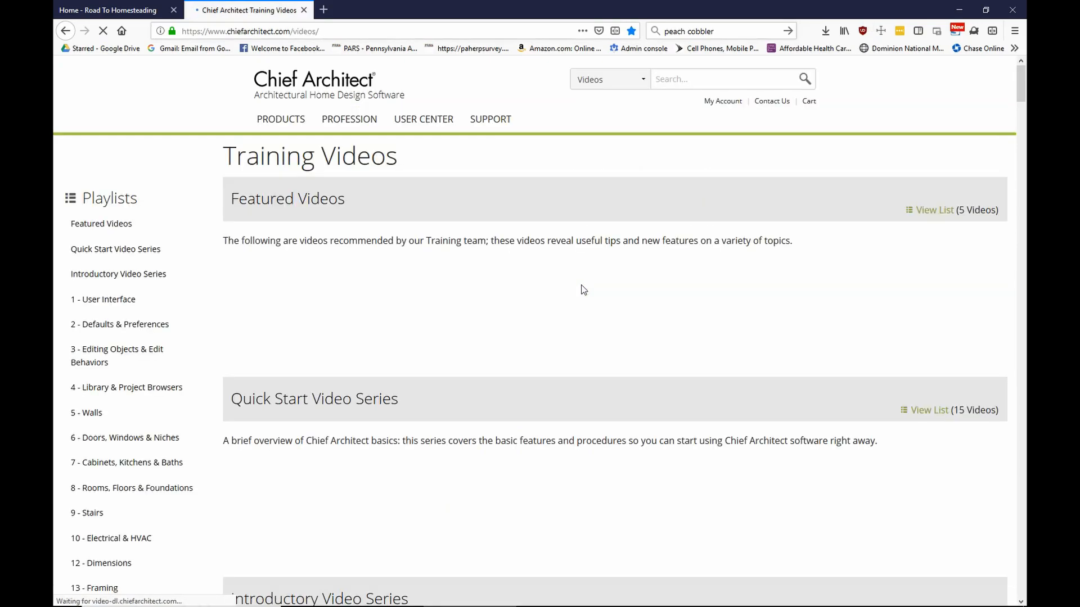
{"action": "scroll", "coordinate": [582, 291], "scroll_direction": "down", "scroll_amount": 6}
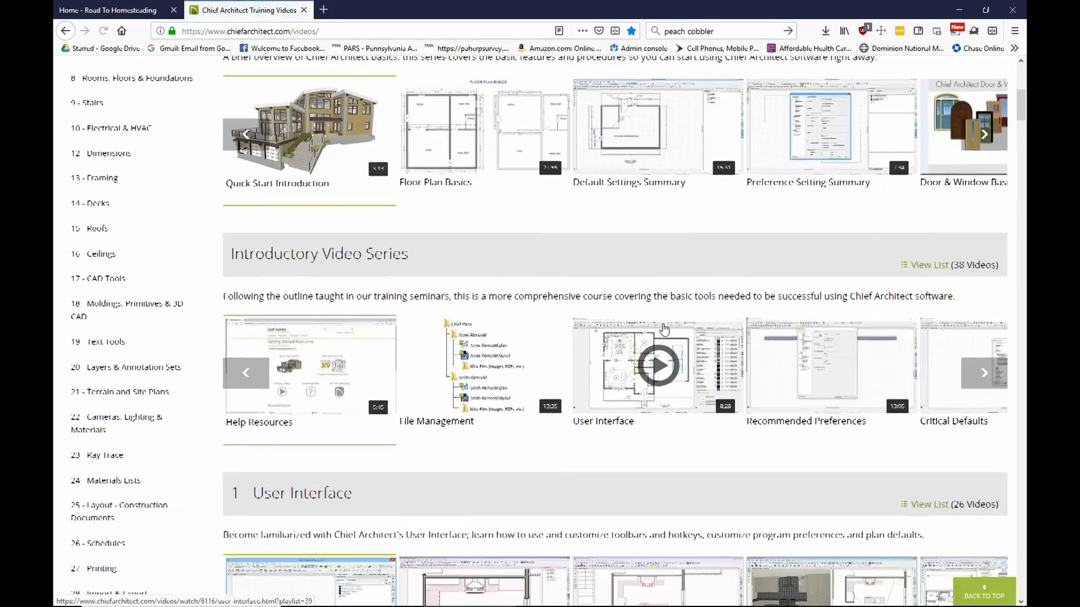
{"action": "scroll", "coordinate": [595, 301], "scroll_direction": "up", "scroll_amount": 4}
{"action": "scroll", "coordinate": [394, 298], "scroll_direction": "down", "scroll_amount": 5}
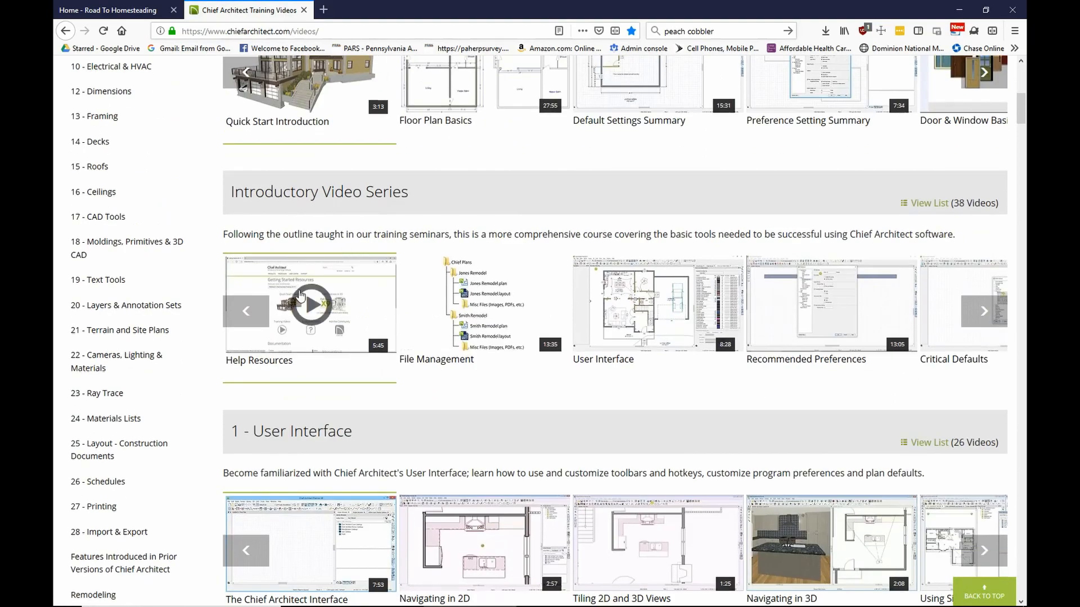
Examine the training video series from User Interface through Doors, Windows & Niches
{"action": "scroll", "coordinate": [300, 297], "scroll_direction": "down", "scroll_amount": 3}
{"action": "scroll", "coordinate": [518, 299], "scroll_direction": "down", "scroll_amount": 3}
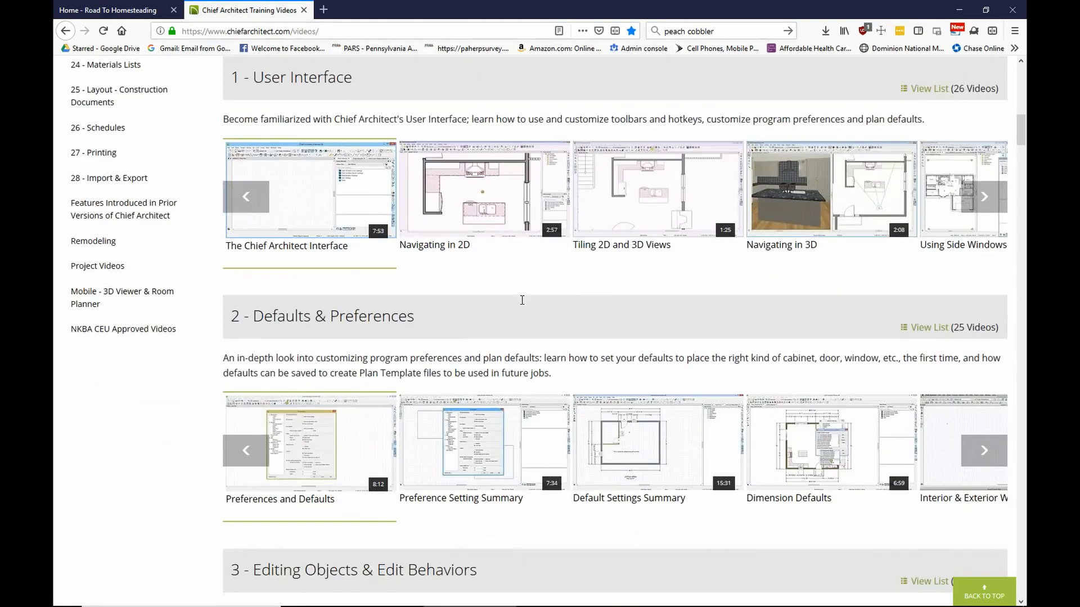
{"action": "scroll", "coordinate": [523, 304], "scroll_direction": "down", "scroll_amount": 3}
{"action": "scroll", "coordinate": [522, 305], "scroll_direction": "down", "scroll_amount": 3}
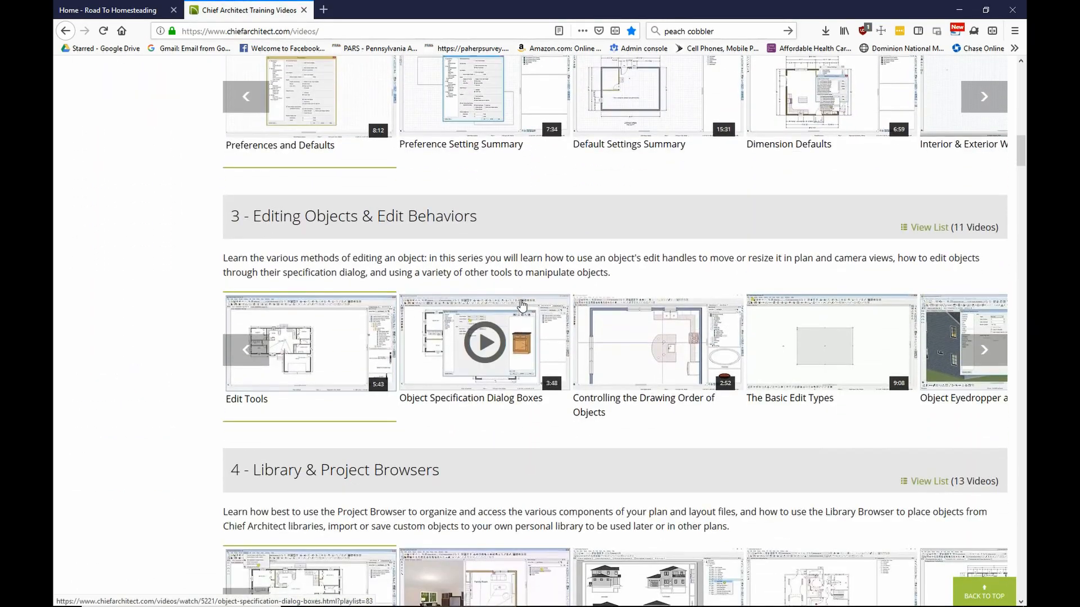
{"action": "scroll", "coordinate": [522, 305], "scroll_direction": "down", "scroll_amount": 9}
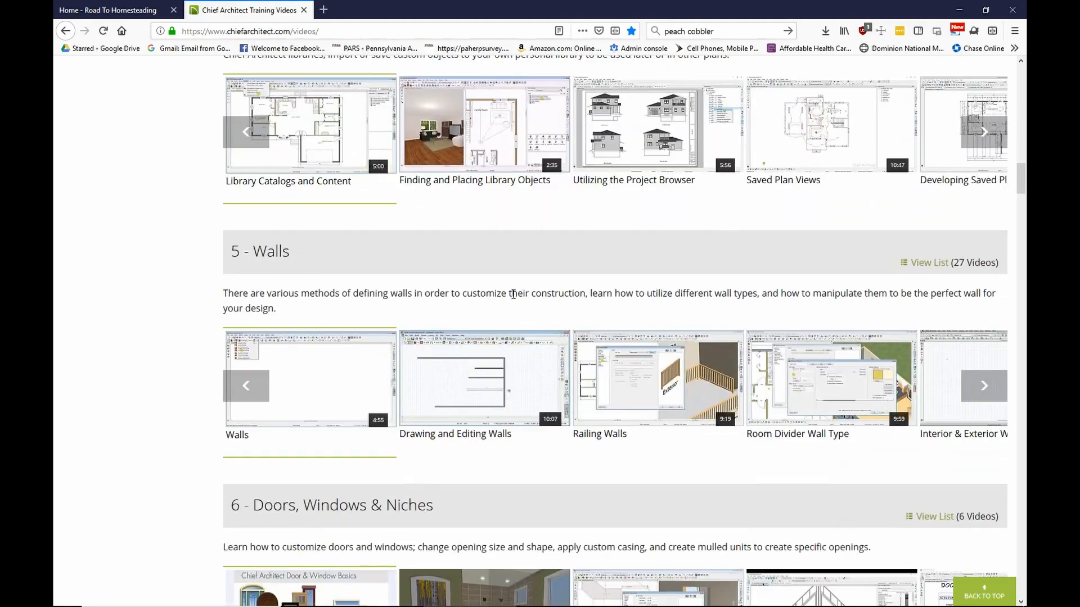
{"action": "scroll", "coordinate": [505, 294], "scroll_direction": "down", "scroll_amount": 3}
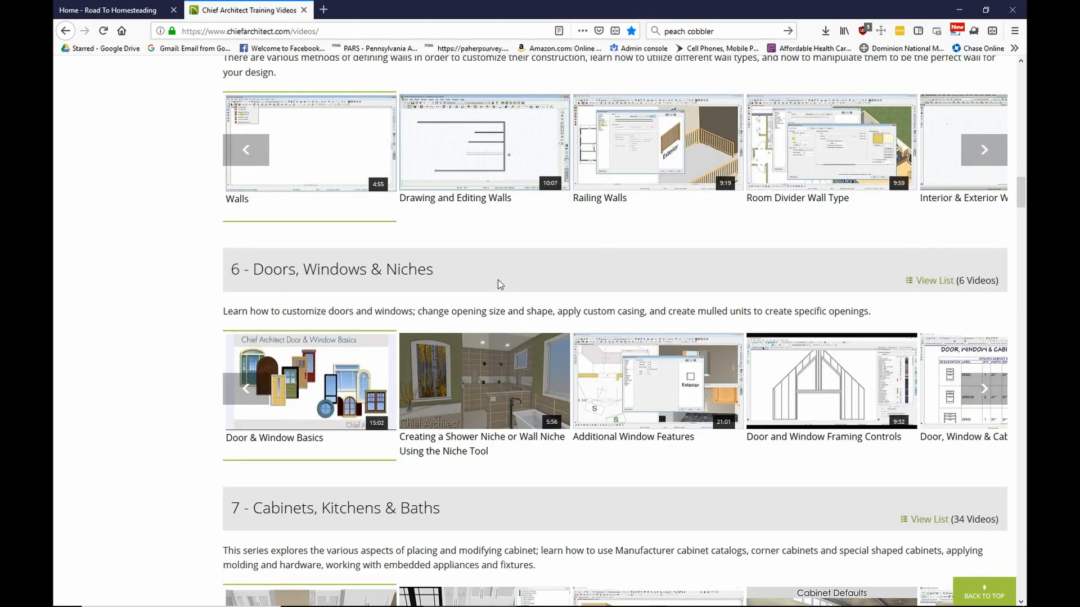
Look through more of the videos in the Cabinets, Kitchens & Baths series
{"action": "scroll", "coordinate": [498, 279], "scroll_direction": "down", "scroll_amount": 8}
{"action": "scroll", "coordinate": [497, 269], "scroll_direction": "up", "scroll_amount": 4}
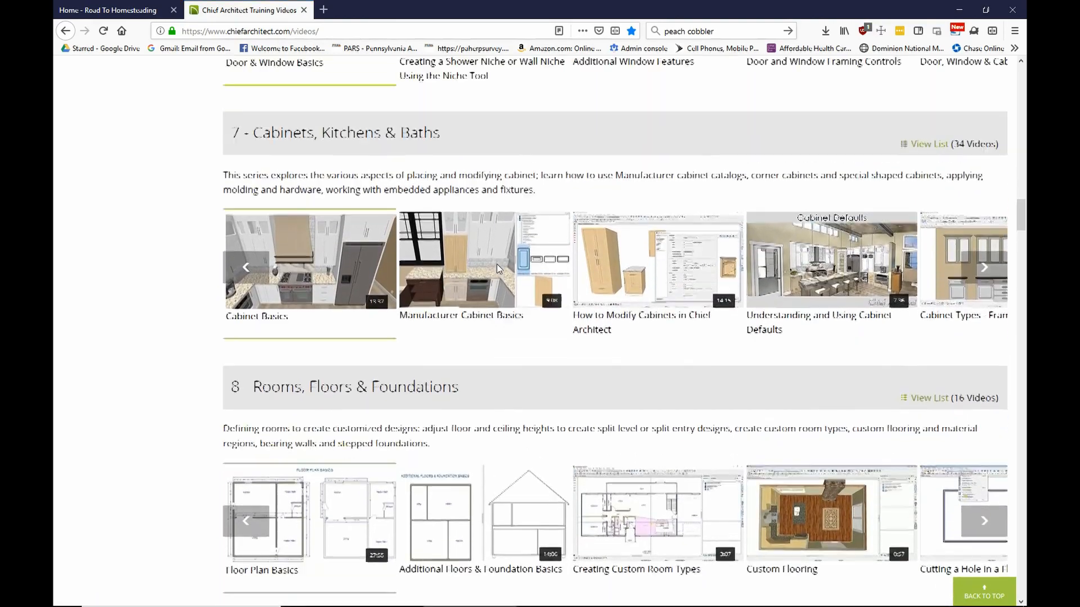
{"action": "scroll", "coordinate": [509, 266], "scroll_direction": "up", "scroll_amount": 1}
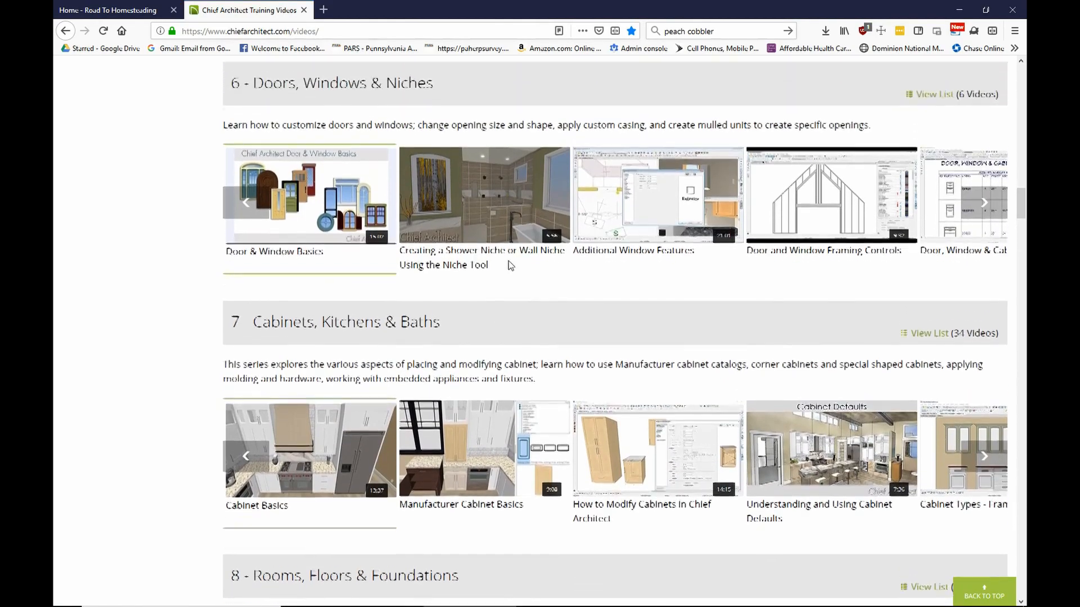
{"action": "scroll", "coordinate": [509, 266], "scroll_direction": "down", "scroll_amount": 2}
{"action": "left_click", "coordinate": [984, 348]}
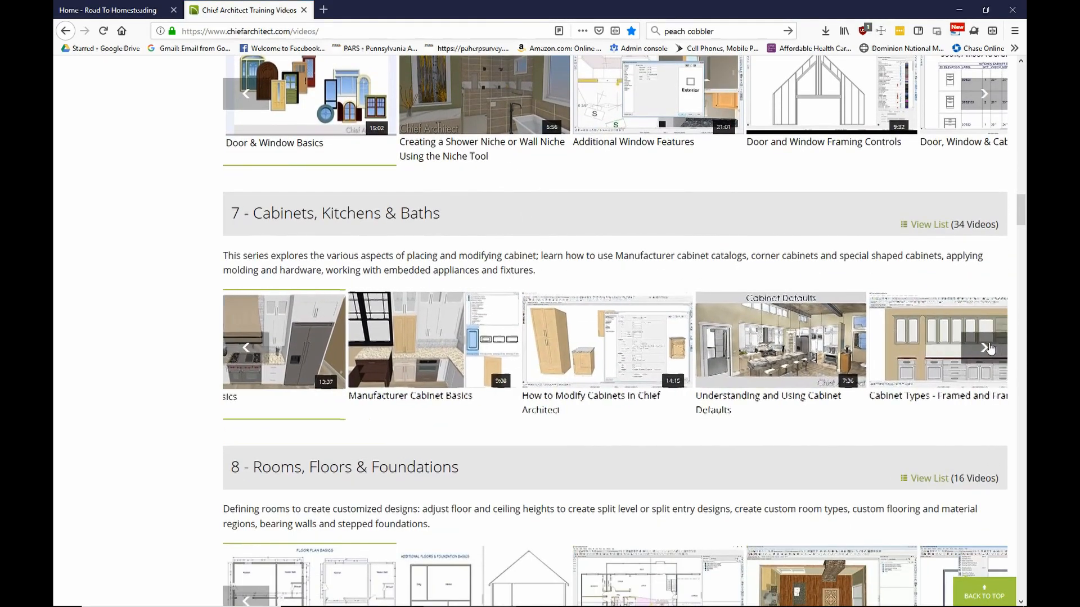
{"action": "left_click", "coordinate": [984, 348]}
Look over the Stairs series and more videos in the Rooms, Floors & Foundations series
{"action": "scroll", "coordinate": [658, 331], "scroll_direction": "down", "scroll_amount": 5}
{"action": "scroll", "coordinate": [659, 330], "scroll_direction": "down", "scroll_amount": 4}
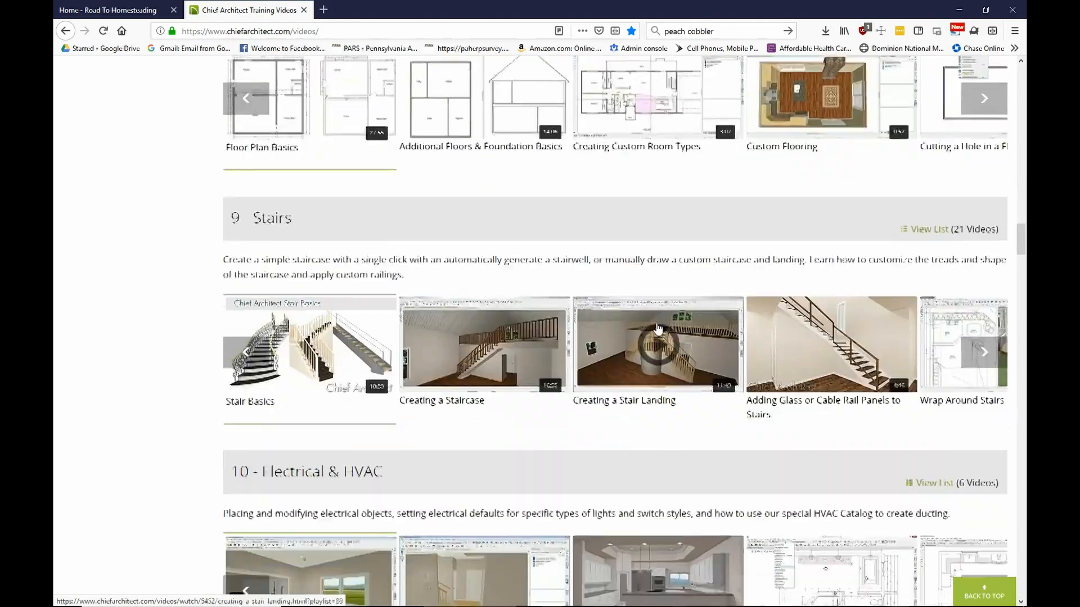
{"action": "scroll", "coordinate": [771, 315], "scroll_direction": "up", "scroll_amount": 3}
{"action": "left_click", "coordinate": [984, 247]}
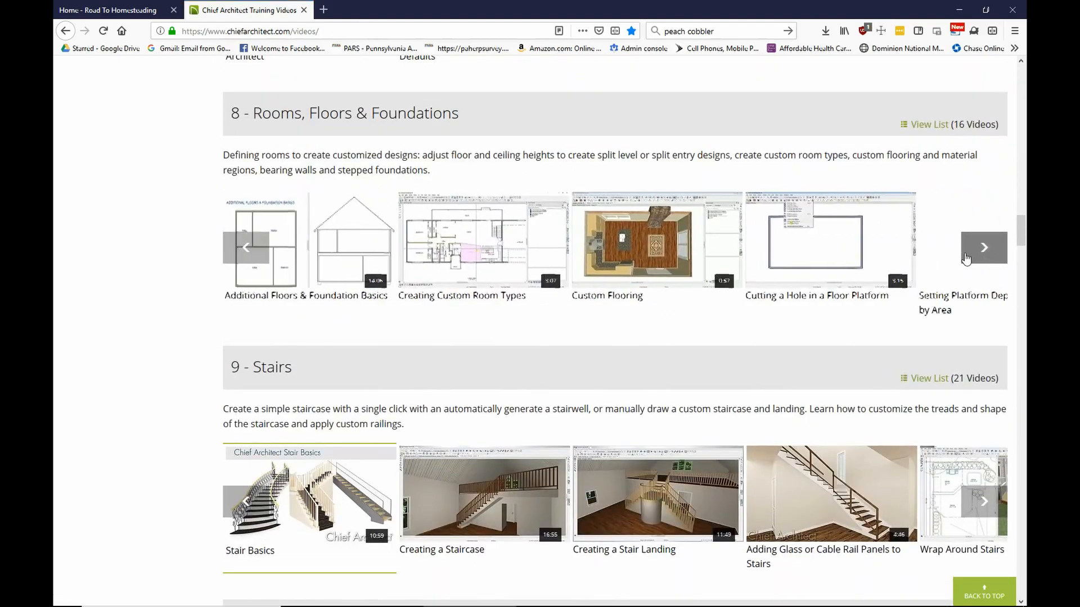
{"action": "left_click", "coordinate": [984, 247]}
{"action": "scroll", "coordinate": [798, 290], "scroll_direction": "down", "scroll_amount": 2}
Open the ChiefTalk Professional Forum and look over its discussion and user resource boards
{"action": "scroll", "coordinate": [797, 289], "scroll_direction": "up", "scroll_amount": 20}
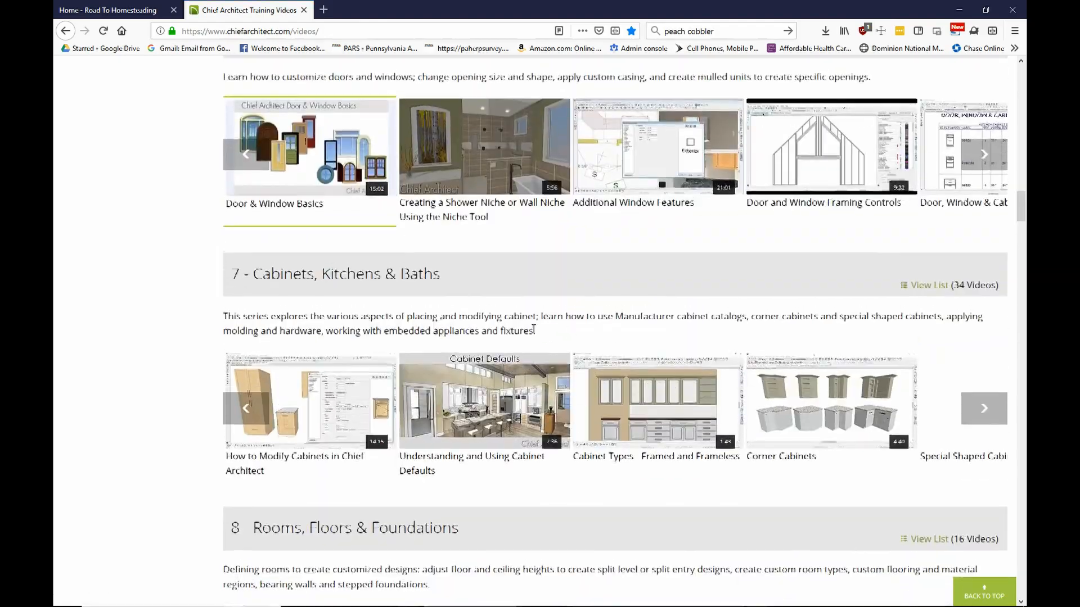
{"action": "scroll", "coordinate": [430, 288], "scroll_direction": "up", "scroll_amount": 20}
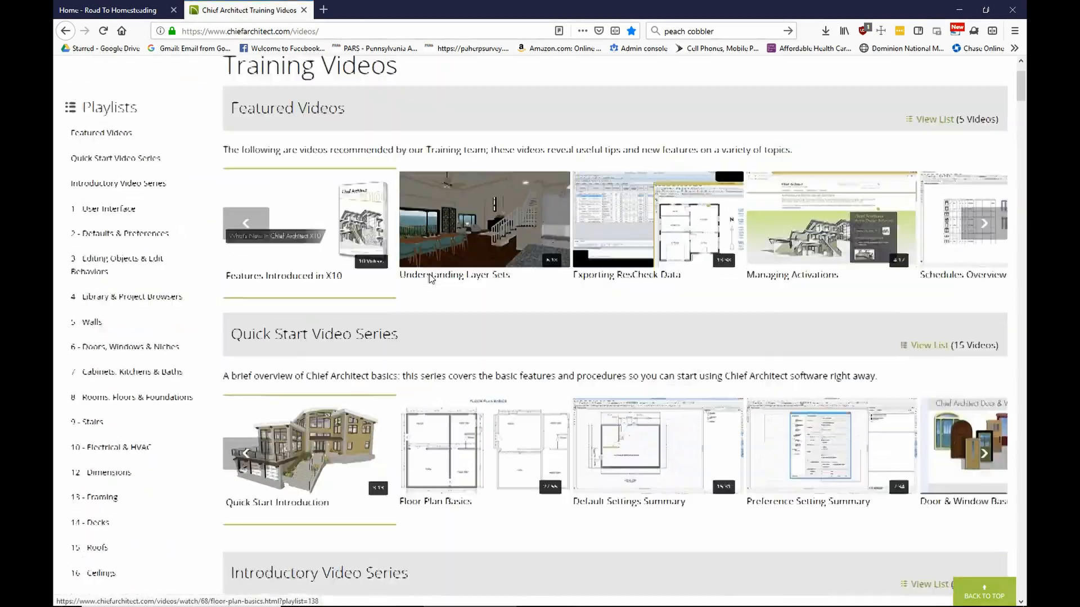
{"action": "scroll", "coordinate": [430, 278], "scroll_direction": "up", "scroll_amount": 2}
{"action": "mouse_move", "coordinate": [442, 133]}
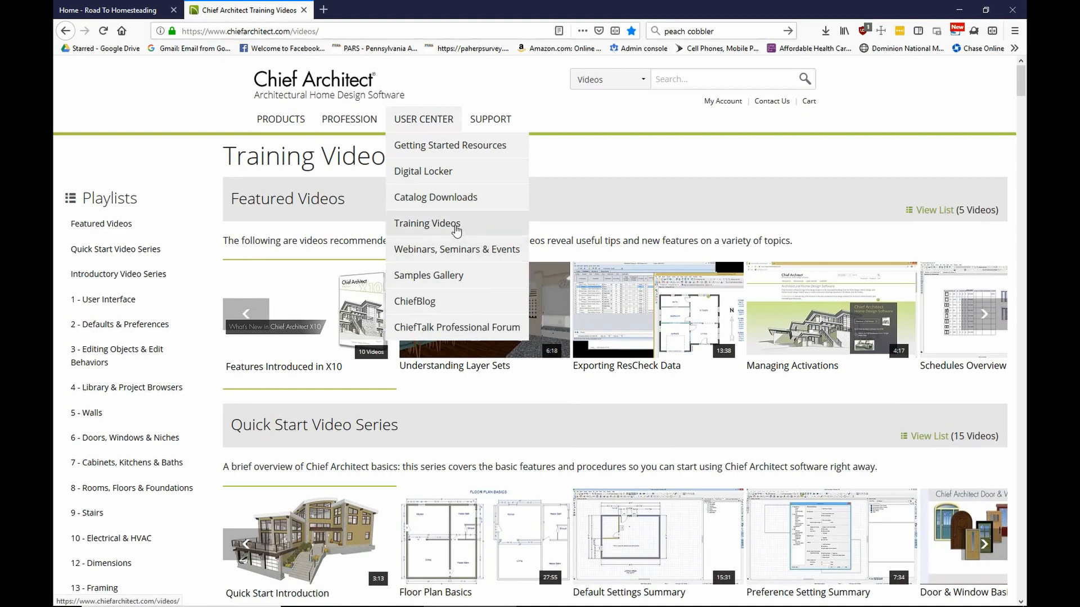
{"action": "left_click", "coordinate": [448, 329]}
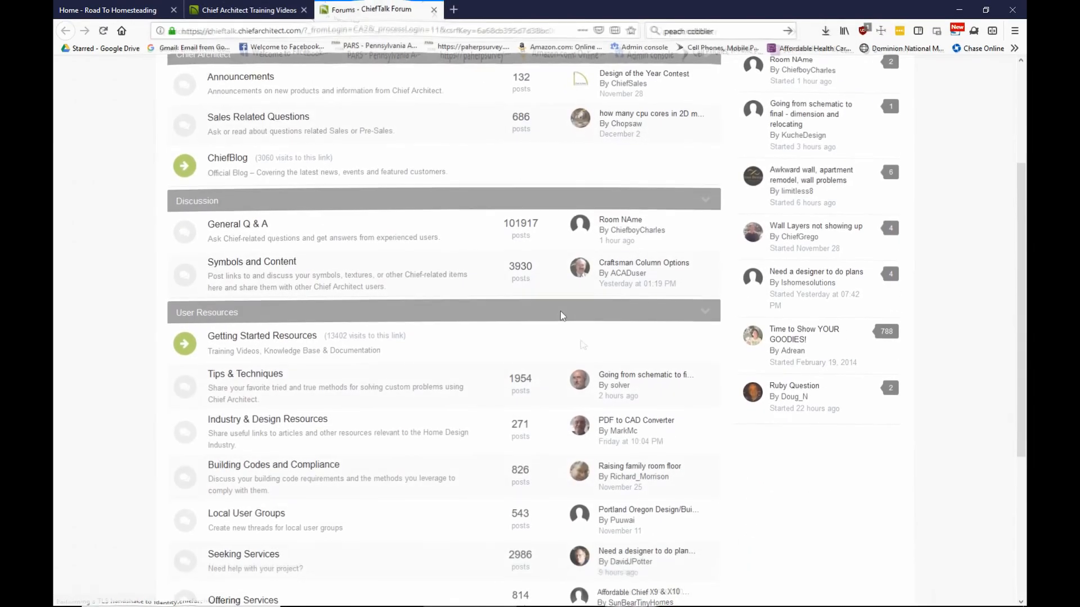
{"action": "scroll", "coordinate": [561, 316], "scroll_direction": "down", "scroll_amount": 5}
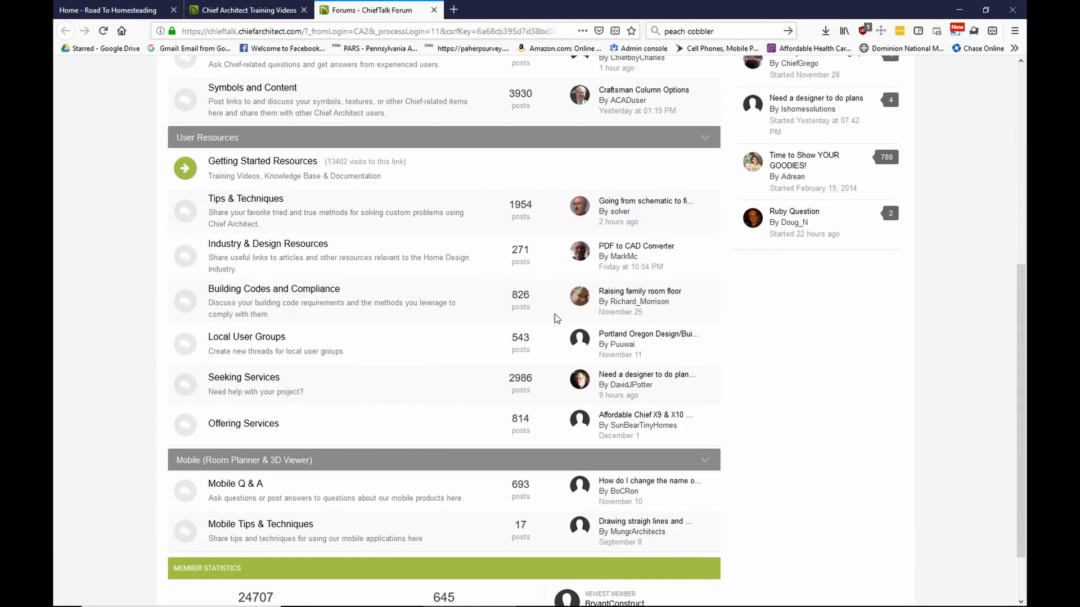
{"action": "scroll", "coordinate": [623, 358], "scroll_direction": "down", "scroll_amount": 2}
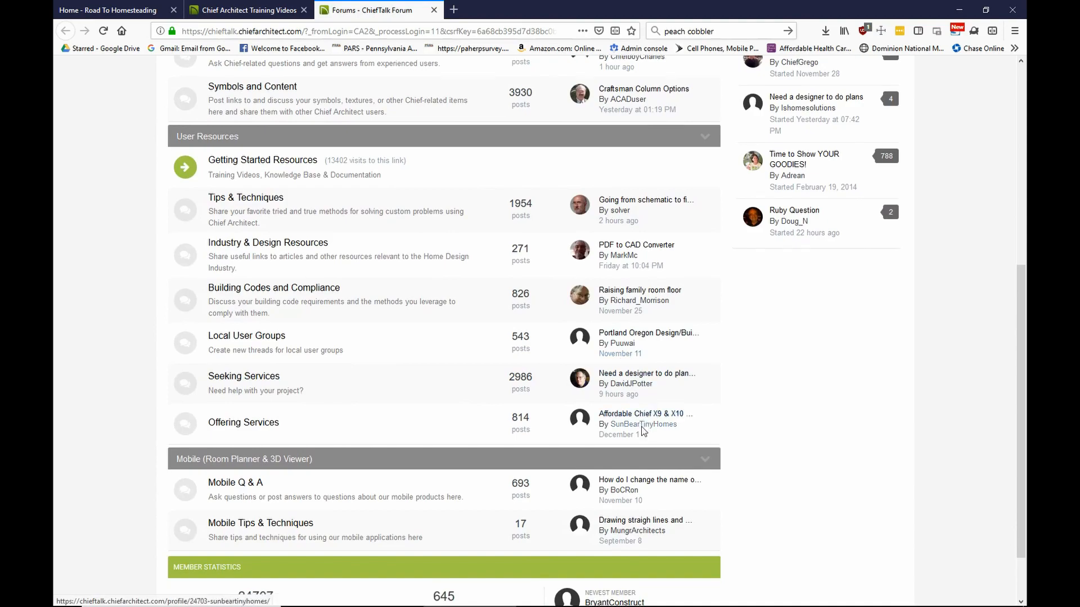
{"action": "scroll", "coordinate": [349, 224], "scroll_direction": "up", "scroll_amount": 5}
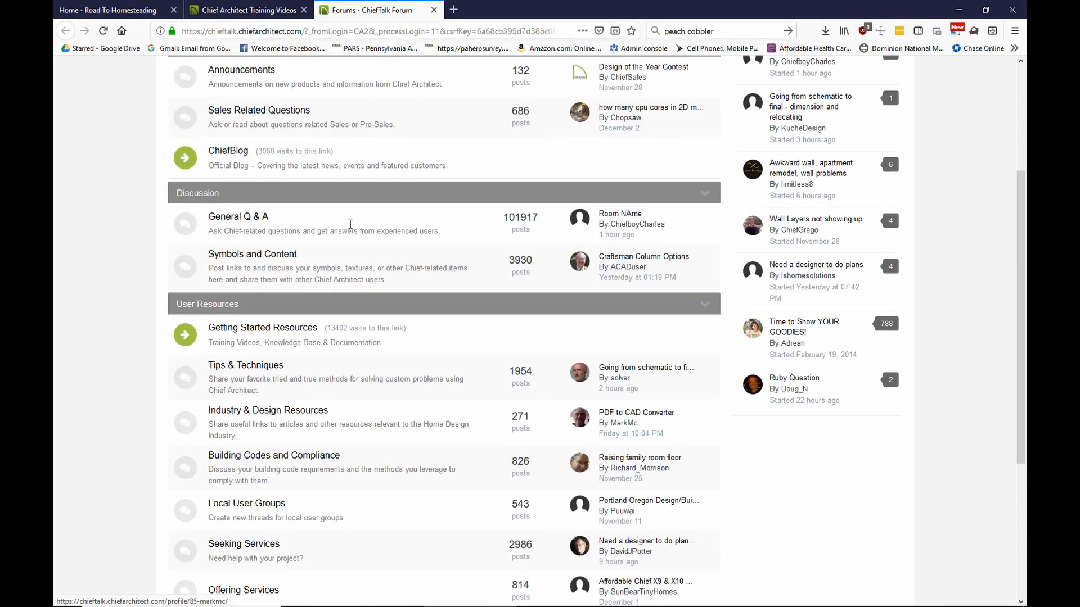
Switch back to the blank plan in Chief Architect and review the available straight wall tools
{"action": "left_click", "coordinate": [244, 9]}
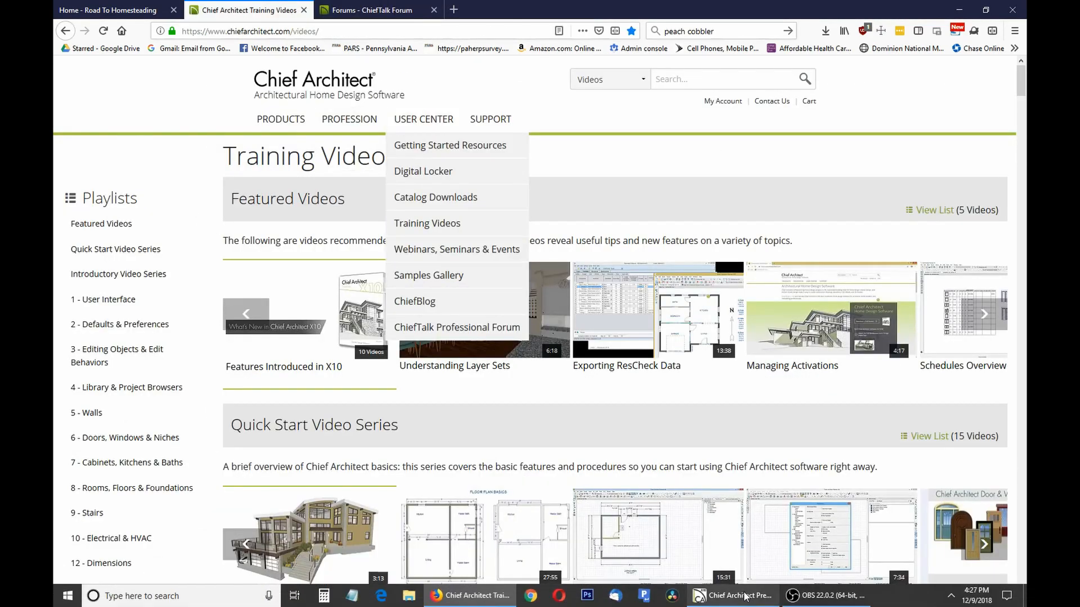
{"action": "left_click", "coordinate": [737, 595]}
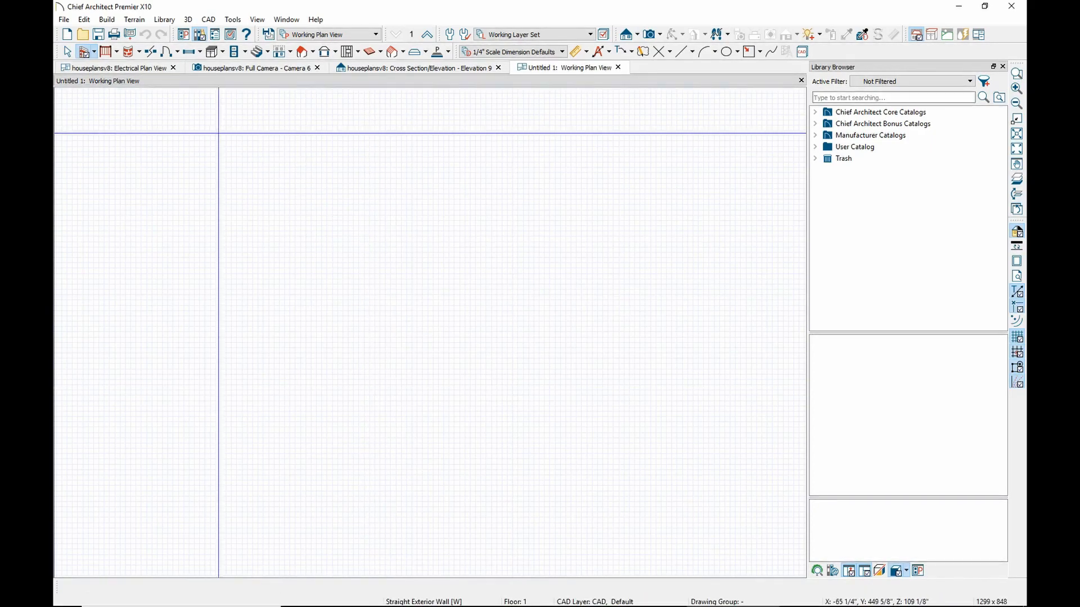
{"action": "left_click", "coordinate": [95, 53]}
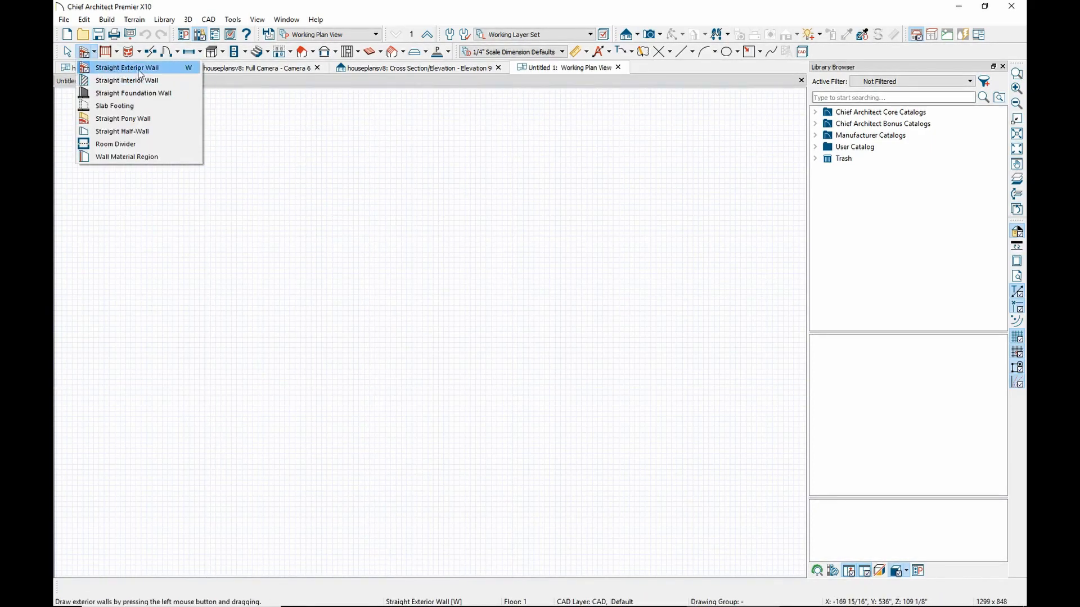
{"action": "left_click", "coordinate": [97, 56]}
{"action": "left_click", "coordinate": [95, 54]}
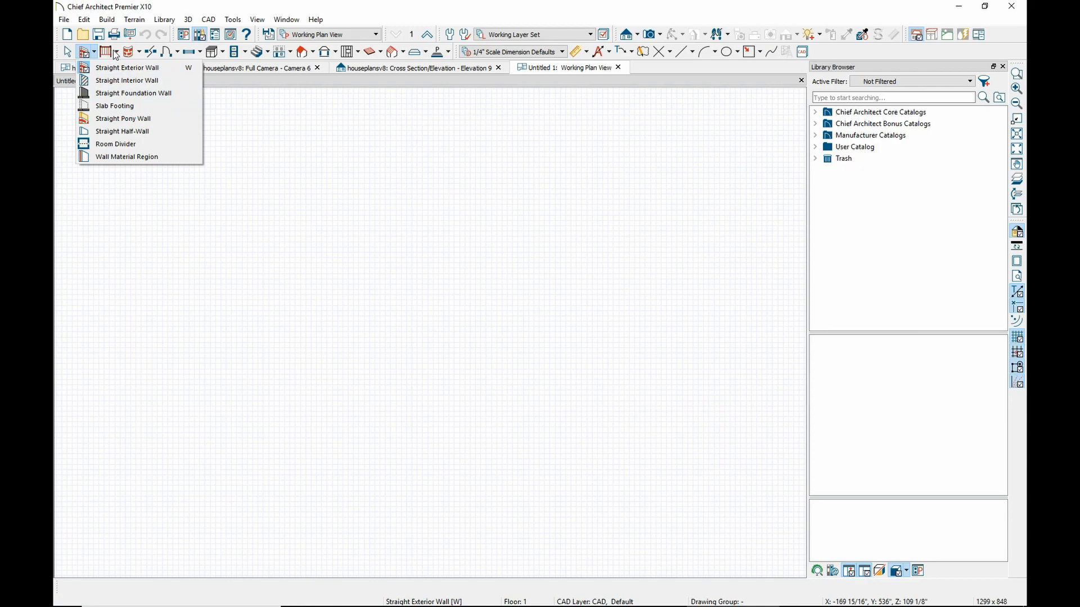
Review the railing, curved wall, Break Wall, door and window tools
{"action": "left_click", "coordinate": [117, 54]}
{"action": "left_click", "coordinate": [140, 54]}
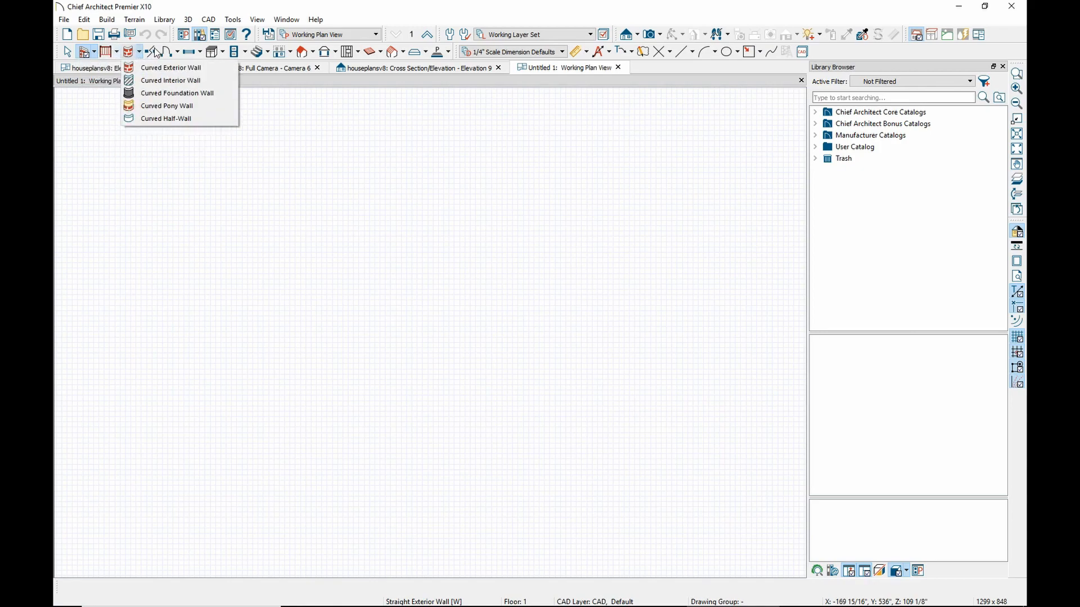
{"action": "left_click", "coordinate": [157, 53]}
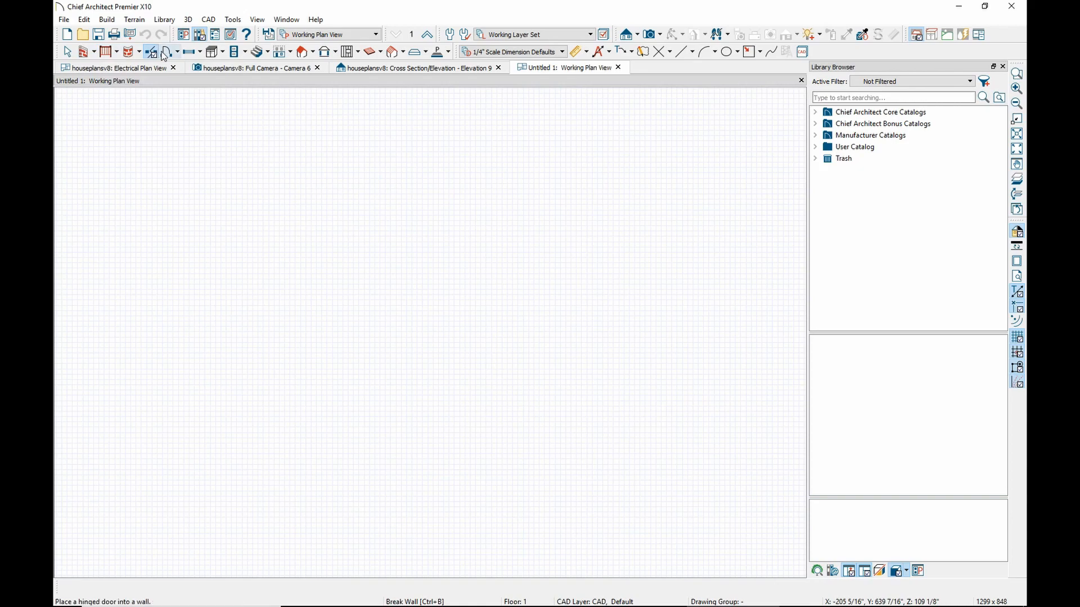
{"action": "left_click", "coordinate": [177, 54]}
{"action": "left_click", "coordinate": [200, 55]}
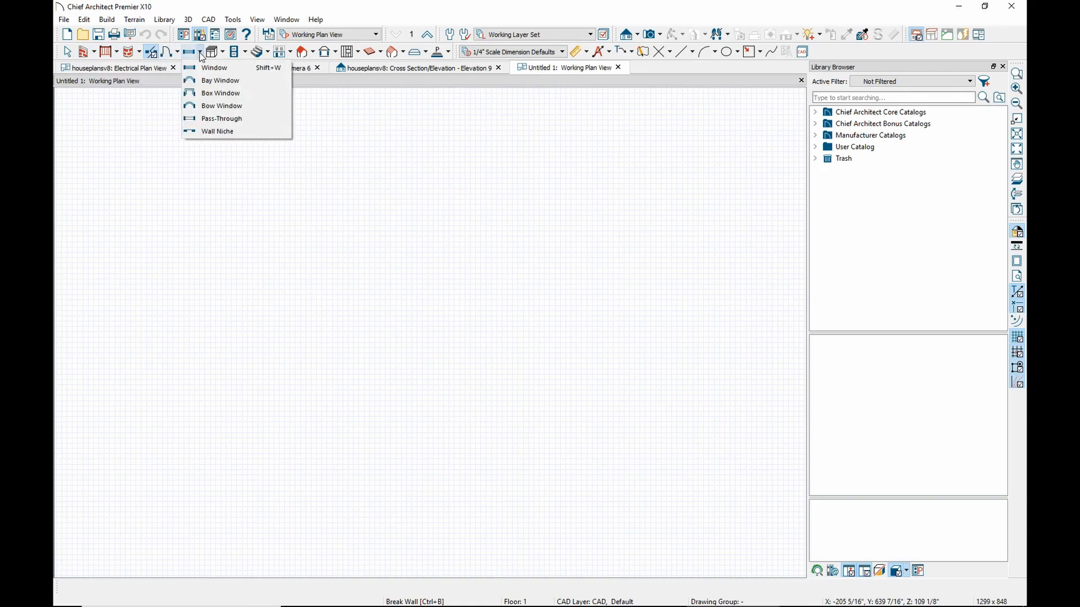
Review the cabinet, electrical, stair and floor tools available for building the plan
{"action": "left_click", "coordinate": [225, 53]}
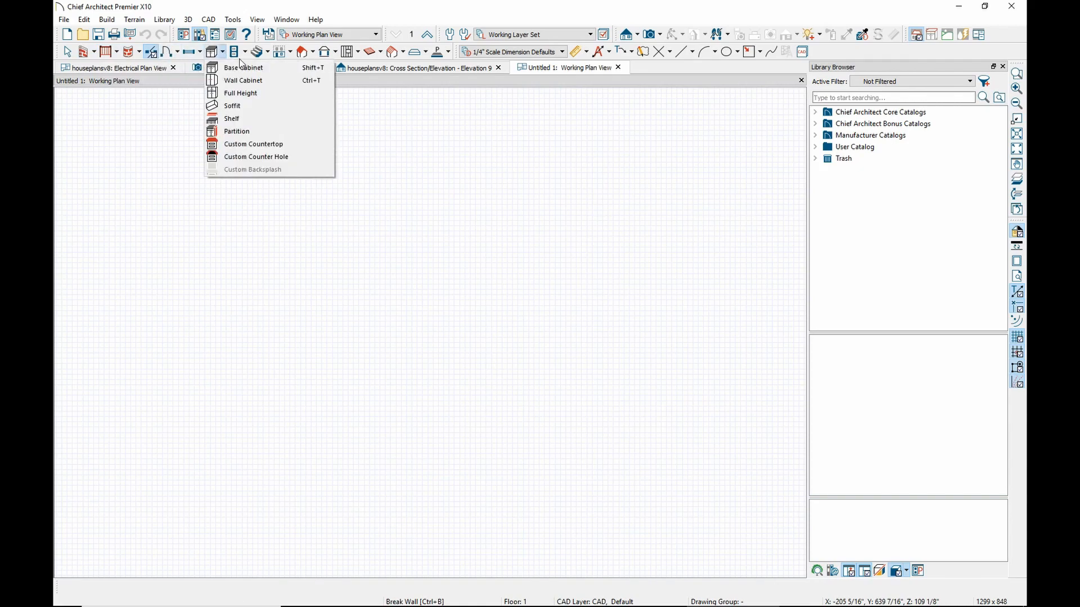
{"action": "left_click", "coordinate": [248, 54]}
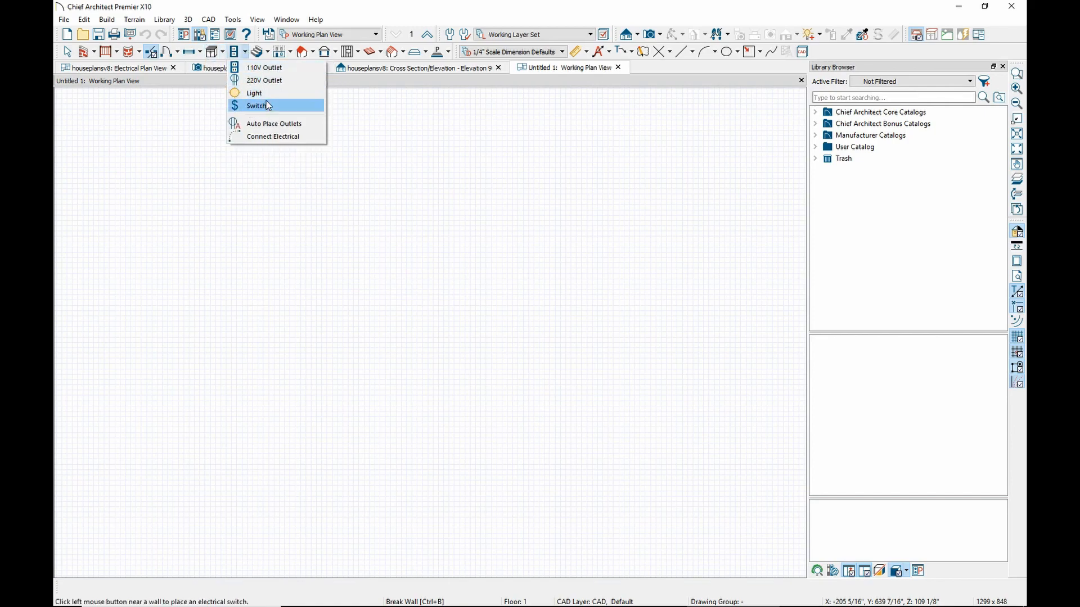
{"action": "left_click", "coordinate": [268, 52]}
{"action": "left_click", "coordinate": [293, 53]}
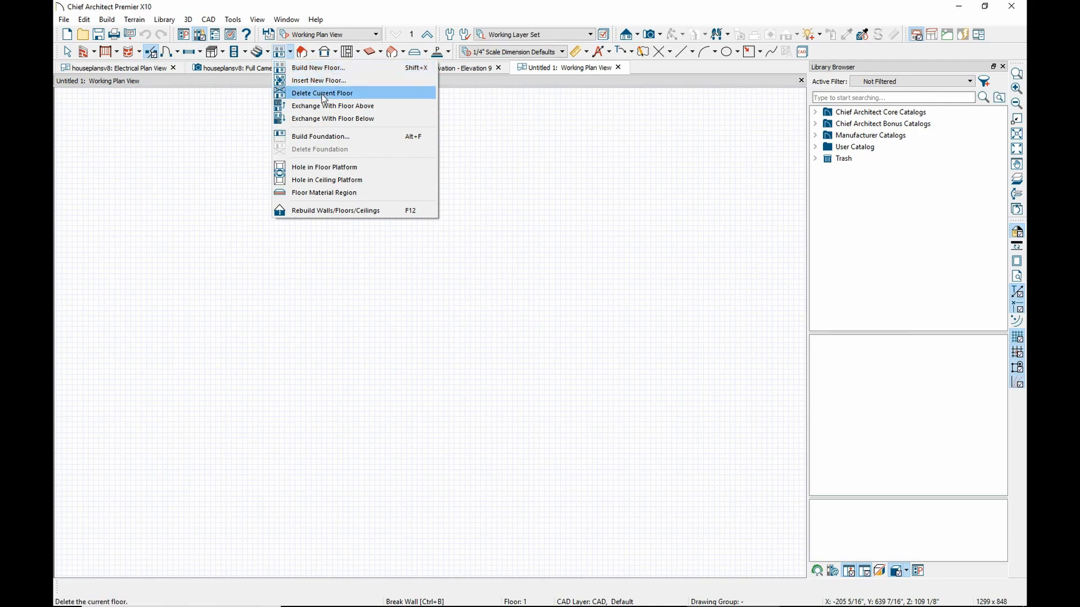
Review the roof, corner board and molding, and framing tools, and return to the finished house's electrical plan
{"action": "left_click", "coordinate": [313, 52]}
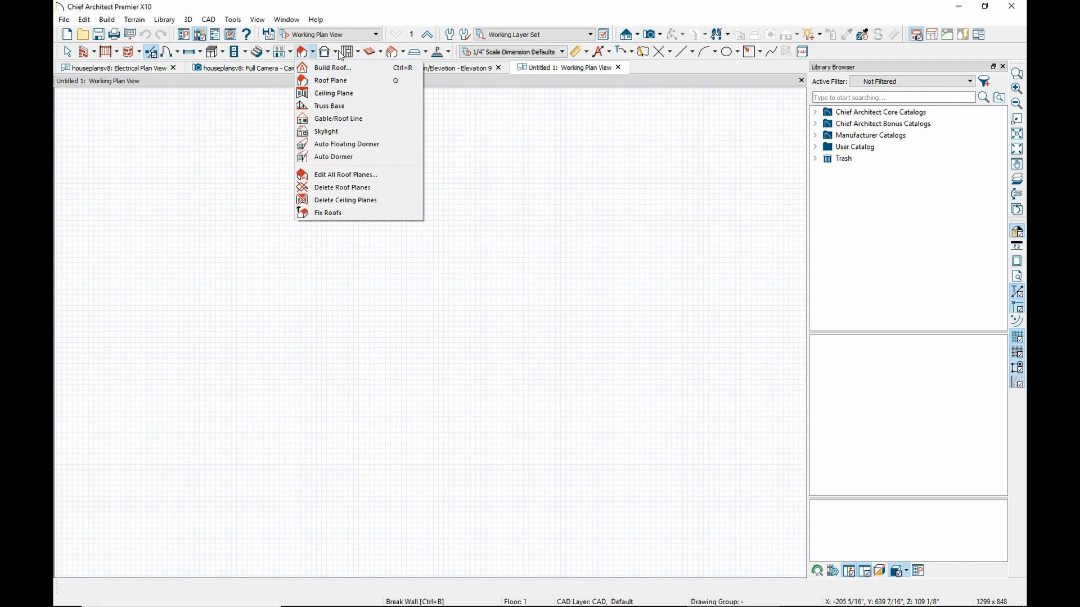
{"action": "left_click", "coordinate": [336, 54]}
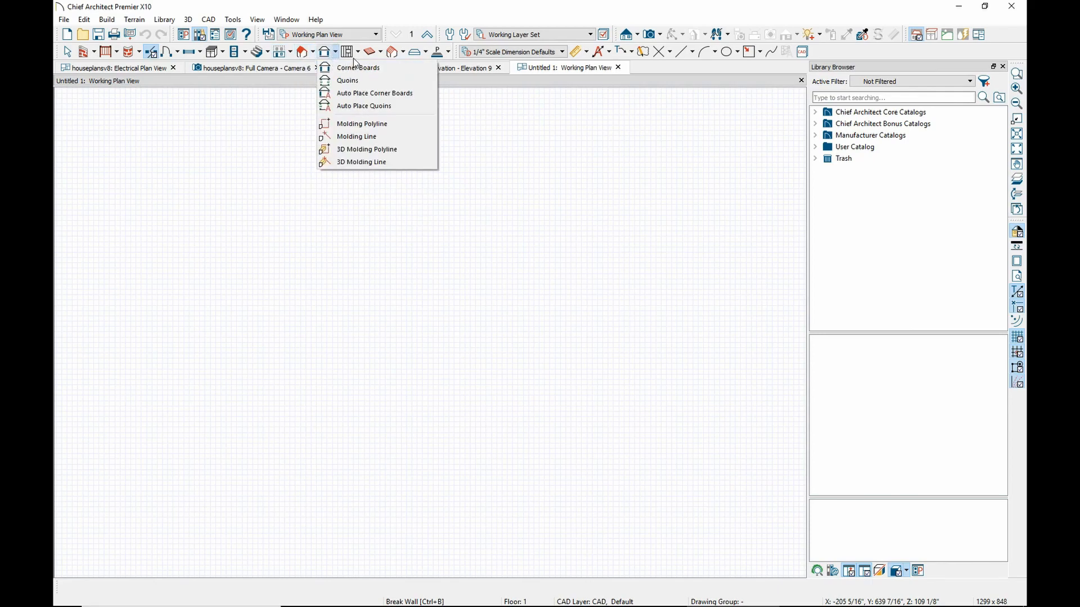
{"action": "left_click", "coordinate": [358, 52]}
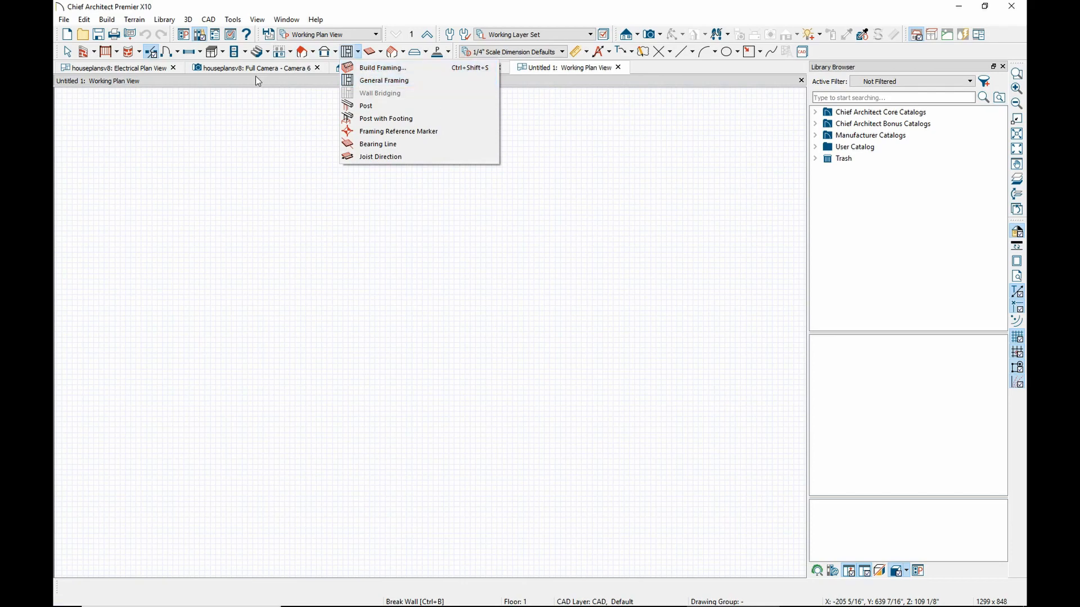
{"action": "left_click", "coordinate": [151, 69]}
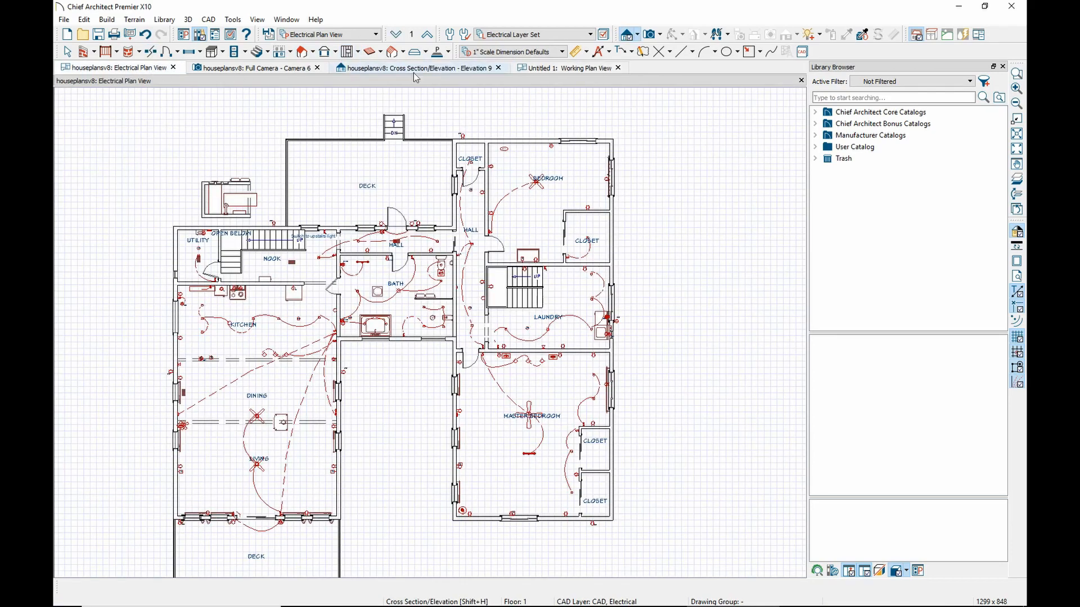
Create an Orthographic Framing Overview of the finished house from its electrical plan
{"action": "left_click", "coordinate": [638, 36]}
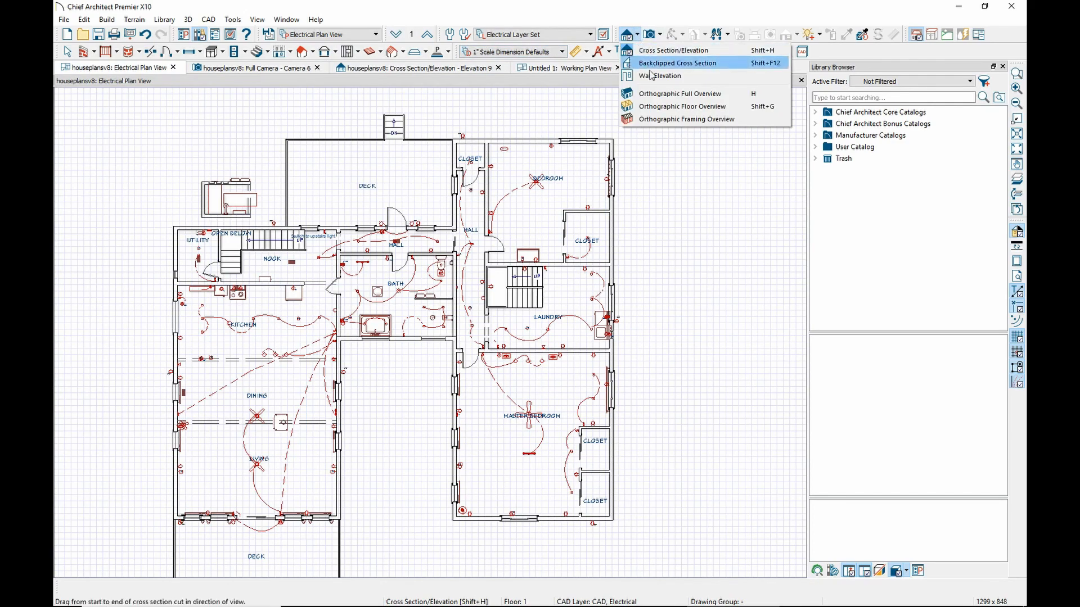
{"action": "left_click", "coordinate": [668, 119]}
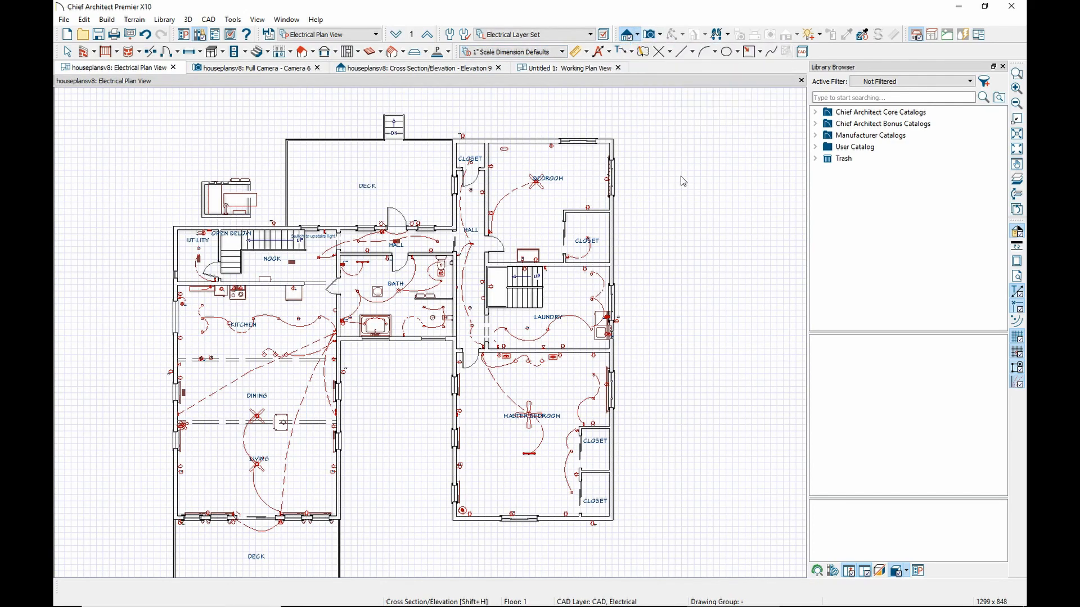
{"action": "left_click_drag", "start_coordinate": [570, 350], "coordinate": [388, 316]}
Examine the finished house's roof, wall and floor framing in the overview from several angles and distances
{"action": "scroll", "coordinate": [388, 316], "scroll_direction": "up", "scroll_amount": 5}
{"action": "scroll", "coordinate": [425, 380], "scroll_direction": "up", "scroll_amount": 8}
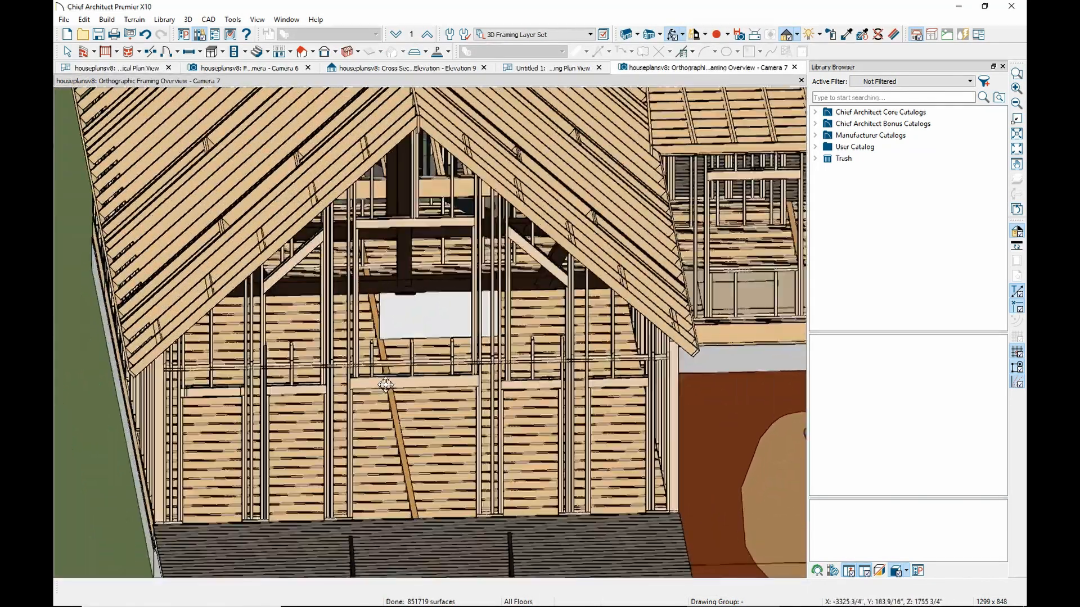
{"action": "scroll", "coordinate": [472, 363], "scroll_direction": "down", "scroll_amount": 7}
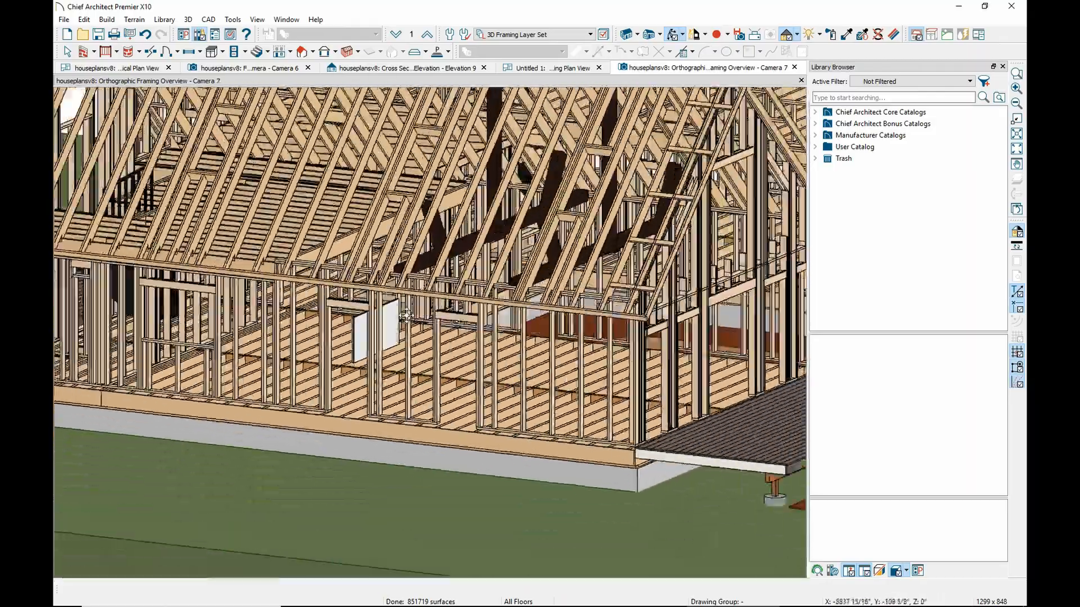
{"action": "left_click_drag", "start_coordinate": [471, 360], "coordinate": [476, 339]}
{"action": "scroll", "coordinate": [475, 338], "scroll_direction": "up", "scroll_amount": 3}
{"action": "scroll", "coordinate": [475, 339], "scroll_direction": "up", "scroll_amount": 1}
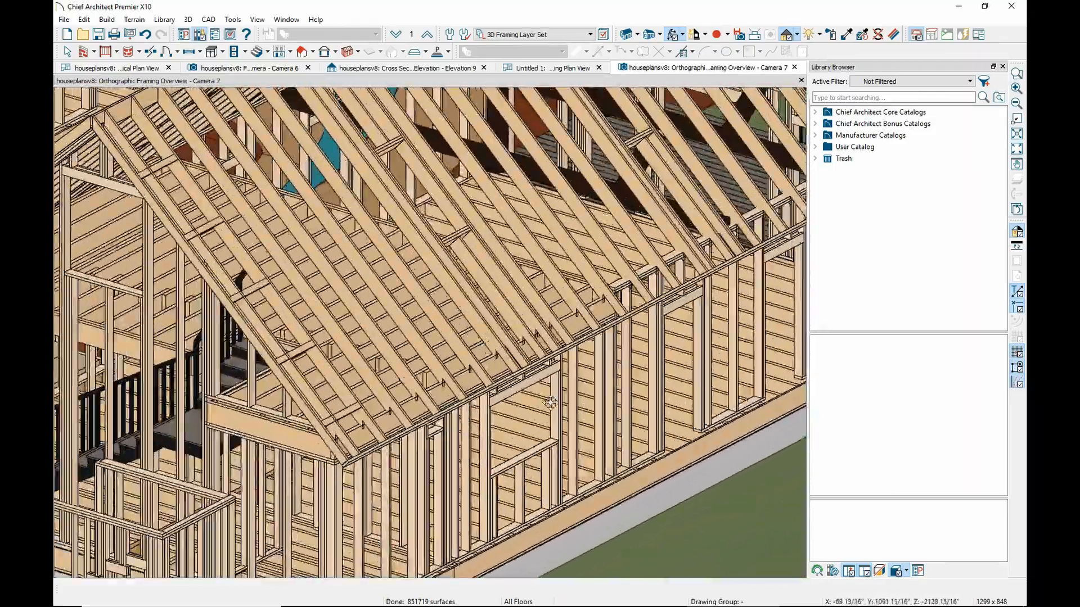
{"action": "left_click_drag", "start_coordinate": [568, 406], "coordinate": [515, 407]}
{"action": "scroll", "coordinate": [448, 388], "scroll_direction": "up", "scroll_amount": 2}
{"action": "scroll", "coordinate": [433, 389], "scroll_direction": "down", "scroll_amount": 3}
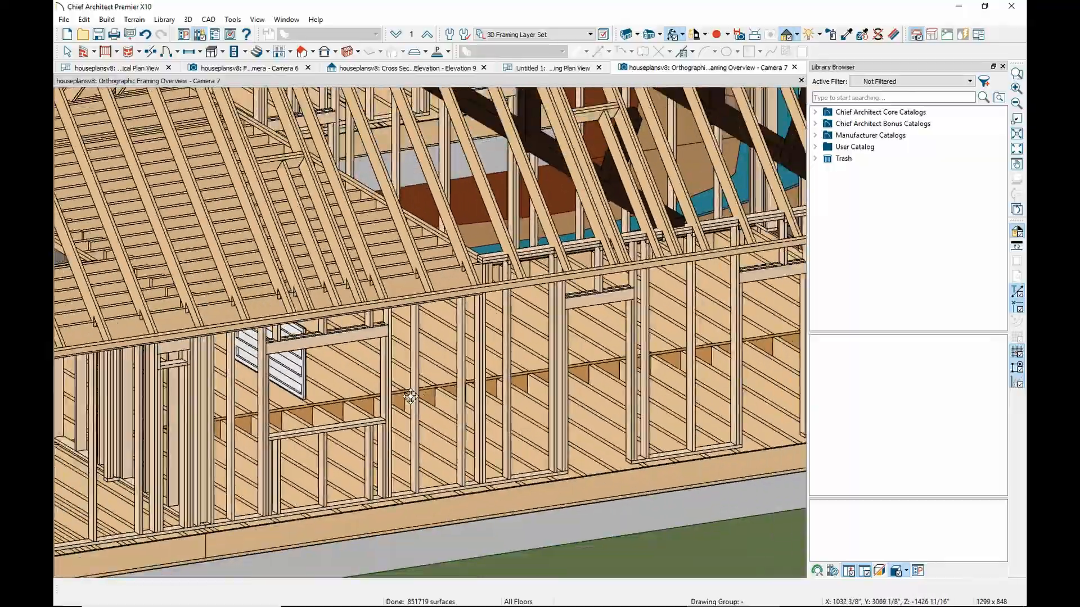
{"action": "left_click_drag", "start_coordinate": [432, 389], "coordinate": [56, 300]}
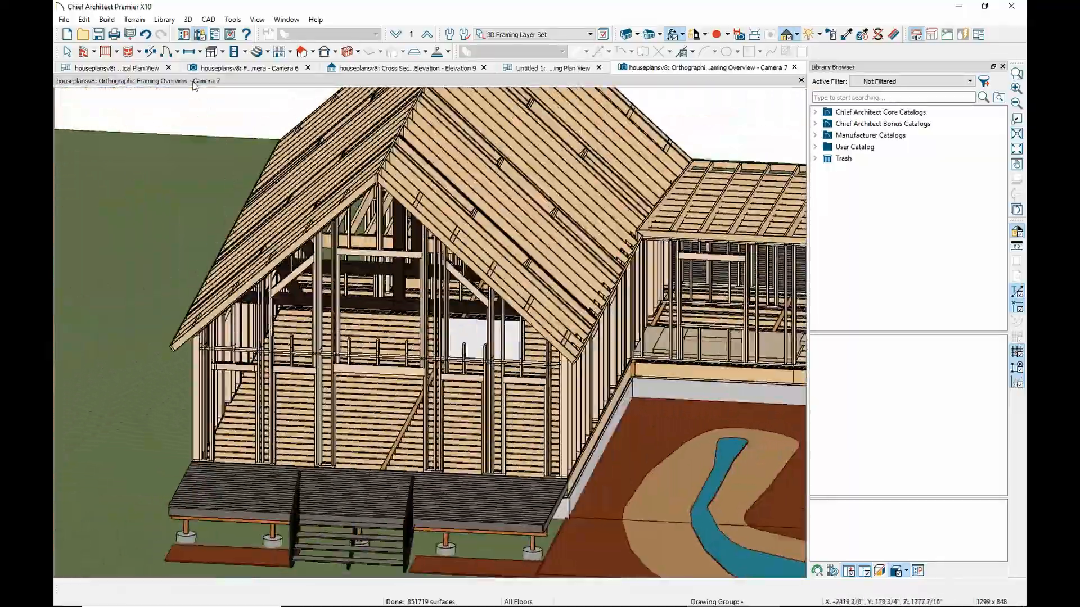
Return to the blank plan and review the dimension, cross section/elevation and camera view tools
{"action": "left_click", "coordinate": [144, 67]}
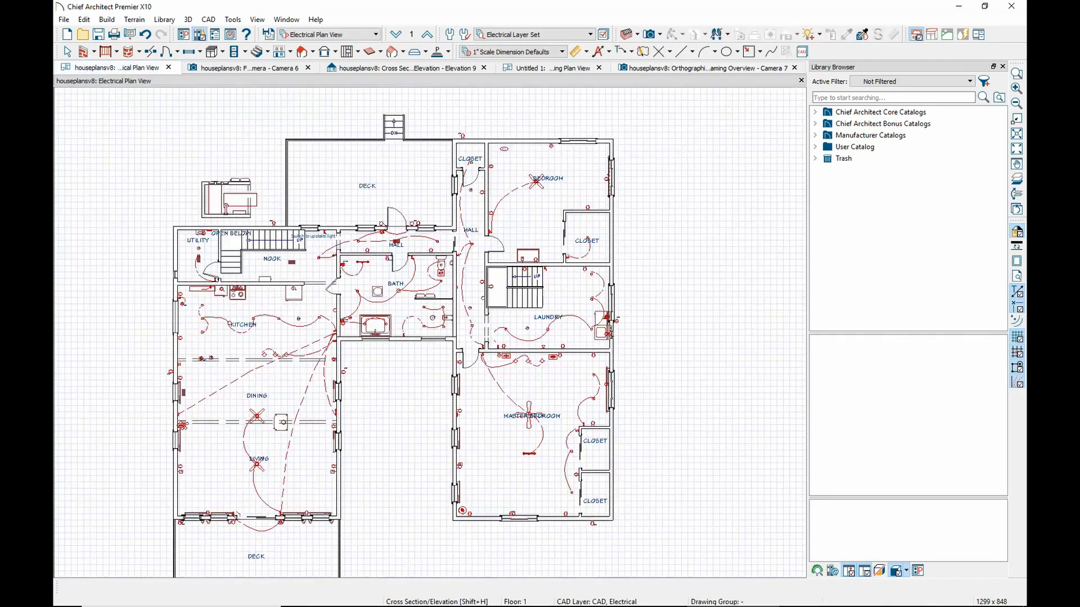
{"action": "left_click", "coordinate": [570, 68]}
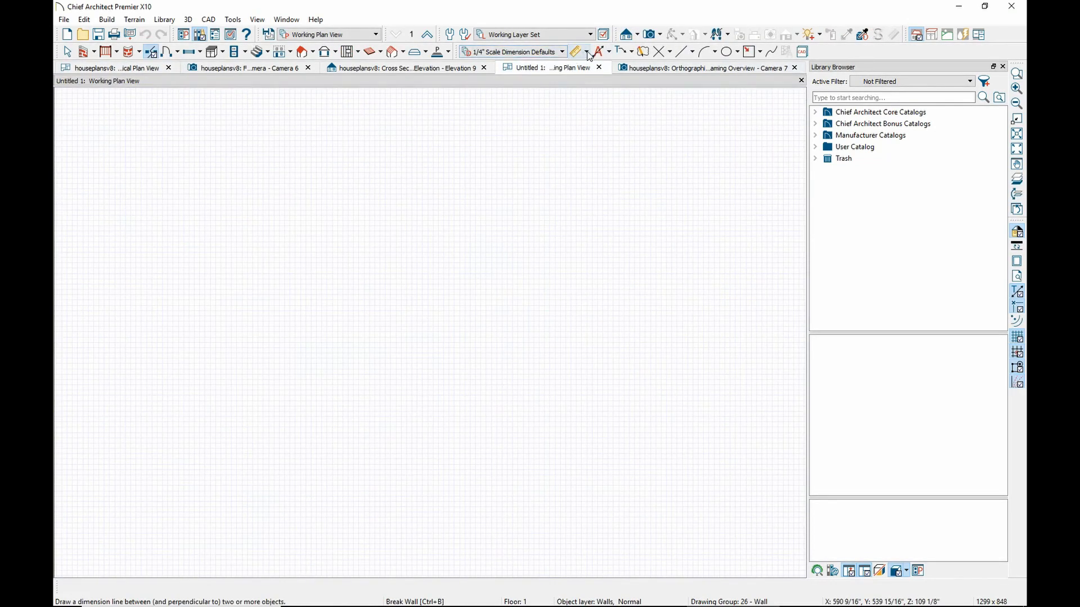
{"action": "left_click", "coordinate": [587, 52]}
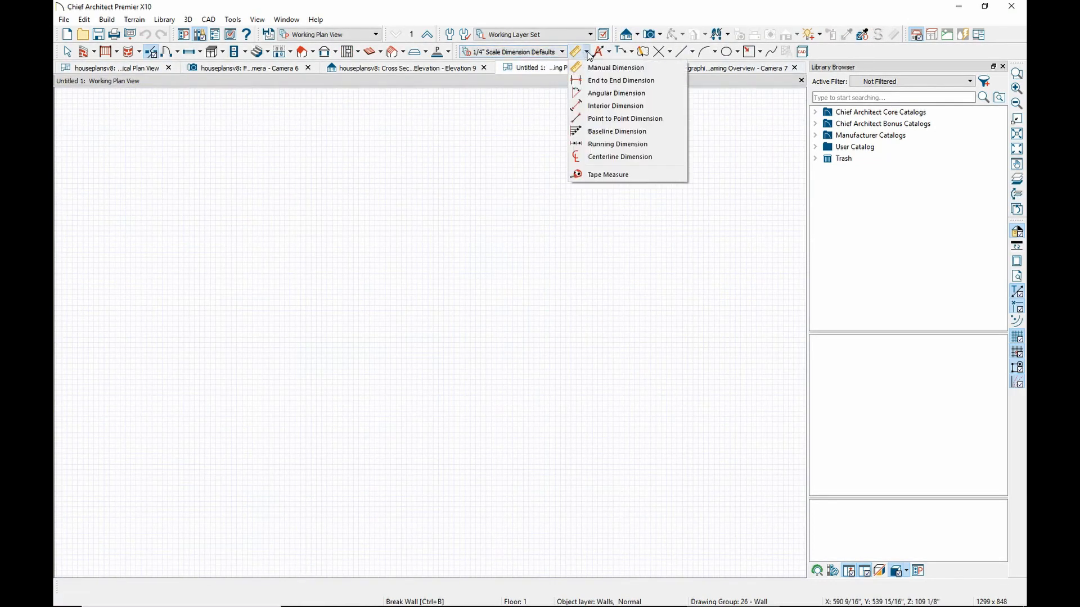
{"action": "left_click", "coordinate": [640, 36]}
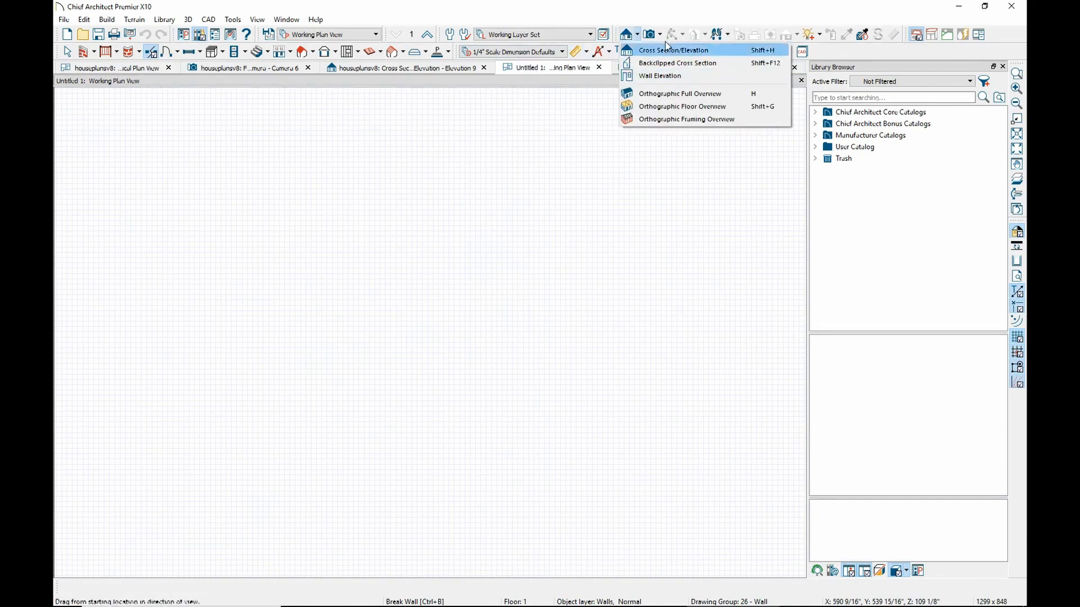
{"action": "left_click", "coordinate": [660, 36]}
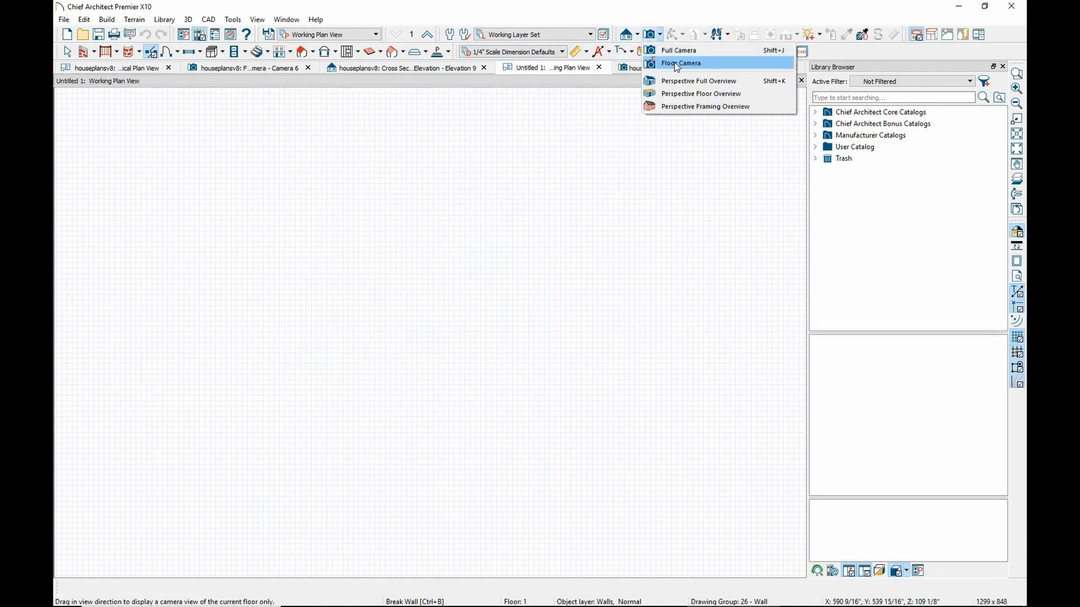
{"action": "left_click", "coordinate": [637, 36]}
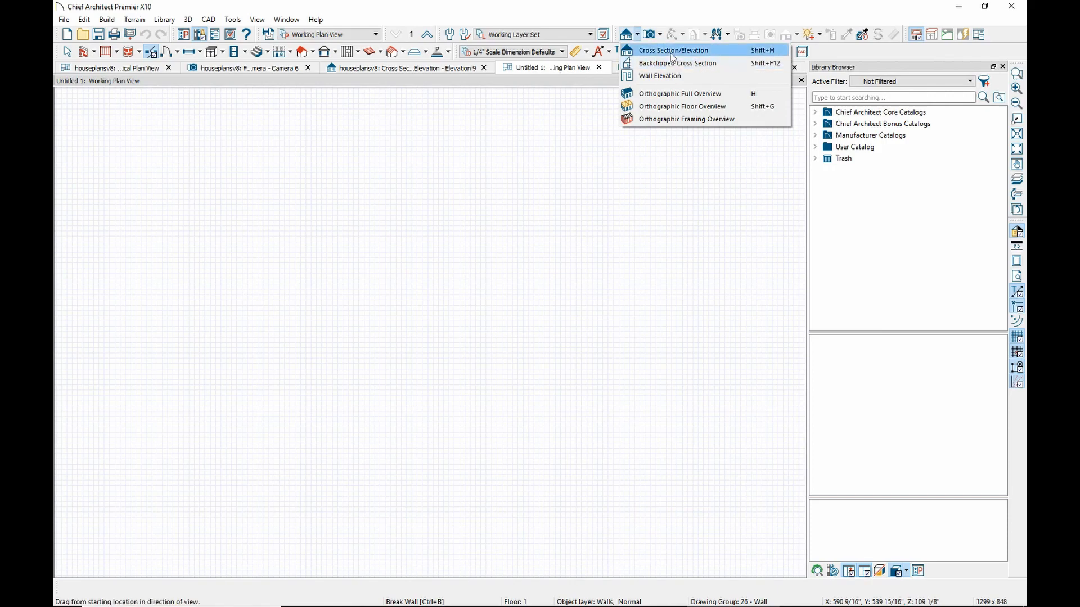
{"action": "left_click", "coordinate": [669, 19]}
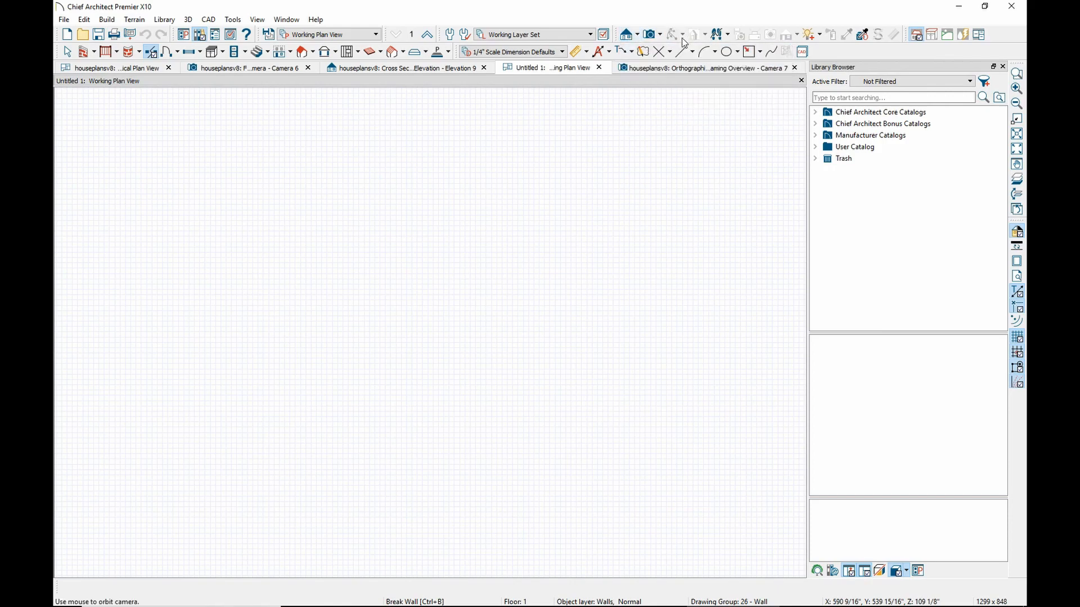
Review the saved plan views and layer sets available in the blank plan
{"action": "left_click", "coordinate": [376, 35]}
{"action": "left_click", "coordinate": [365, 69]}
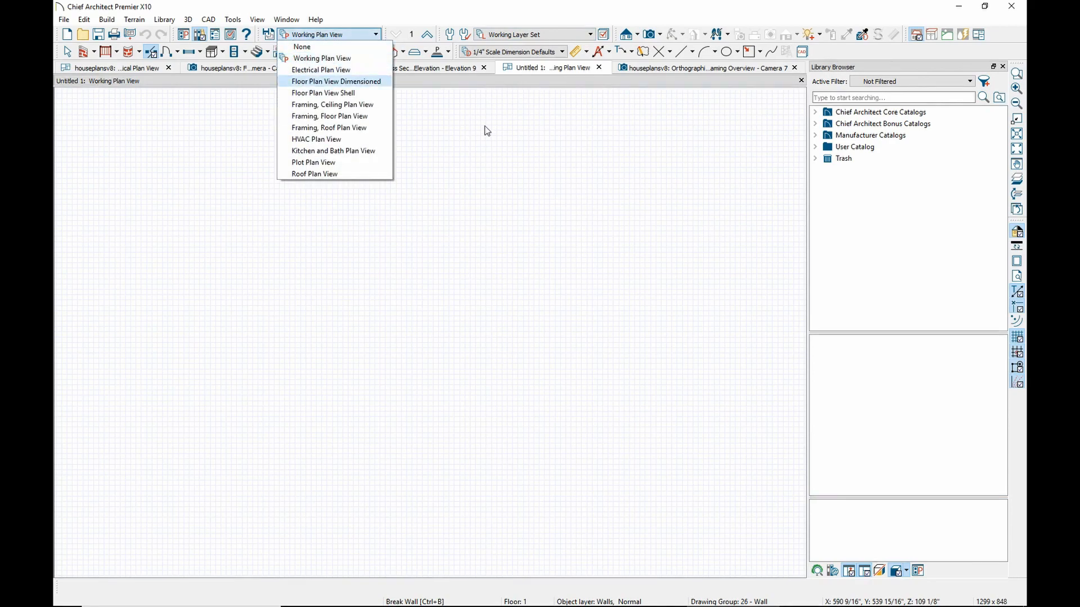
{"action": "left_click", "coordinate": [590, 34]}
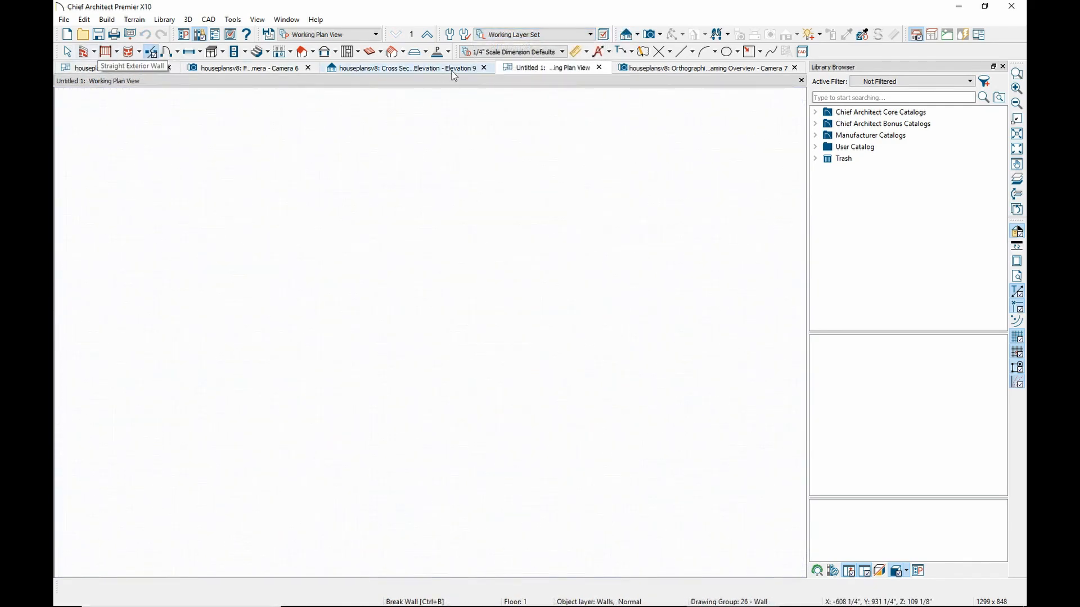
Draw a closed rectangle of straight exterior walls about 32.5 ft wide and 39.5 ft long in the blank plan
{"action": "left_click", "coordinate": [94, 51]}
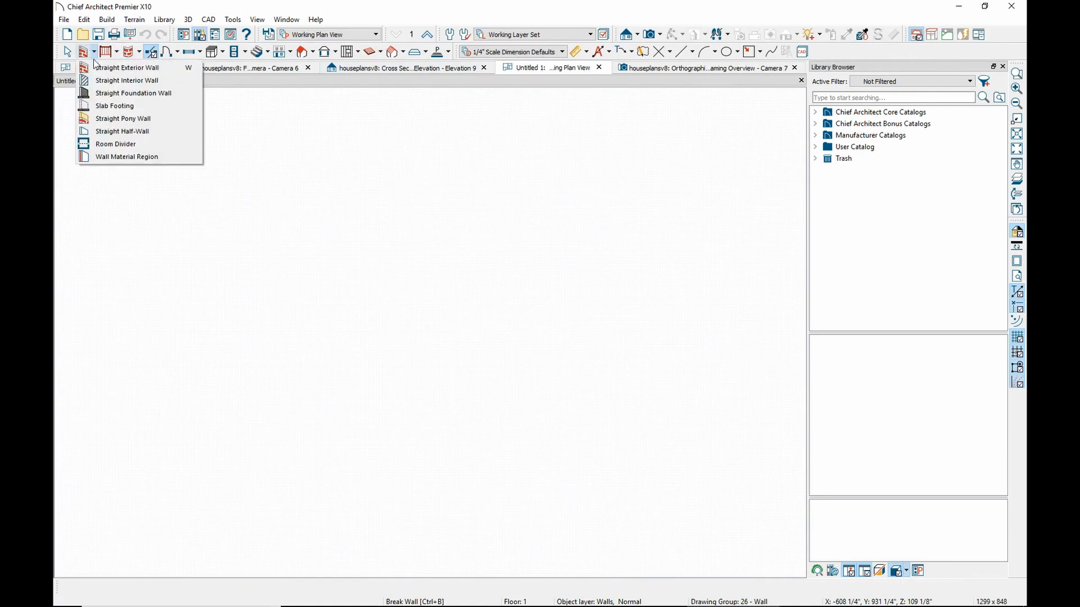
{"action": "left_click", "coordinate": [103, 68]}
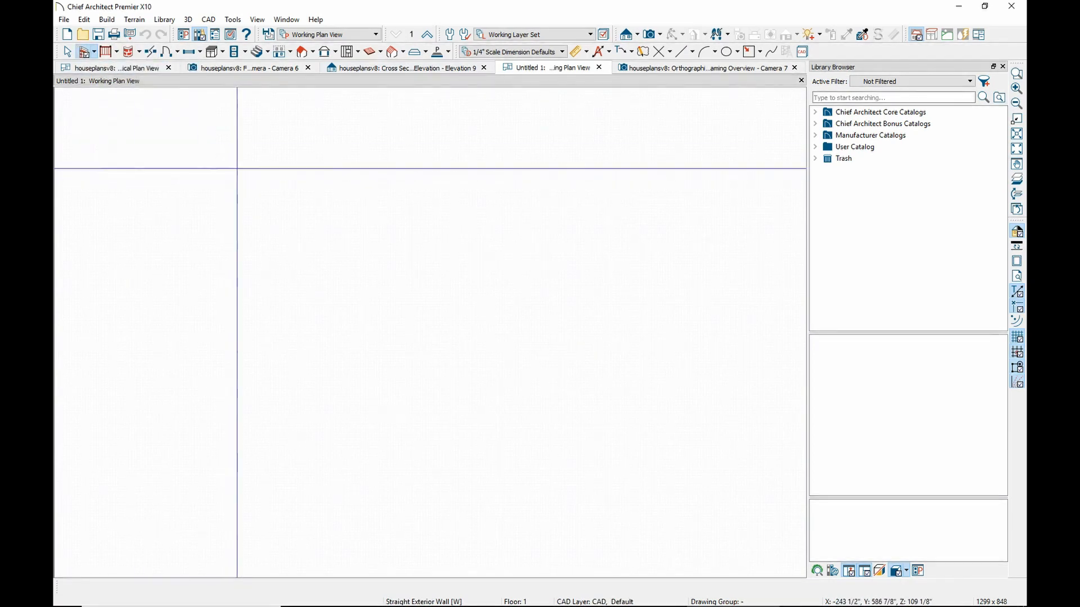
{"action": "mouse_move", "coordinate": [237, 168]}
{"action": "left_mouse_down"}
{"action": "mouse_move", "coordinate": [462, 193]}
{"action": "mouse_move", "coordinate": [318, 171]}
{"action": "mouse_move", "coordinate": [320, 274]}
{"action": "mouse_move", "coordinate": [236, 275]}
{"action": "mouse_move", "coordinate": [234, 168]}
{"action": "left_mouse_up"}
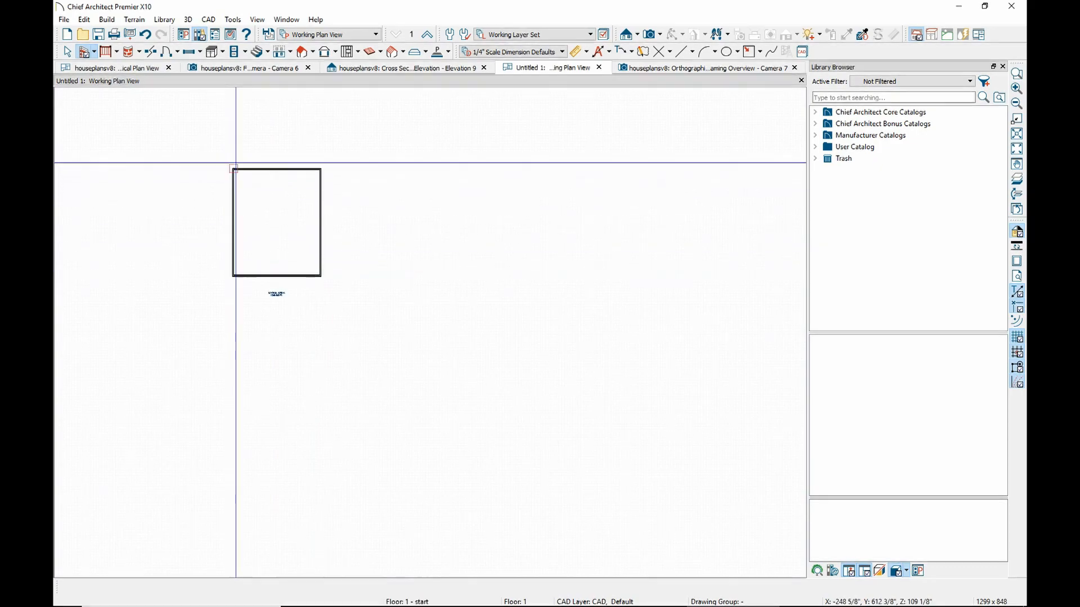
{"action": "scroll", "coordinate": [248, 222], "scroll_direction": "up", "scroll_amount": 6}
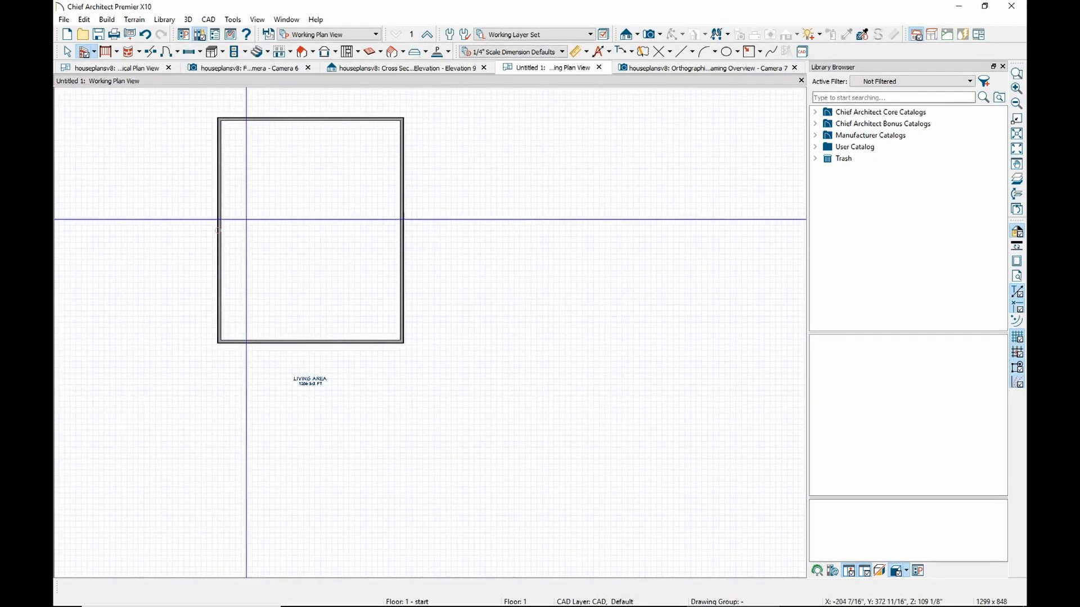
{"action": "key", "text": "Escape"}
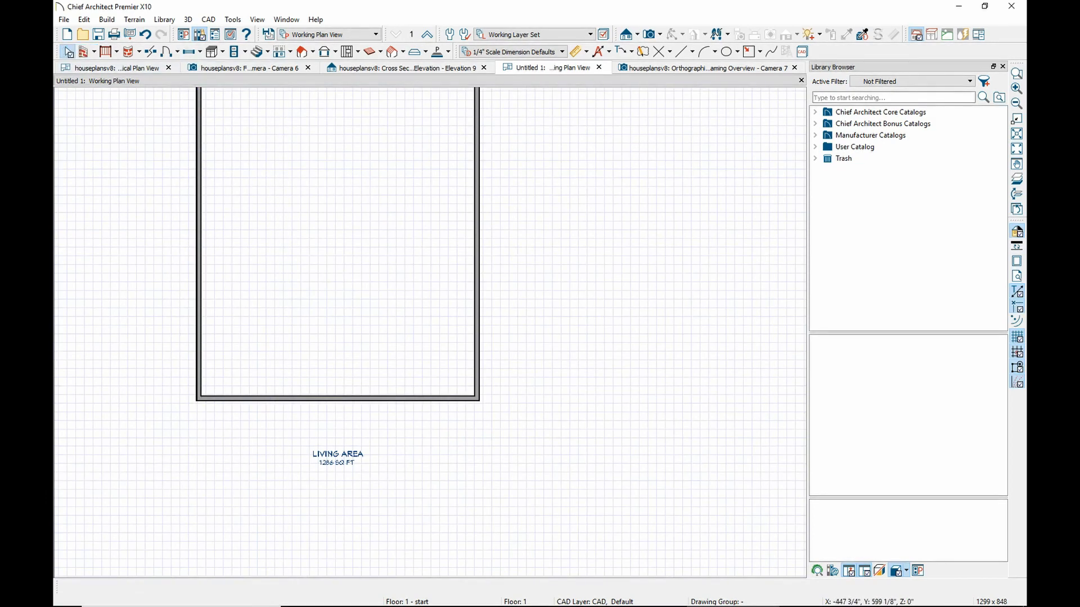
Resize the rectangular building through the west wall's dimensions to 25 ft wide and 40 ft long
{"action": "left_click", "coordinate": [201, 160]}
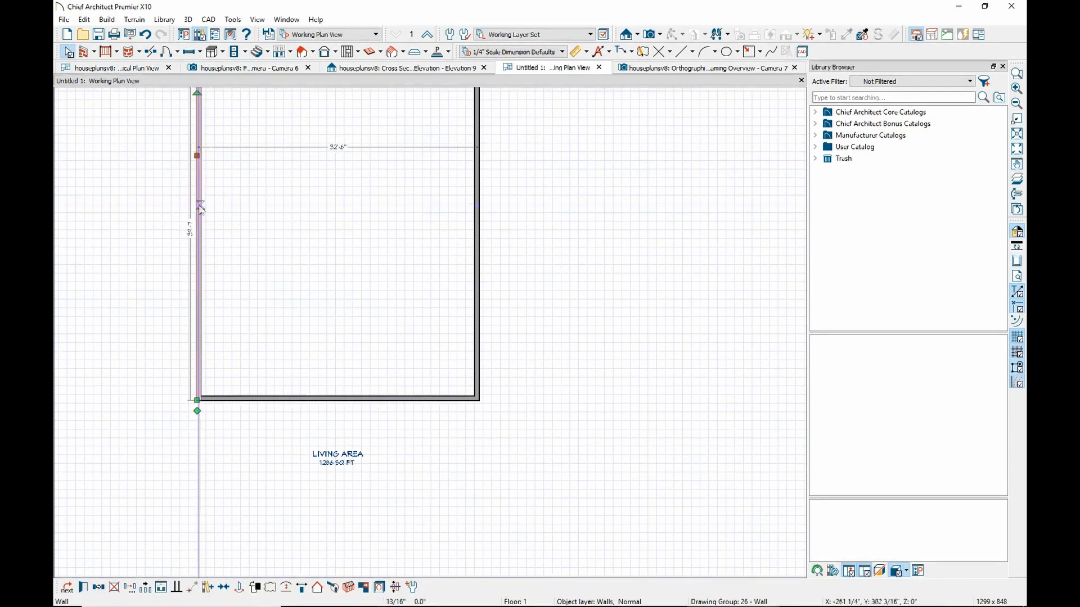
{"action": "left_click", "coordinate": [357, 148]}
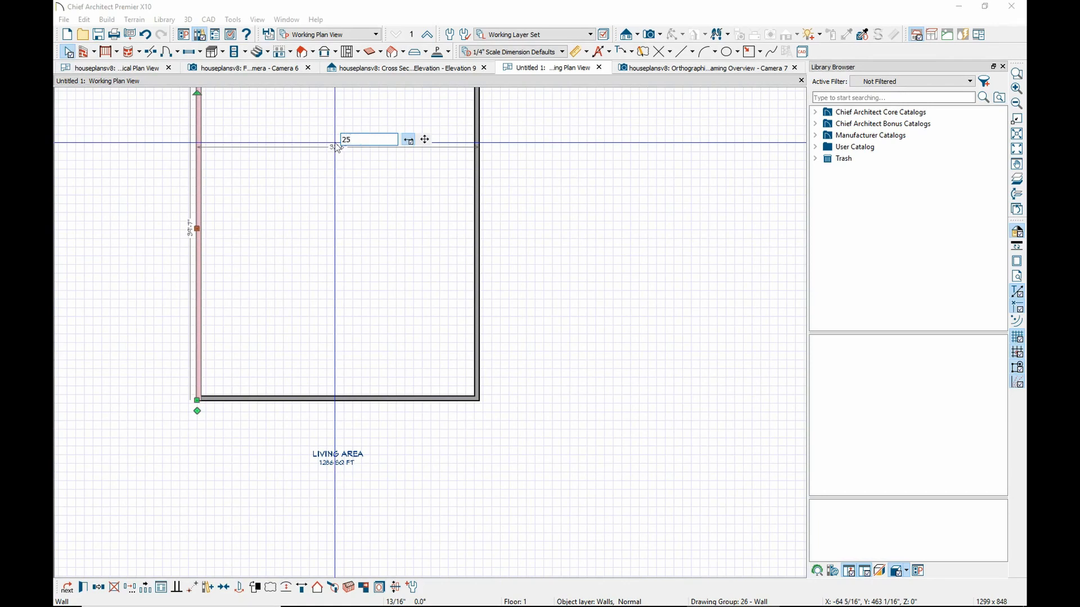
{"action": "key", "text": "Return"}
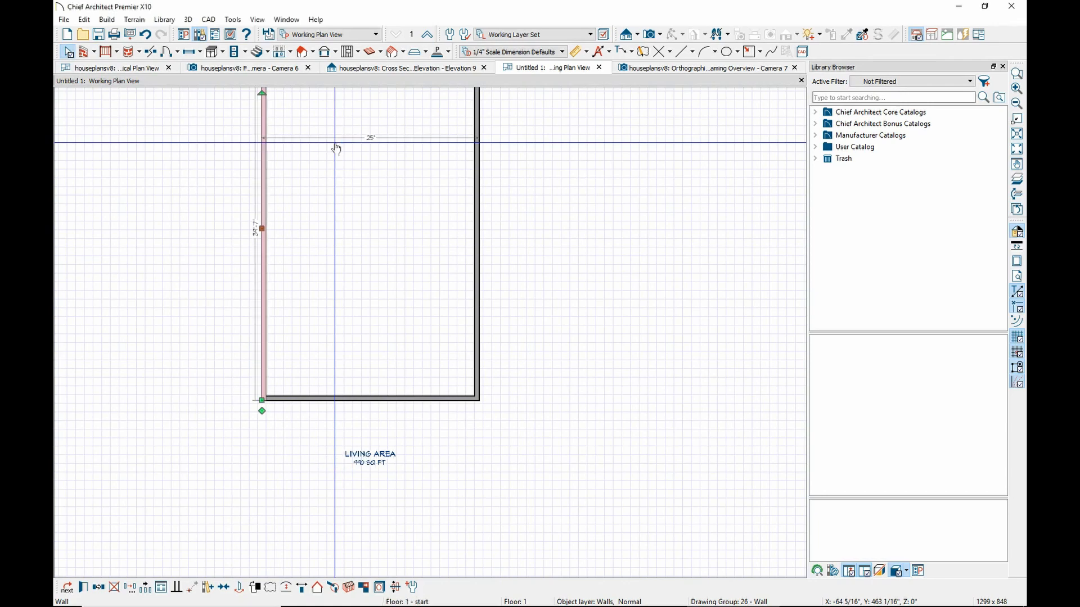
{"action": "left_click", "coordinate": [256, 228]}
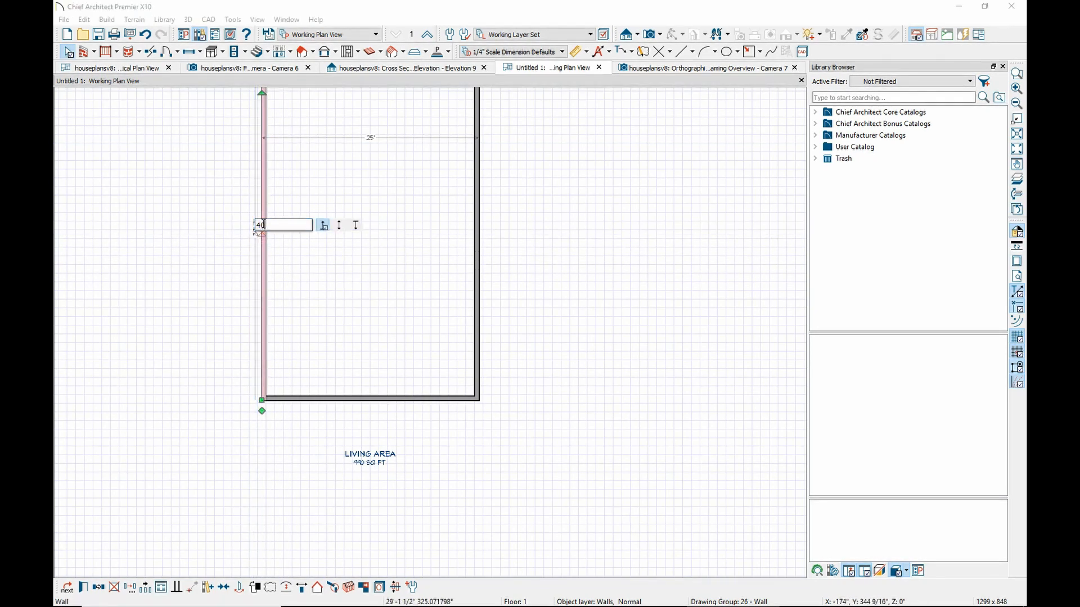
{"action": "type", "text": "40"}
{"action": "key", "text": "Return"}
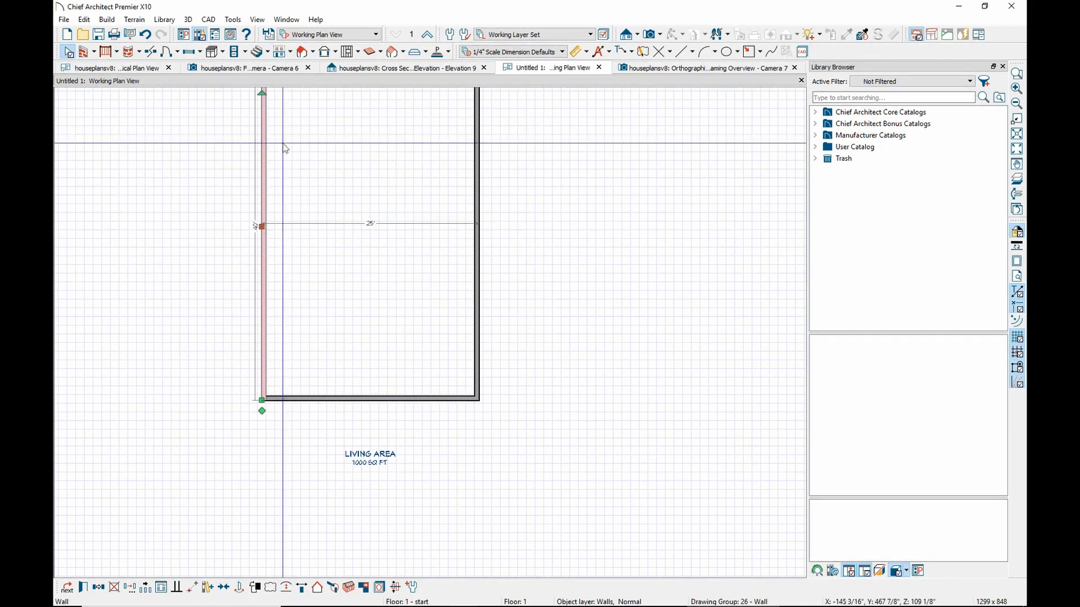
{"action": "scroll", "coordinate": [307, 245], "scroll_direction": "up", "scroll_amount": 2}
{"action": "scroll", "coordinate": [311, 241], "scroll_direction": "down", "scroll_amount": 4}
{"action": "scroll", "coordinate": [334, 193], "scroll_direction": "up", "scroll_amount": 2}
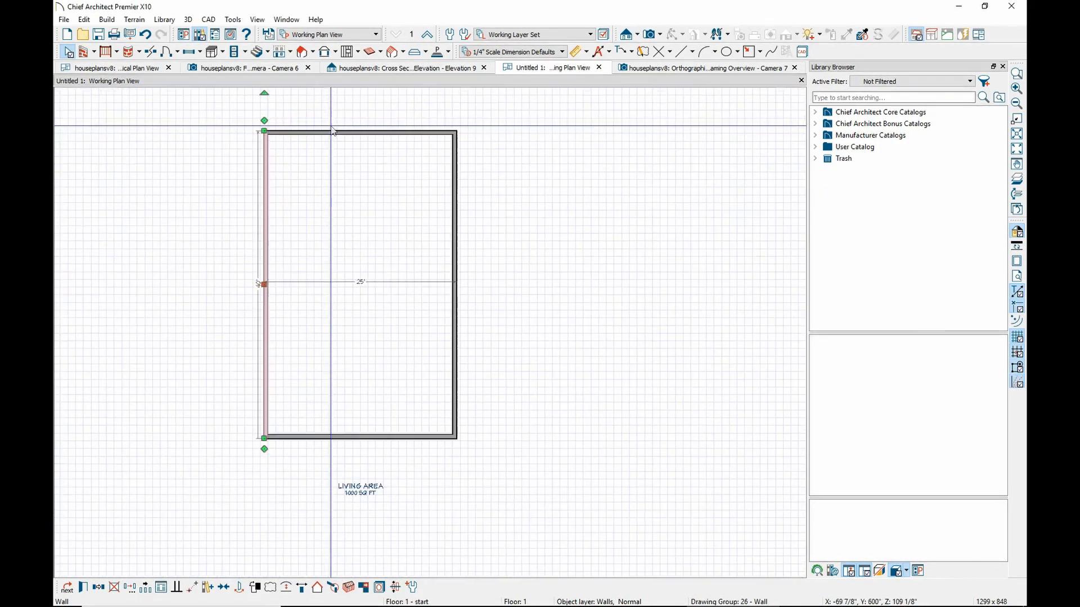
Inspect the living area label below the building and select the room inside the walls
{"action": "left_click", "coordinate": [362, 494]}
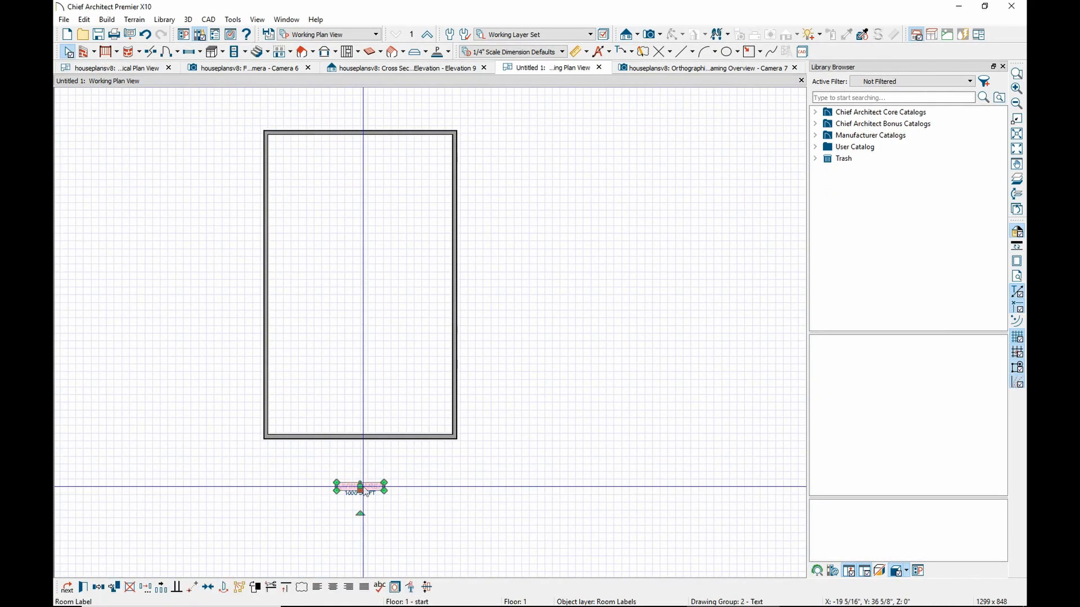
{"action": "left_click", "coordinate": [381, 480]}
{"action": "left_click", "coordinate": [374, 487]}
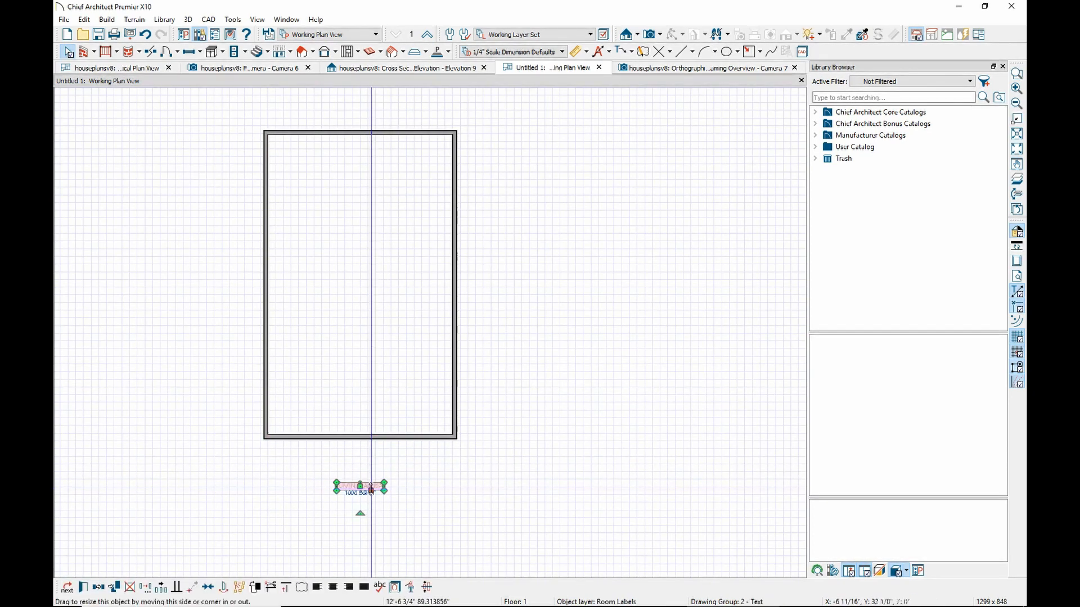
{"action": "left_click", "coordinate": [349, 147]}
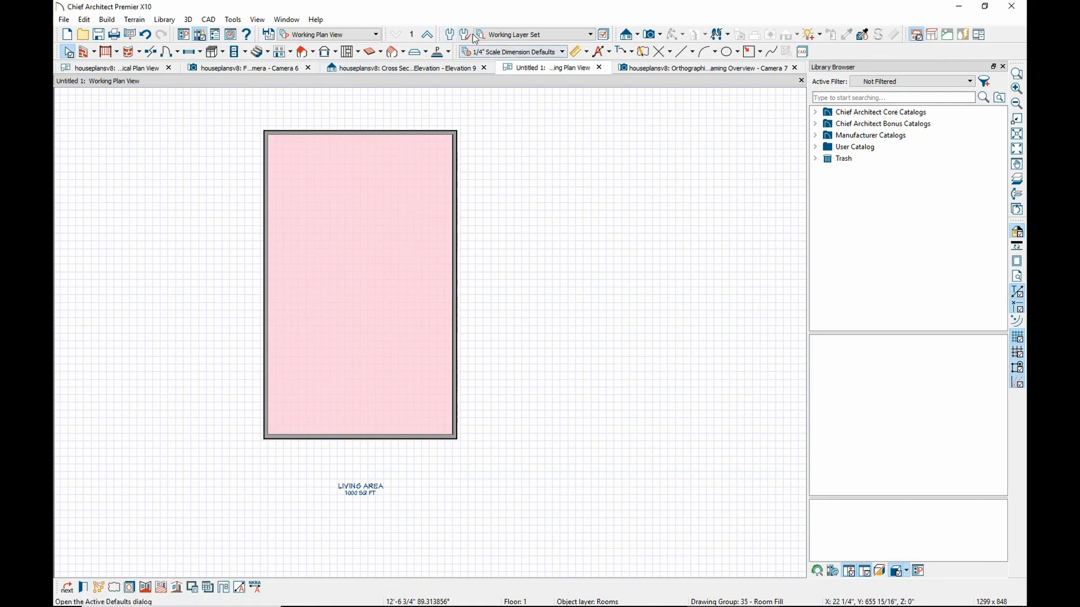
Create a Full Camera view of the new building and orbit out to see the whole exterior
{"action": "left_click", "coordinate": [649, 37]}
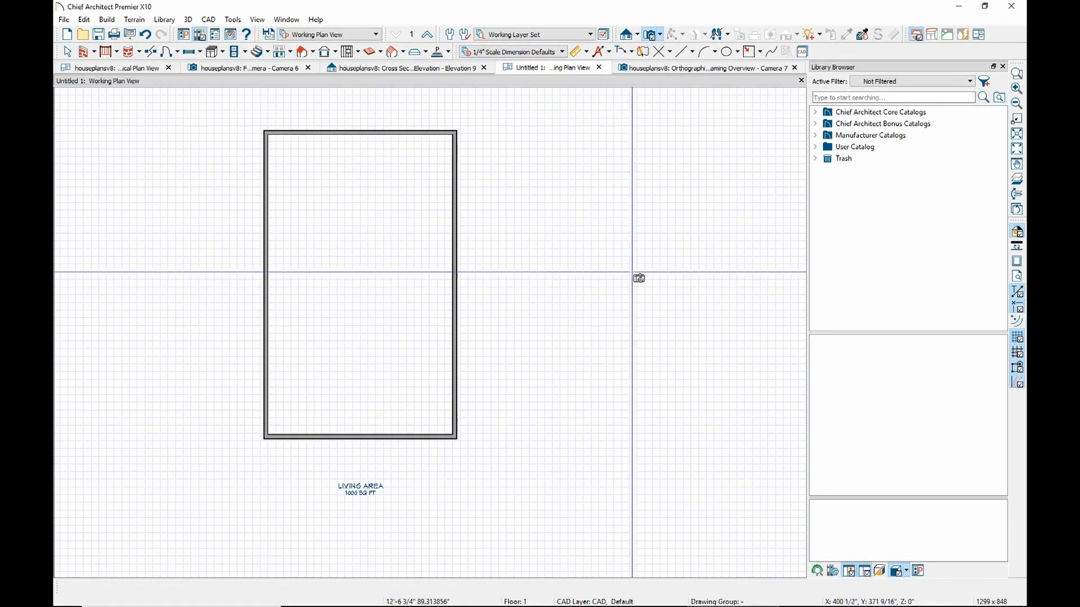
{"action": "left_click_drag", "start_coordinate": [513, 345], "coordinate": [664, 370]}
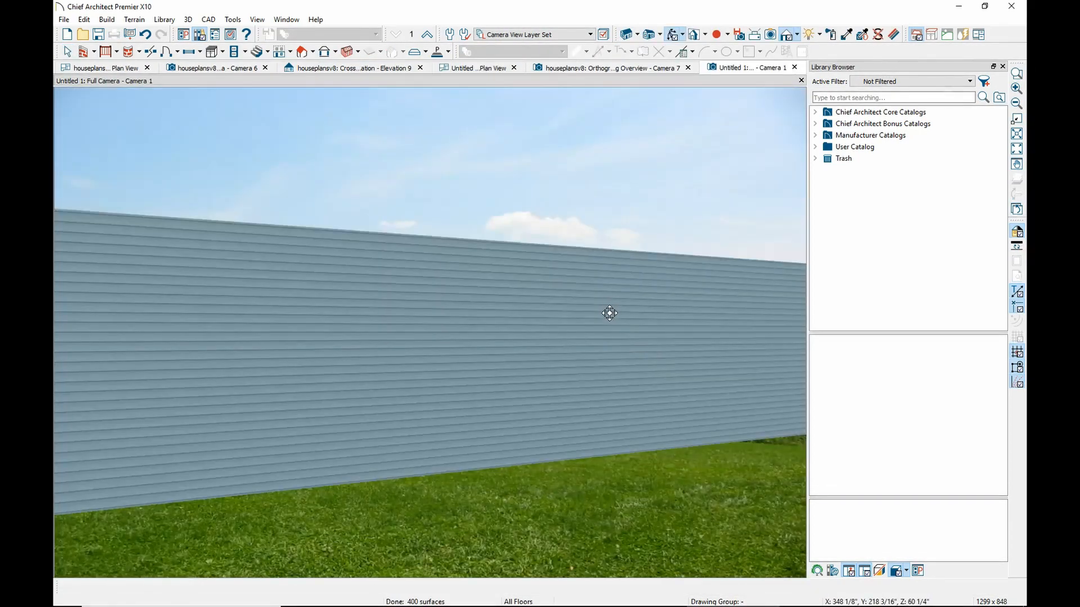
{"action": "left_click_drag", "start_coordinate": [610, 313], "coordinate": [286, 78]}
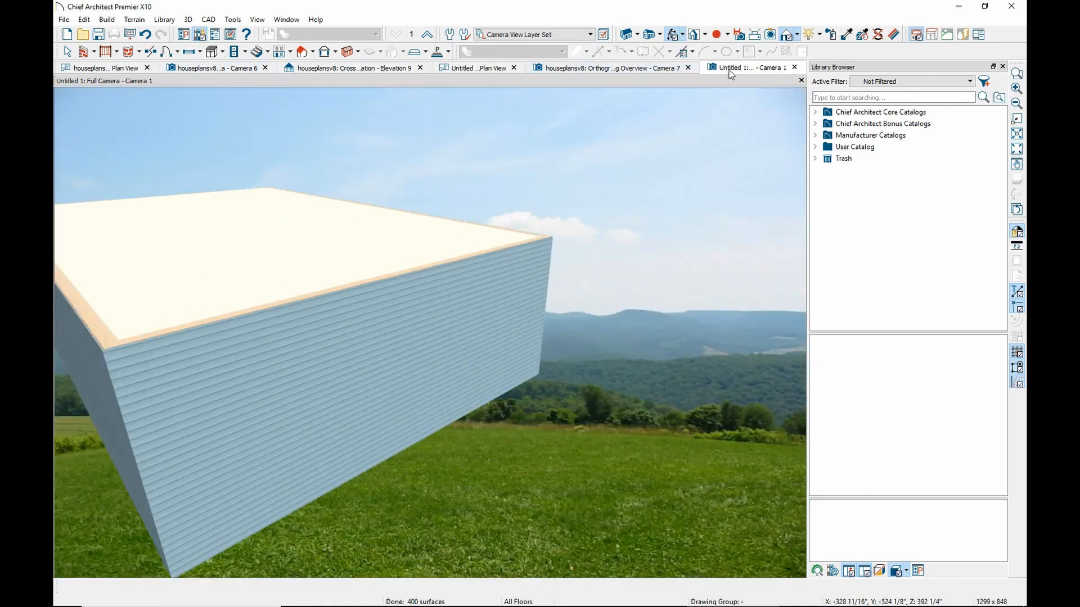
{"action": "left_click_drag", "start_coordinate": [728, 88], "coordinate": [725, 91]}
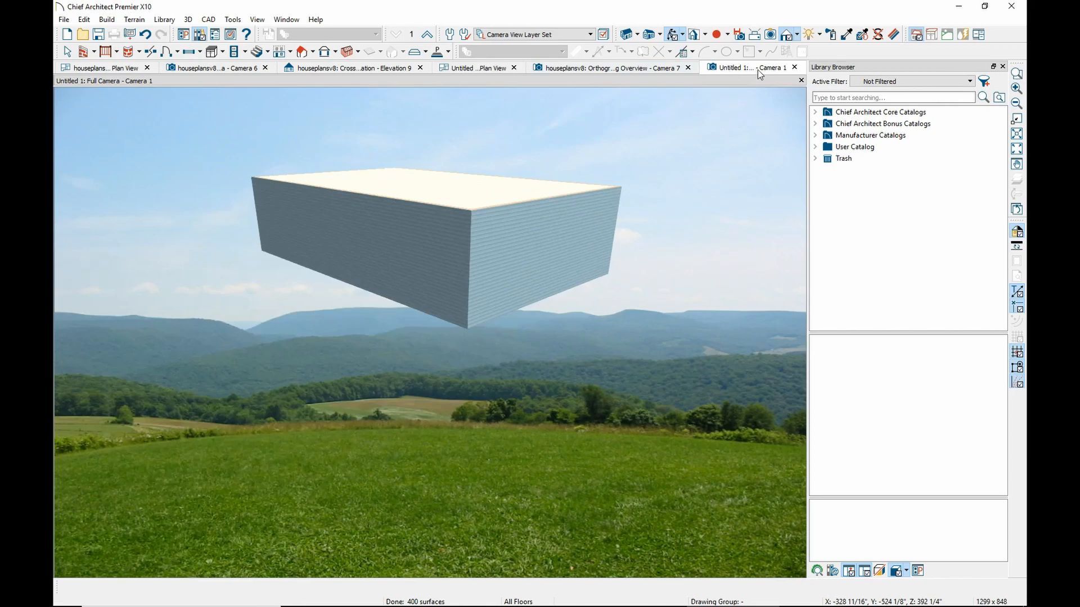
Close all open houseplansv8 views, discarding the changes to both the saved plan view and the plan
{"action": "left_click", "coordinate": [644, 72]}
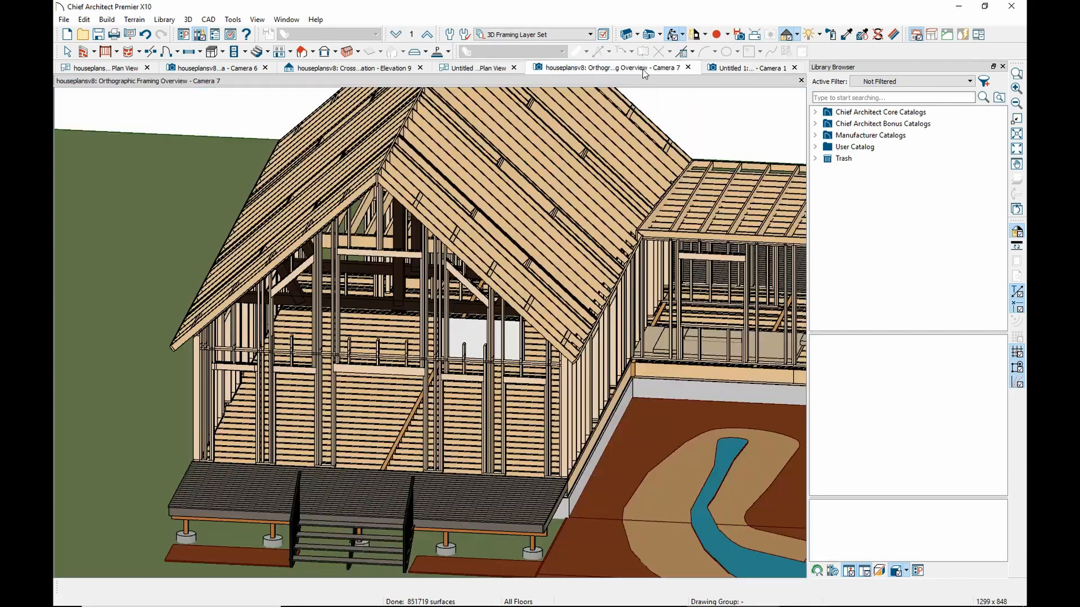
{"action": "left_click", "coordinate": [688, 67]}
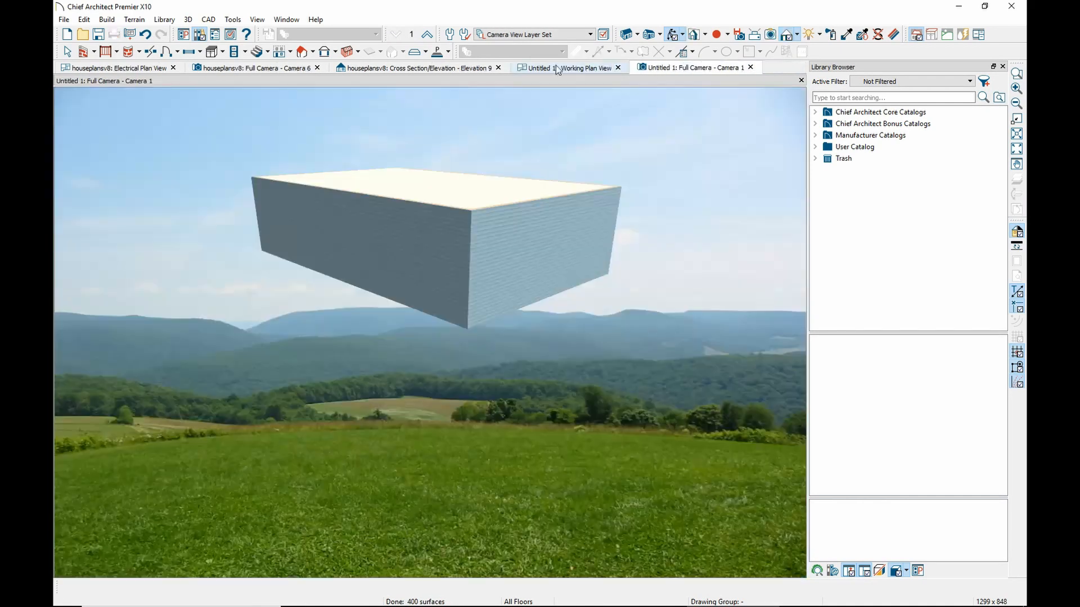
{"action": "left_click", "coordinate": [498, 68]}
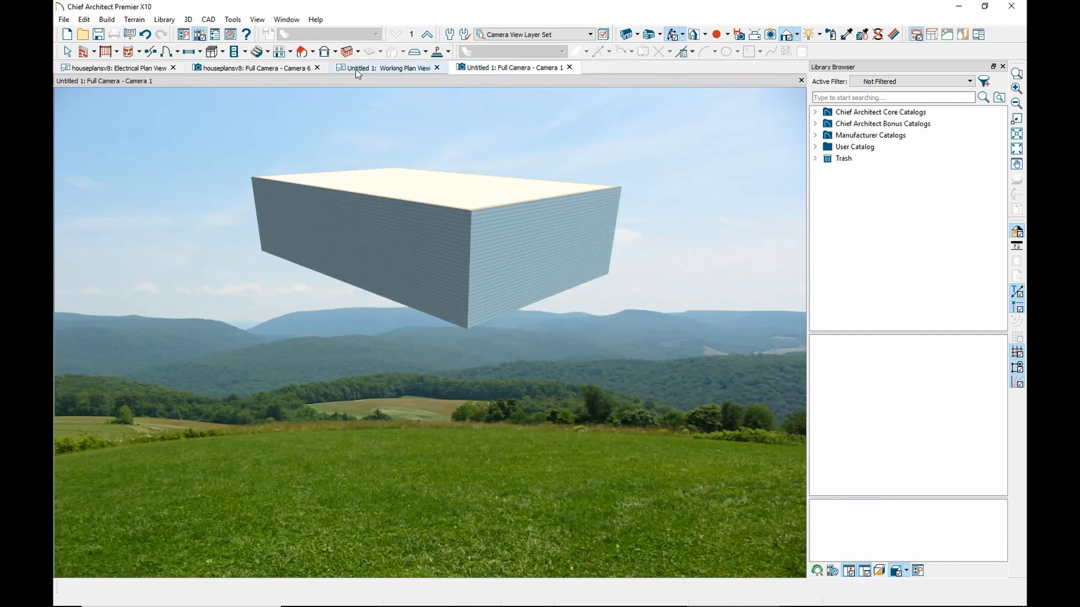
{"action": "left_click", "coordinate": [172, 70]}
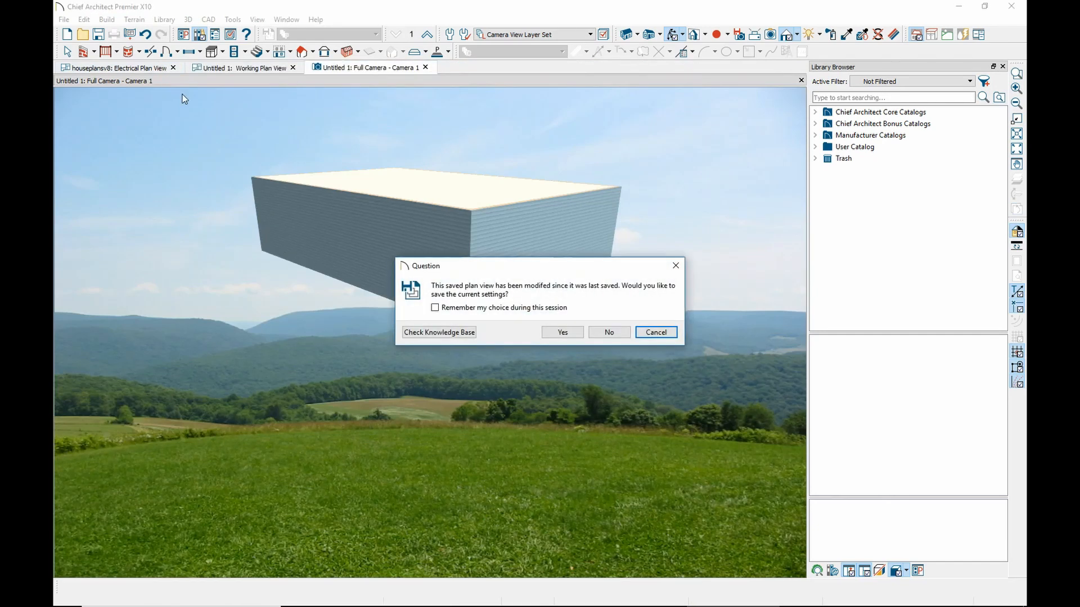
{"action": "left_click", "coordinate": [609, 331]}
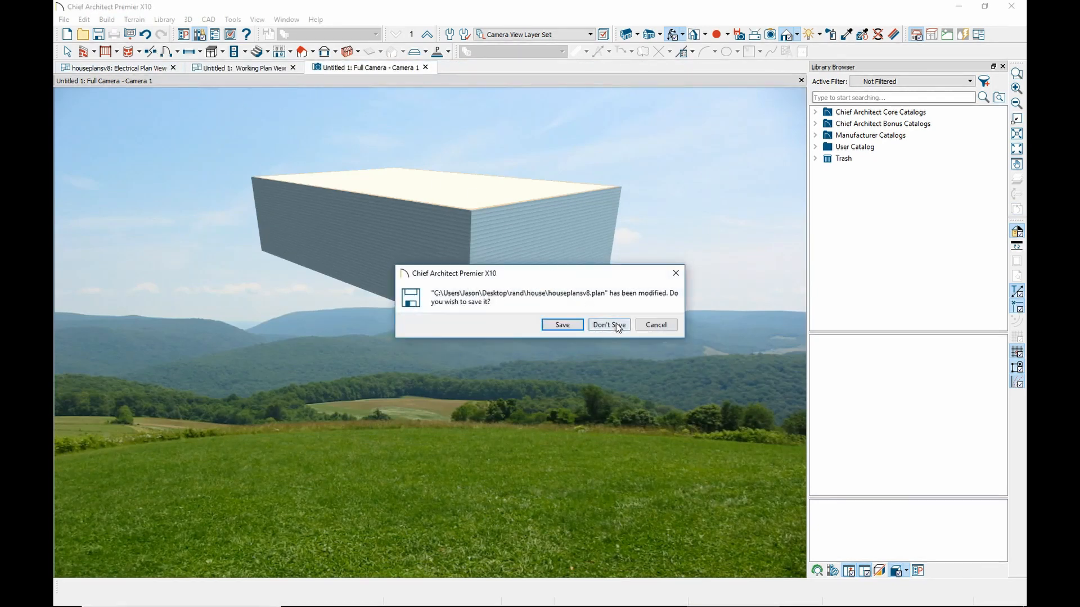
{"action": "left_click", "coordinate": [615, 326]}
Draw straight interior walls across the north end of the building to enclose a wider northwest room and a smaller northeast room
{"action": "left_click", "coordinate": [138, 69]}
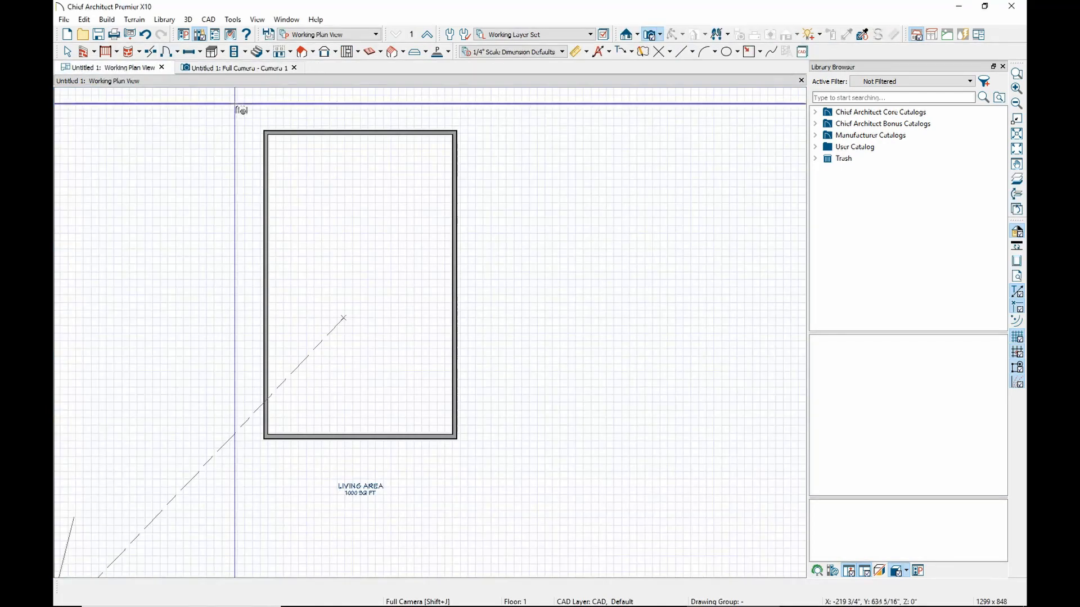
{"action": "left_click", "coordinate": [95, 52]}
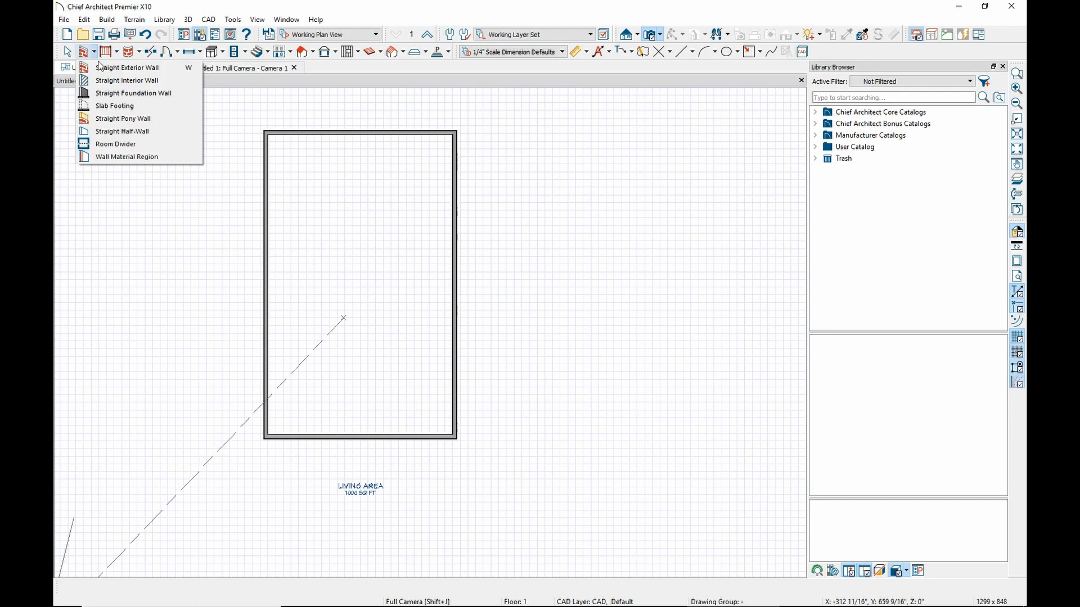
{"action": "left_click", "coordinate": [110, 80]}
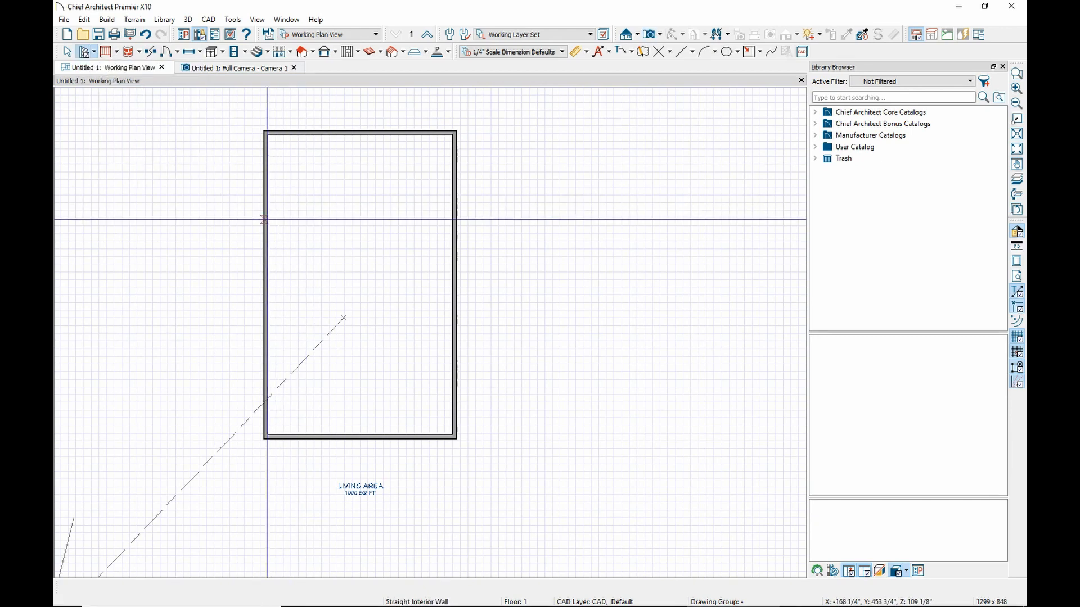
{"action": "left_click", "coordinate": [95, 52]}
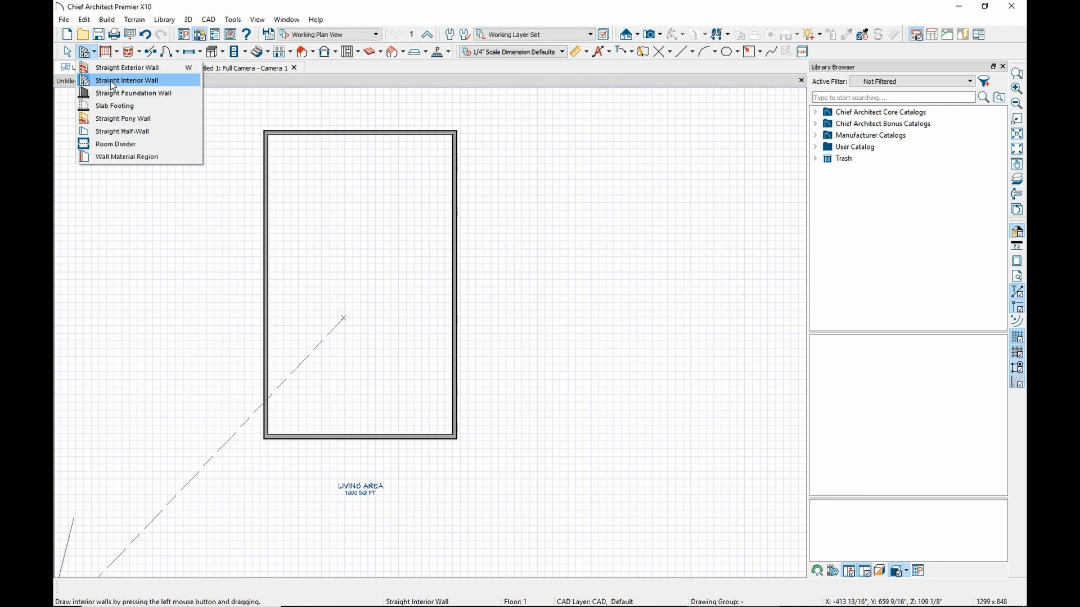
{"action": "left_click", "coordinate": [272, 145]}
{"action": "mouse_move", "coordinate": [271, 203]}
{"action": "left_mouse_down"}
{"action": "mouse_move", "coordinate": [381, 204]}
{"action": "mouse_move", "coordinate": [384, 112]}
{"action": "left_mouse_up"}
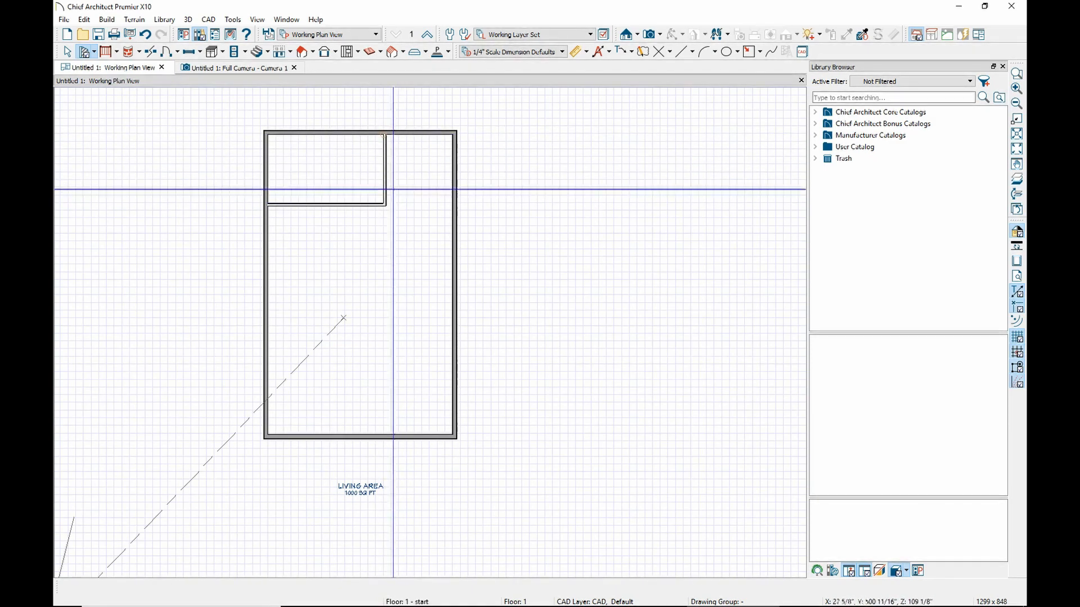
{"action": "left_click_drag", "start_coordinate": [386, 204], "coordinate": [453, 204]}
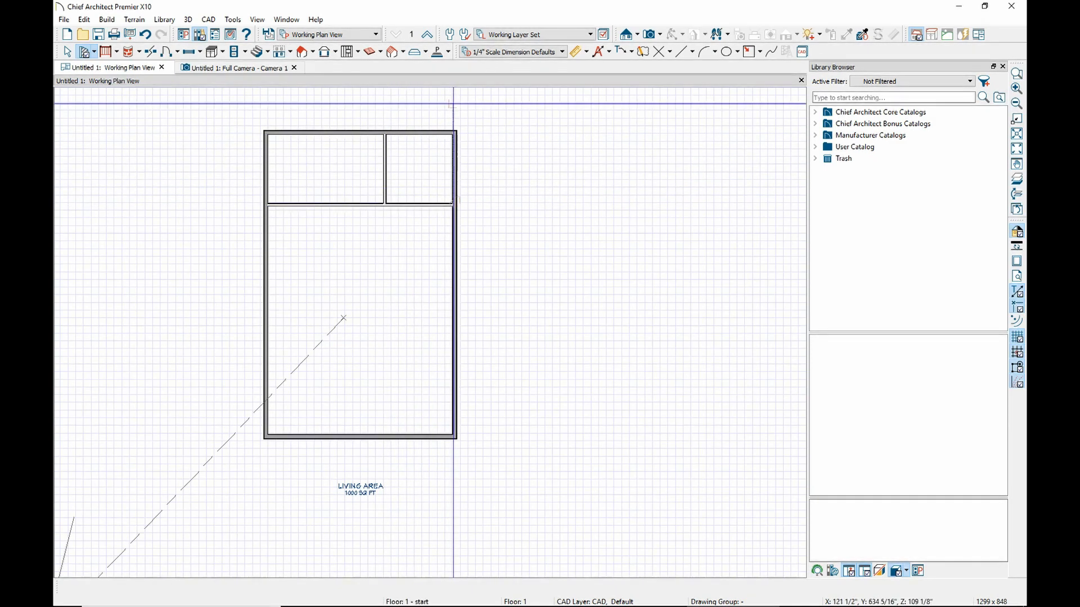
Create a Floor Camera view in the large south room facing the new interior wall and look around inside
{"action": "left_click", "coordinate": [638, 35]}
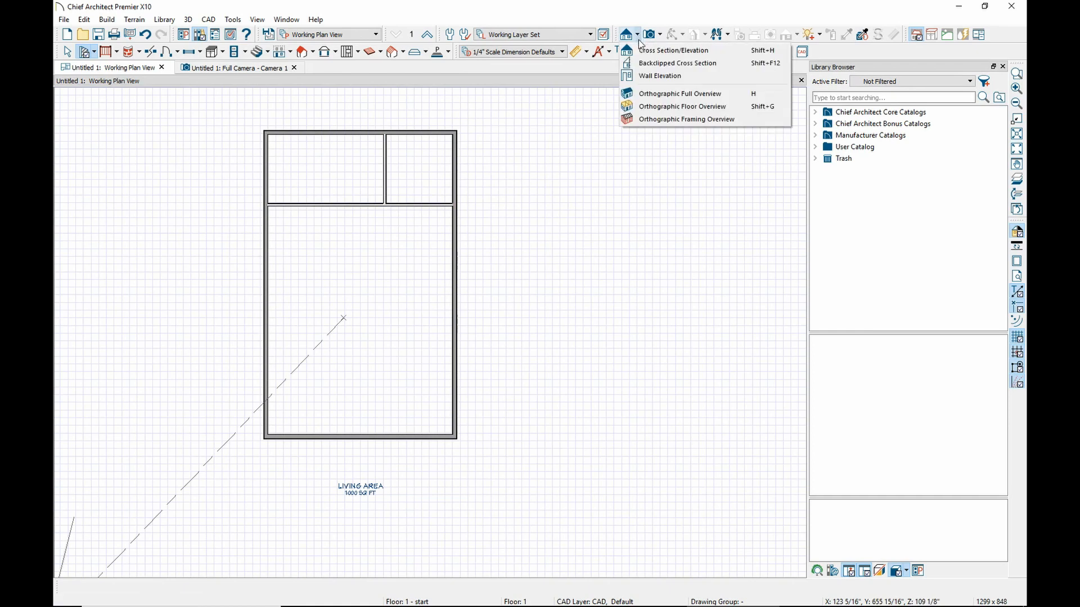
{"action": "left_click", "coordinate": [661, 34]}
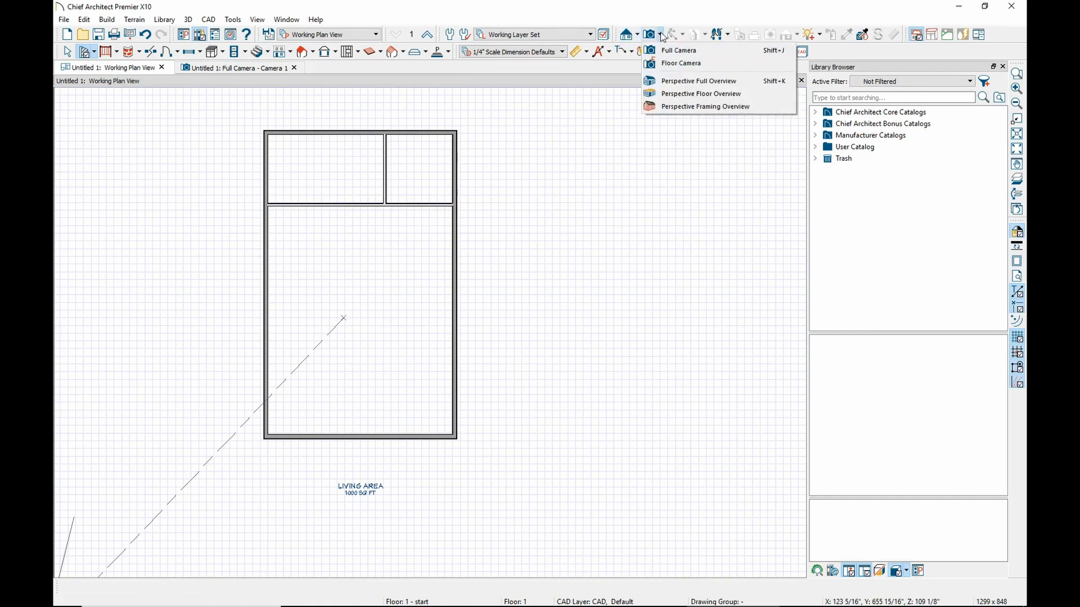
{"action": "left_click", "coordinate": [679, 63]}
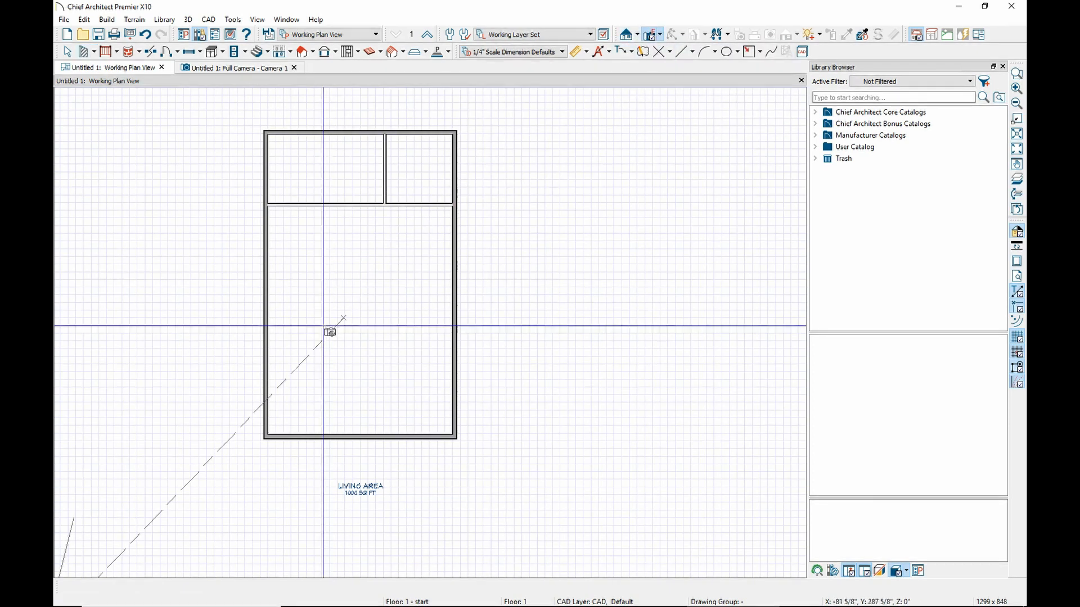
{"action": "left_click_drag", "start_coordinate": [367, 350], "coordinate": [366, 293]}
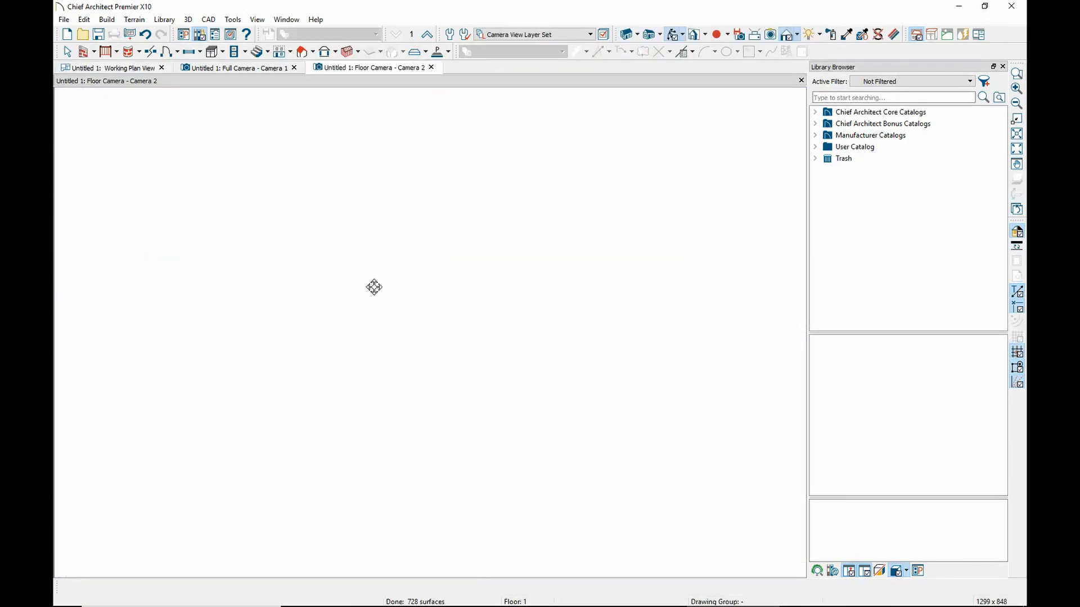
{"action": "left_click_drag", "start_coordinate": [419, 325], "coordinate": [357, 355]}
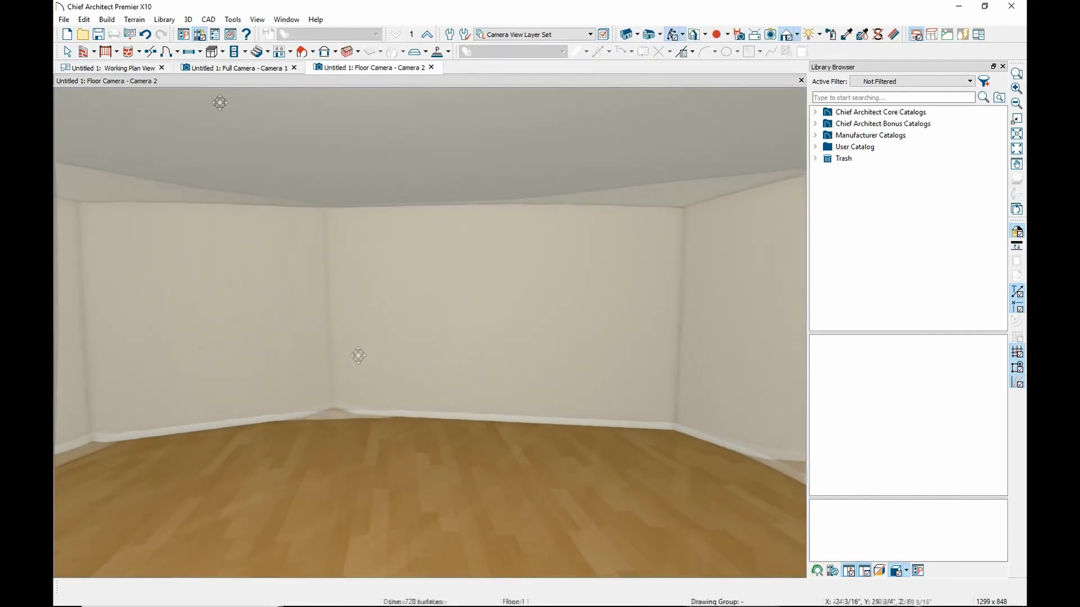
{"action": "left_click", "coordinate": [220, 67]}
Place a doorway into each of the two north rooms and look at the openings in the Floor Camera view
{"action": "left_click", "coordinate": [143, 68]}
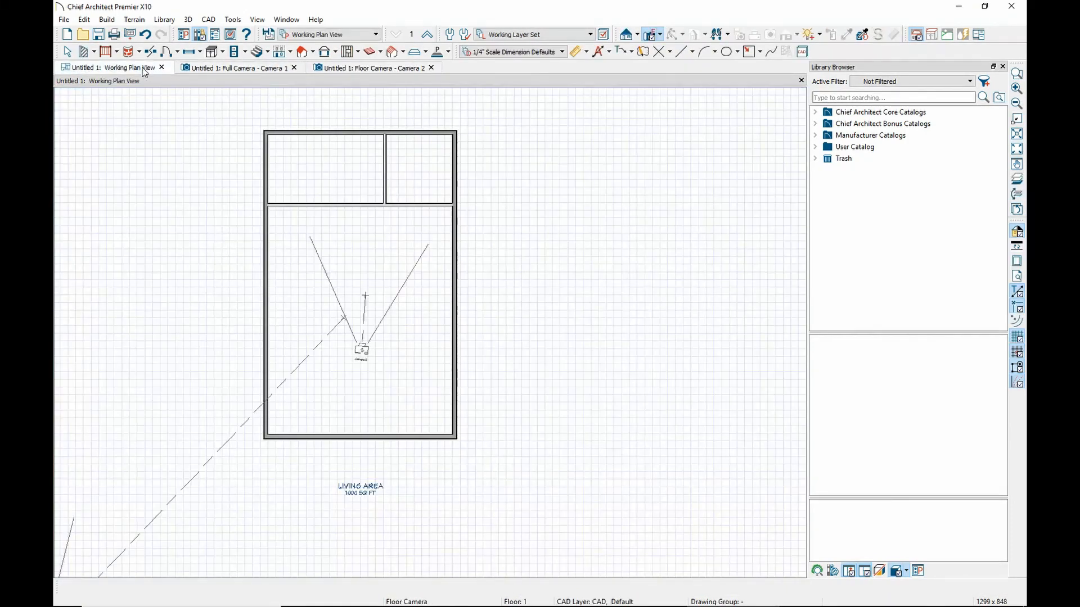
{"action": "left_click", "coordinate": [190, 56]}
{"action": "left_click", "coordinate": [180, 78]}
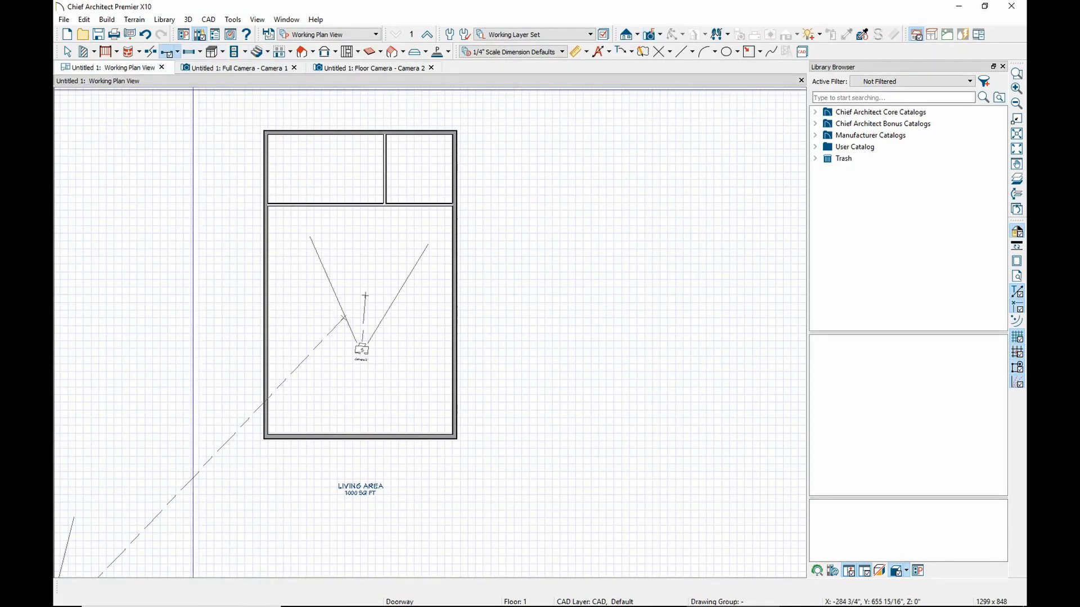
{"action": "left_click", "coordinate": [360, 206]}
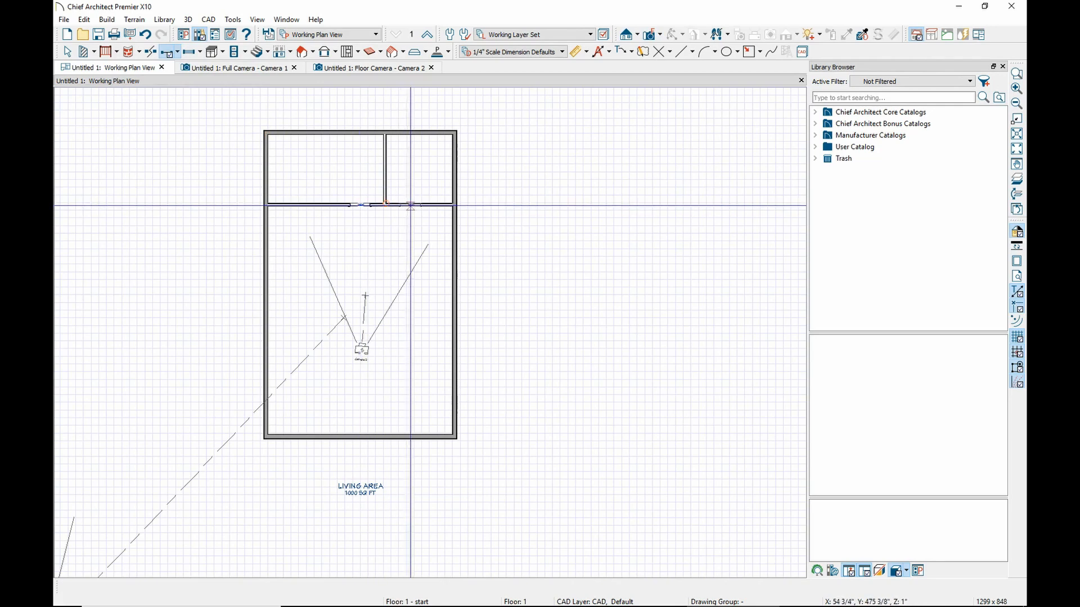
{"action": "left_click", "coordinate": [422, 206]}
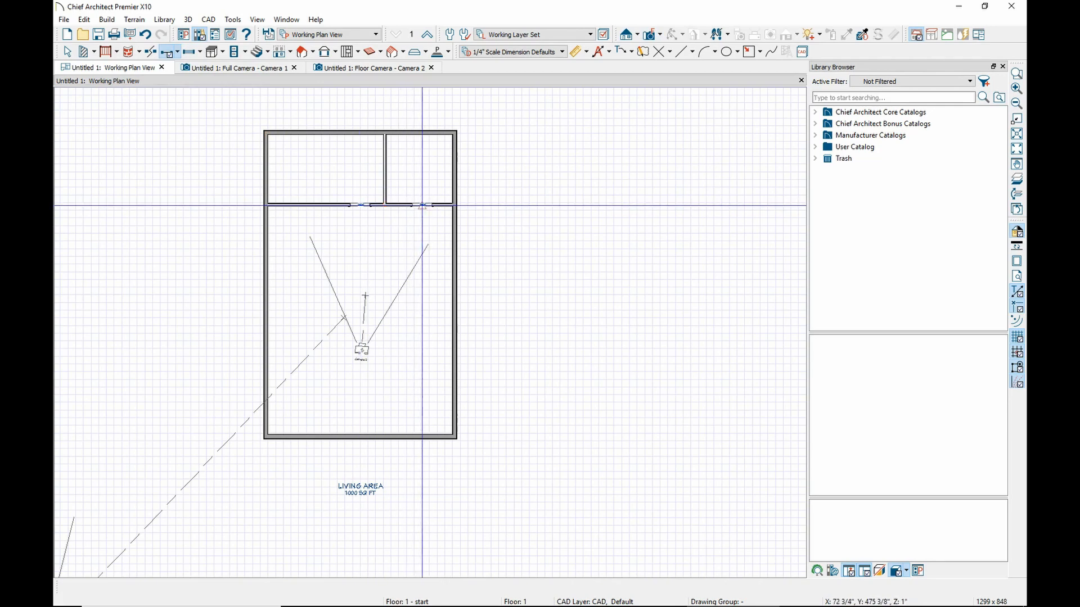
{"action": "left_click", "coordinate": [377, 68]}
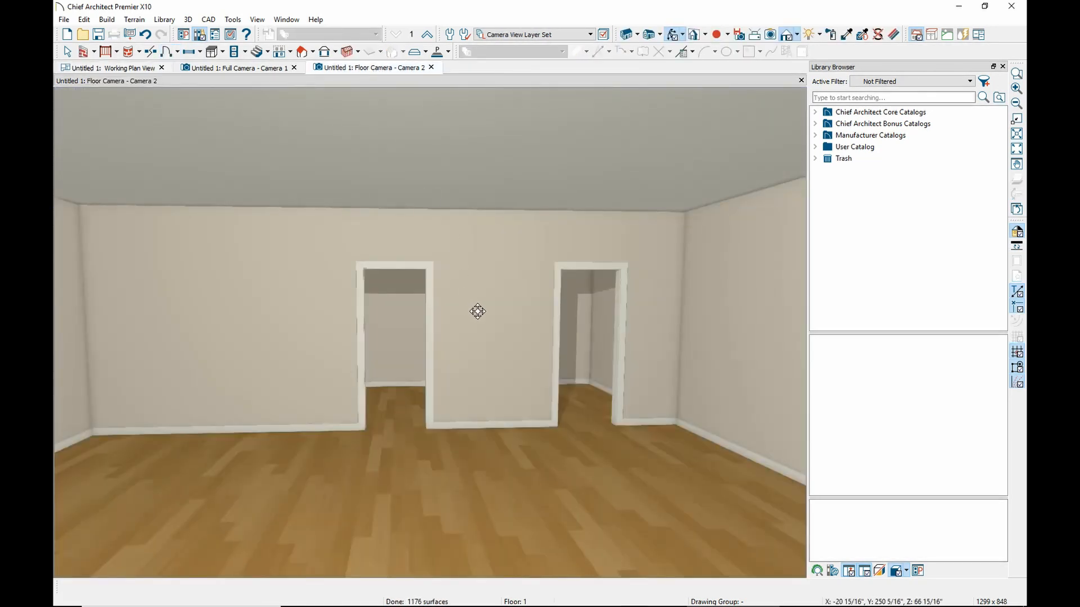
{"action": "left_click_drag", "start_coordinate": [477, 311], "coordinate": [392, 328]}
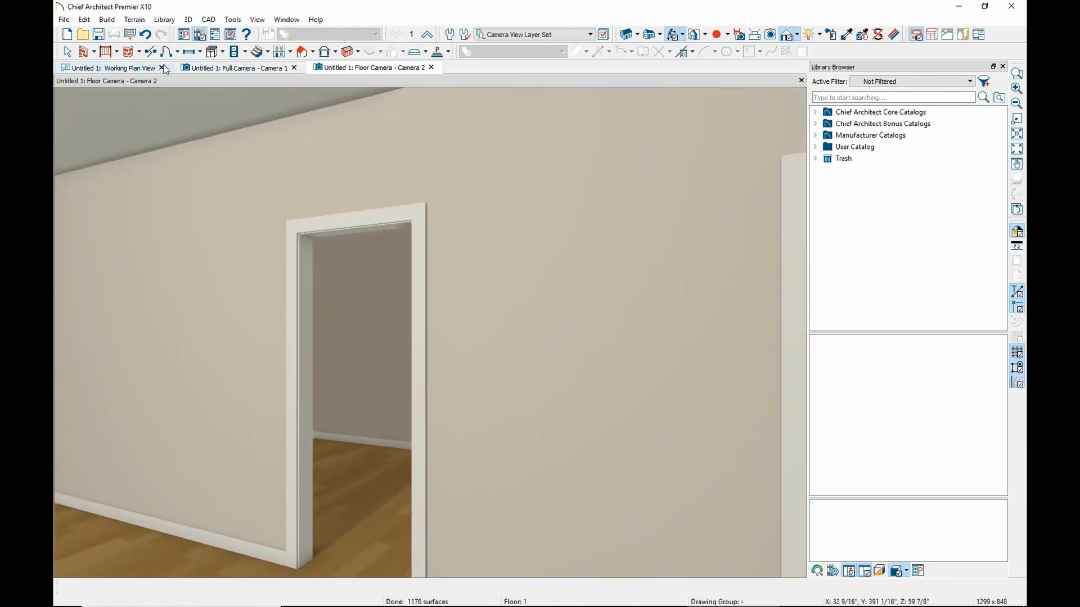
Delete both doorways from the interior wall in the Working Plan View
{"action": "left_click", "coordinate": [142, 72]}
{"action": "scroll", "coordinate": [374, 211], "scroll_direction": "up", "scroll_amount": 4}
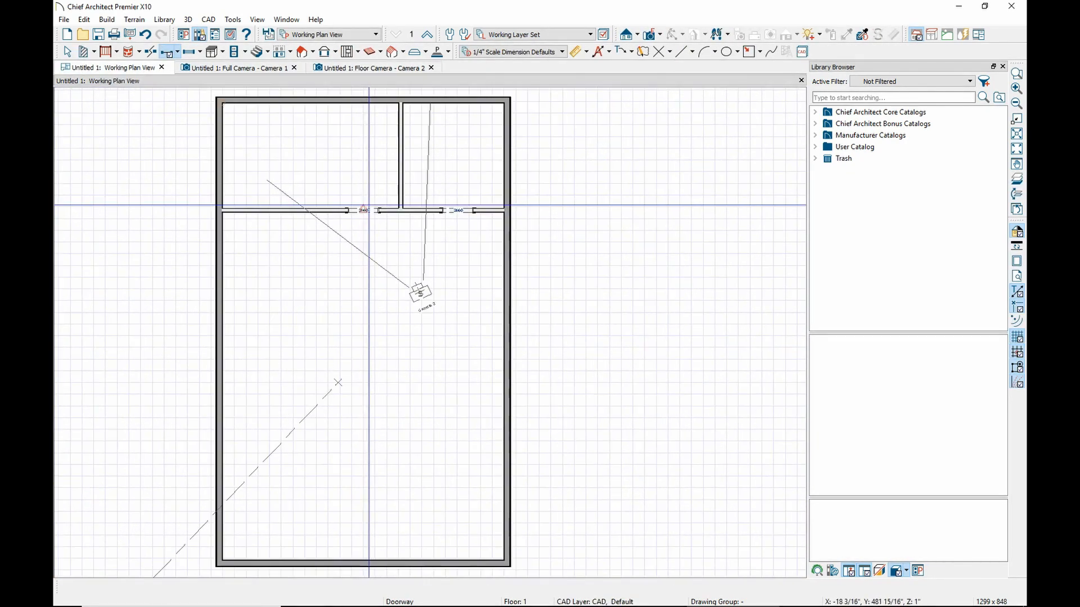
{"action": "scroll", "coordinate": [374, 211], "scroll_direction": "up", "scroll_amount": 3}
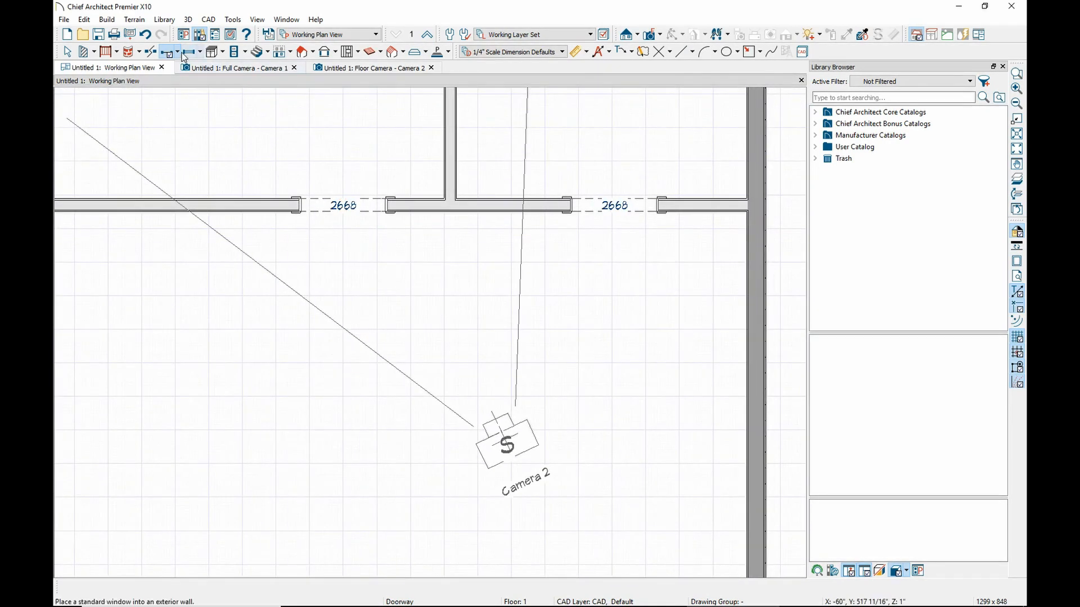
{"action": "left_click", "coordinate": [177, 52]}
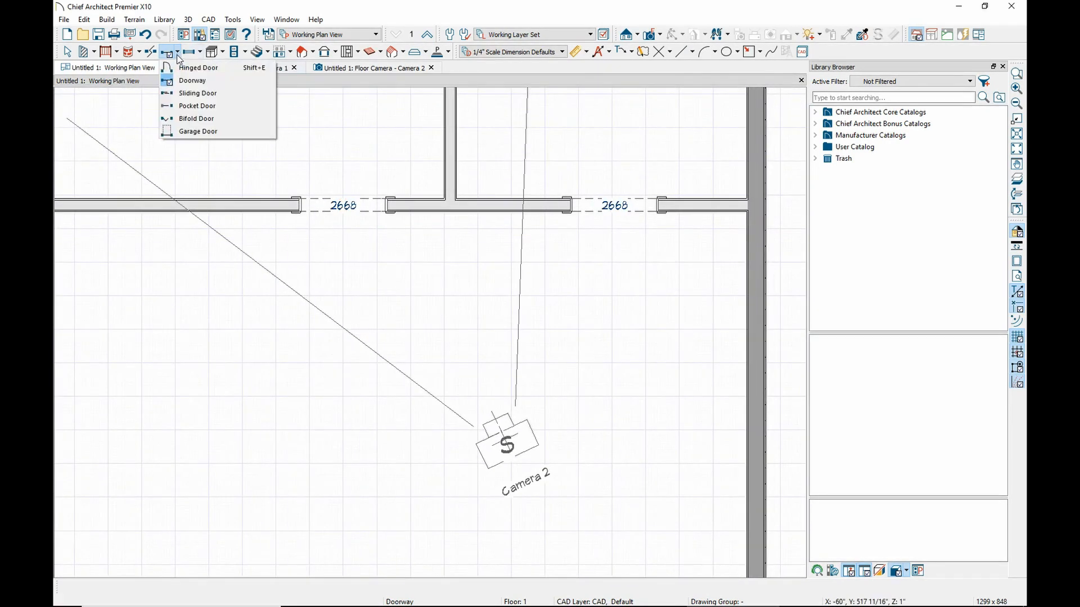
{"action": "left_click", "coordinate": [187, 70]}
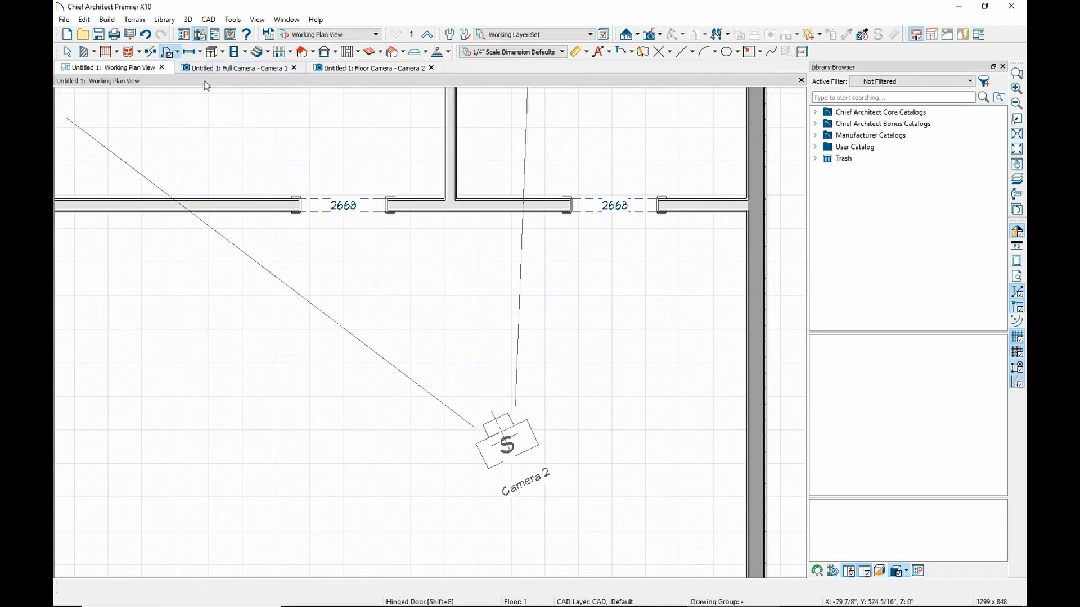
{"action": "left_click", "coordinate": [74, 53]}
{"action": "left_click", "coordinate": [371, 206]}
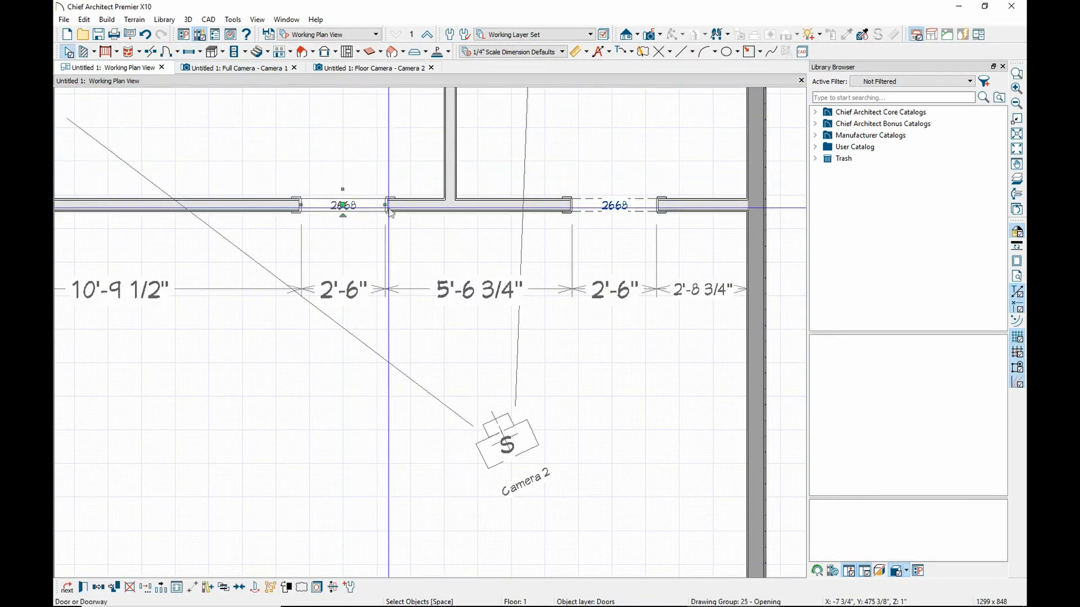
{"action": "key", "text": "Delete"}
{"action": "left_click", "coordinate": [609, 208]}
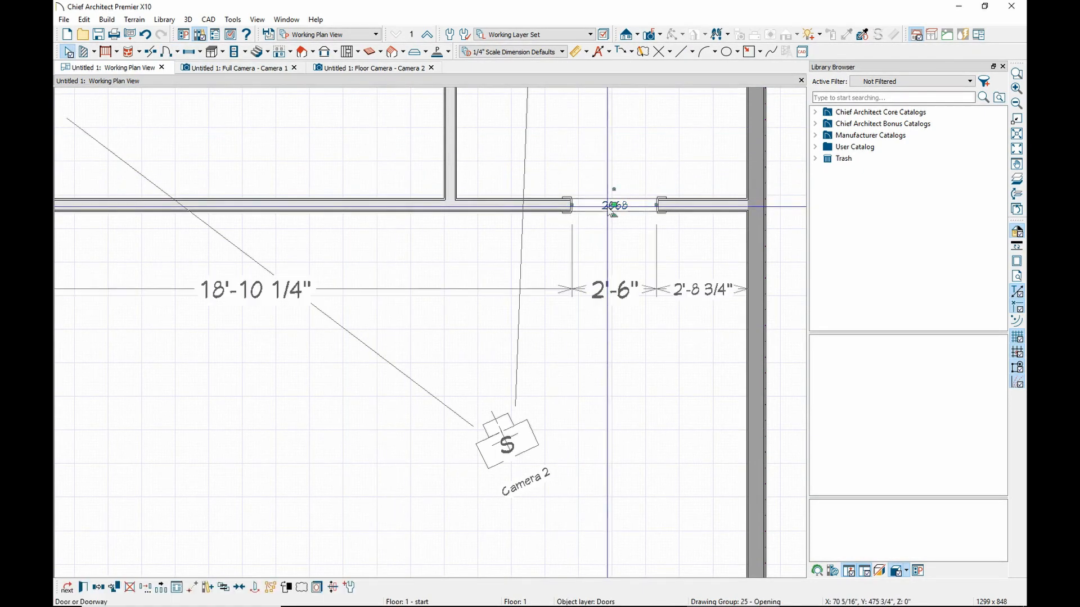
{"action": "key", "text": "Delete"}
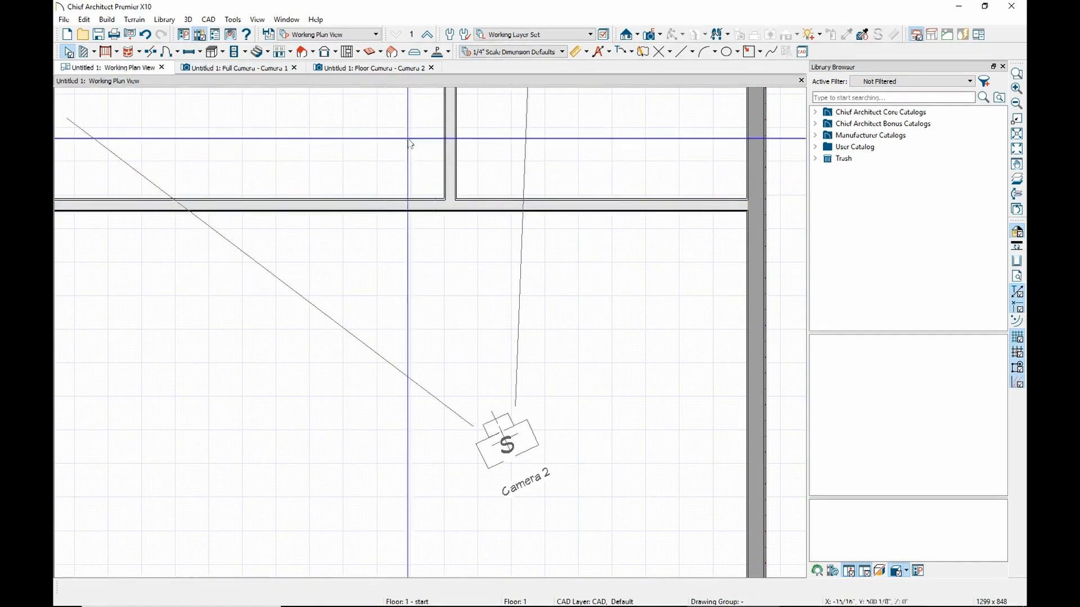
Place a hinged door into the northwest room swinging south and one into the northeast room swinging inward
{"action": "left_click", "coordinate": [168, 51]}
{"action": "left_click", "coordinate": [353, 206]}
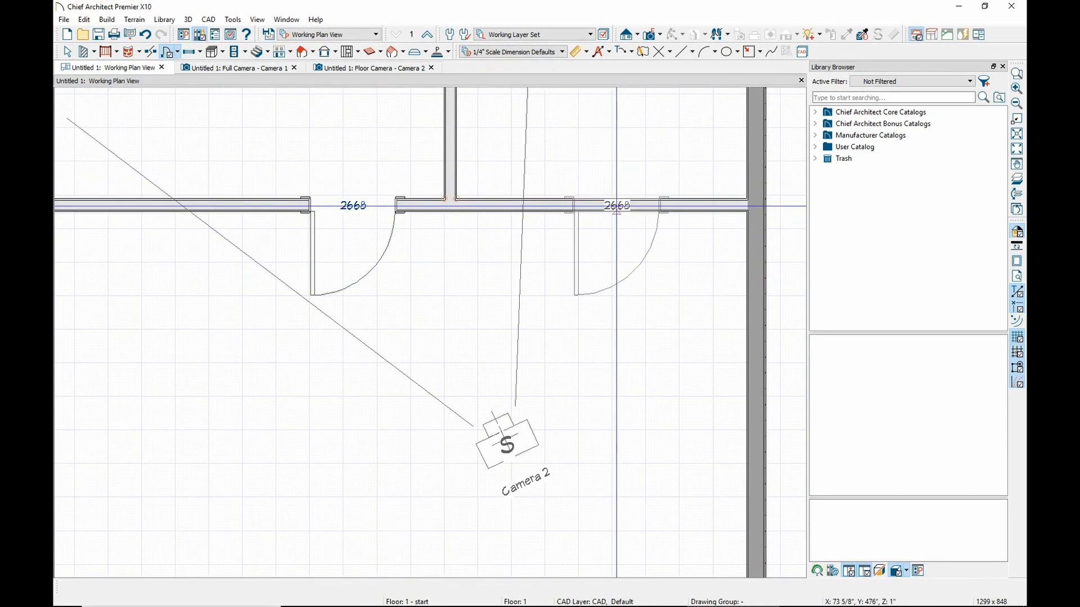
{"action": "left_click", "coordinate": [523, 204]}
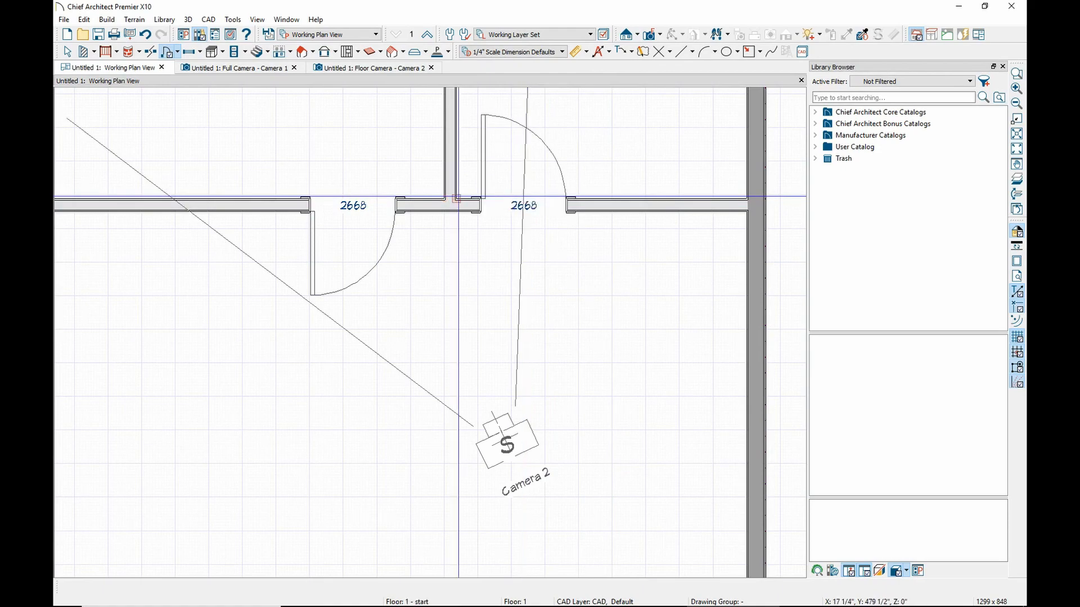
Inspect the hinged doors in the Floor Camera view and show the northwest room's door open
{"action": "left_click", "coordinate": [263, 69]}
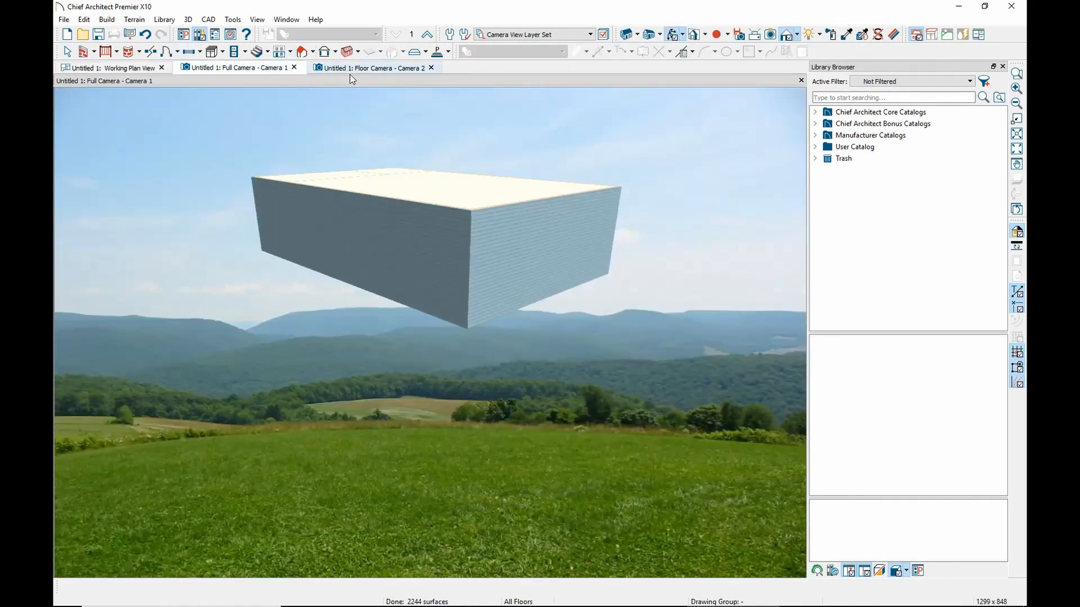
{"action": "left_click", "coordinate": [356, 69]}
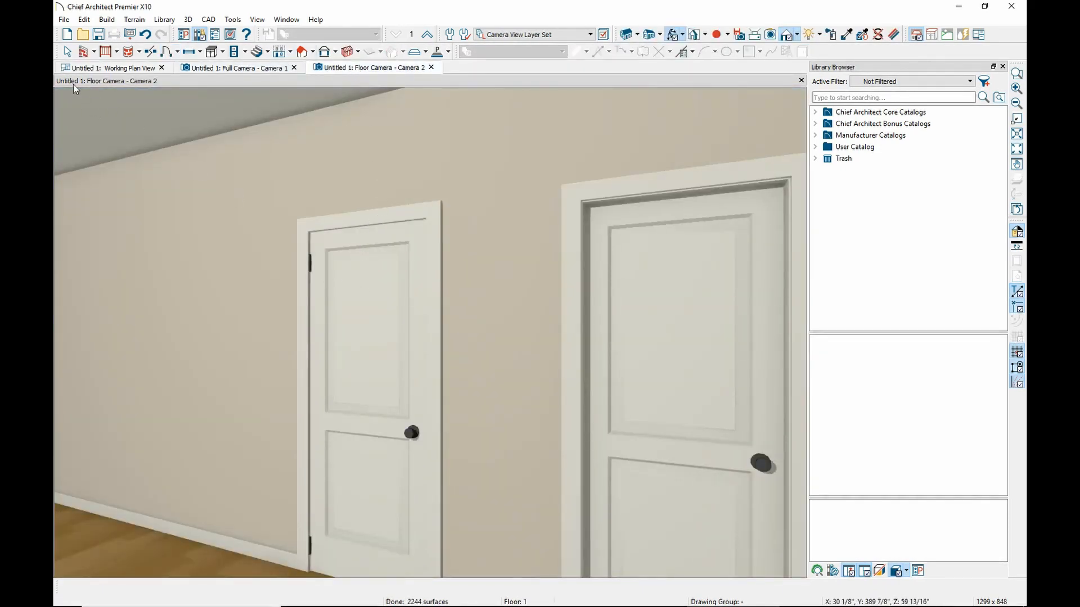
{"action": "left_click", "coordinate": [68, 53]}
{"action": "left_click", "coordinate": [369, 291]}
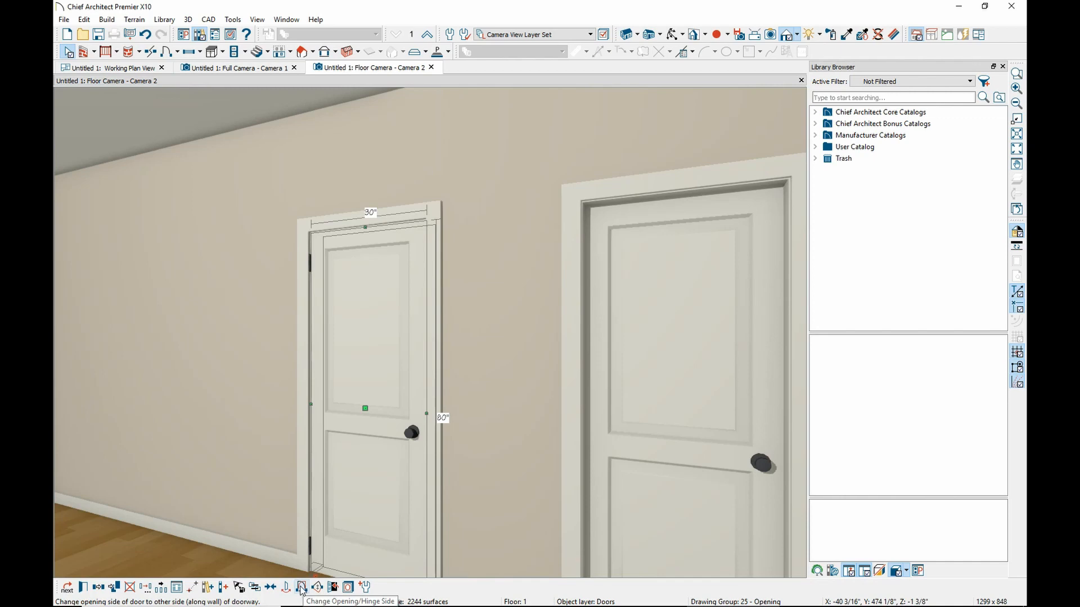
{"action": "left_click", "coordinate": [333, 589]}
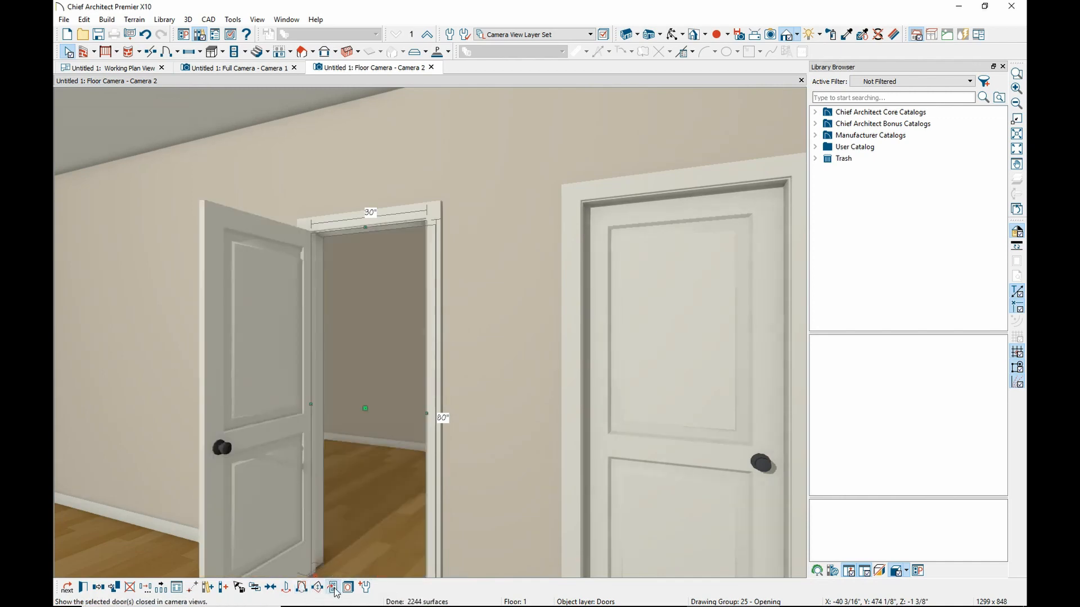
Reverse the northwest room door's swing so it opens into that room, and view it open in the camera view
{"action": "left_click", "coordinate": [305, 592]}
{"action": "left_click", "coordinate": [301, 587]}
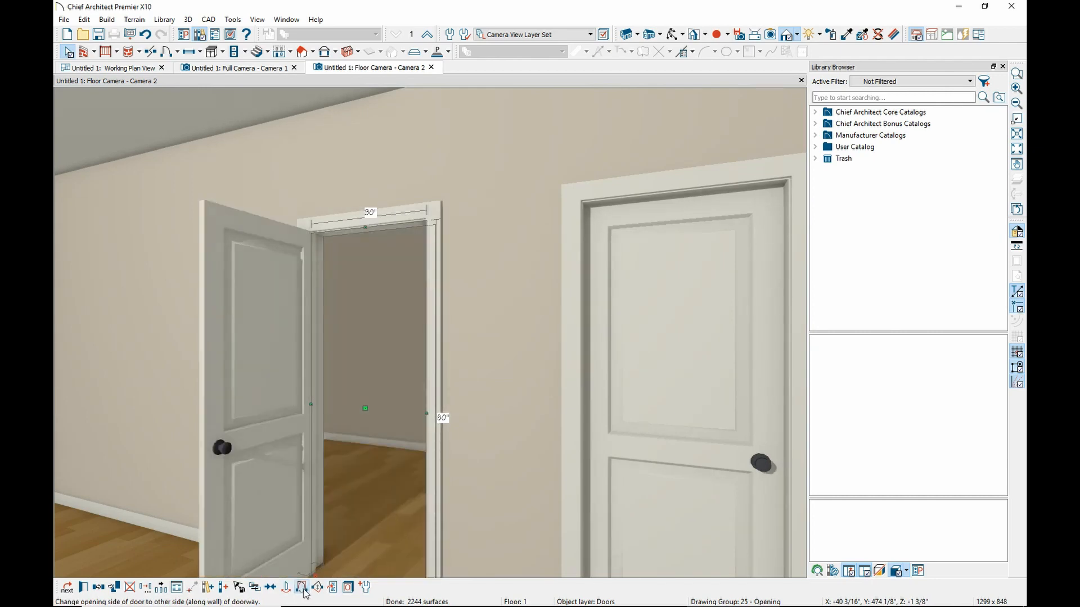
{"action": "left_click", "coordinate": [316, 588]}
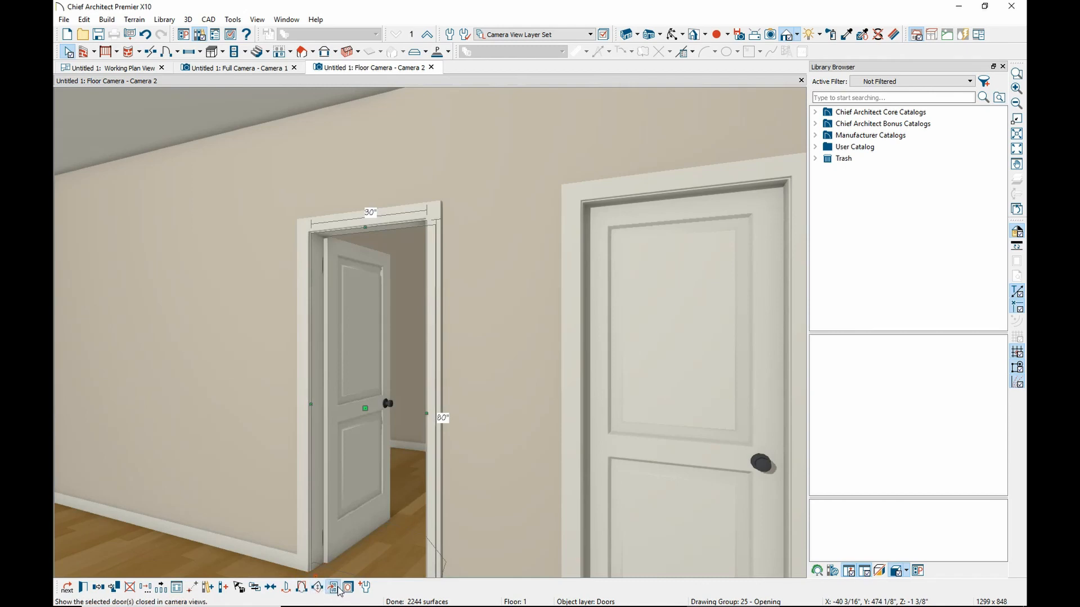
{"action": "left_click", "coordinate": [333, 587]}
{"action": "left_click", "coordinate": [333, 587]}
{"action": "scroll", "coordinate": [430, 440], "scroll_direction": "down", "scroll_amount": 1}
{"action": "scroll", "coordinate": [335, 377], "scroll_direction": "up", "scroll_amount": 3}
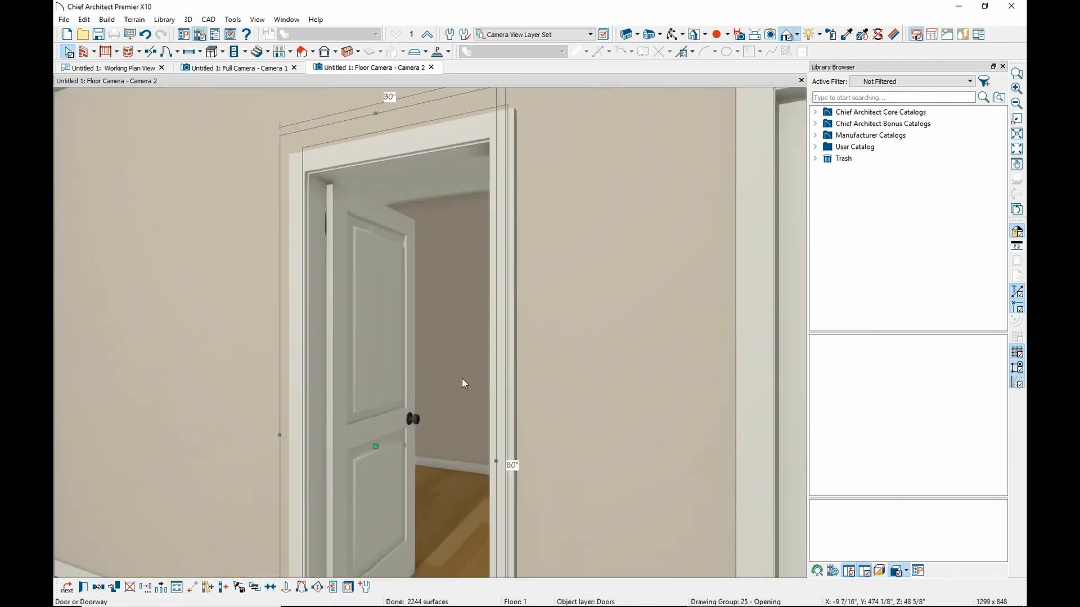
{"action": "scroll", "coordinate": [461, 378], "scroll_direction": "up", "scroll_amount": 1}
{"action": "scroll", "coordinate": [582, 326], "scroll_direction": "down", "scroll_amount": 5}
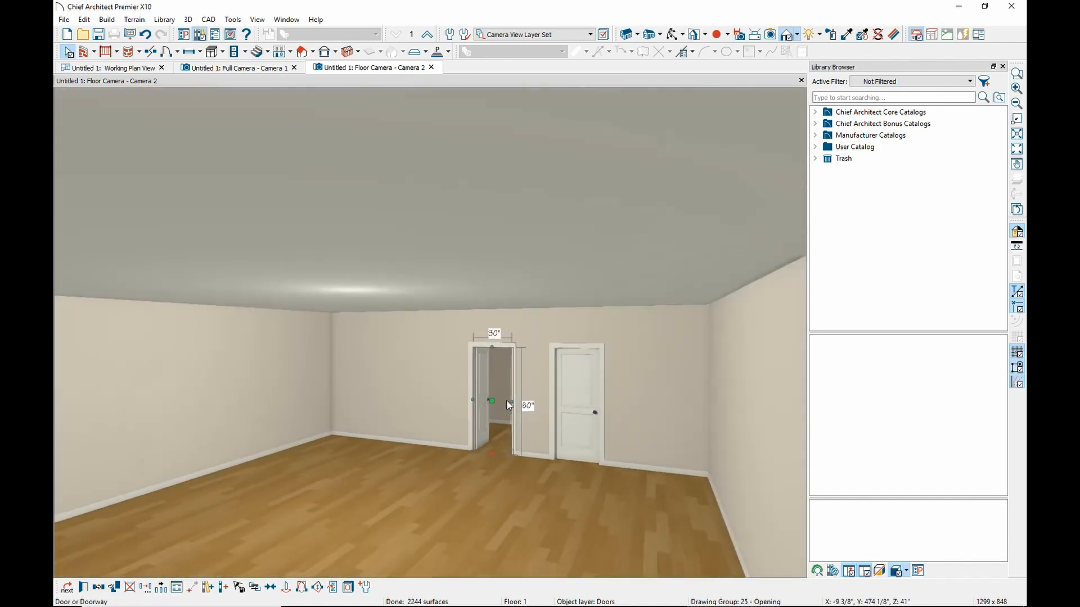
Select the siding-clad exterior wall from outside the house and open its wall specification
{"action": "scroll", "coordinate": [506, 400], "scroll_direction": "down", "scroll_amount": 1}
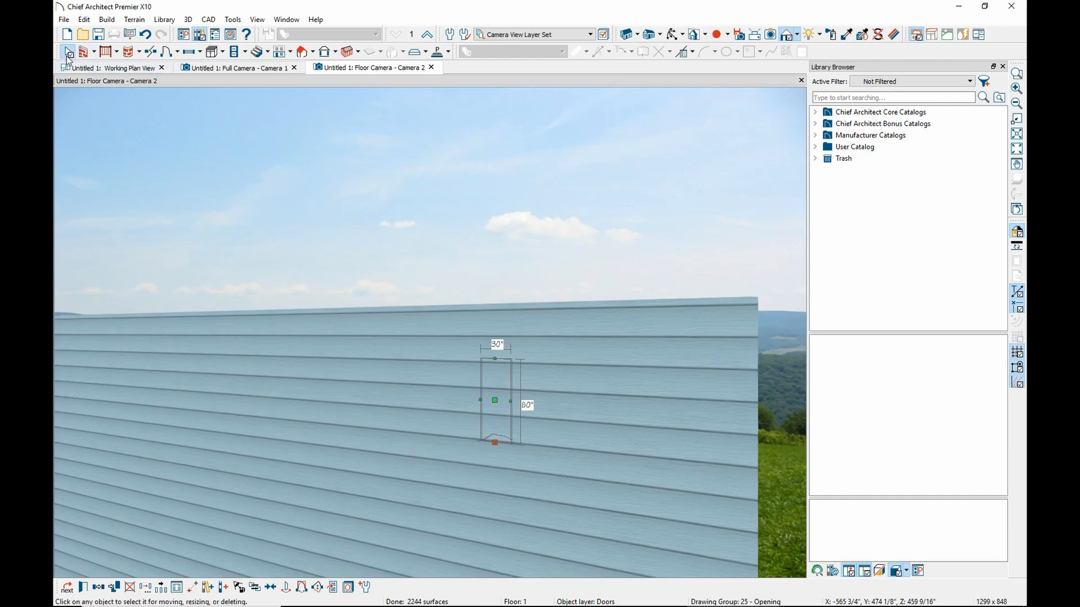
{"action": "left_click", "coordinate": [68, 52]}
{"action": "left_click", "coordinate": [297, 401]}
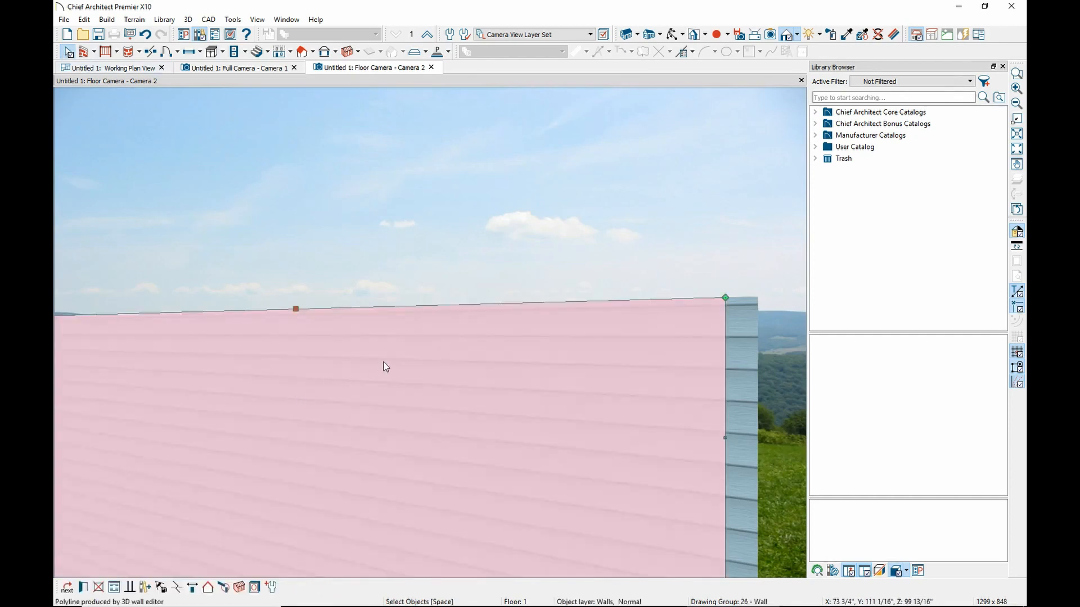
{"action": "scroll", "coordinate": [443, 402], "scroll_direction": "up", "scroll_amount": 3}
{"action": "scroll", "coordinate": [430, 398], "scroll_direction": "down", "scroll_amount": 2}
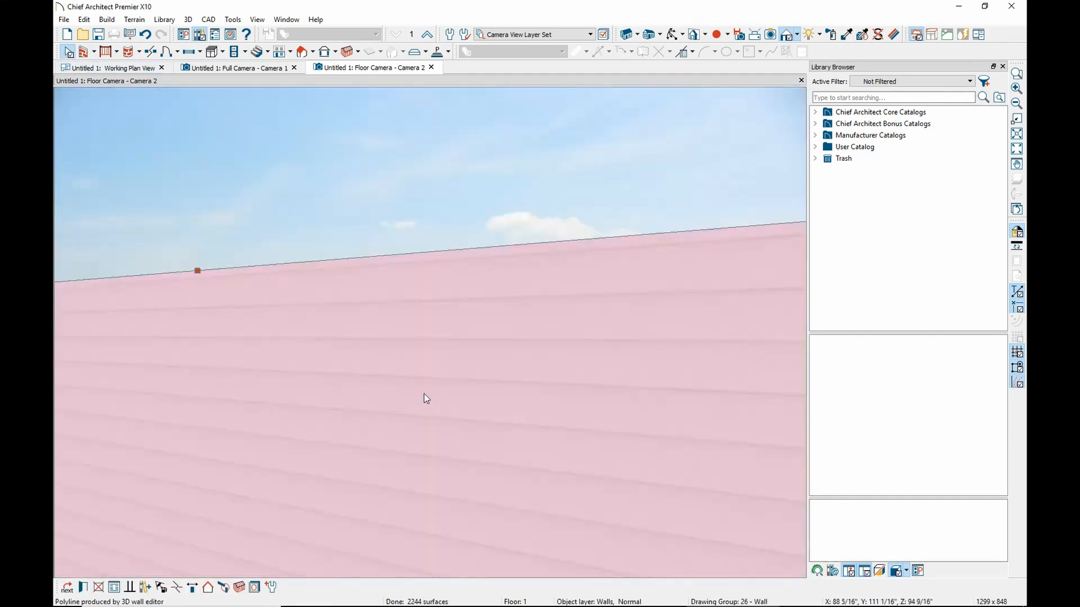
{"action": "key", "text": "Escape"}
{"action": "double_click", "coordinate": [416, 400]}
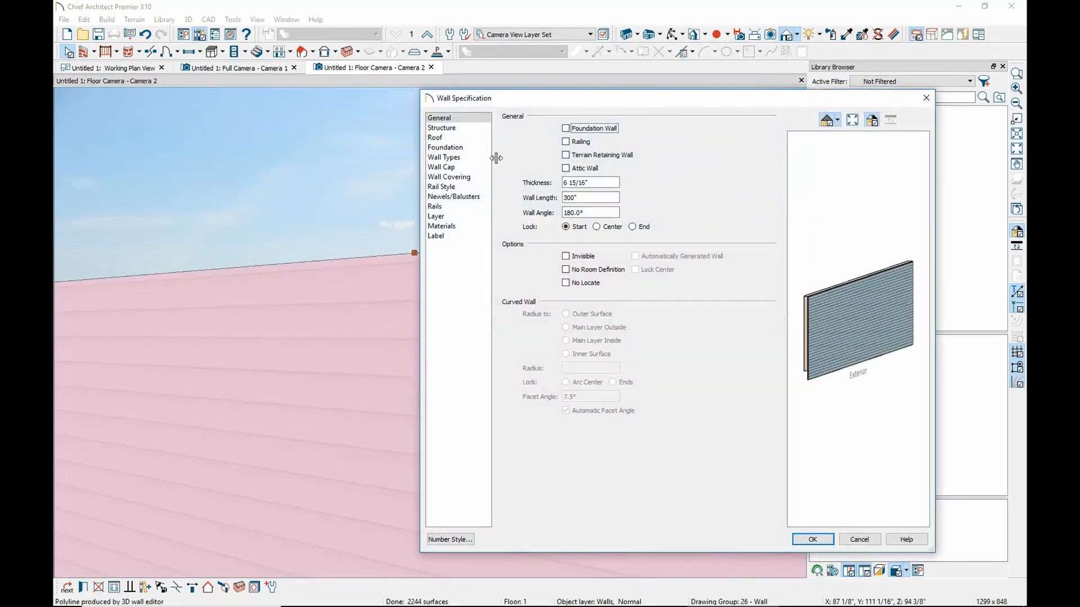
{"action": "left_click", "coordinate": [926, 98]}
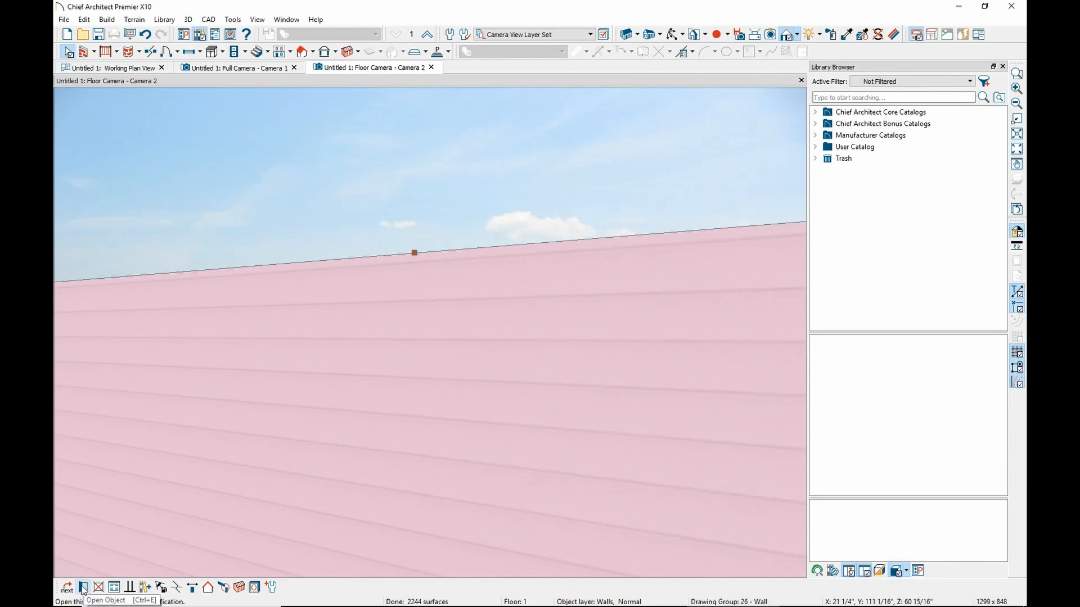
{"action": "left_click", "coordinate": [83, 588]}
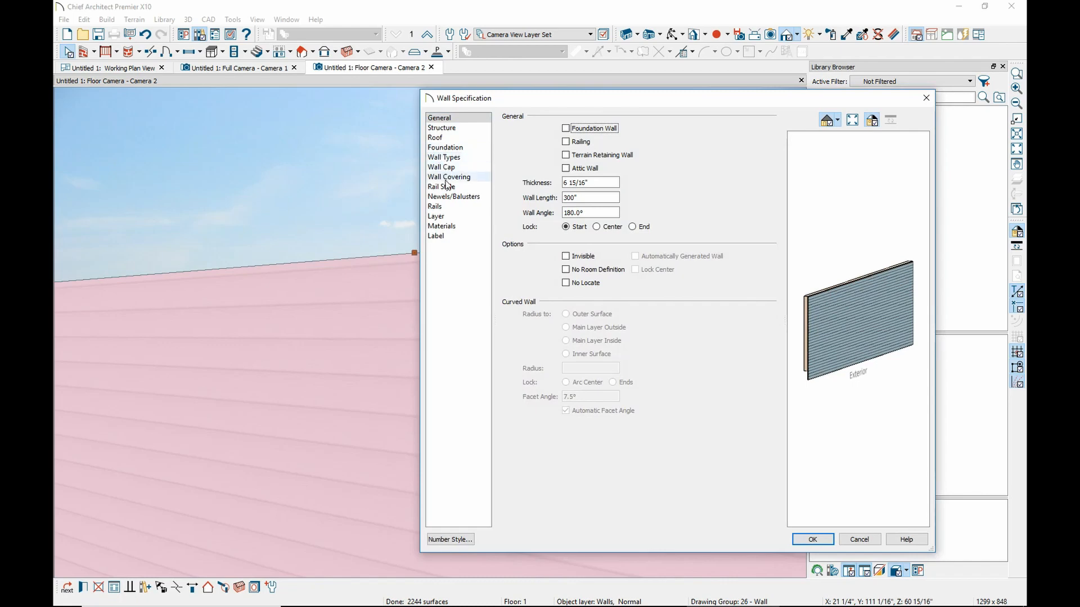
Try Siding-4 as the exterior wall's type and return it to Siding-6
{"action": "left_click", "coordinate": [451, 161]}
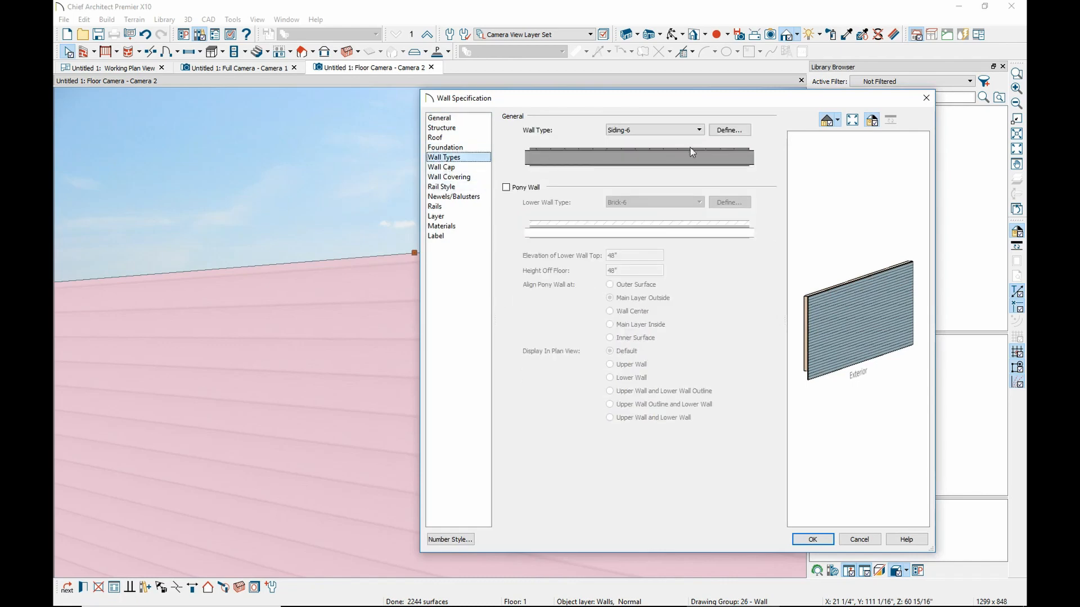
{"action": "left_click", "coordinate": [697, 130]}
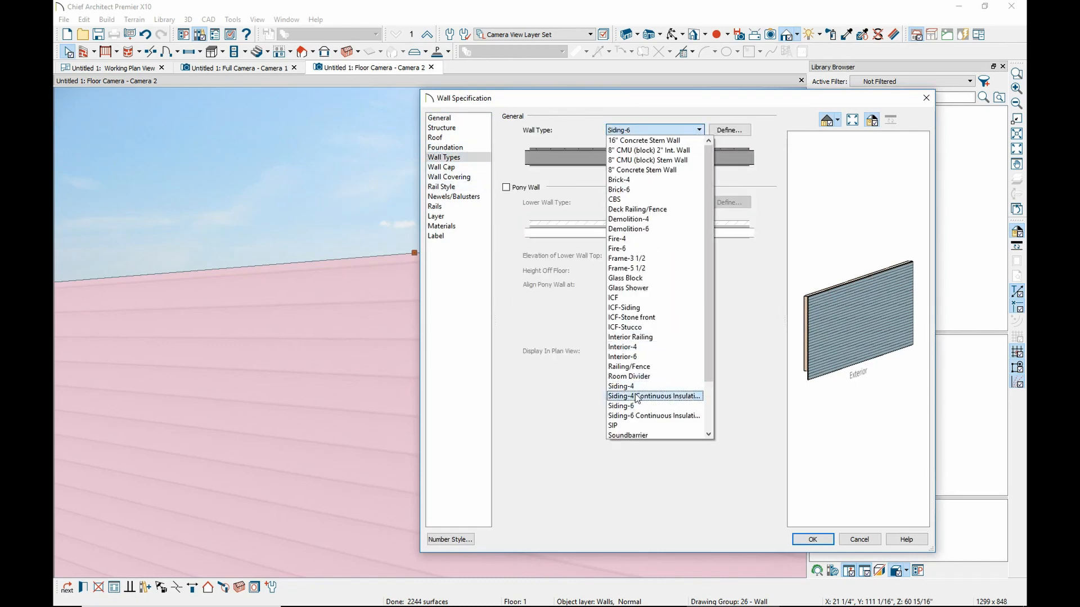
{"action": "left_click", "coordinate": [636, 388]}
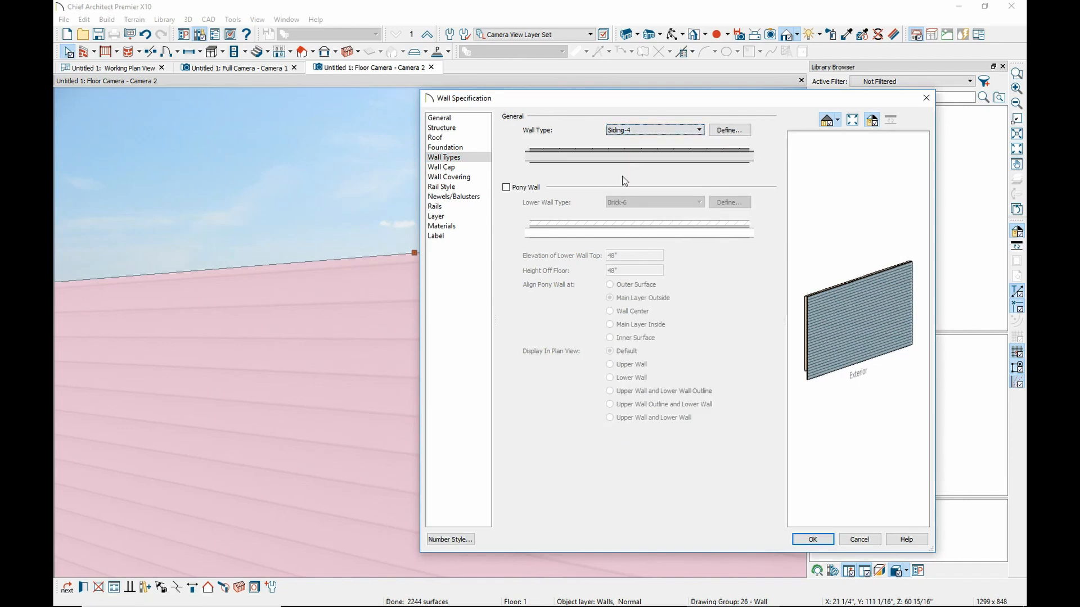
{"action": "left_click", "coordinate": [674, 130]}
{"action": "left_click", "coordinate": [632, 406]}
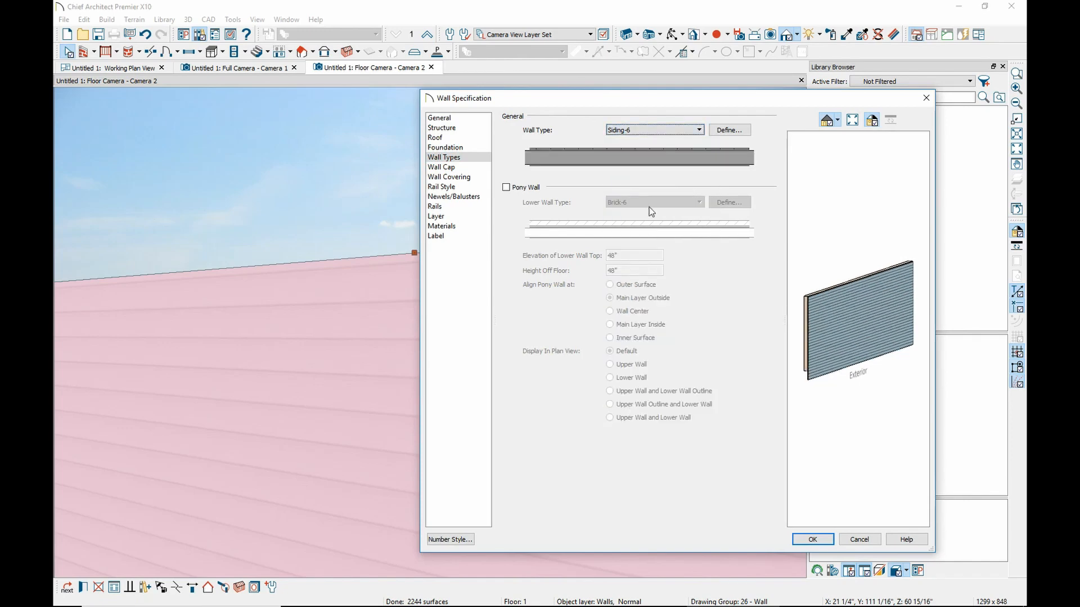
{"action": "left_click", "coordinate": [664, 133]}
{"action": "left_click", "coordinate": [735, 257]}
Assign the Lap(knotty) Siding material to the wall's exterior surface after previewing other lap sidings in the material library
{"action": "left_click", "coordinate": [443, 226]}
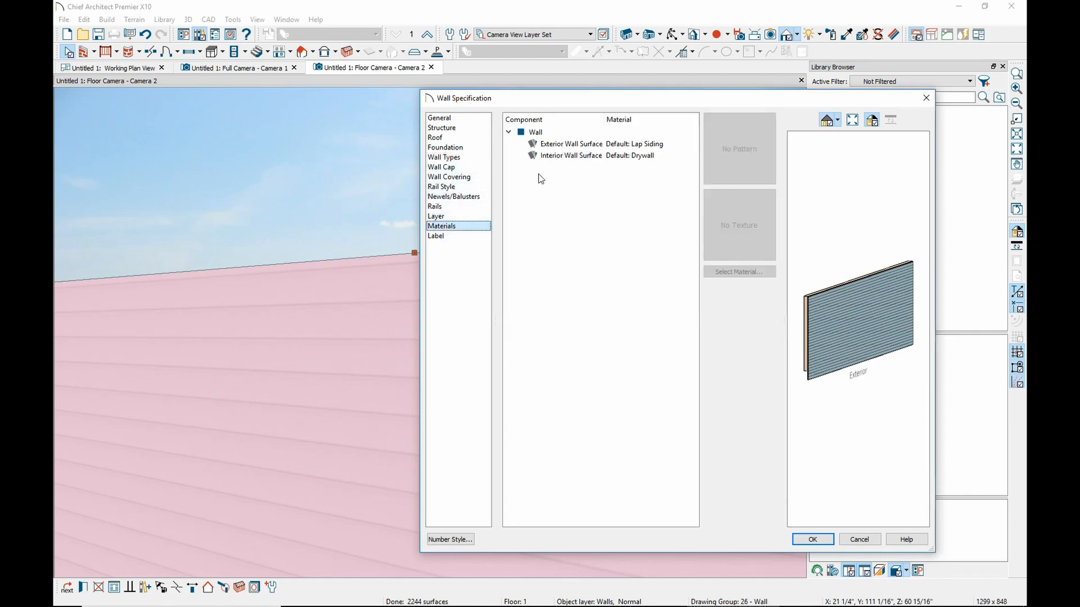
{"action": "left_click", "coordinate": [569, 144]}
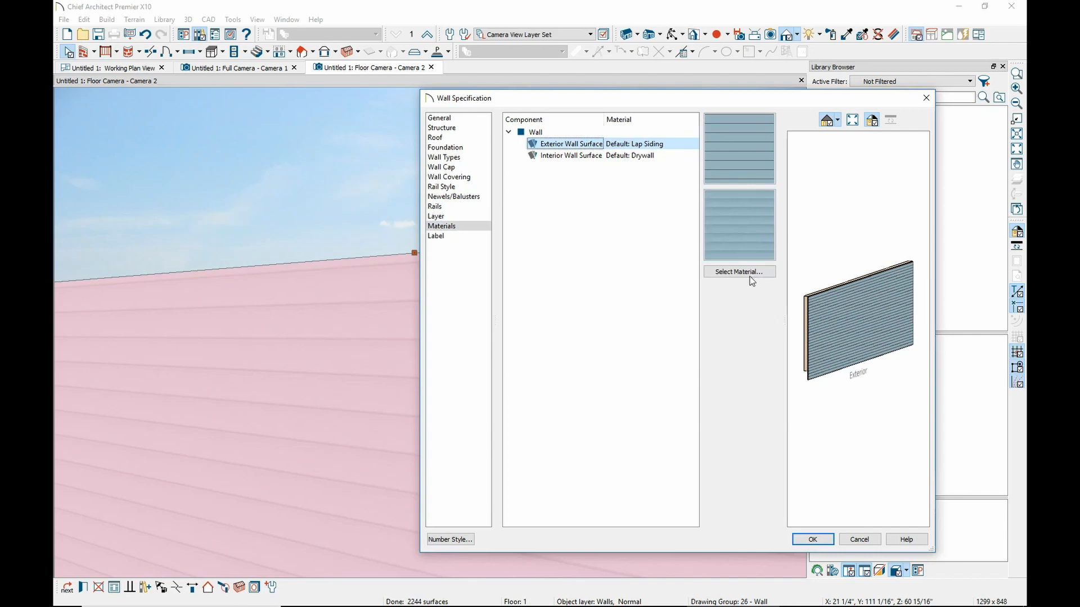
{"action": "left_click", "coordinate": [743, 273]}
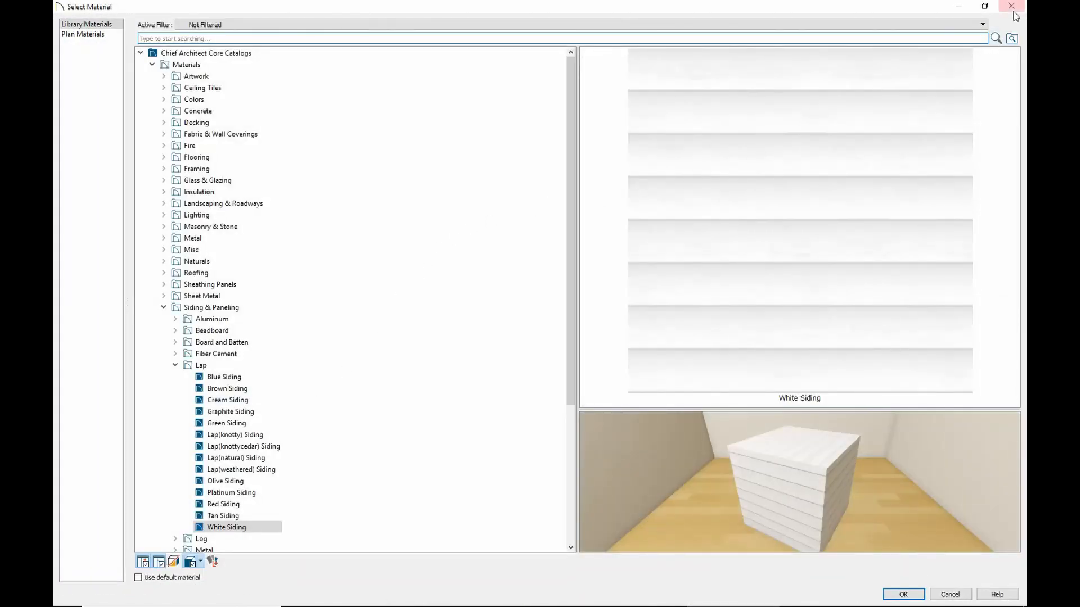
{"action": "left_click", "coordinate": [1014, 9]}
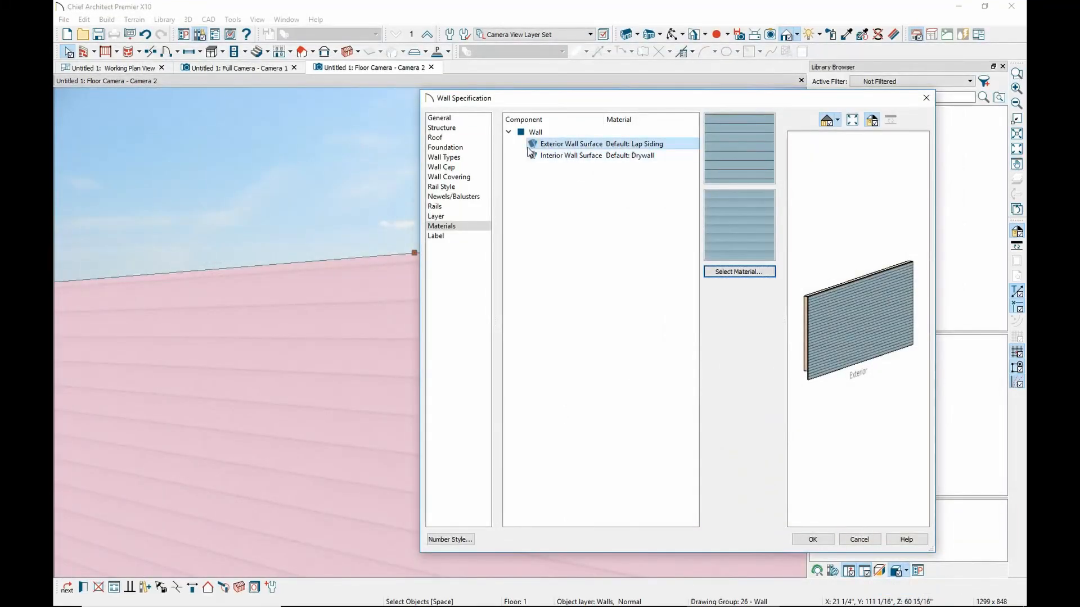
{"action": "left_click", "coordinate": [749, 275]}
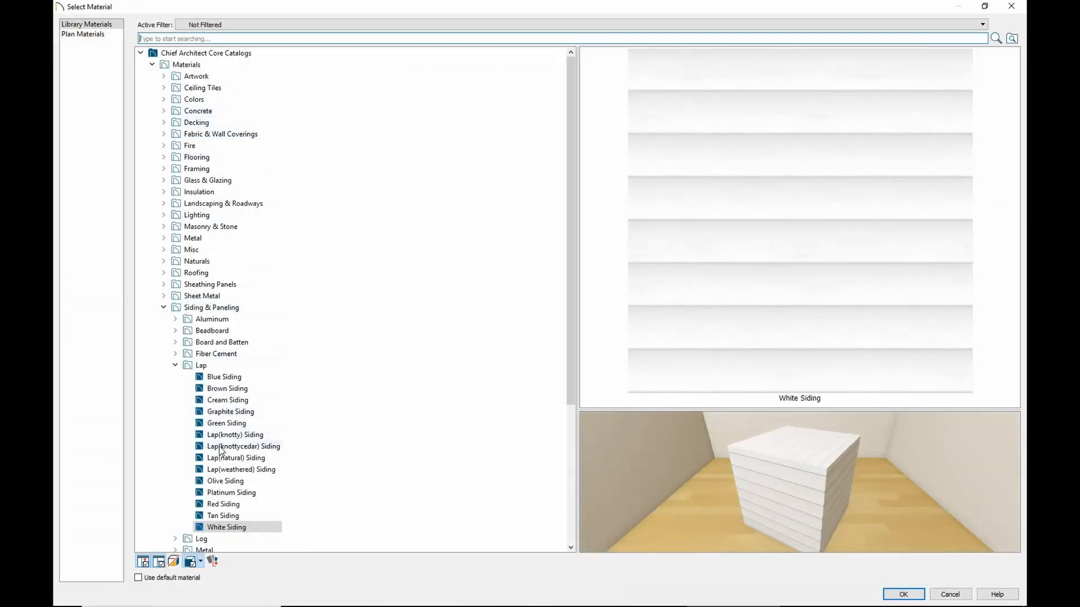
{"action": "left_click", "coordinate": [224, 515]}
{"action": "left_click", "coordinate": [228, 504]}
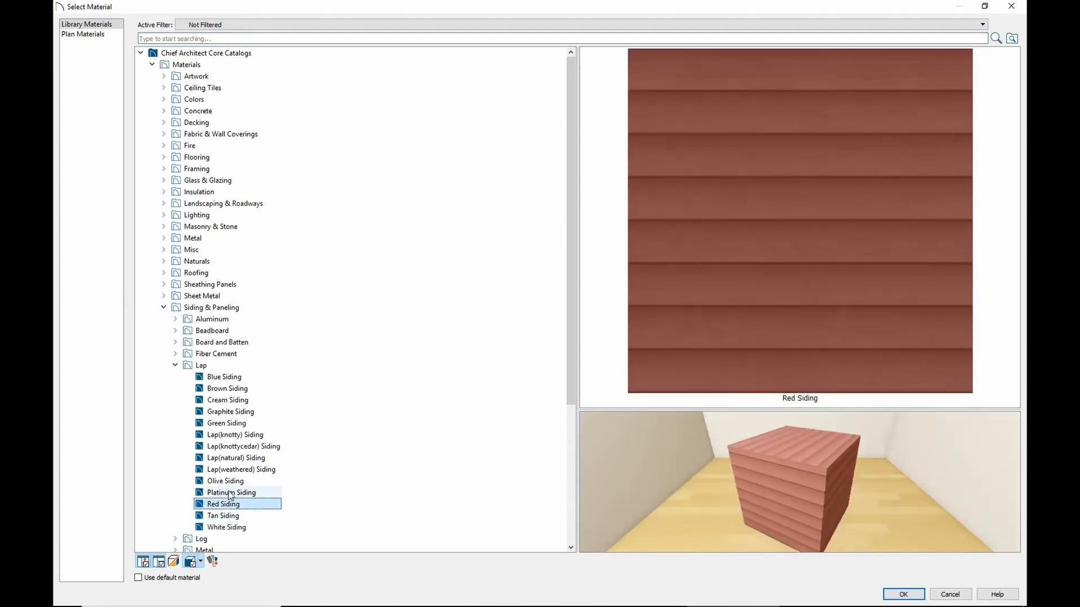
{"action": "left_click", "coordinate": [231, 493]}
{"action": "left_click", "coordinate": [229, 457]}
{"action": "left_click", "coordinate": [234, 423]}
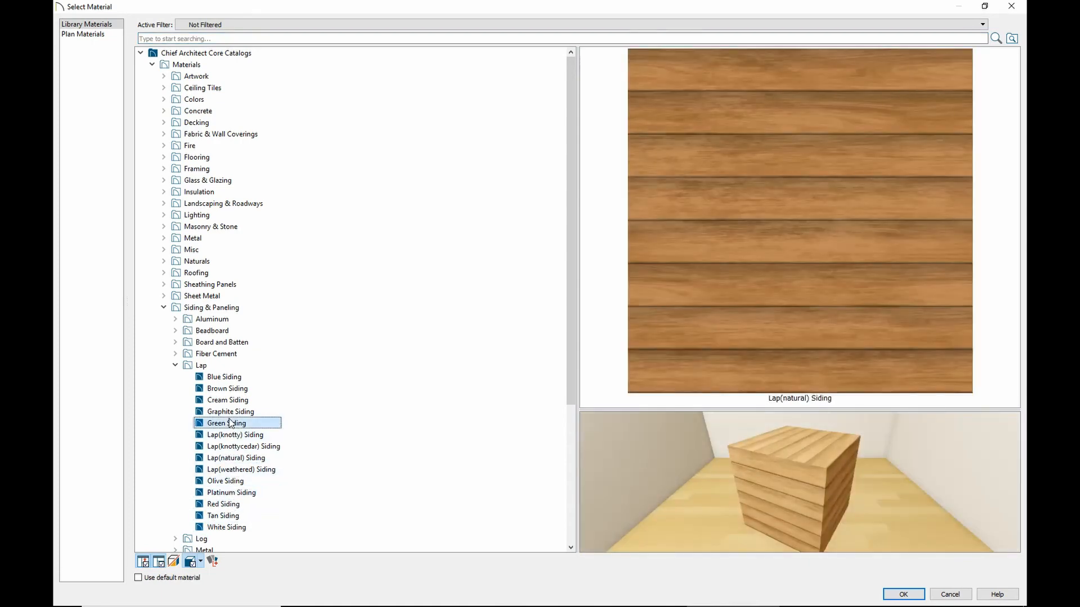
{"action": "left_click", "coordinate": [234, 436]}
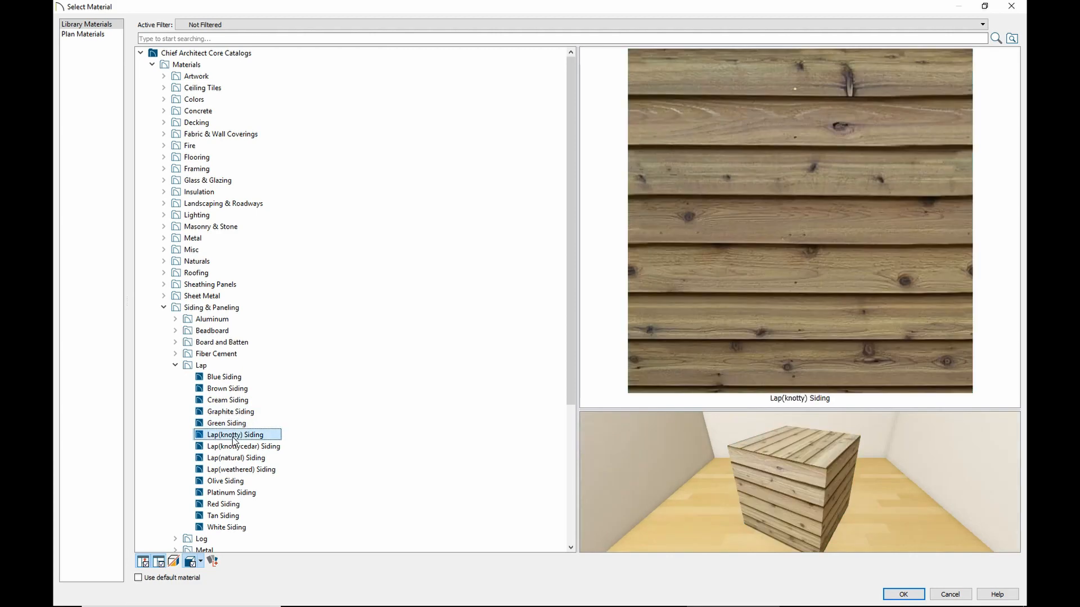
{"action": "left_click", "coordinate": [902, 594]}
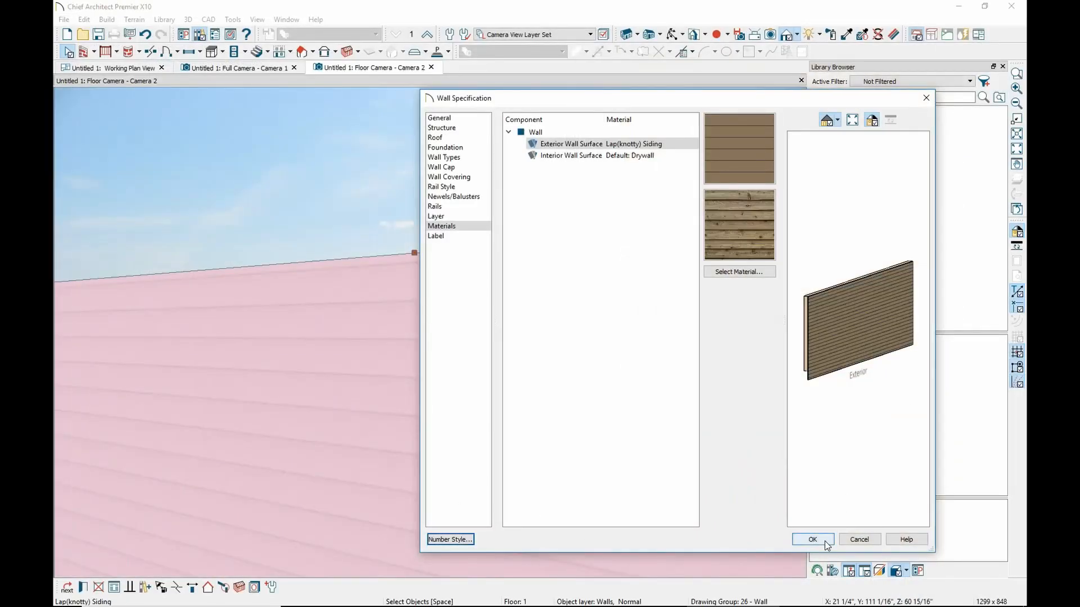
Search the material library for "white", assign White - 0 to the wall's interior surface, and apply the wall specification
{"action": "left_click", "coordinate": [619, 157]}
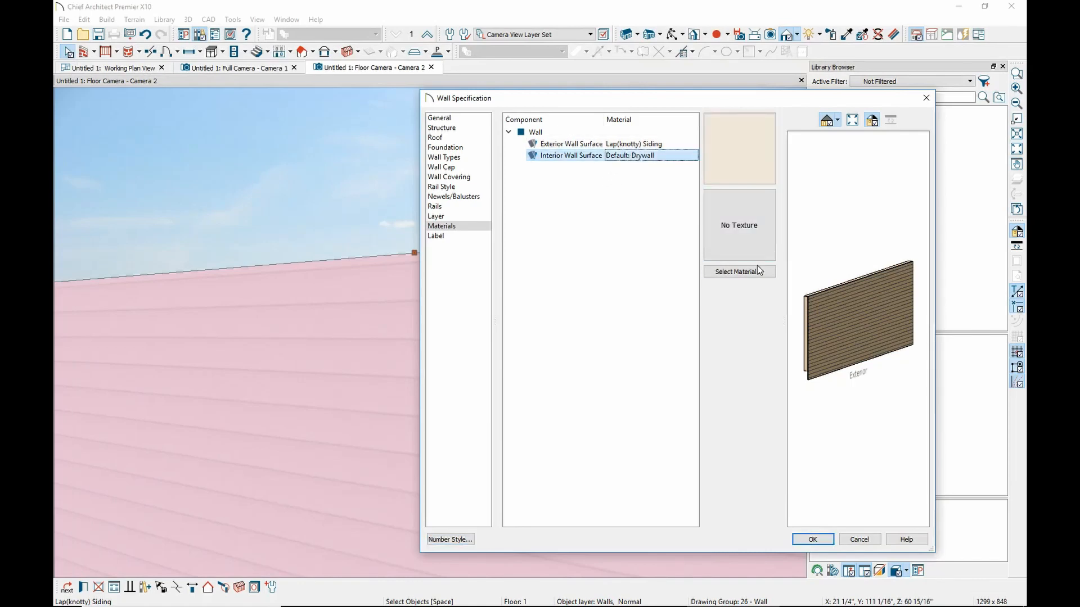
{"action": "left_click", "coordinate": [740, 272]}
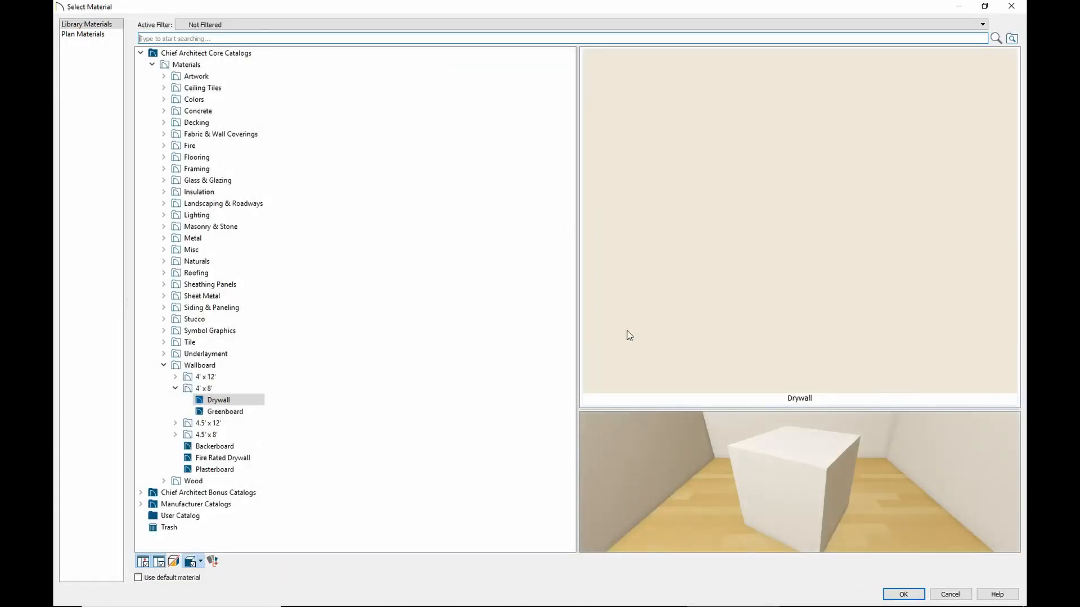
{"action": "left_click", "coordinate": [220, 37]}
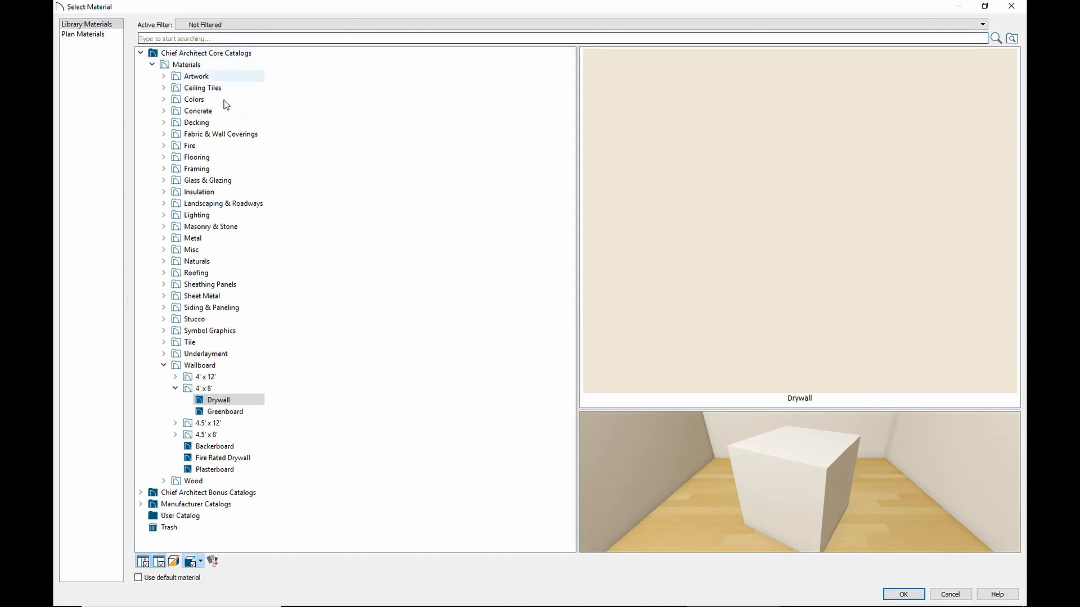
{"action": "left_click", "coordinate": [225, 412]}
{"action": "left_click", "coordinate": [219, 400]}
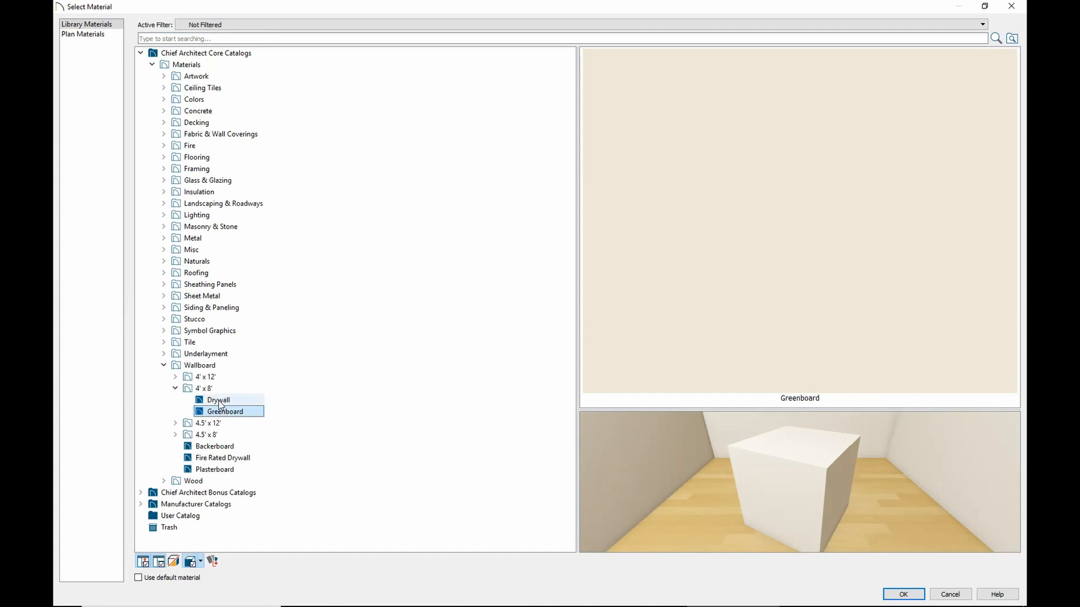
{"action": "left_click", "coordinate": [212, 38]}
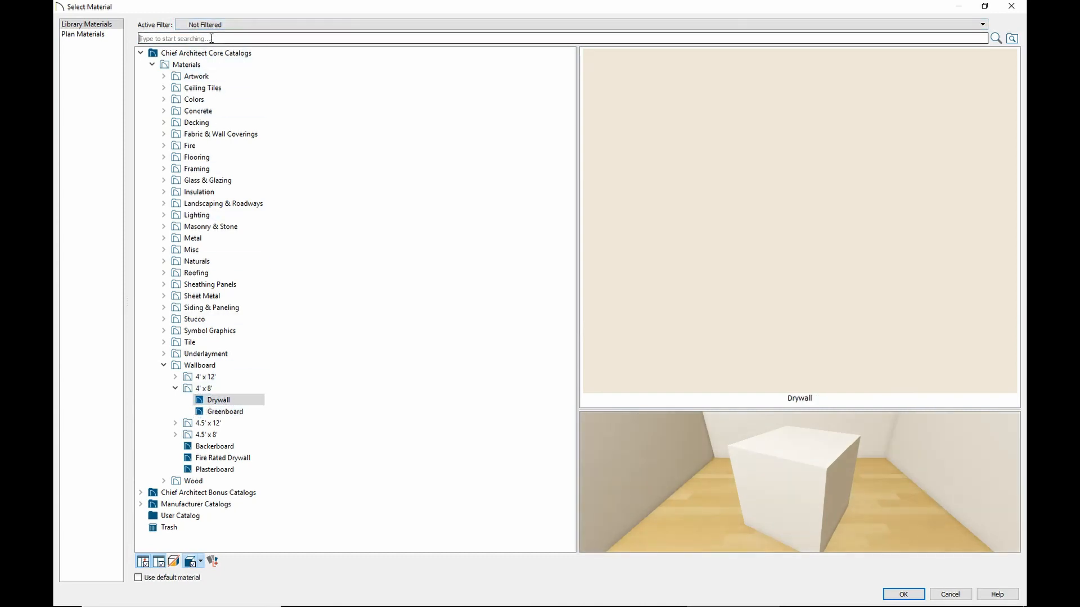
{"action": "type", "text": "white"}
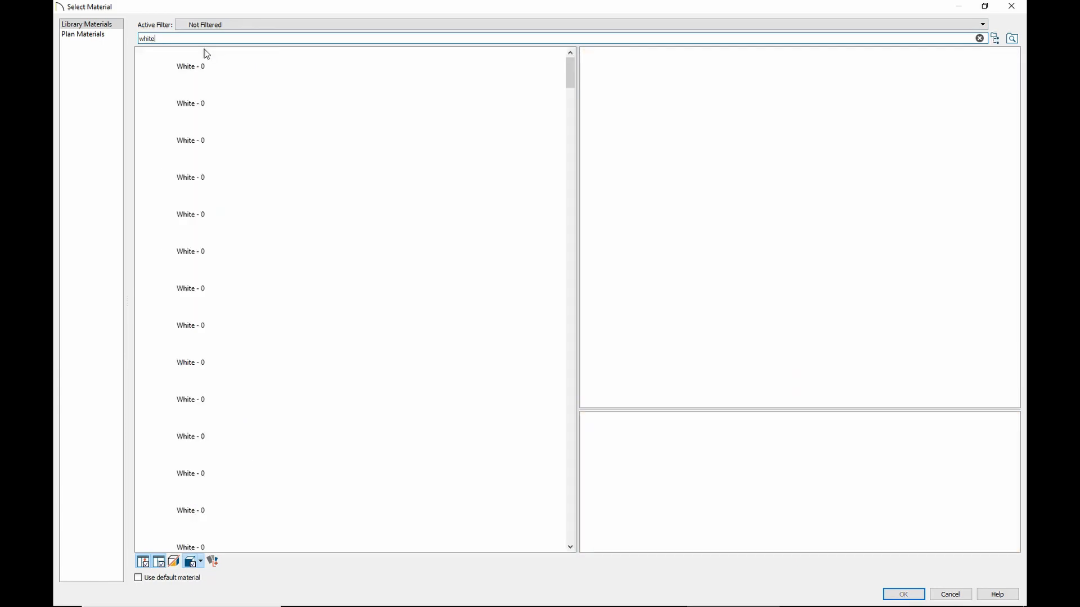
{"action": "left_click", "coordinate": [198, 77]}
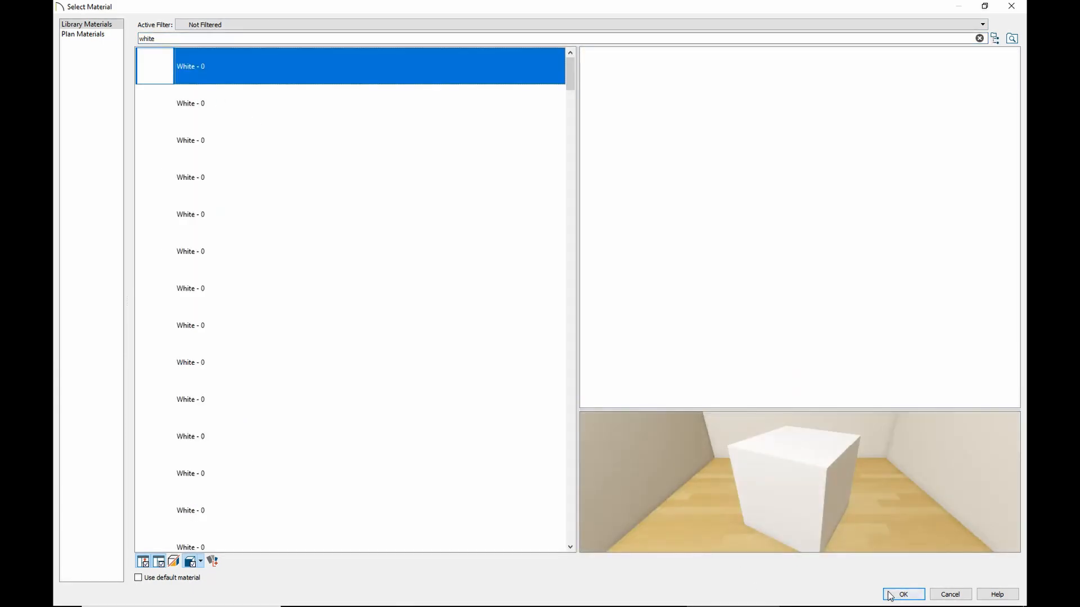
{"action": "left_click", "coordinate": [902, 594]}
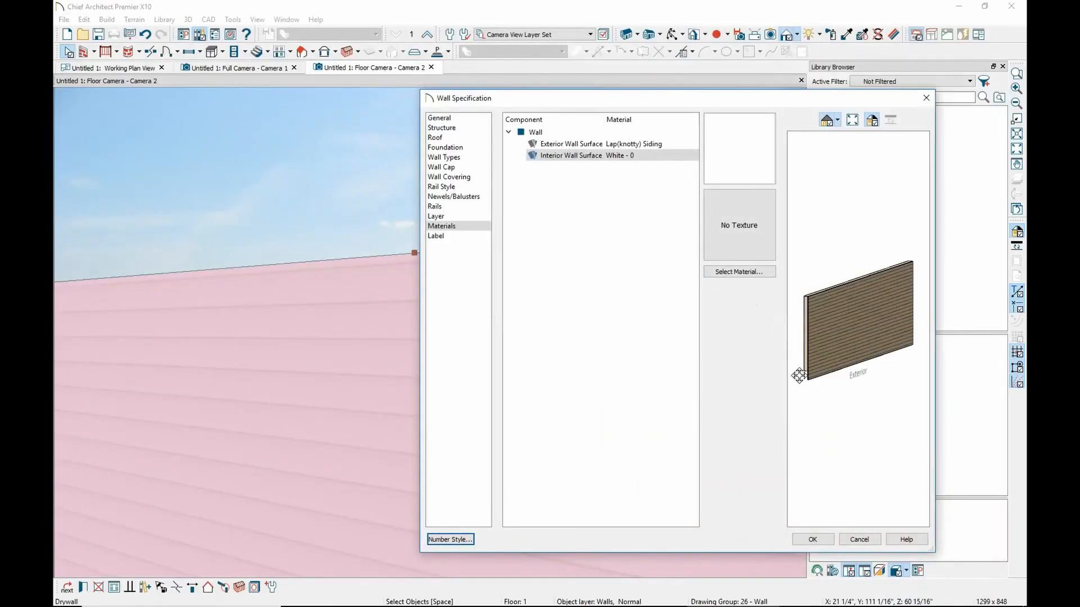
{"action": "left_click", "coordinate": [812, 540]}
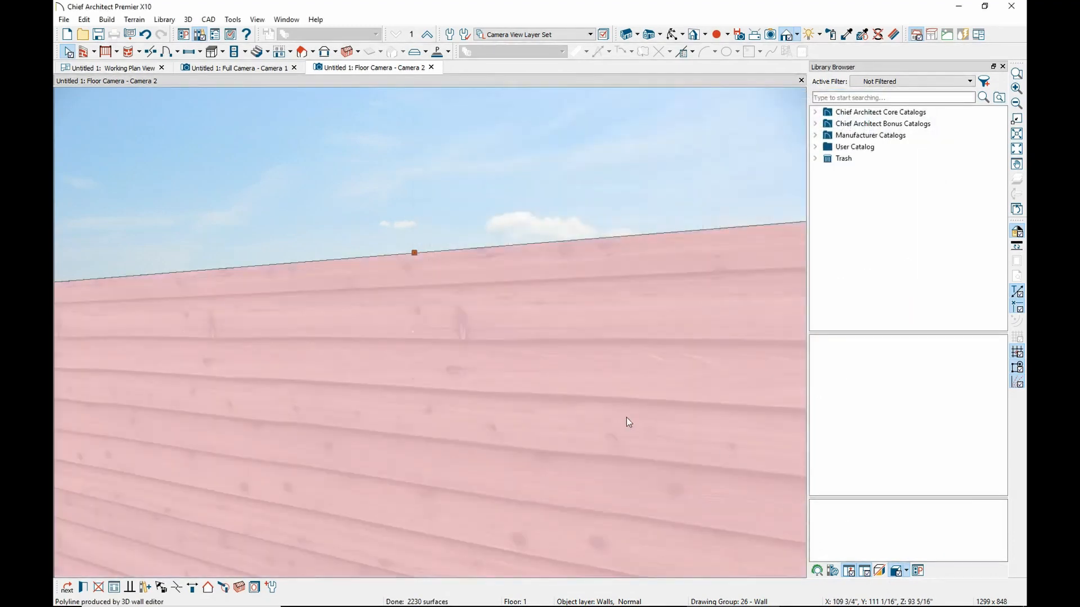
Pick up the White - 0 material from the painted interior wall and paint the adjoining beige wall with it
{"action": "scroll", "coordinate": [531, 415], "scroll_direction": "up", "scroll_amount": 3}
{"action": "key", "text": "Escape"}
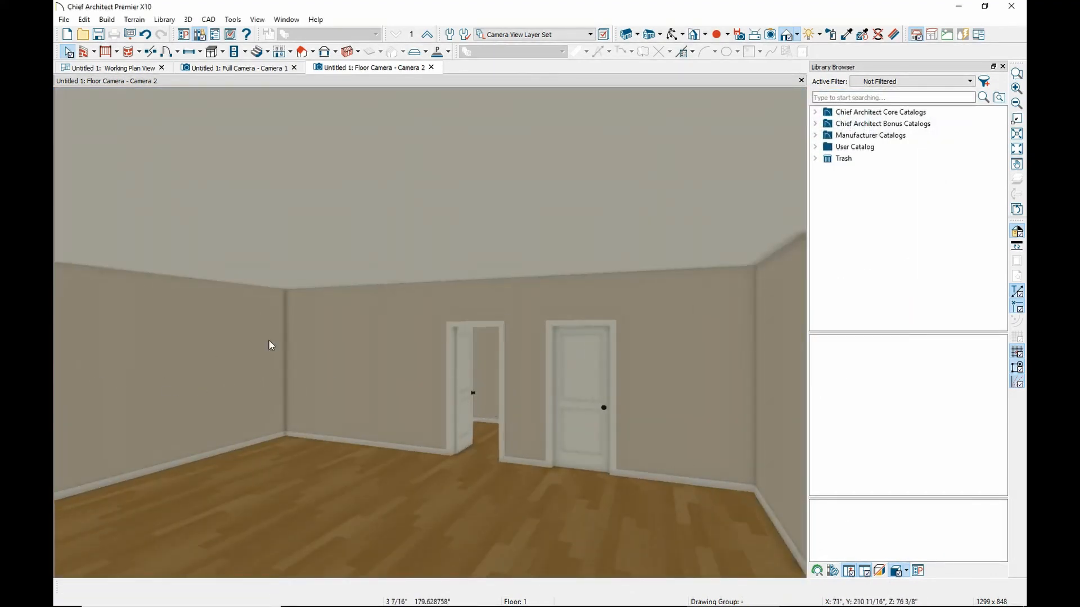
{"action": "left_click", "coordinate": [672, 35]}
{"action": "left_click_drag", "start_coordinate": [396, 323], "coordinate": [542, 234]}
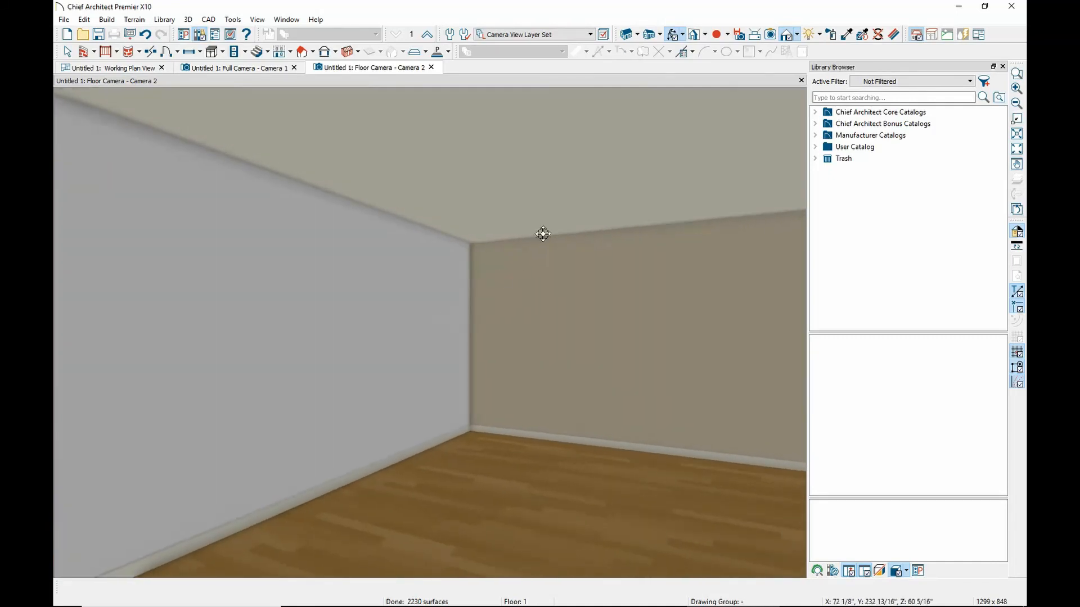
{"action": "left_click", "coordinate": [846, 35]}
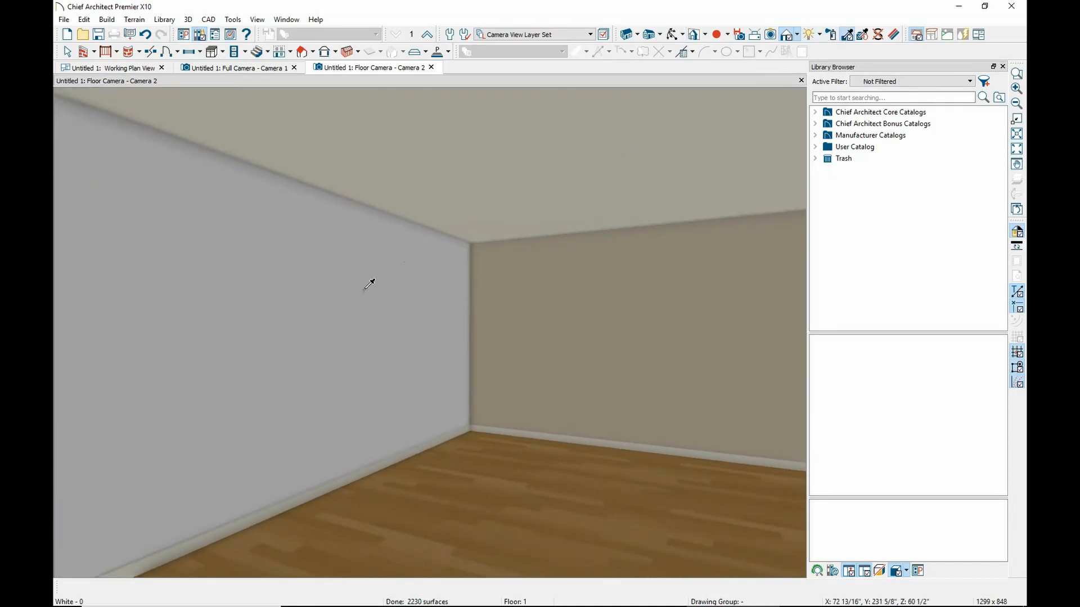
{"action": "left_click", "coordinate": [553, 310]}
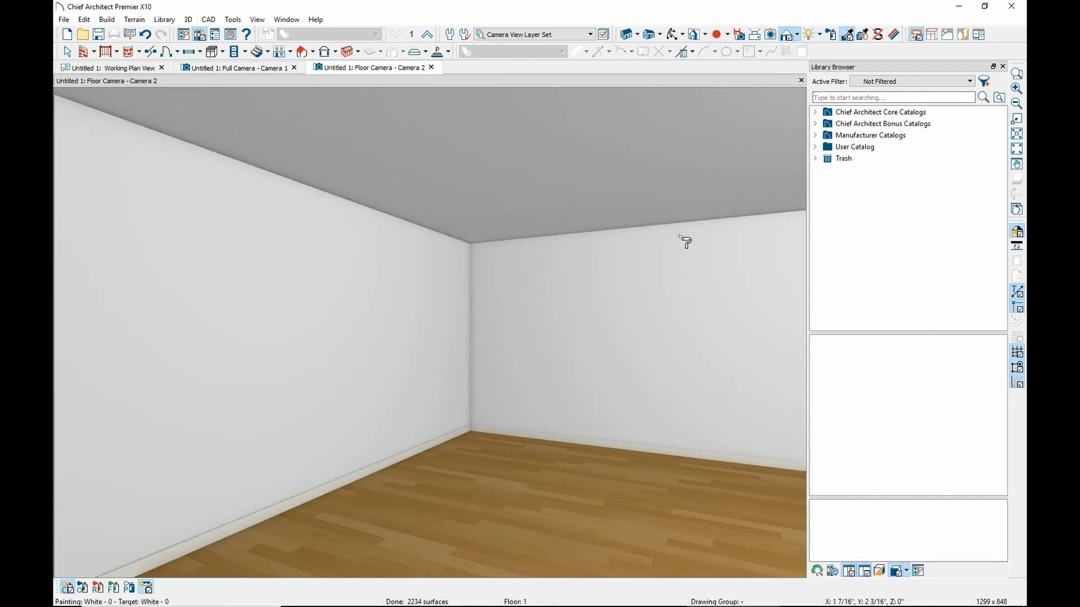
{"action": "scroll", "coordinate": [545, 287], "scroll_direction": "down", "scroll_amount": 1}
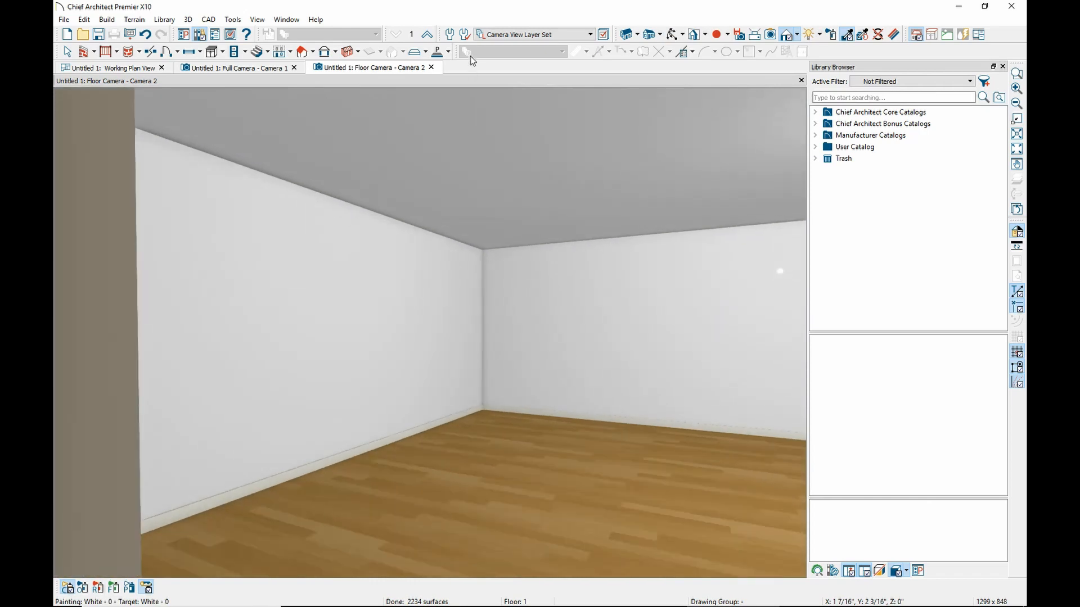
Select the white wall, start setting it as the default for exterior walls, and decline the update
{"action": "key", "text": "space"}
{"action": "left_click", "coordinate": [304, 267]}
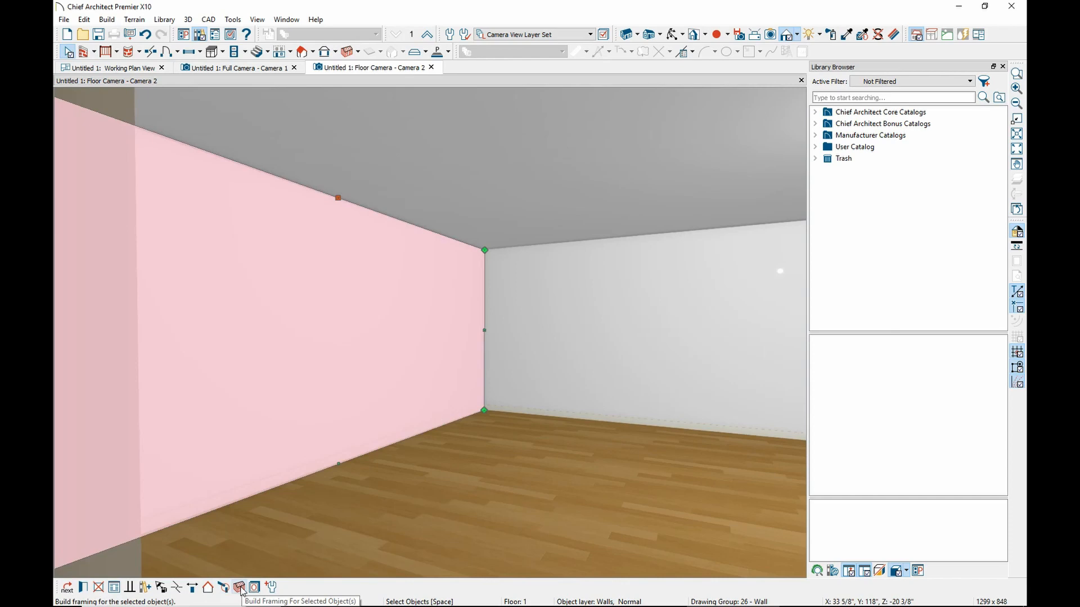
{"action": "left_click", "coordinate": [271, 588]}
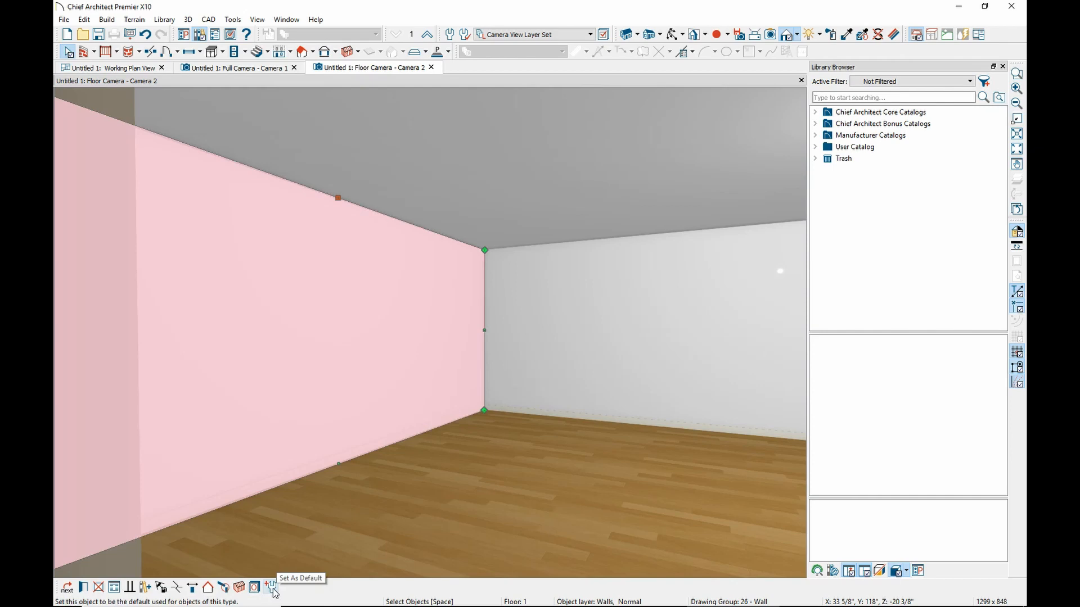
{"action": "left_click", "coordinate": [272, 588]}
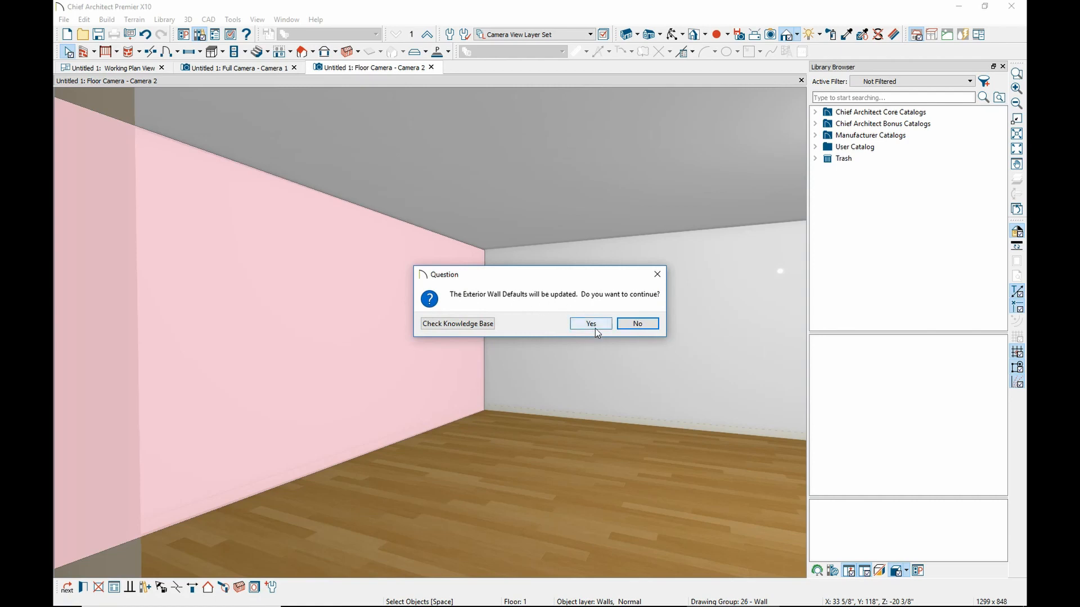
{"action": "left_click", "coordinate": [627, 328]}
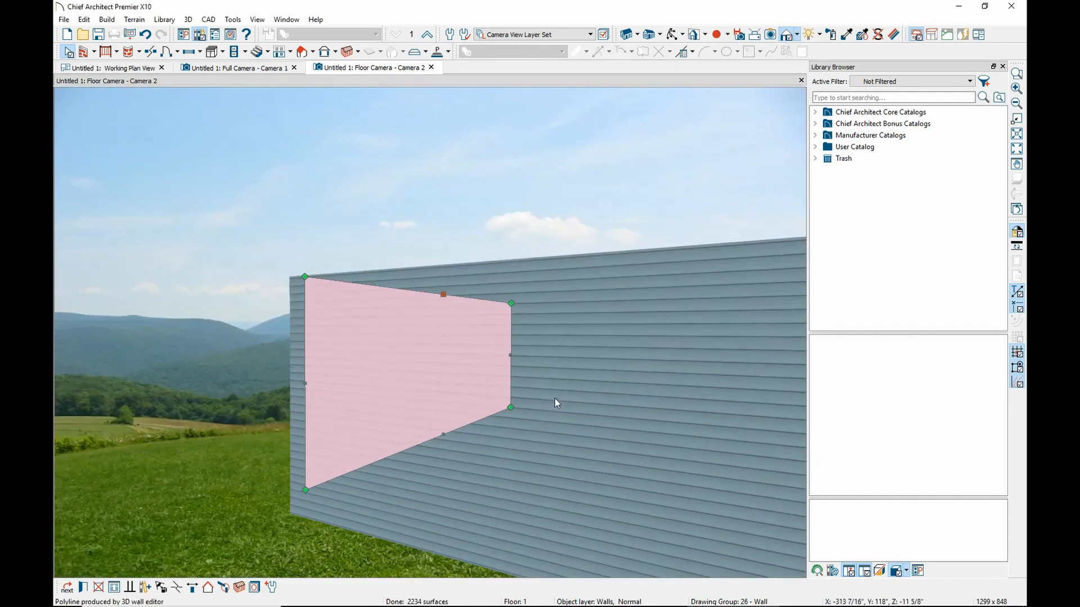
Outside the house, pick up Lap(knotty) Siding and paint the adjacent blue-sided exterior wall using the Material Painter in object mode
{"action": "left_click_drag", "start_coordinate": [662, 398], "coordinate": [713, 409]}
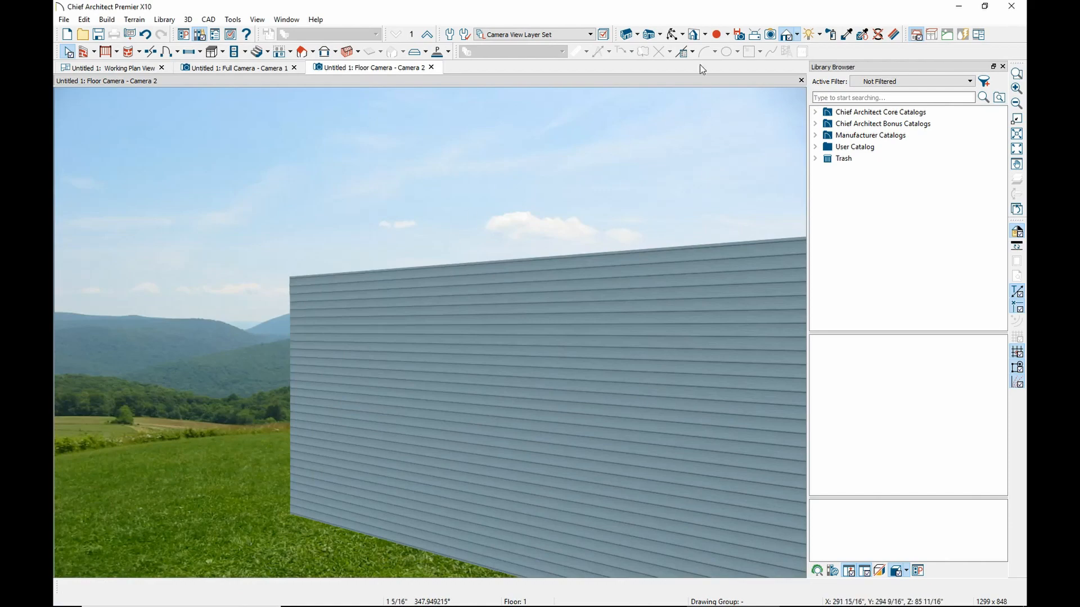
{"action": "left_click", "coordinate": [675, 35]}
{"action": "left_click_drag", "start_coordinate": [417, 313], "coordinate": [526, 260]}
{"action": "left_click", "coordinate": [846, 34]}
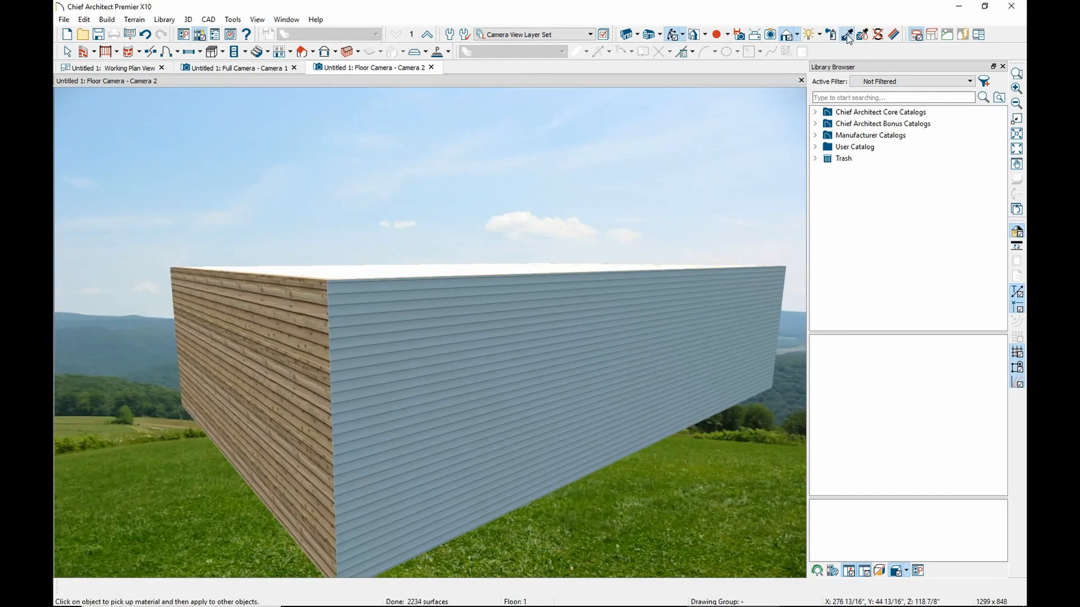
{"action": "left_click", "coordinate": [273, 357]}
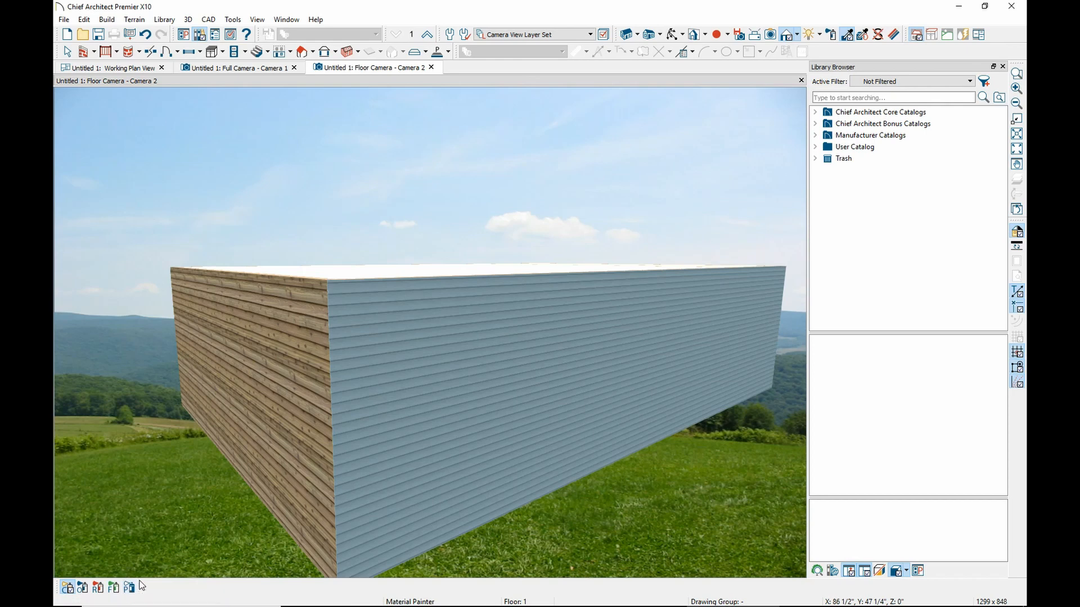
{"action": "left_click", "coordinate": [83, 587]}
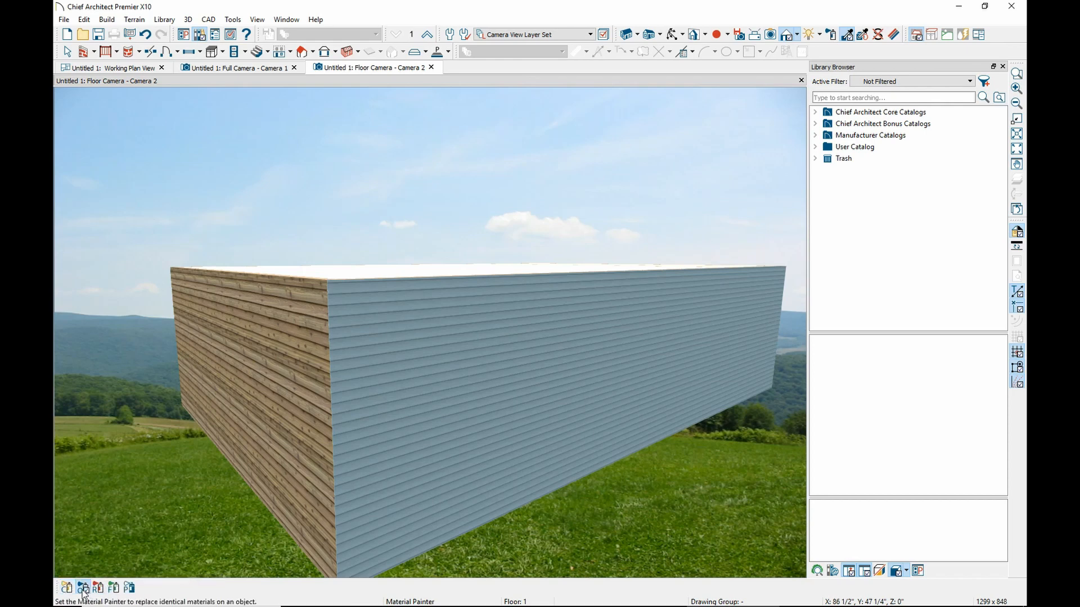
{"action": "left_click", "coordinate": [396, 381]}
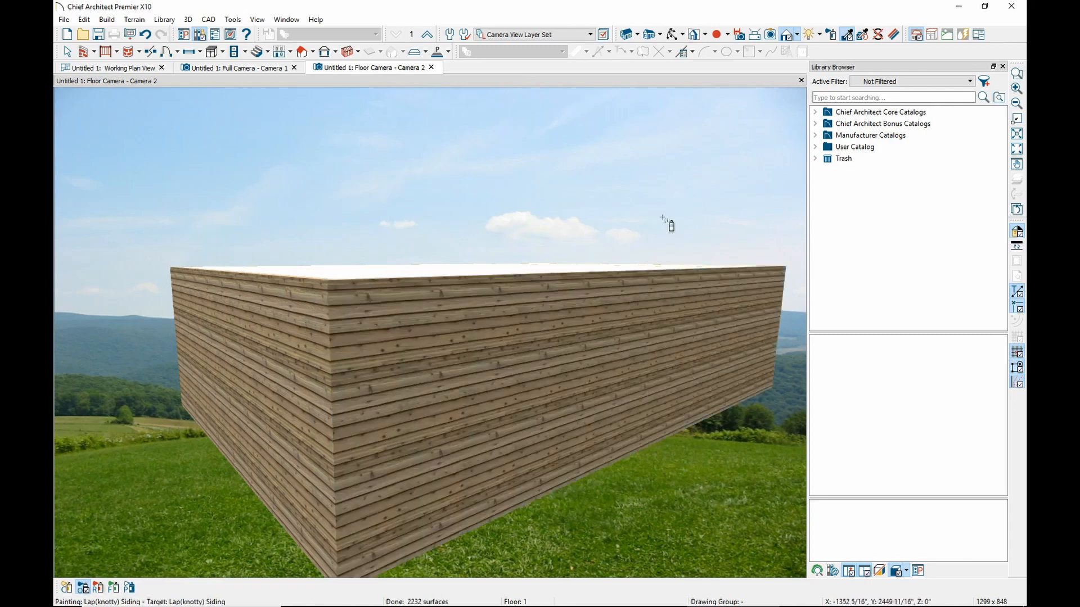
Pick up Lap(knotty) Siding again and paint the blue-sided wall at the other end of the house in floor mode
{"action": "left_click", "coordinate": [672, 35]}
{"action": "mouse_move", "coordinate": [672, 332]}
{"action": "left_mouse_down"}
{"action": "mouse_move", "coordinate": [627, 355]}
{"action": "mouse_move", "coordinate": [740, 311]}
{"action": "mouse_move", "coordinate": [457, 285]}
{"action": "mouse_move", "coordinate": [458, 262]}
{"action": "mouse_move", "coordinate": [434, 355]}
{"action": "mouse_move", "coordinate": [441, 349]}
{"action": "left_mouse_up"}
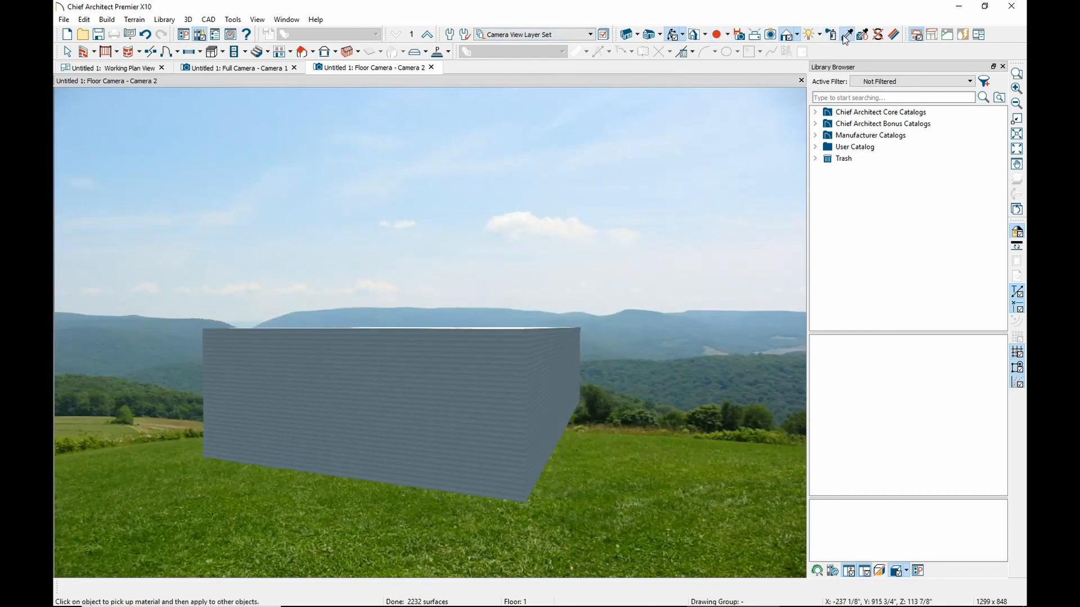
{"action": "left_click", "coordinate": [671, 35]}
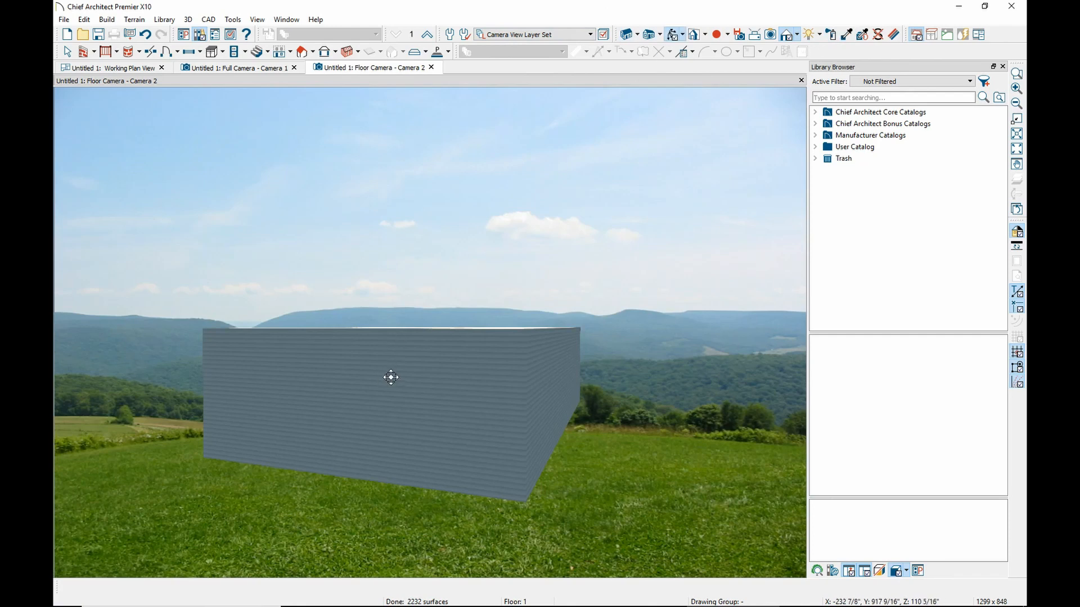
{"action": "left_click_drag", "start_coordinate": [390, 376], "coordinate": [448, 376]}
{"action": "left_click", "coordinate": [847, 35]}
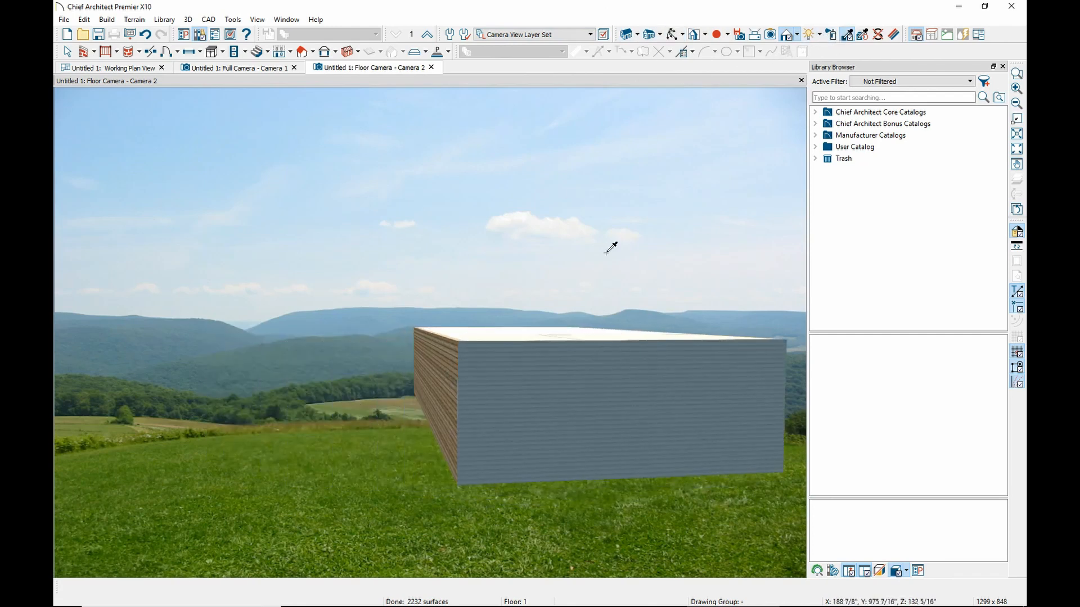
{"action": "left_click", "coordinate": [447, 390]}
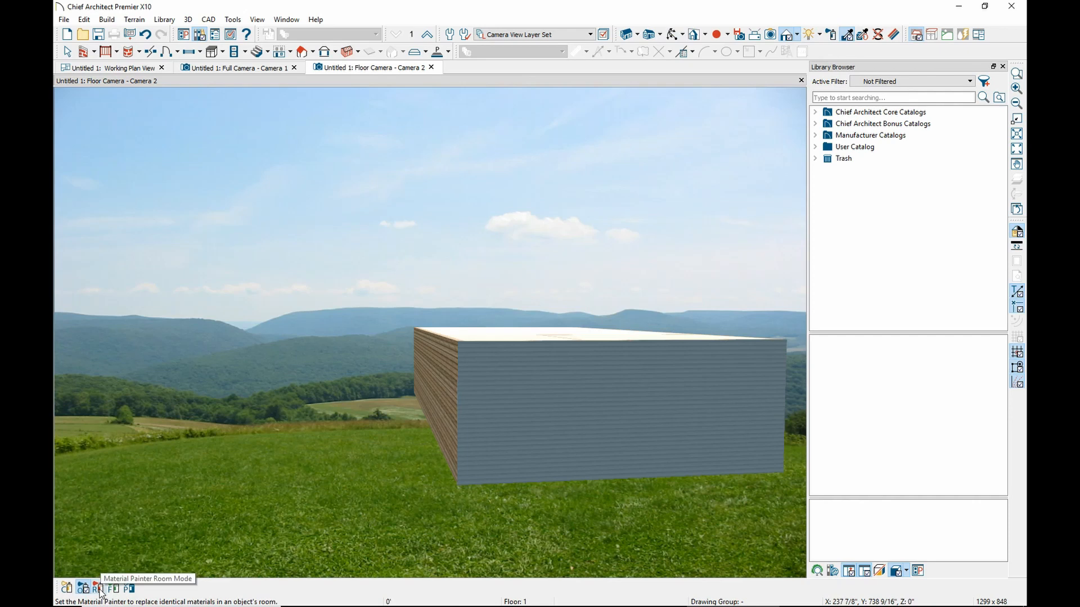
{"action": "left_click", "coordinate": [114, 588]}
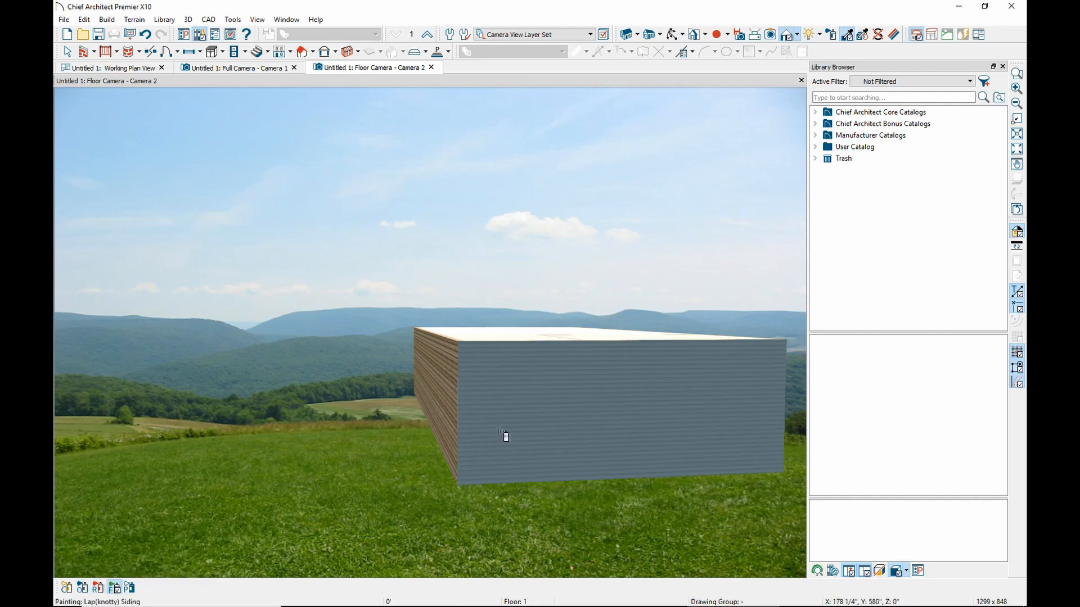
{"action": "left_click", "coordinate": [570, 416]}
{"action": "key", "text": "space"}
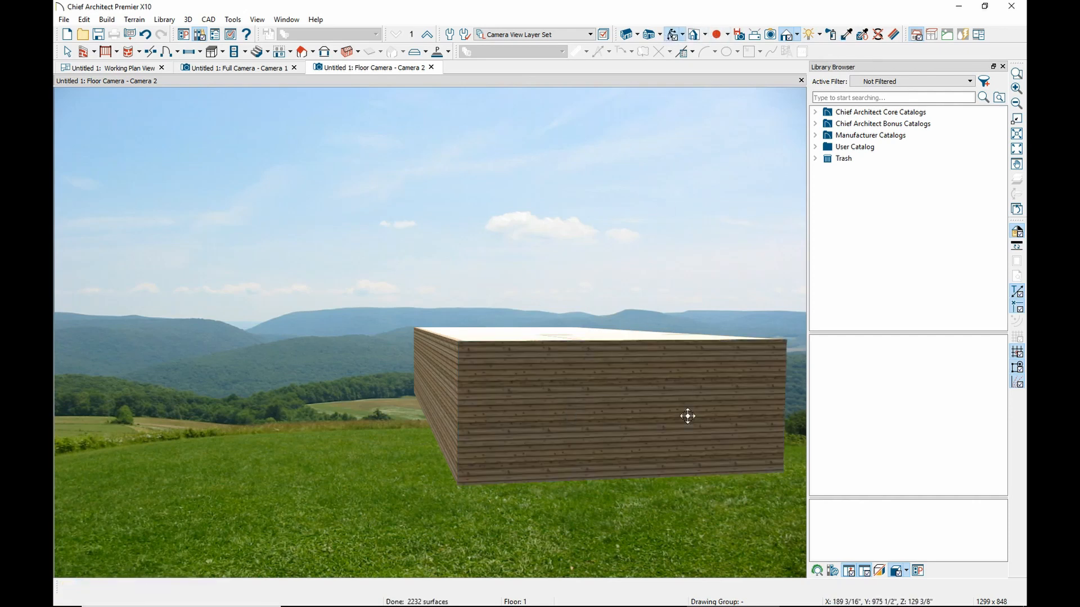
Inside the house, paint the beige wall with White - 0 and set the Material Painter to object mode
{"action": "left_click_drag", "start_coordinate": [688, 416], "coordinate": [550, 424]}
{"action": "scroll", "coordinate": [314, 402], "scroll_direction": "up", "scroll_amount": 8}
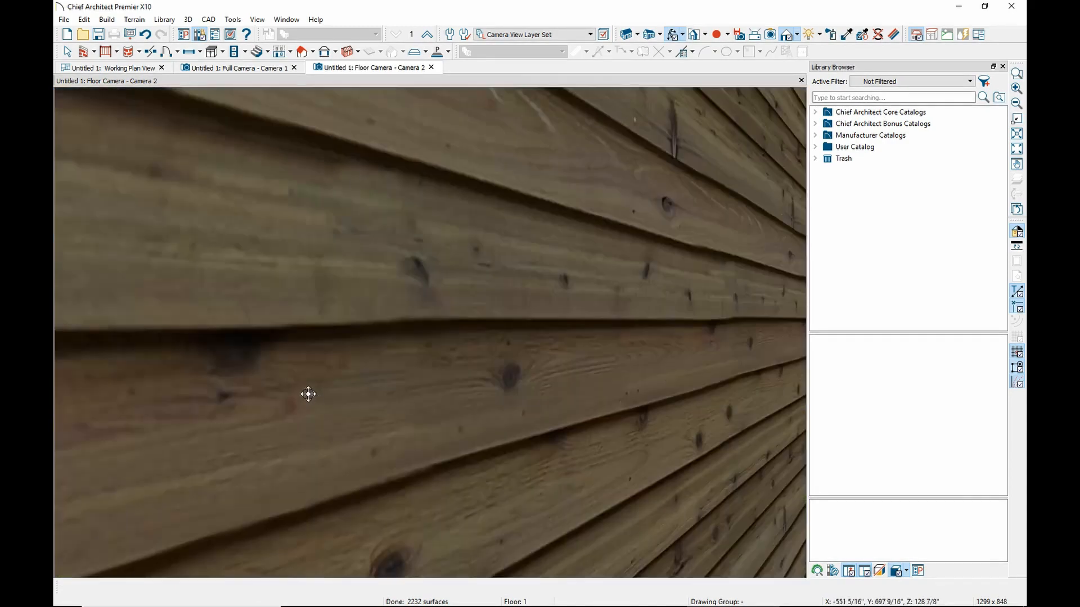
{"action": "scroll", "coordinate": [308, 394], "scroll_direction": "up", "scroll_amount": 3}
{"action": "left_click_drag", "start_coordinate": [554, 324], "coordinate": [568, 326]}
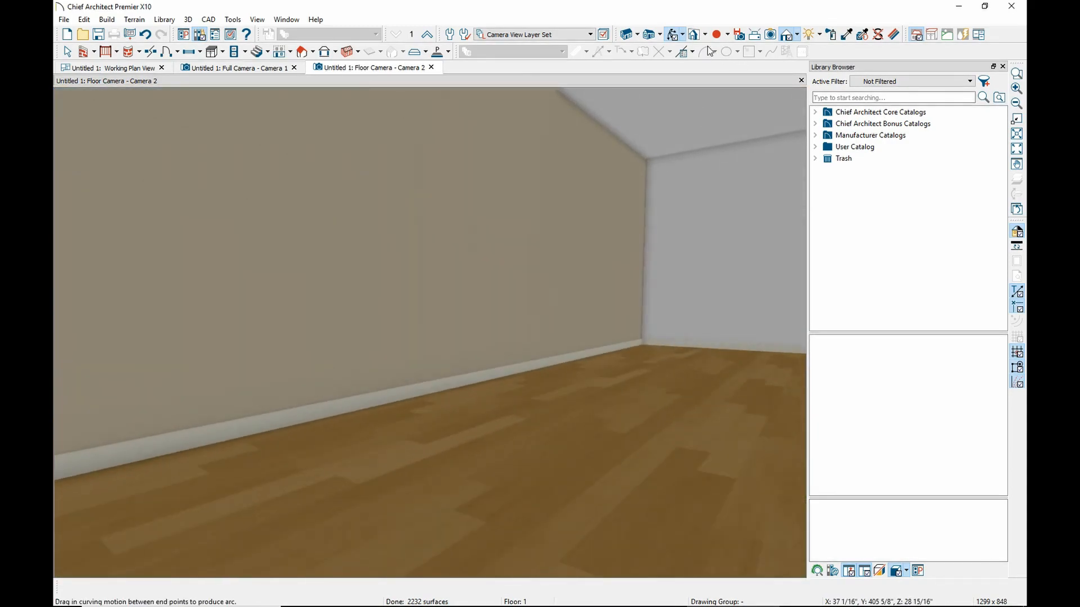
{"action": "left_click", "coordinate": [846, 35]}
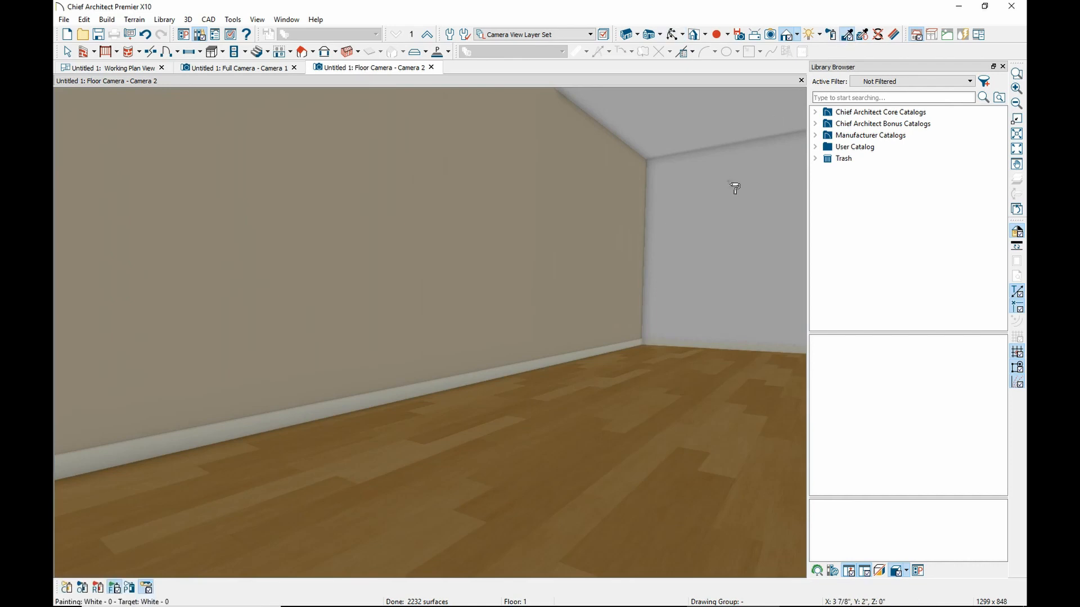
{"action": "left_click", "coordinate": [131, 590]}
{"action": "left_click", "coordinate": [210, 304]}
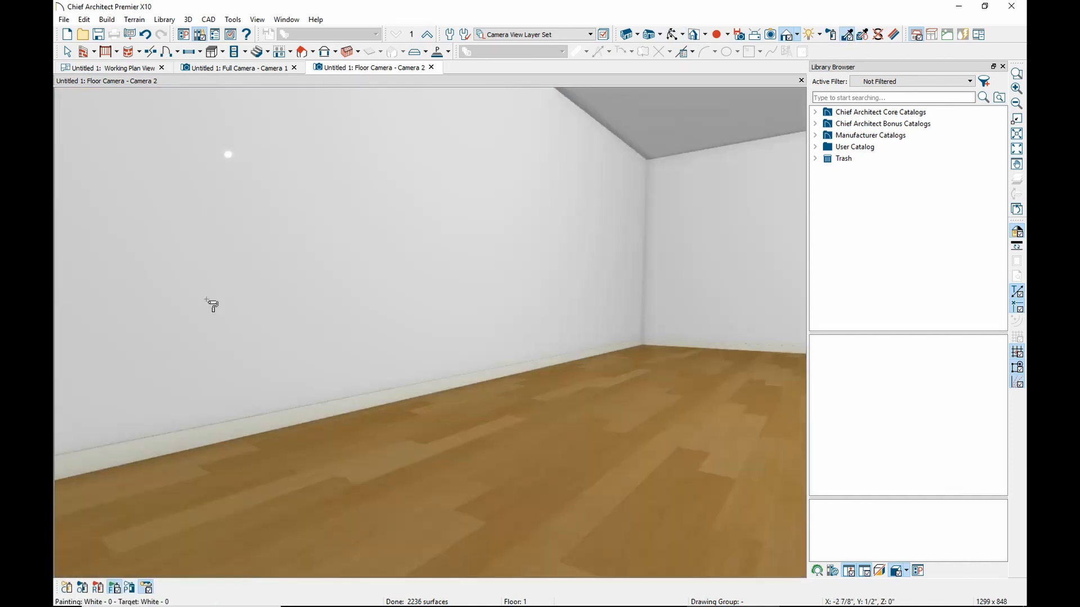
{"action": "left_click", "coordinate": [84, 590]}
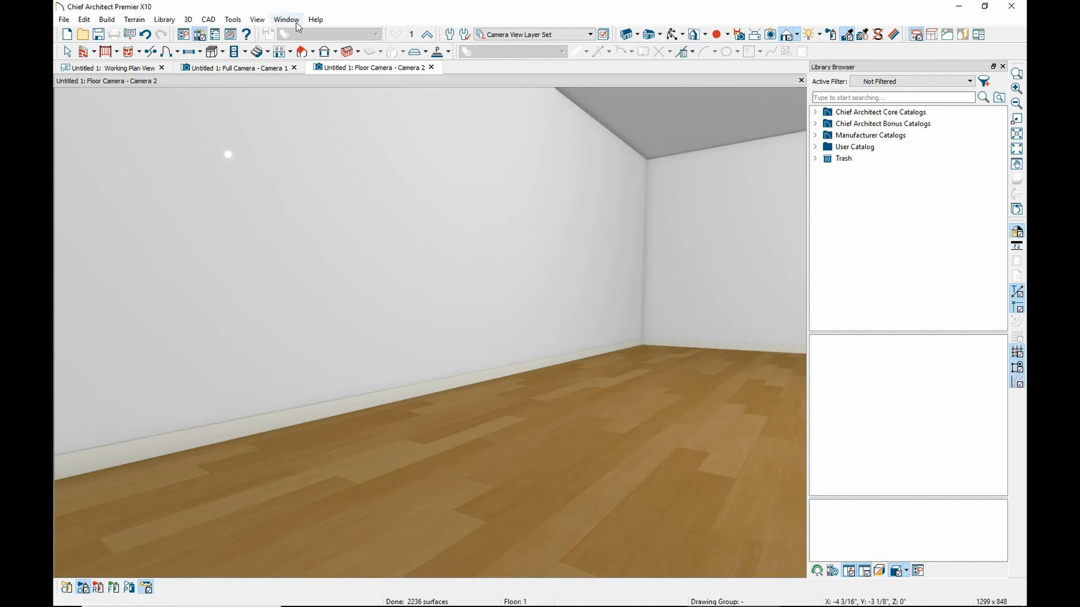
{"action": "left_click", "coordinate": [68, 52]}
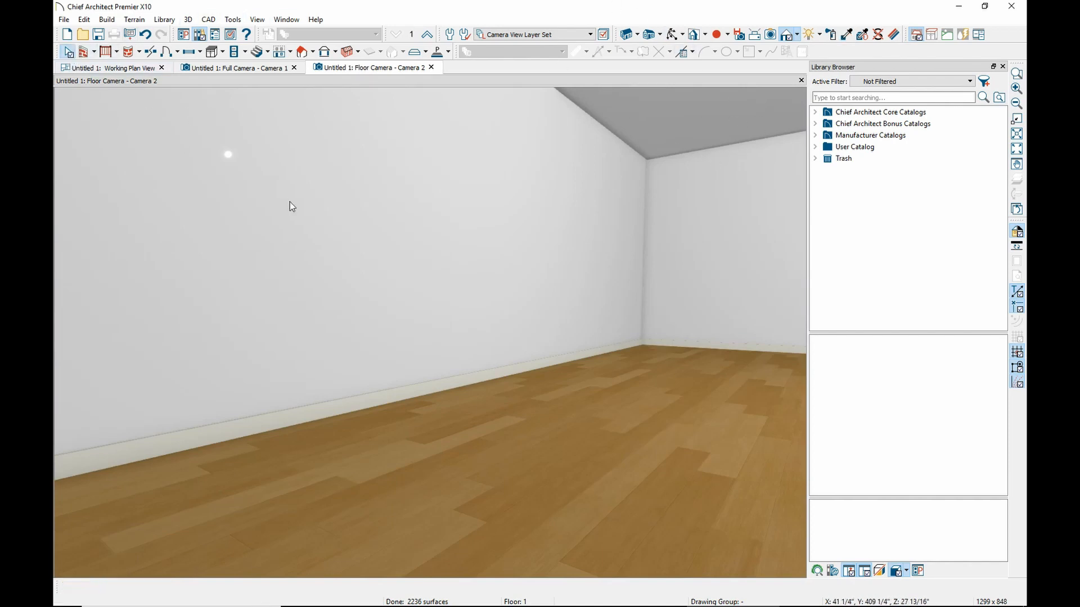
{"action": "left_click", "coordinate": [290, 206]}
{"action": "double_click", "coordinate": [293, 206]}
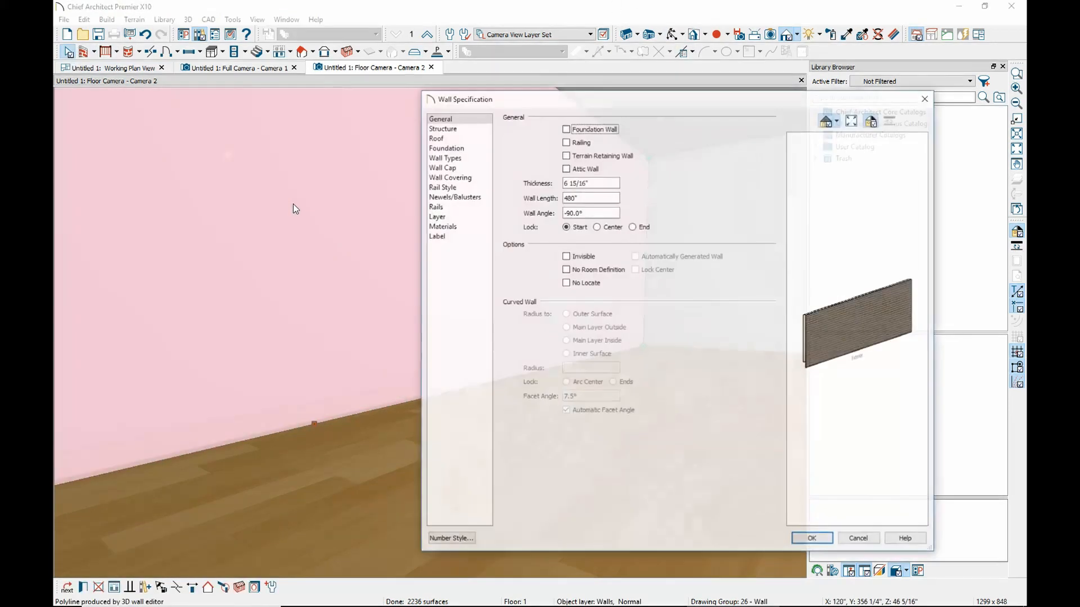
{"action": "left_click", "coordinate": [918, 99]}
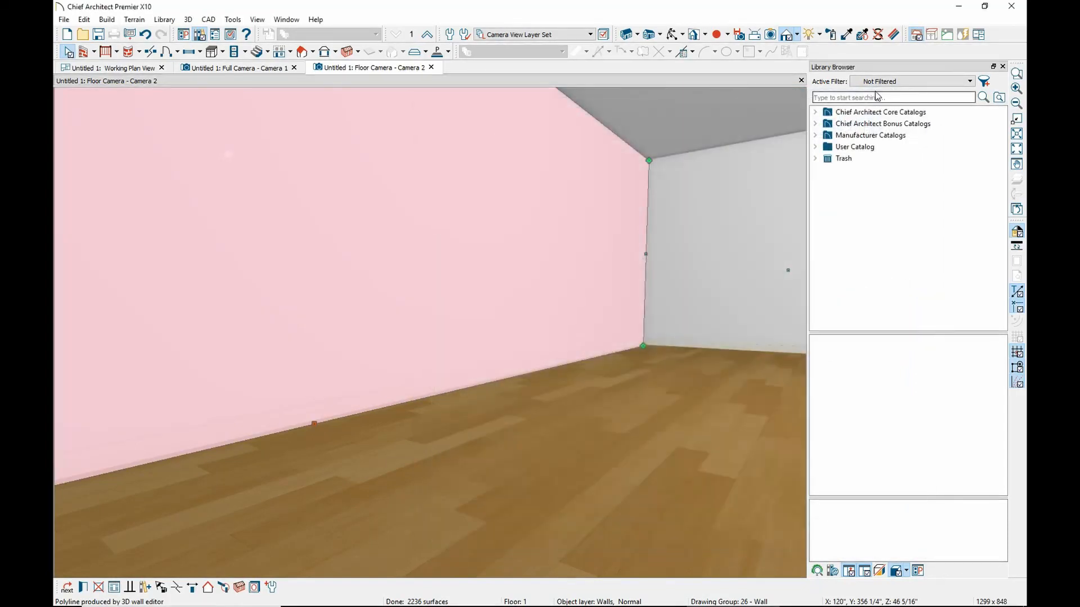
{"action": "key", "text": "Escape"}
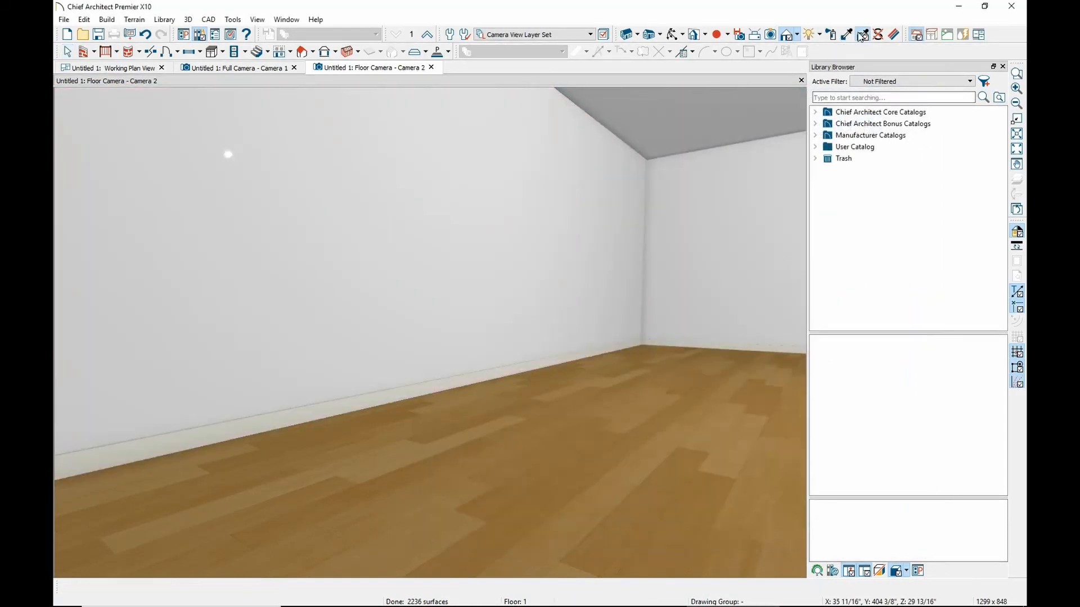
Paint the long interior wall with Kohler's Black Black - 7 bathing color after previewing Ice Grey - 95 and Honed White - HW1
{"action": "left_click", "coordinate": [847, 35]}
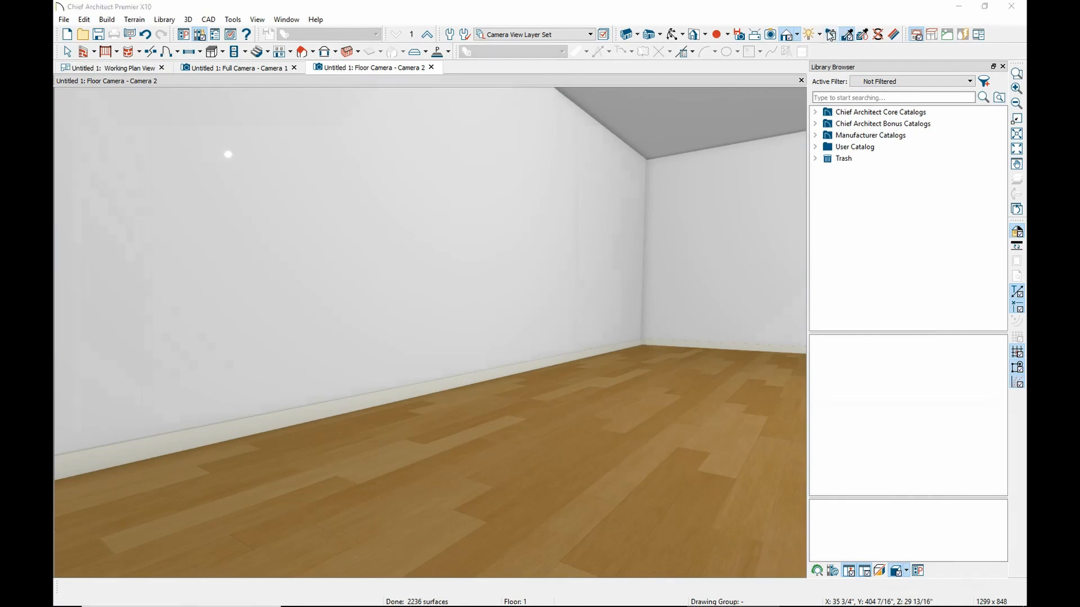
{"action": "left_click", "coordinate": [446, 191]}
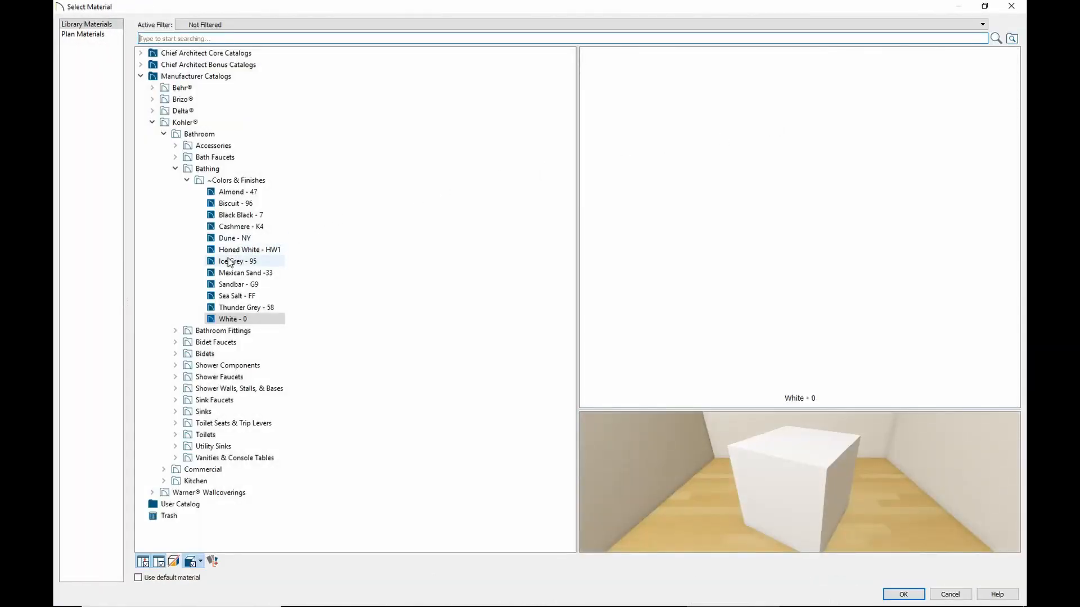
{"action": "left_click", "coordinate": [229, 262]}
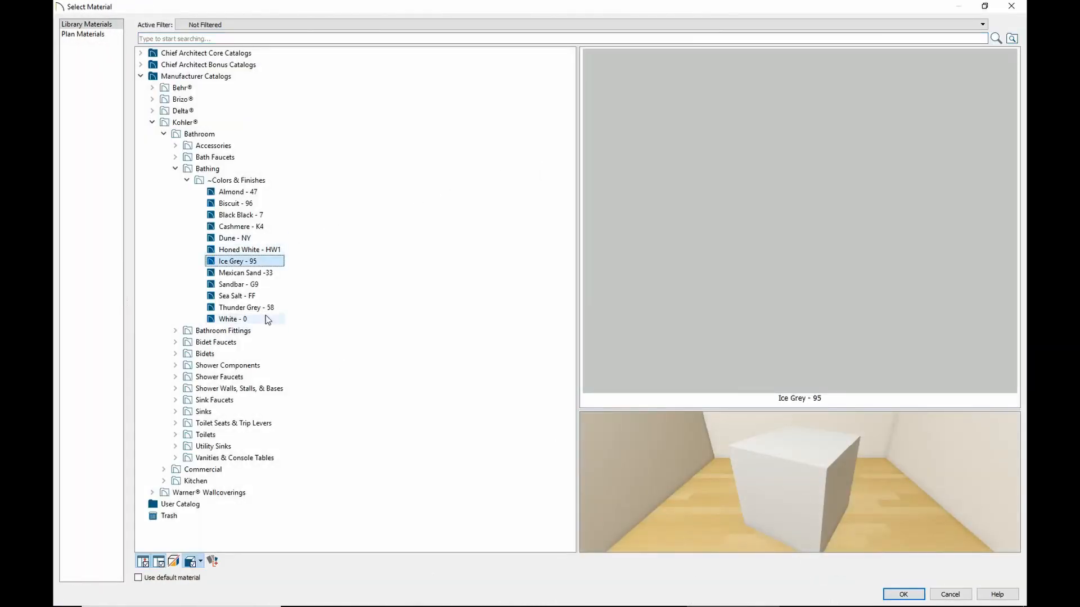
{"action": "left_click", "coordinate": [250, 250]}
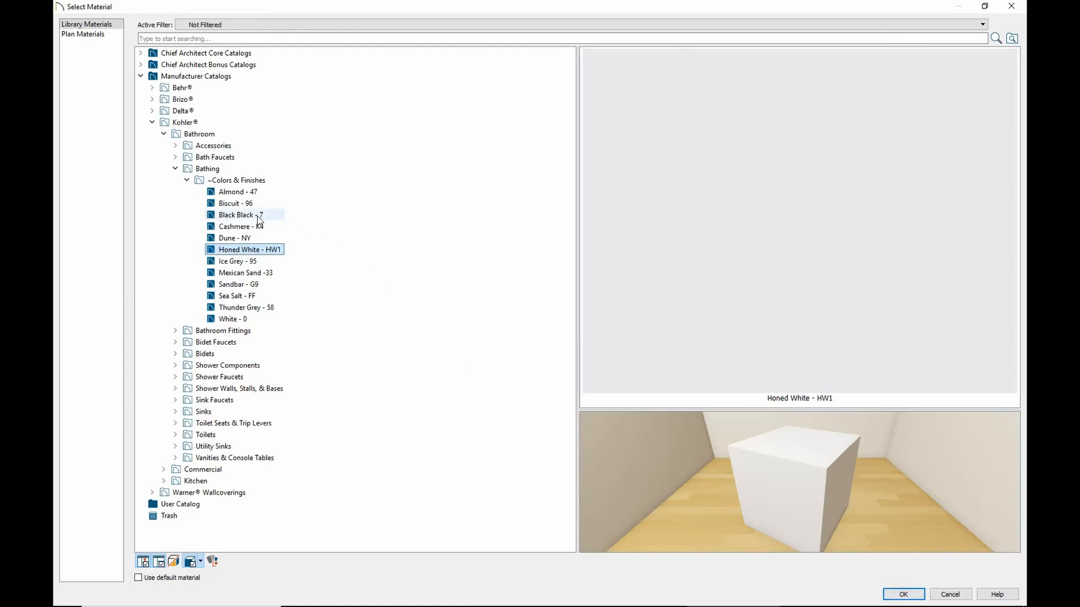
{"action": "left_click", "coordinate": [242, 215]}
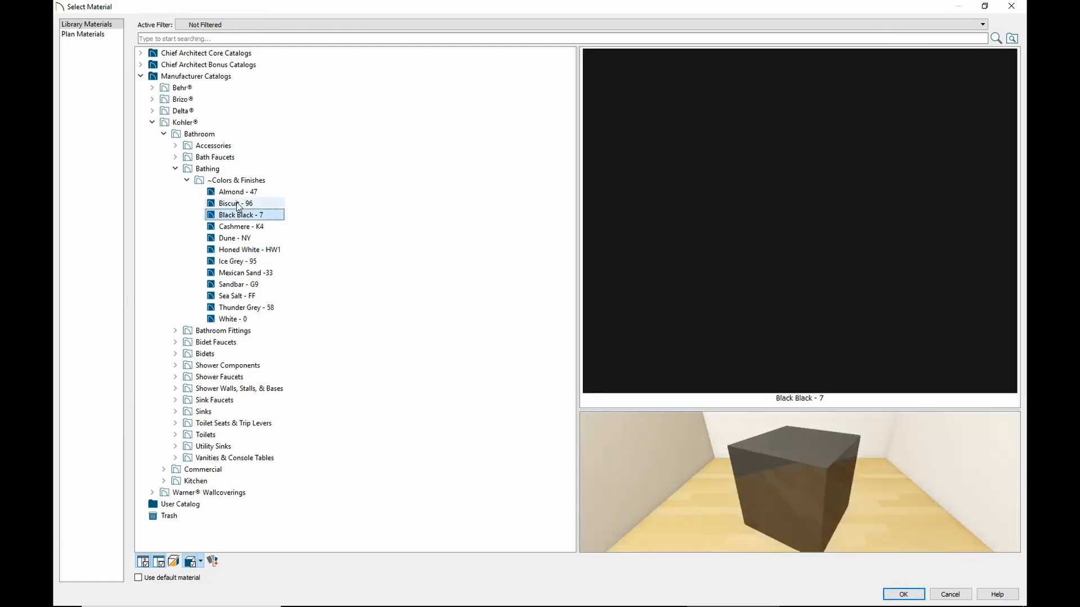
{"action": "left_click", "coordinate": [903, 594]}
{"action": "left_click", "coordinate": [460, 293]}
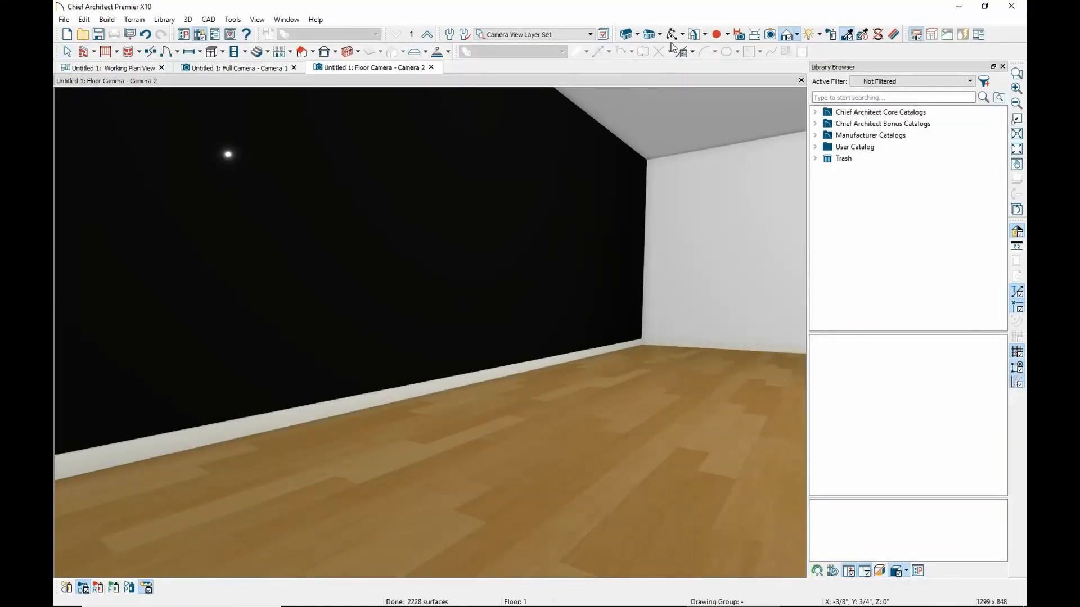
Repaint the long black interior wall with Kohler's Basalt - FT sink color after previewing Biscuit - 96 and Almond - 47
{"action": "key", "text": "Escape"}
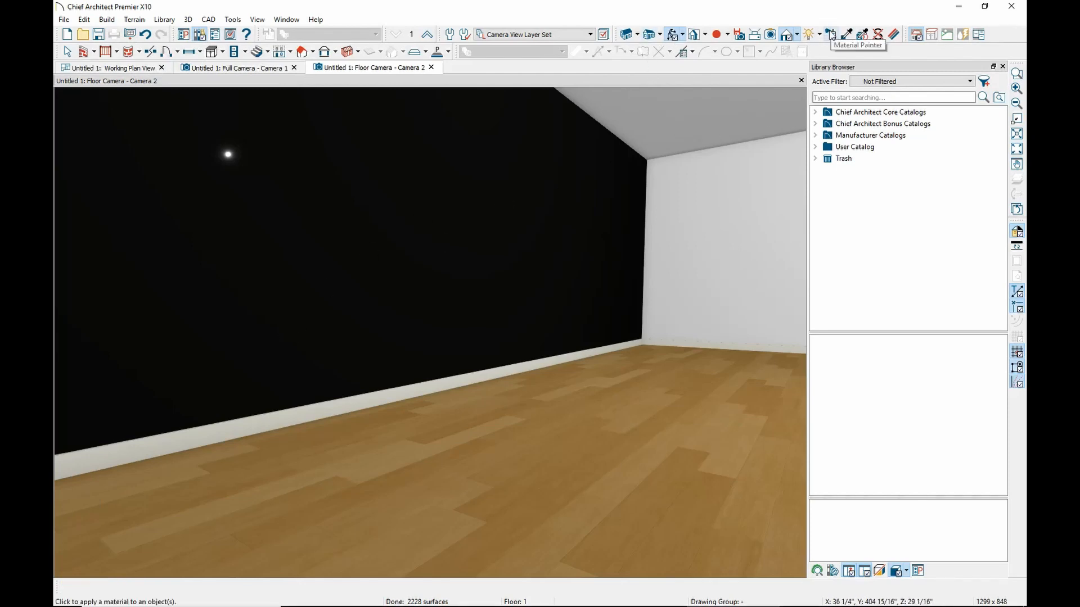
{"action": "left_click", "coordinate": [831, 35]}
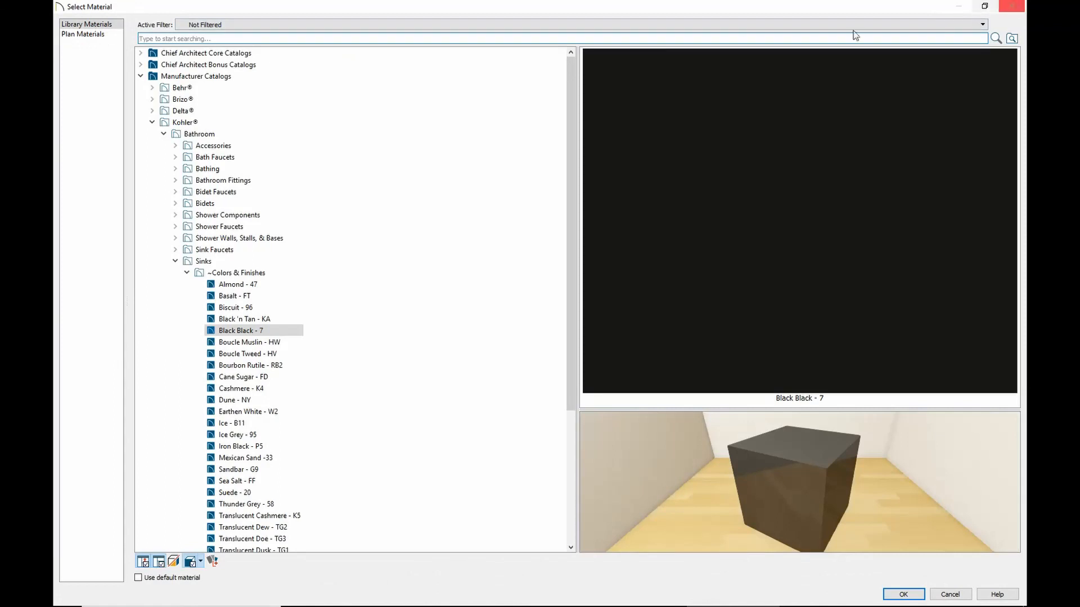
{"action": "left_click", "coordinate": [236, 308]}
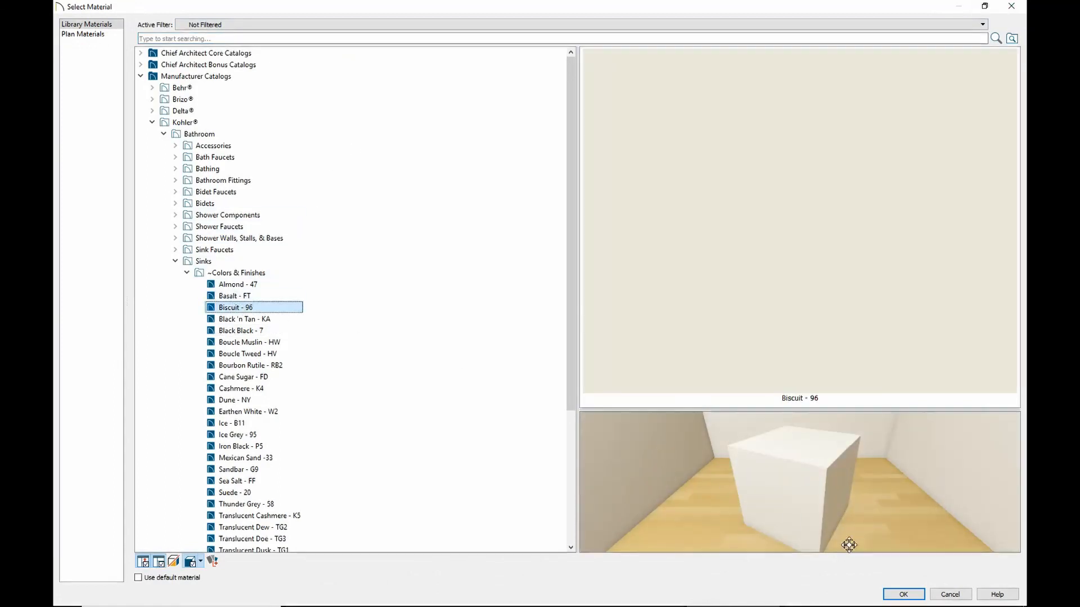
{"action": "left_click", "coordinate": [236, 296]}
{"action": "left_click", "coordinate": [238, 284]}
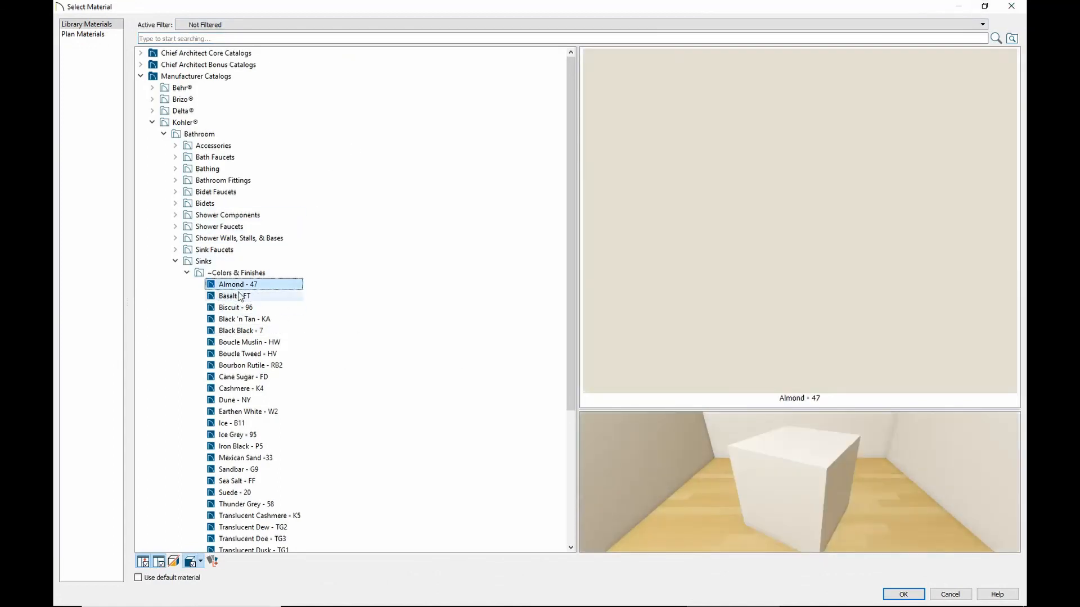
{"action": "left_click", "coordinate": [252, 297]}
{"action": "left_click", "coordinate": [887, 598]}
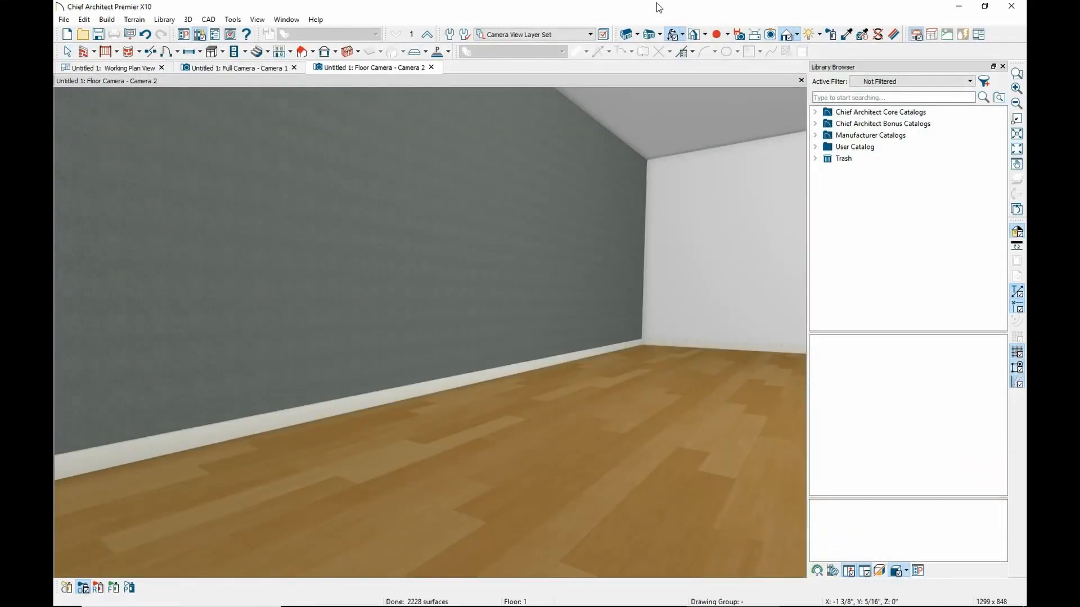
Return to the Working Plan View and open the specification of the large room below the two small rooms
{"action": "scroll", "coordinate": [586, 261], "scroll_direction": "down", "scroll_amount": 3}
{"action": "scroll", "coordinate": [565, 292], "scroll_direction": "up", "scroll_amount": 3}
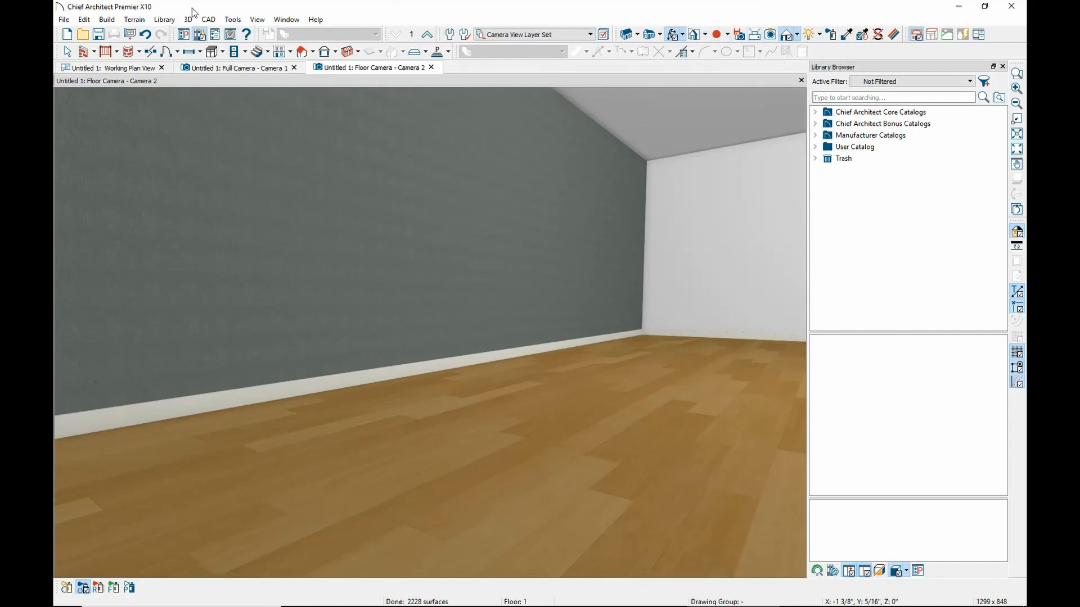
{"action": "left_click", "coordinate": [61, 51]}
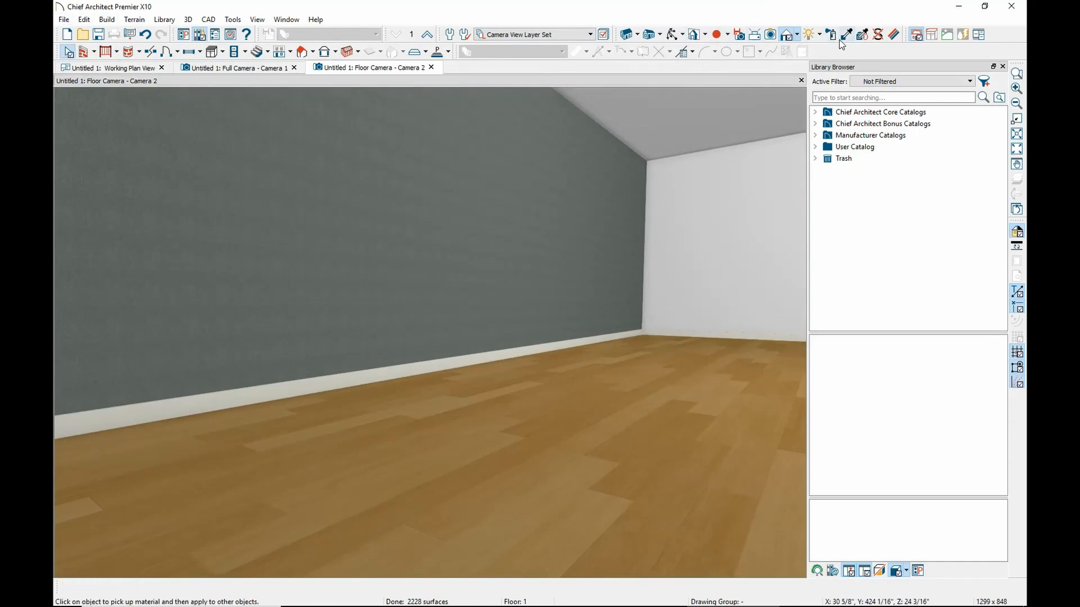
{"action": "left_click", "coordinate": [672, 34]}
{"action": "left_click_drag", "start_coordinate": [707, 263], "coordinate": [646, 320]}
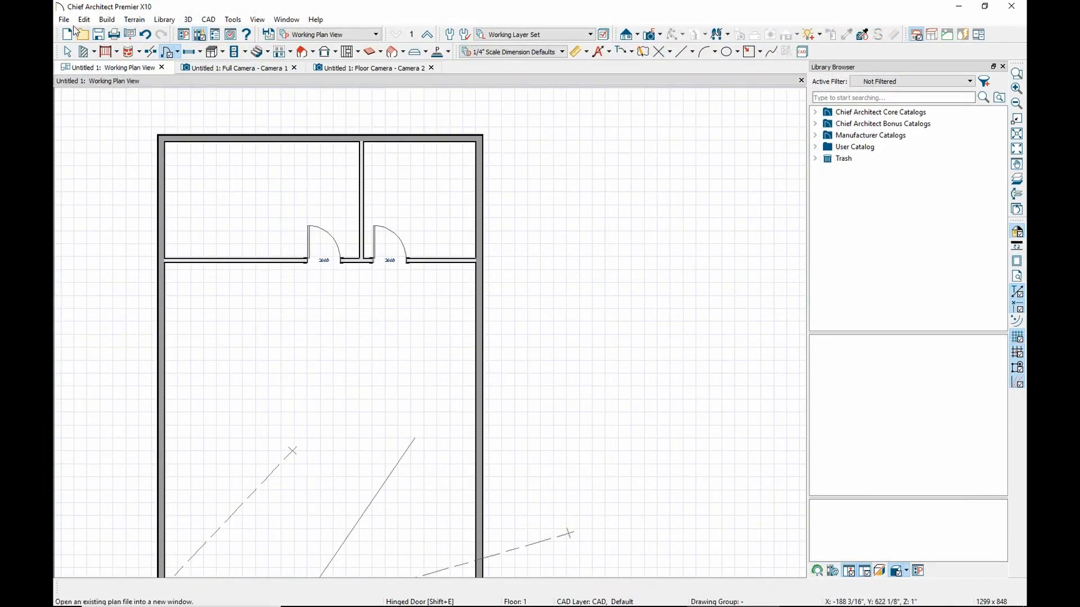
{"action": "left_click", "coordinate": [61, 52]}
{"action": "left_click", "coordinate": [329, 341]}
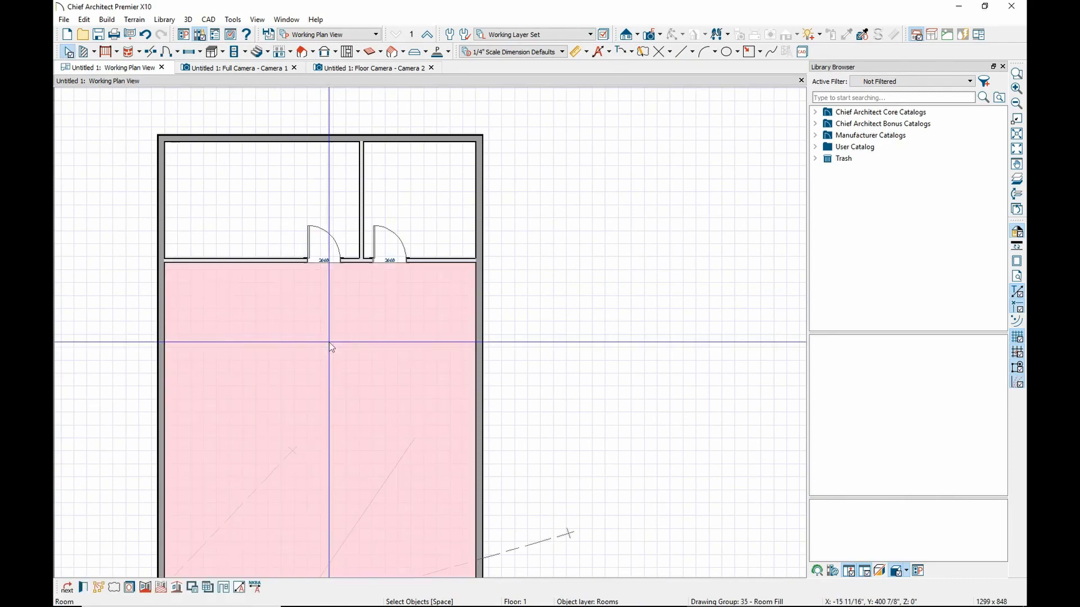
{"action": "double_click", "coordinate": [322, 305]}
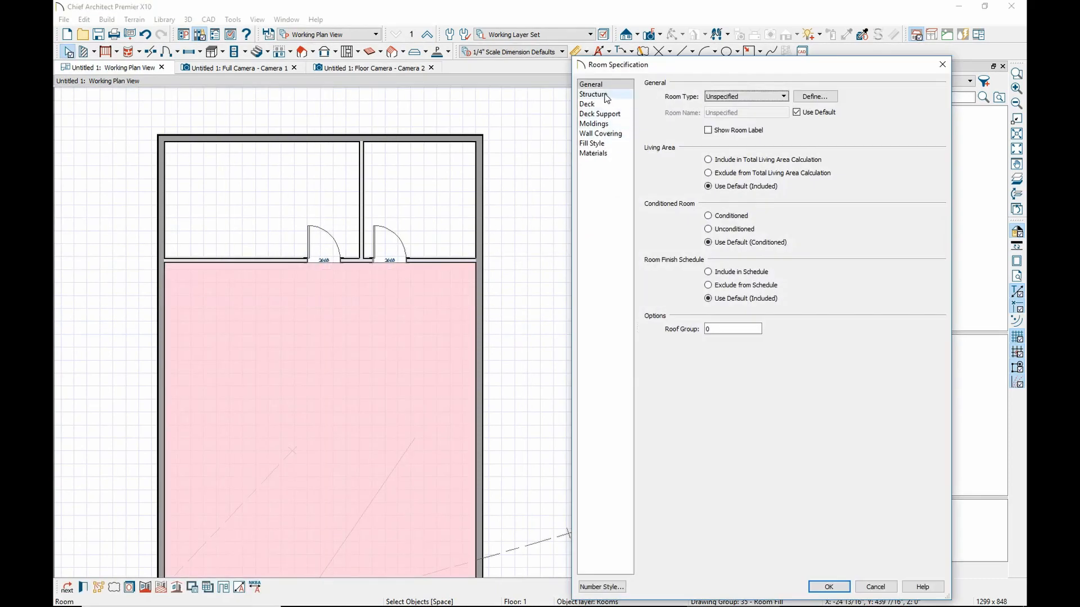
Review the room's moldings, wall covering, deck, structure, materials and fill style settings, and close the specification
{"action": "left_click", "coordinate": [595, 124]}
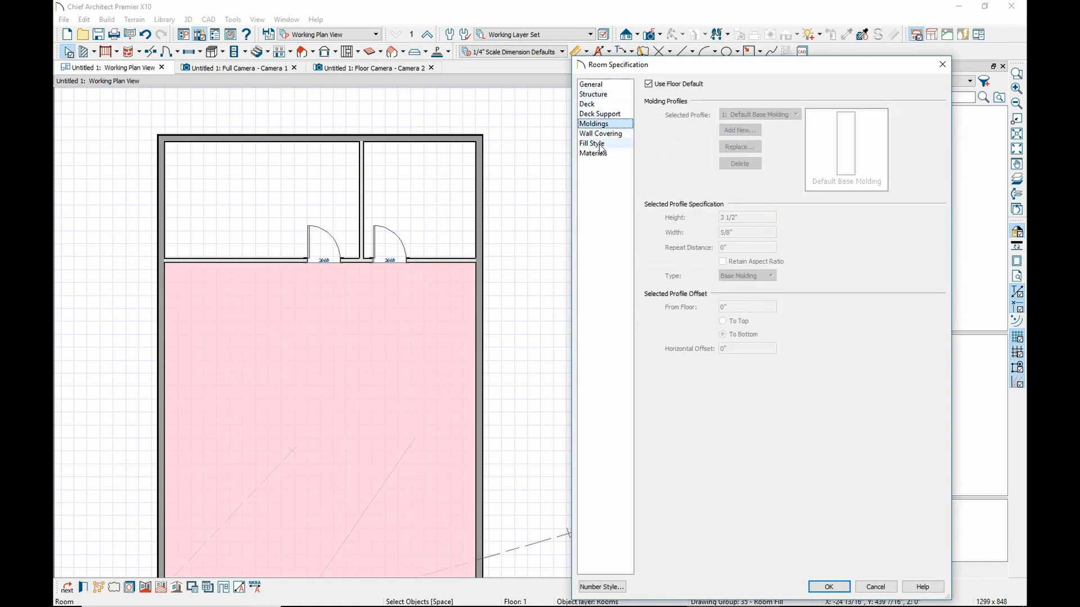
{"action": "left_click", "coordinate": [599, 144]}
{"action": "left_click", "coordinate": [606, 135]}
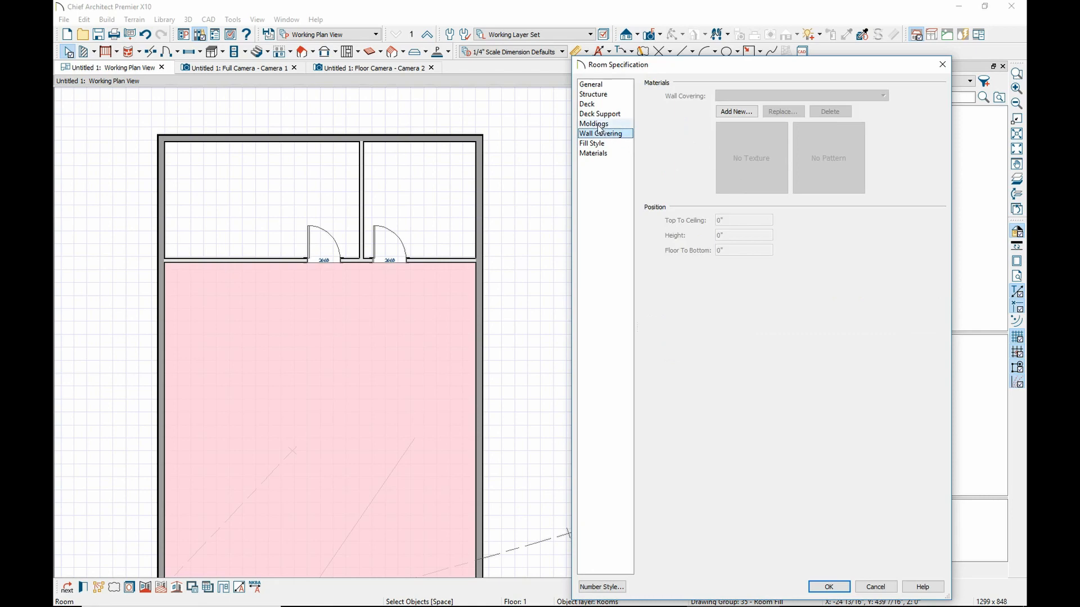
{"action": "left_click", "coordinate": [603, 114]}
{"action": "left_click", "coordinate": [594, 105]}
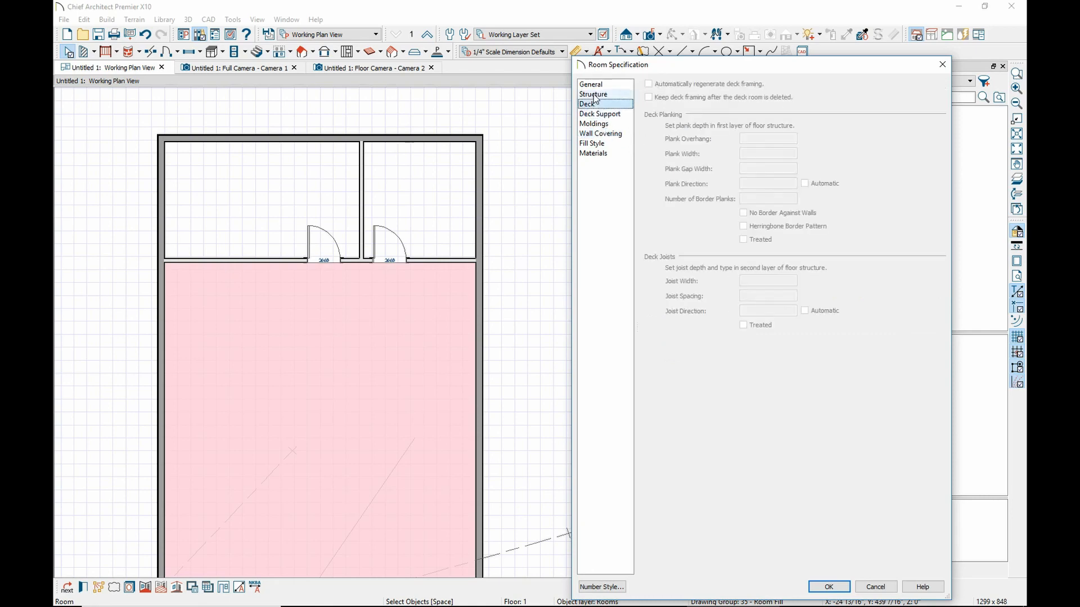
{"action": "left_click", "coordinate": [594, 94]}
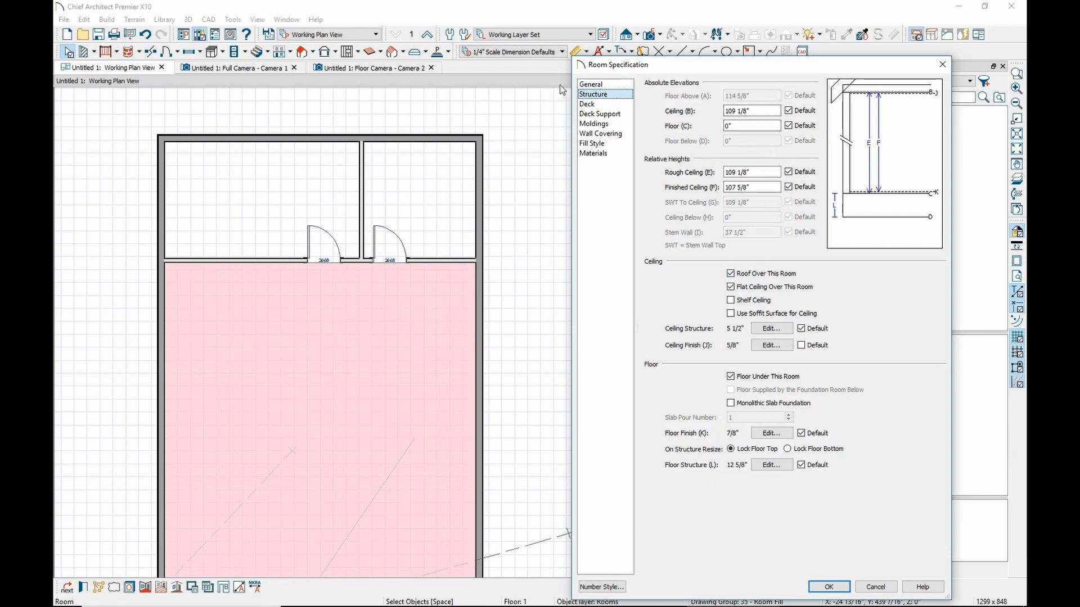
{"action": "left_click", "coordinate": [588, 85]}
{"action": "left_click", "coordinate": [599, 155]}
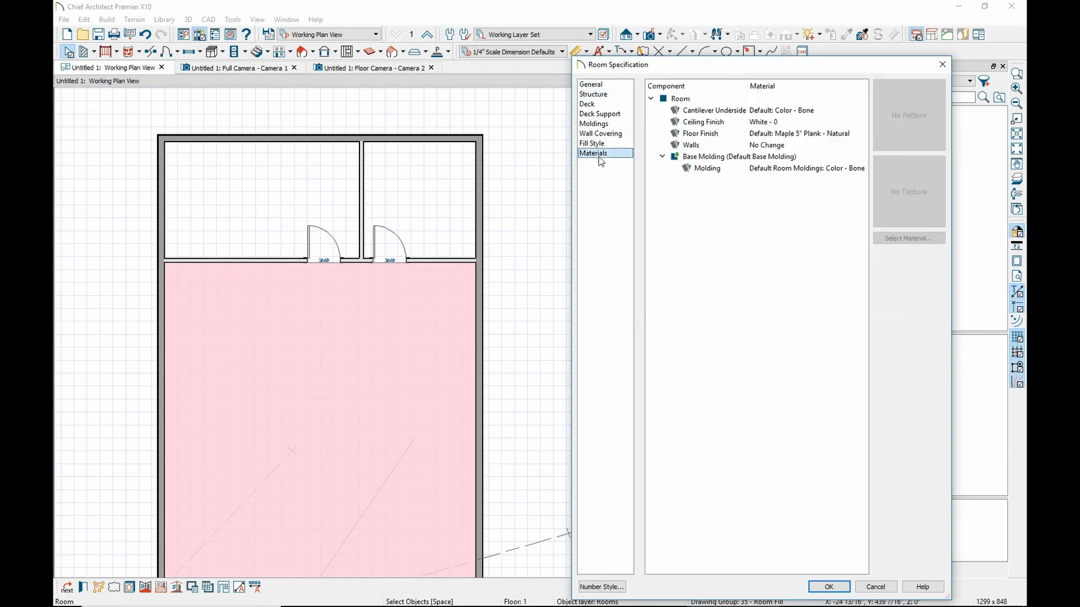
{"action": "left_click", "coordinate": [603, 144]}
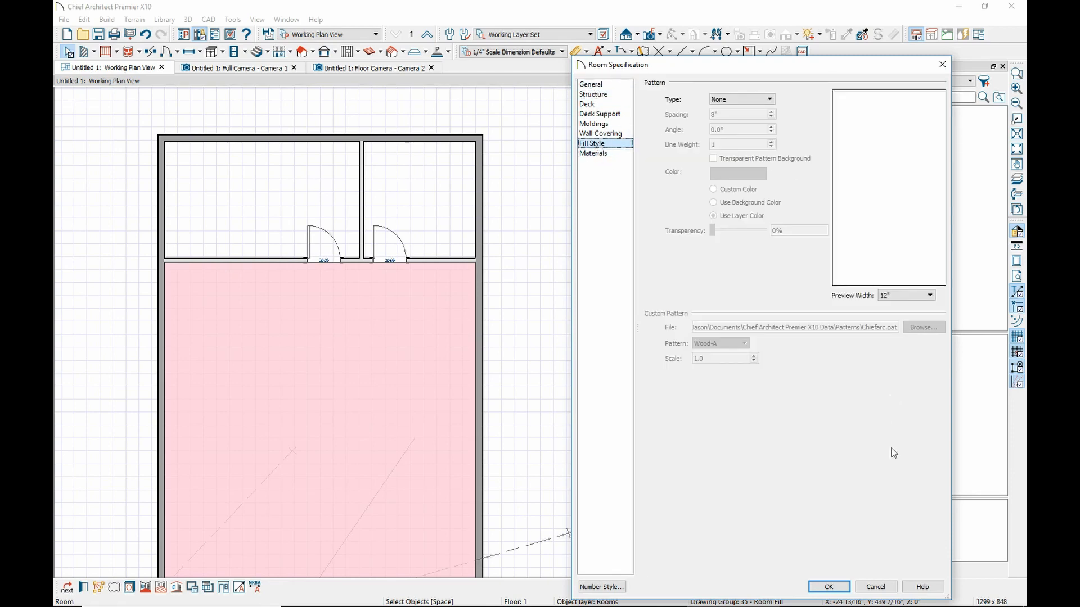
{"action": "left_click", "coordinate": [849, 589]}
Place a hinged exterior door in the large room's lower exterior wall, slightly right of its middle
{"action": "scroll", "coordinate": [318, 242], "scroll_direction": "down", "scroll_amount": 2}
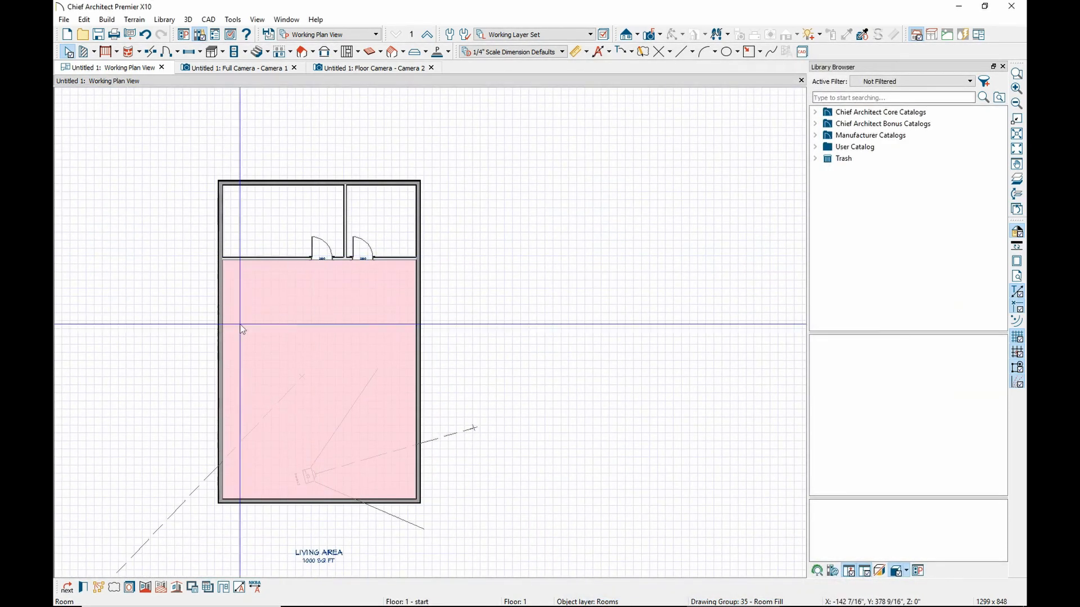
{"action": "left_click", "coordinate": [167, 52]}
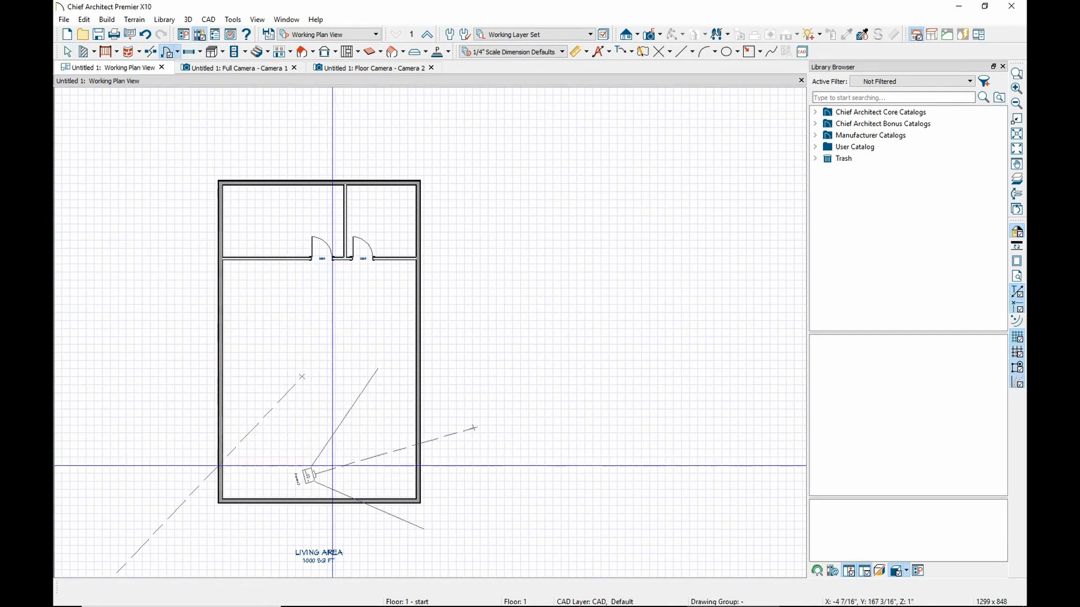
{"action": "left_click", "coordinate": [356, 500]}
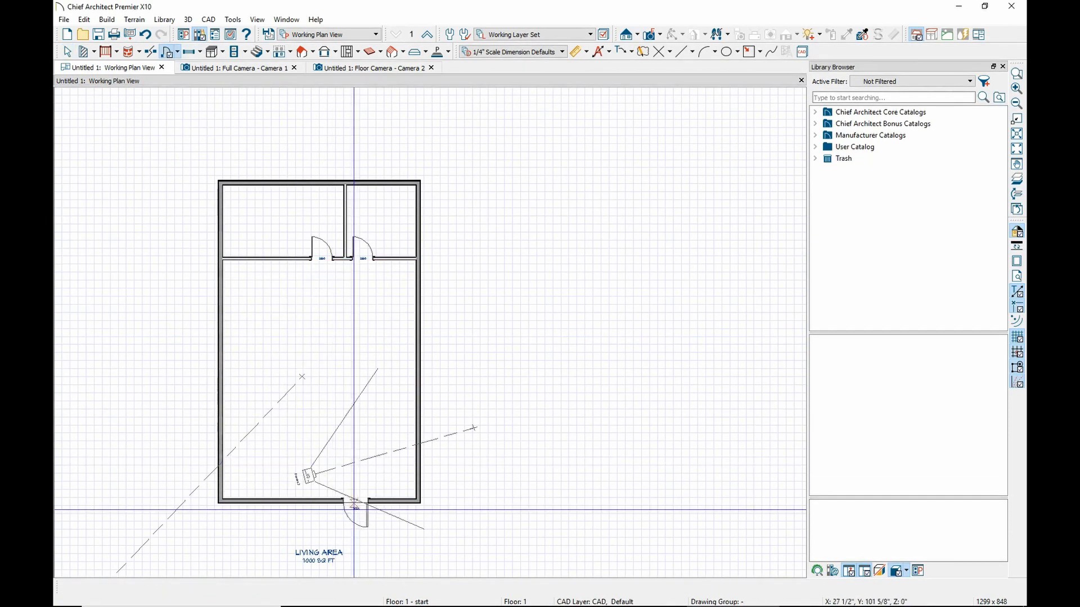
Place one window beside the new exterior door and one in each of the large room's two side walls
{"action": "left_click", "coordinate": [193, 54]}
{"action": "left_click", "coordinate": [315, 500]}
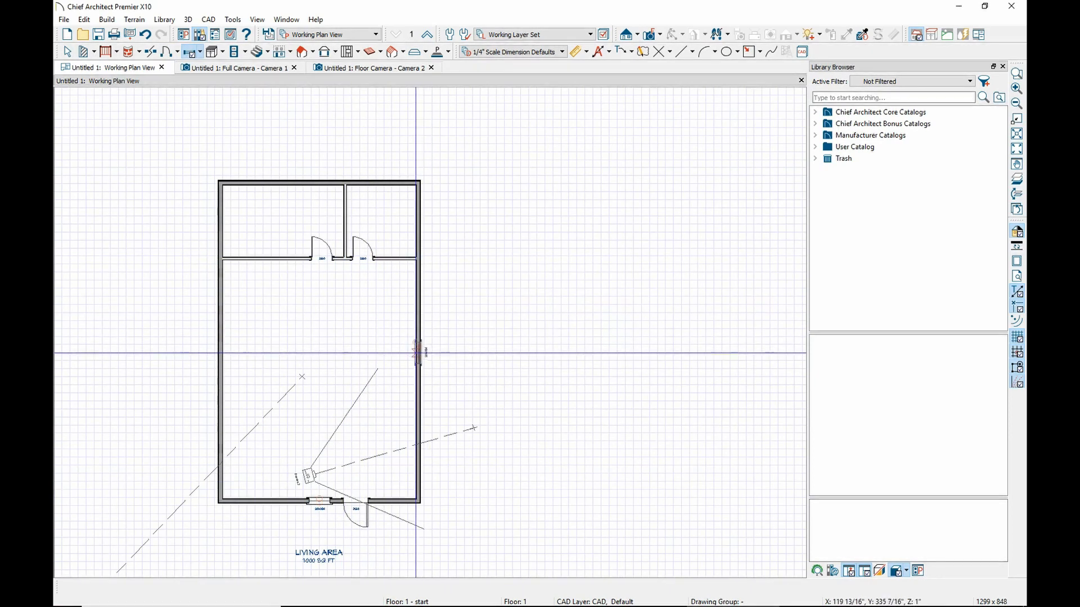
{"action": "left_click", "coordinate": [418, 352]}
{"action": "left_click", "coordinate": [220, 356]}
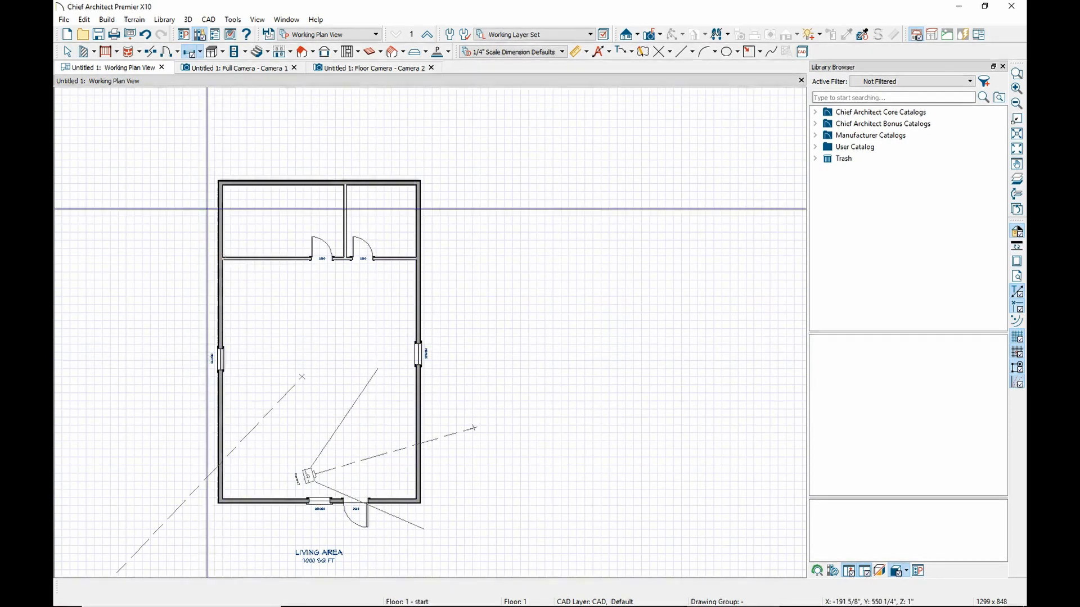
Center the left and right side windows along the large room's side walls using Center Object
{"action": "left_click", "coordinate": [68, 52]}
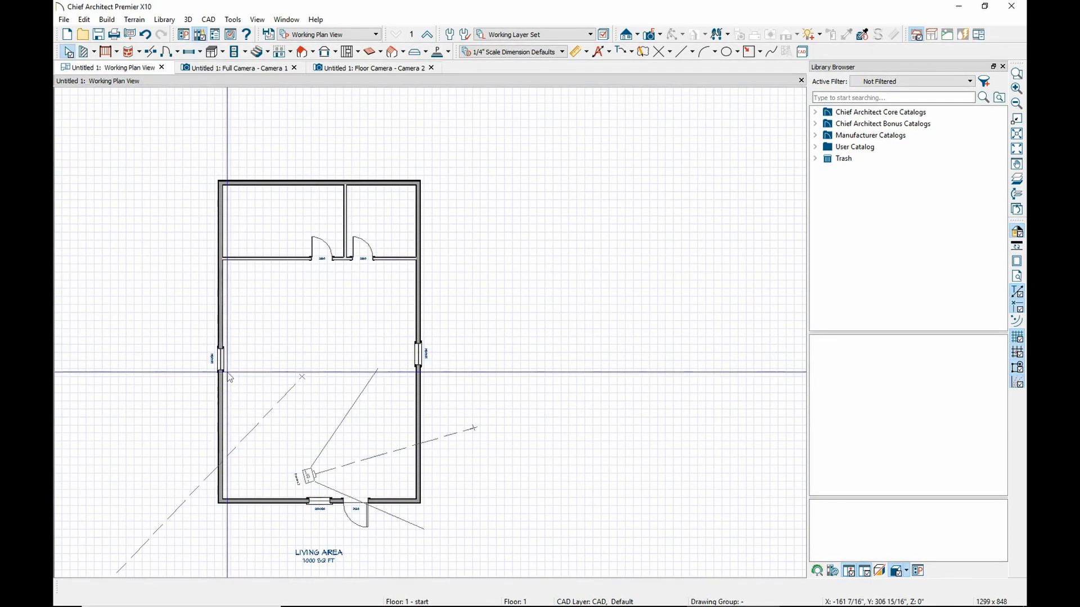
{"action": "left_click", "coordinate": [221, 364]}
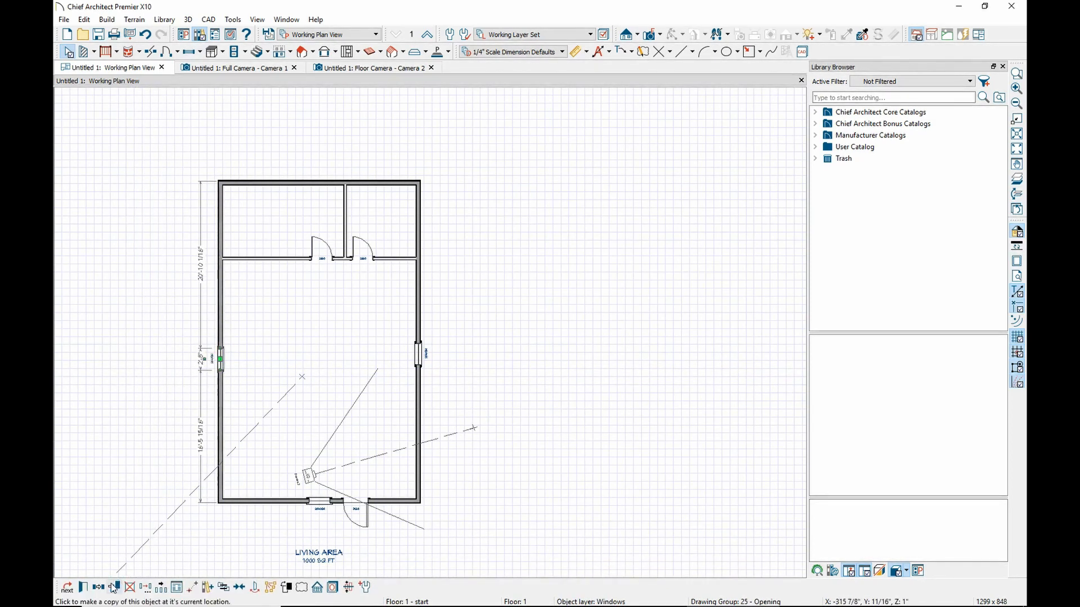
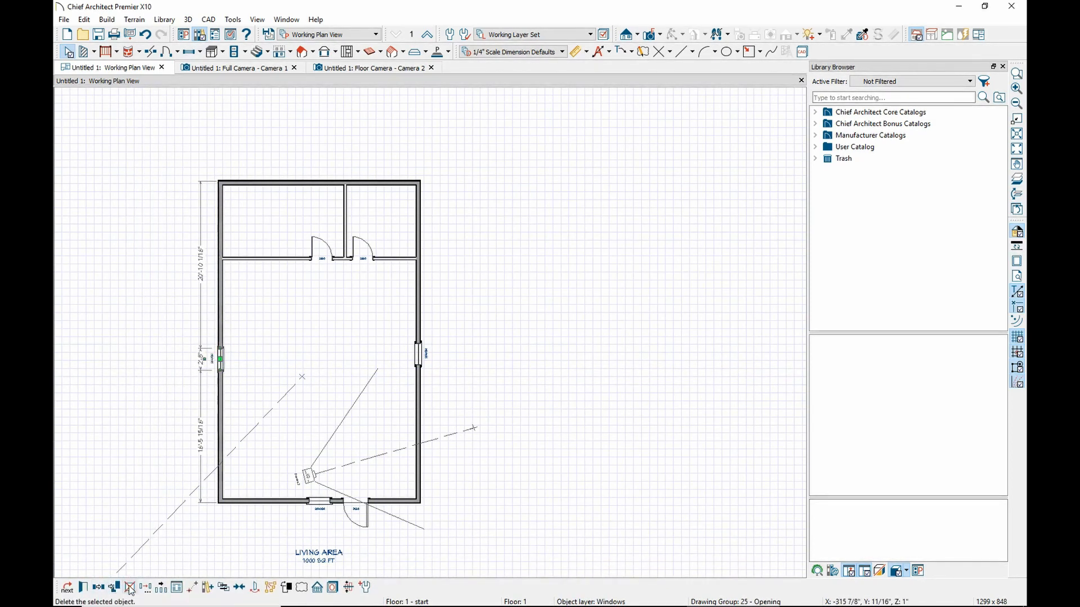
{"action": "left_click", "coordinate": [243, 591]}
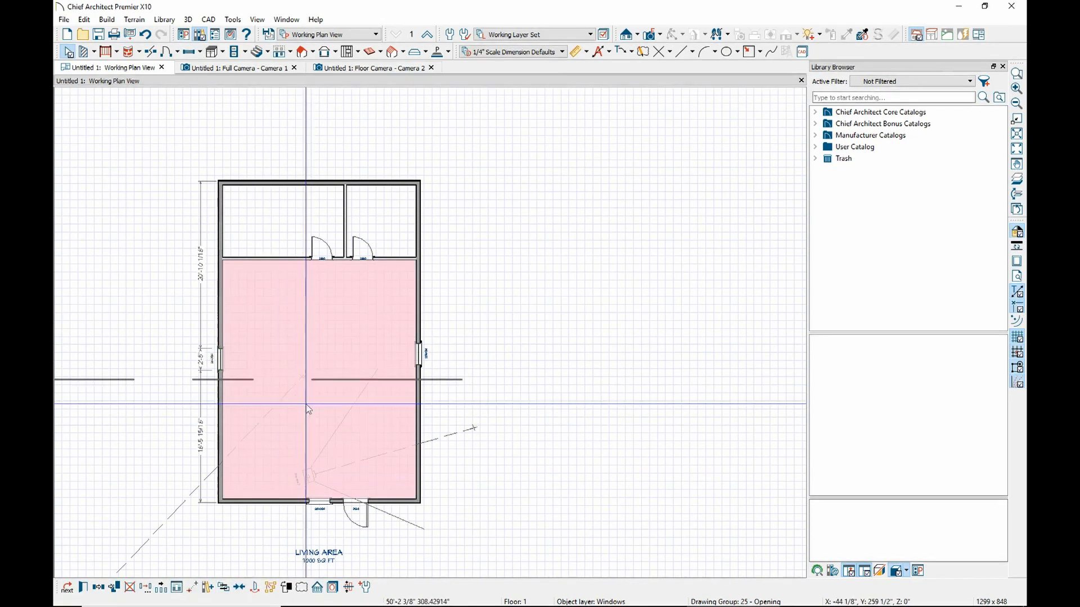
{"action": "left_click", "coordinate": [312, 370]}
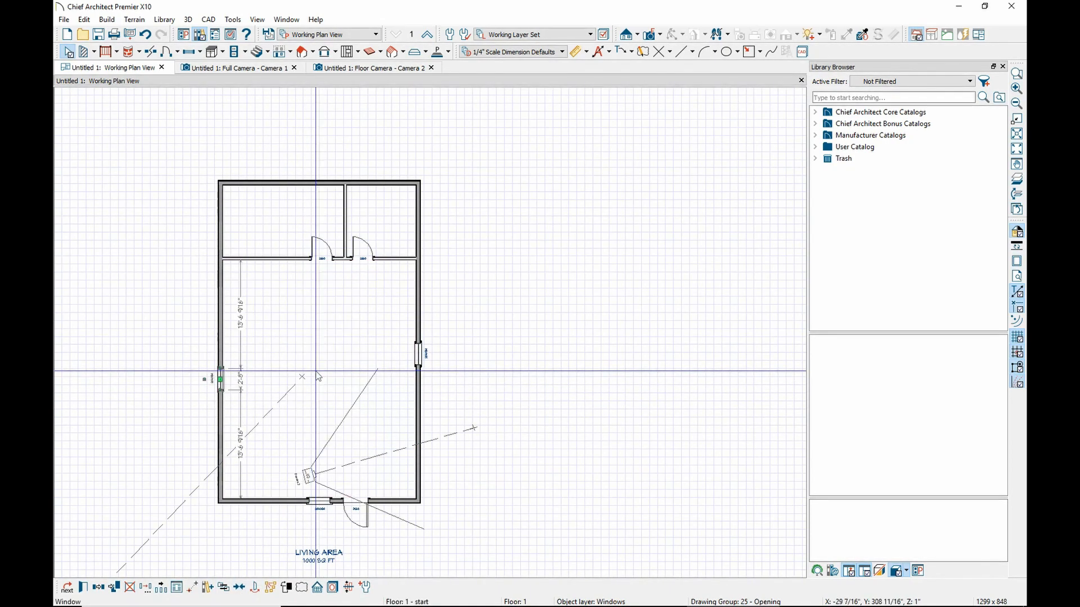
{"action": "left_click", "coordinate": [417, 353]}
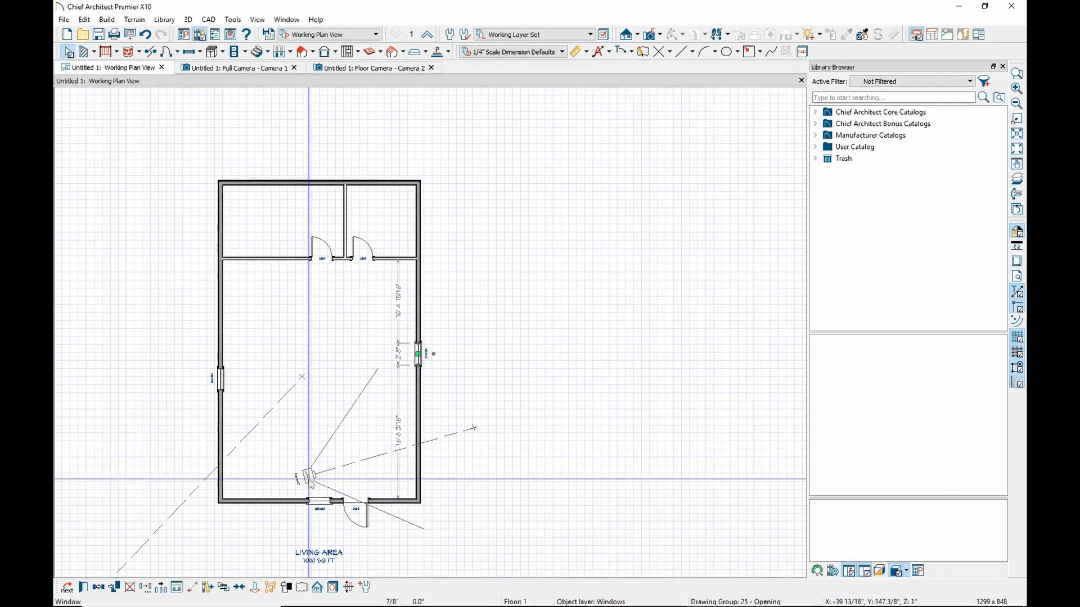
{"action": "left_click", "coordinate": [244, 592]}
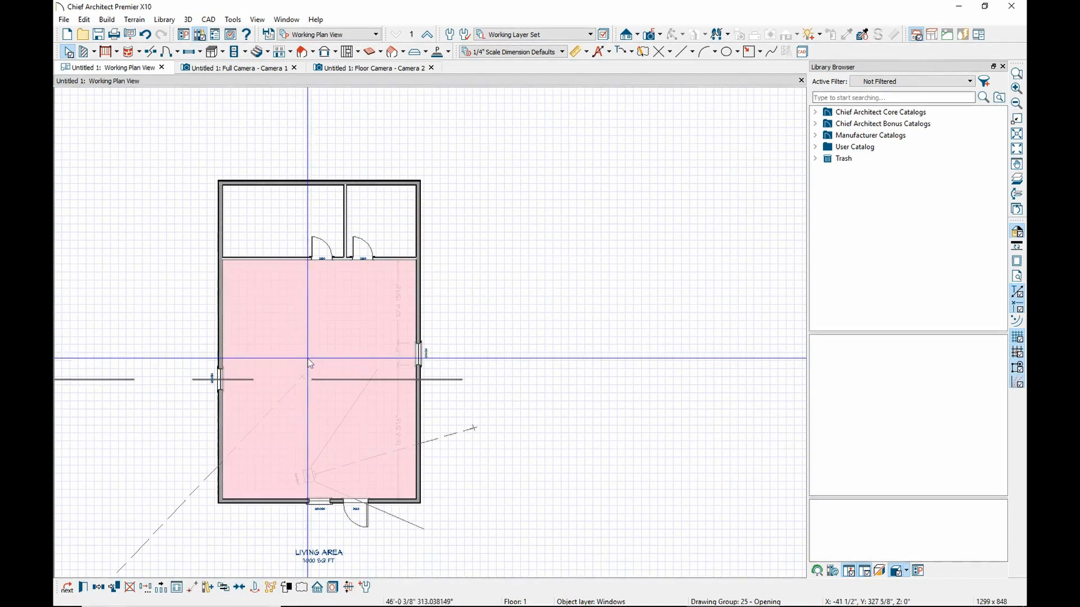
{"action": "left_click", "coordinate": [320, 369]}
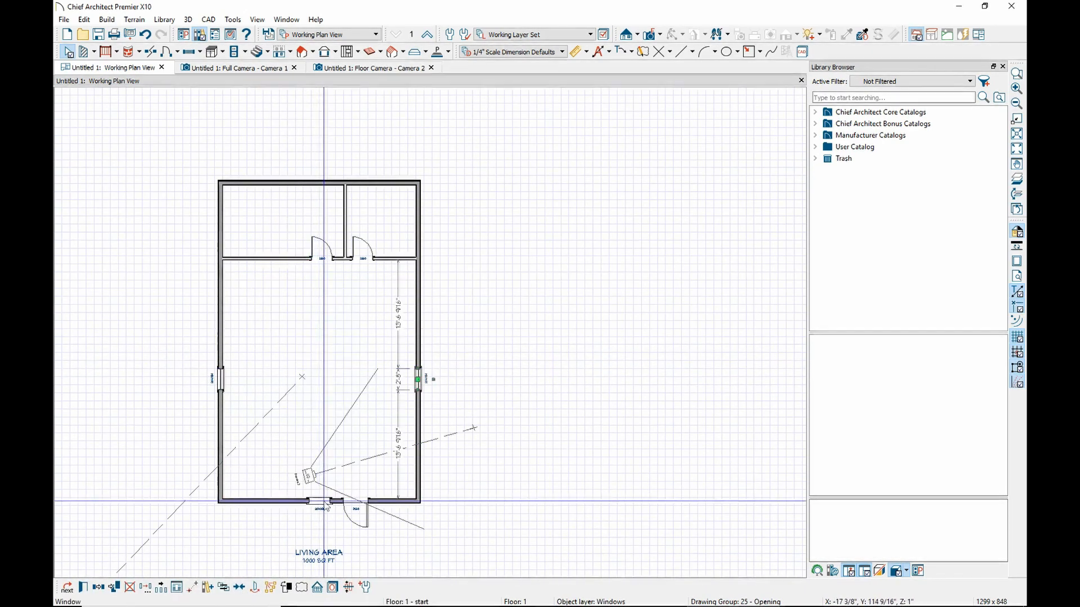
Center the window beside the exterior door across the width of the large room
{"action": "left_click", "coordinate": [308, 514]}
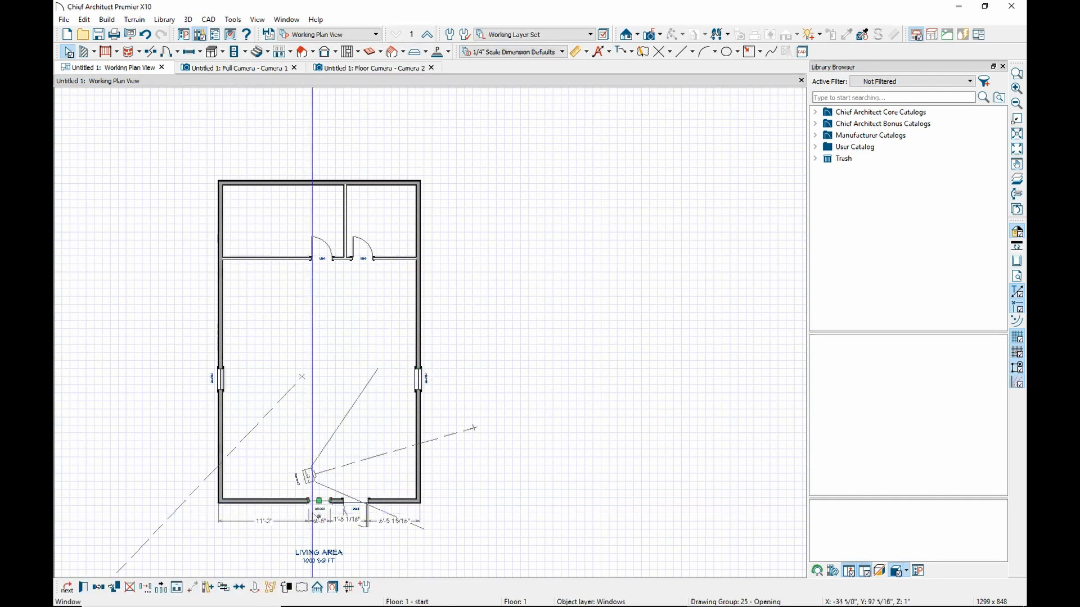
{"action": "left_click", "coordinate": [244, 589]}
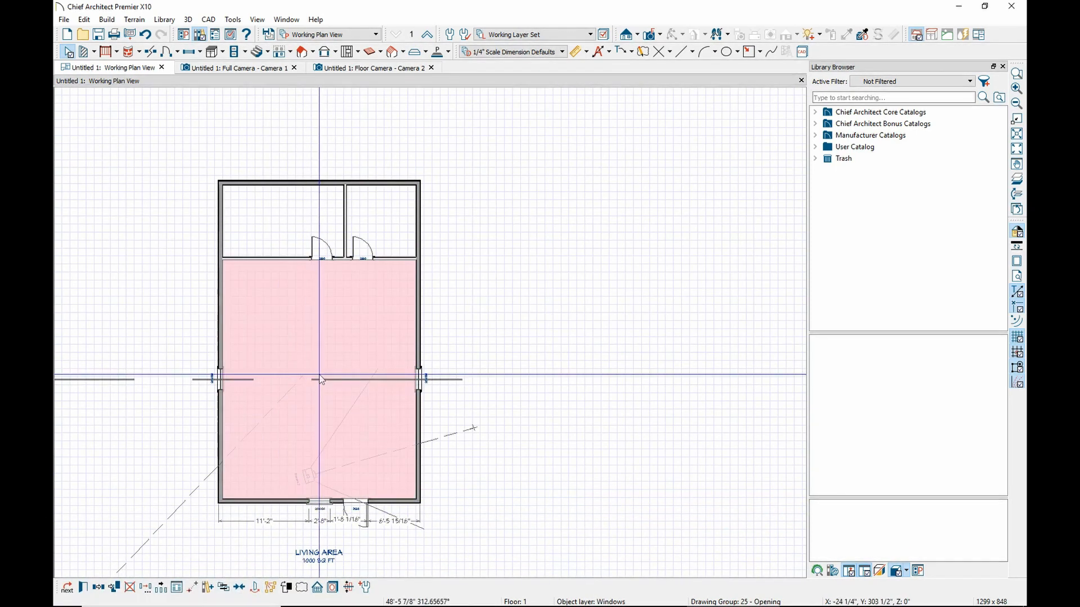
{"action": "left_click", "coordinate": [322, 328]}
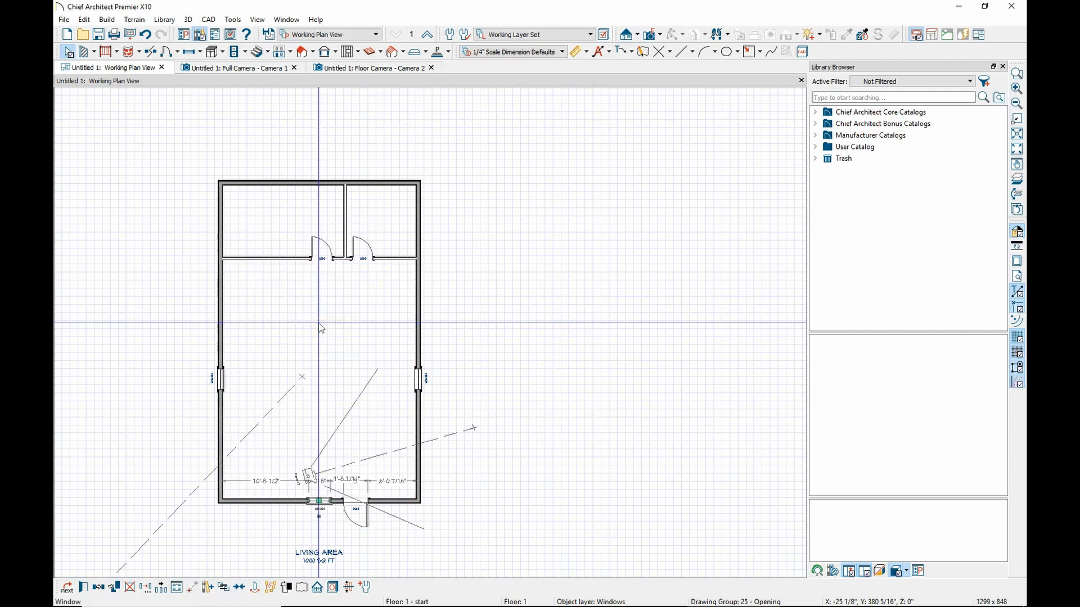
Move the exterior door to about 4'-11 1/2" from the right side wall and flip its swing into the room
{"action": "left_click", "coordinate": [360, 509]}
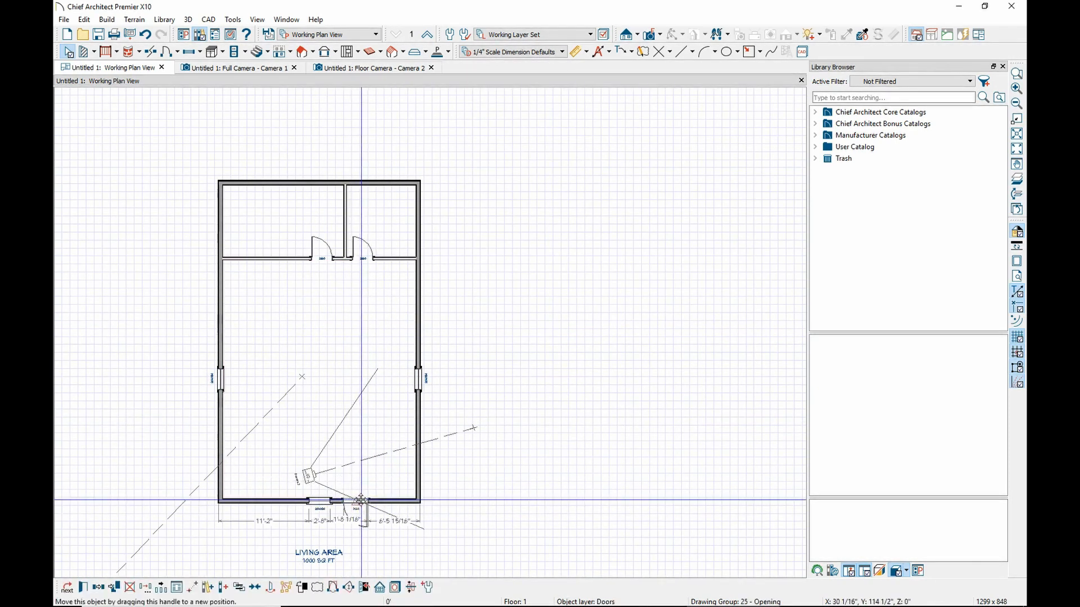
{"action": "left_click_drag", "start_coordinate": [361, 500], "coordinate": [365, 500]}
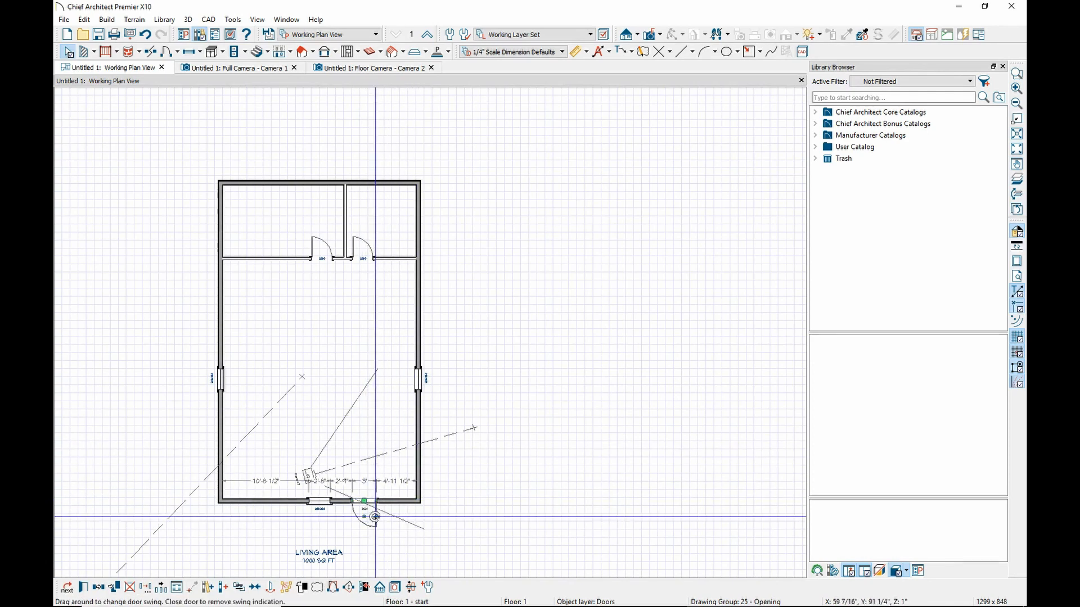
{"action": "left_click", "coordinate": [369, 500]}
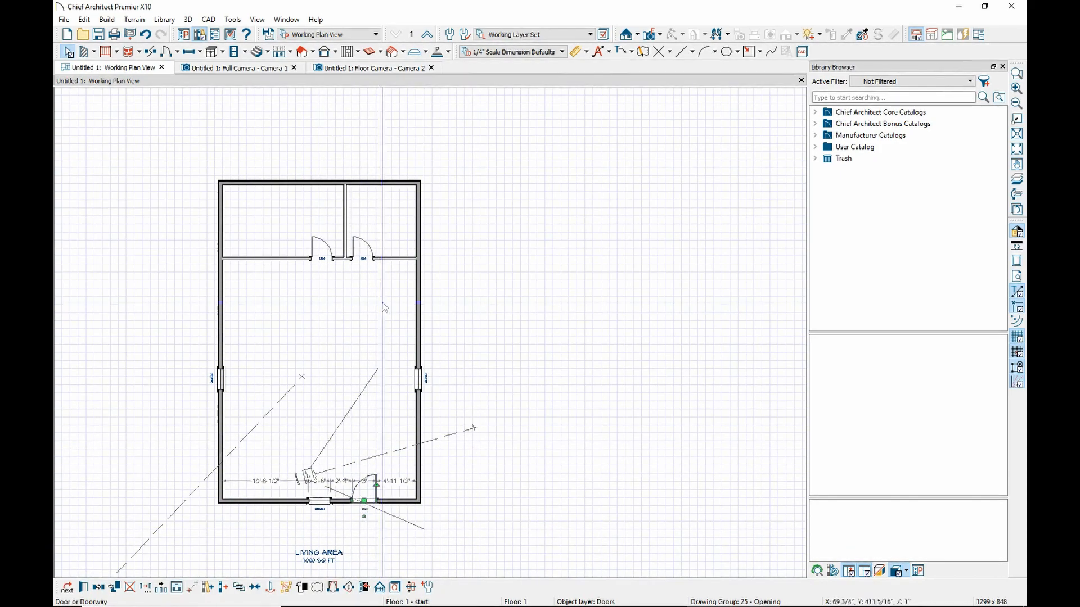
In the full camera view, set the window beside the exterior door to 2 lites across and 2 lites vertical
{"action": "scroll", "coordinate": [323, 331], "scroll_direction": "down", "scroll_amount": 1}
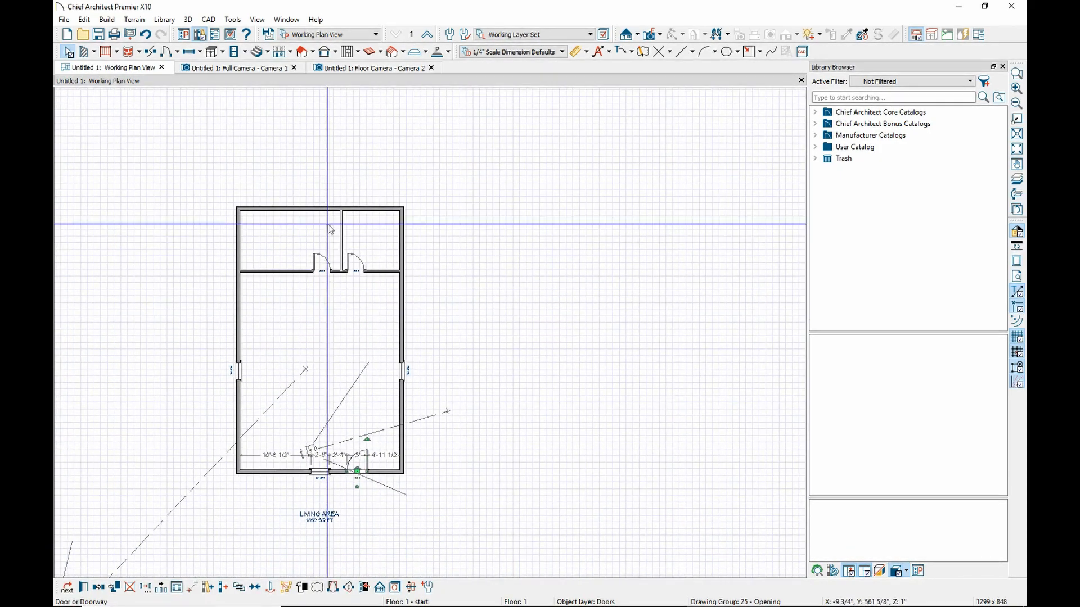
{"action": "left_click", "coordinate": [267, 68]}
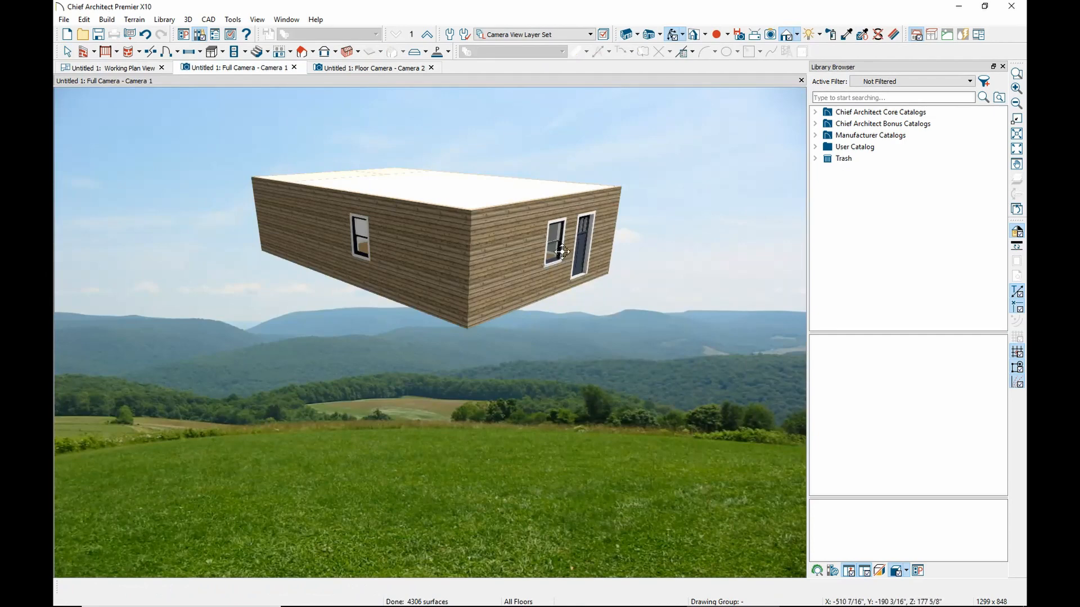
{"action": "middle_click_drag", "start_coordinate": [562, 252], "coordinate": [442, 214]}
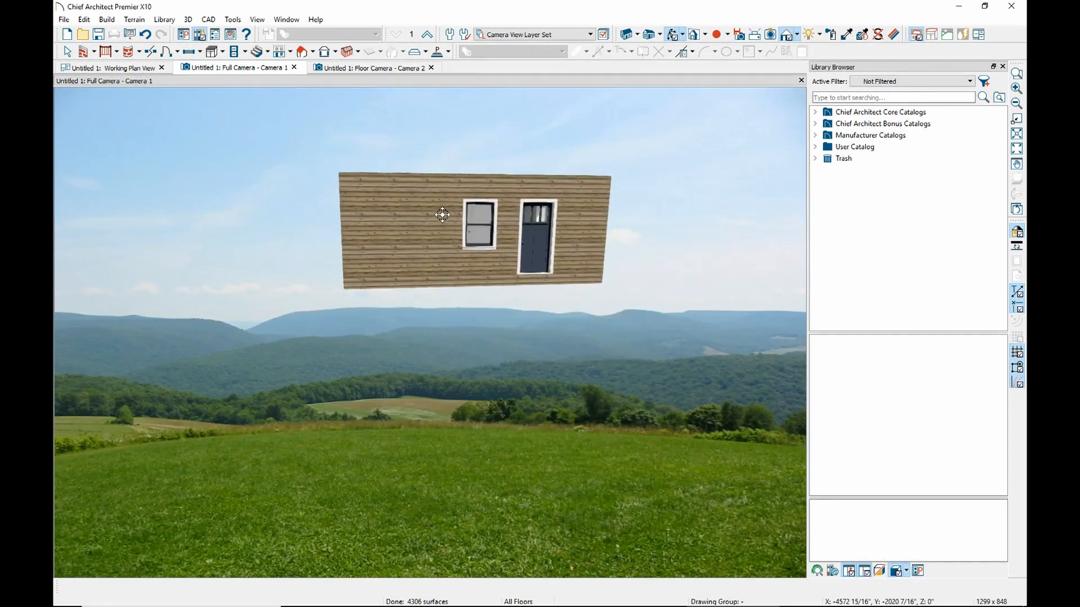
{"action": "scroll", "coordinate": [443, 214], "scroll_direction": "up", "scroll_amount": 6}
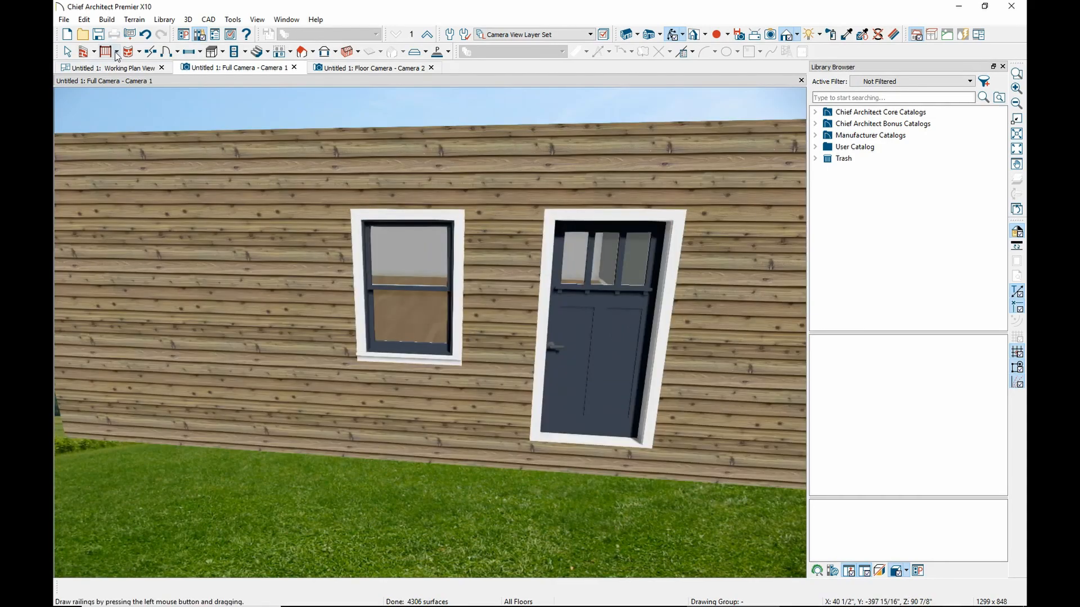
{"action": "left_click", "coordinate": [68, 51]}
{"action": "left_click", "coordinate": [415, 273]}
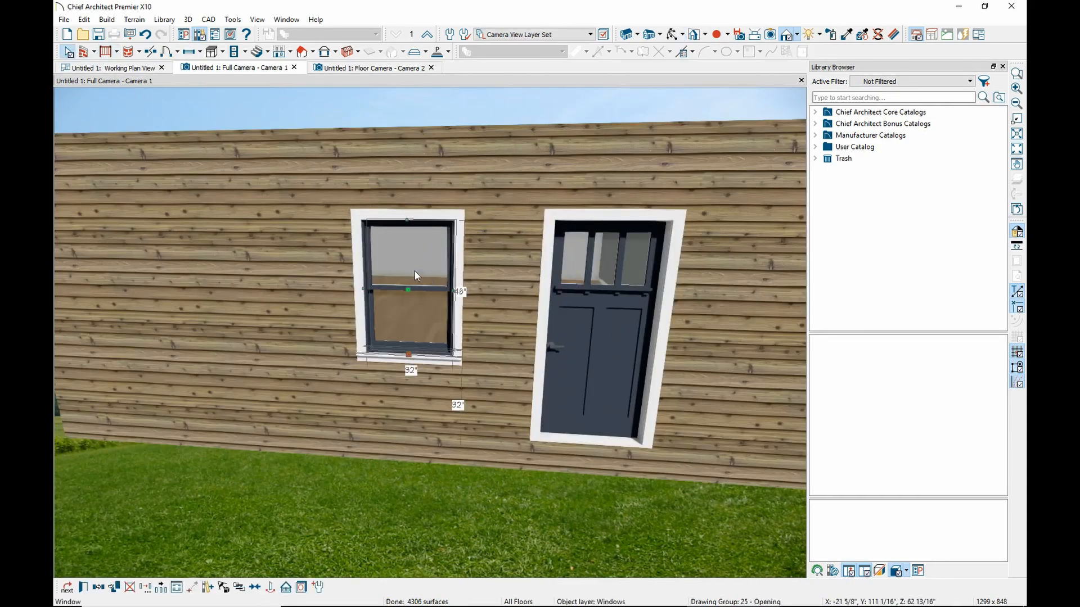
{"action": "double_click", "coordinate": [414, 271]}
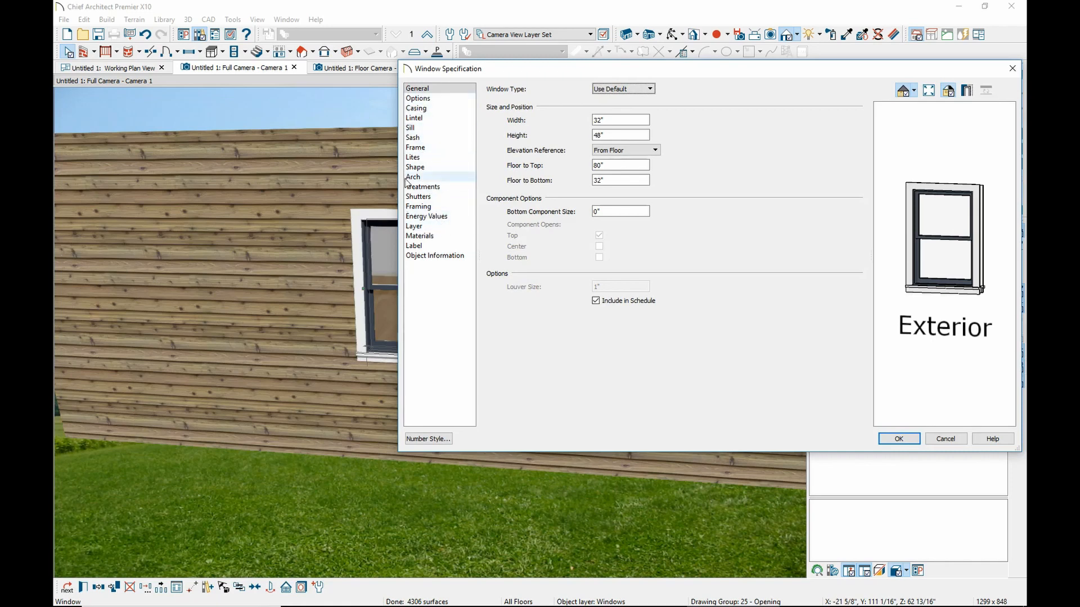
{"action": "left_click", "coordinate": [416, 158]}
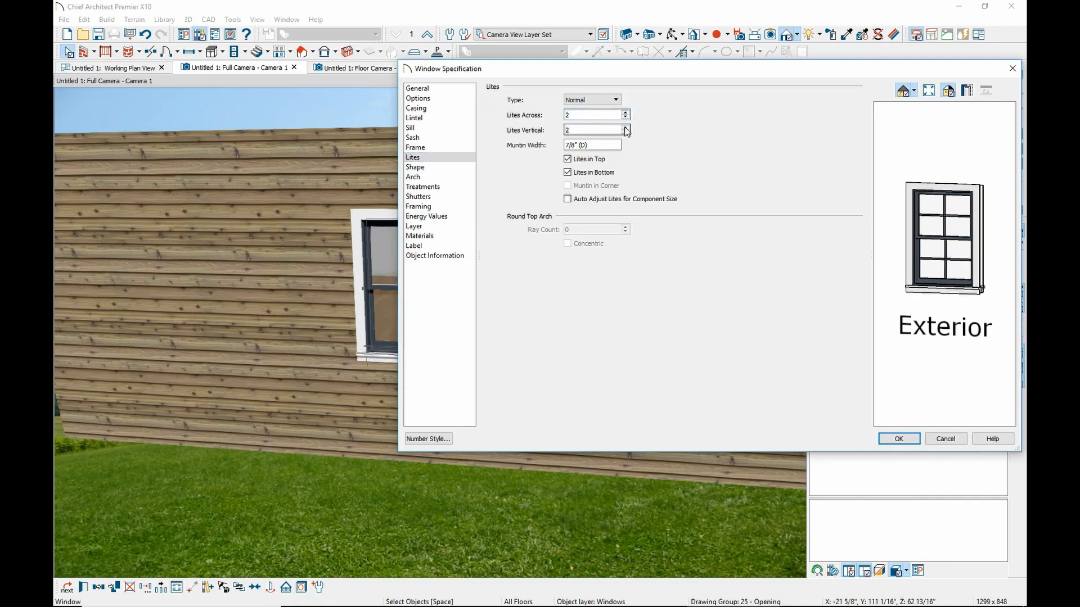
{"action": "left_click_drag", "start_coordinate": [558, 70], "coordinate": [640, 83]}
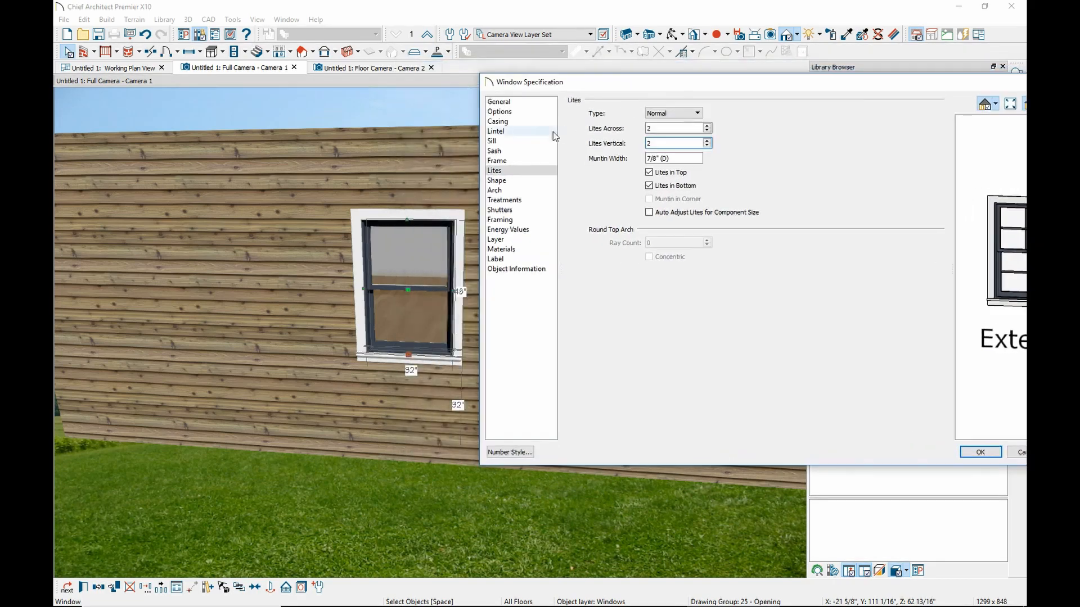
Review the window's sill, casing, shutter and framing settings, and accept its specification
{"action": "left_click", "coordinate": [498, 141]}
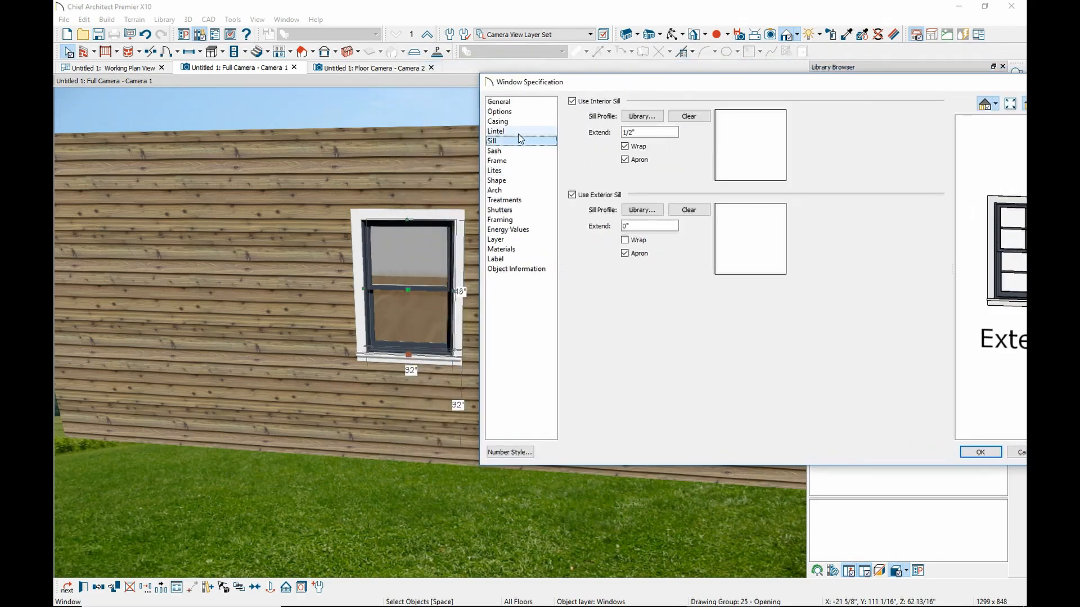
{"action": "left_click", "coordinate": [500, 121]}
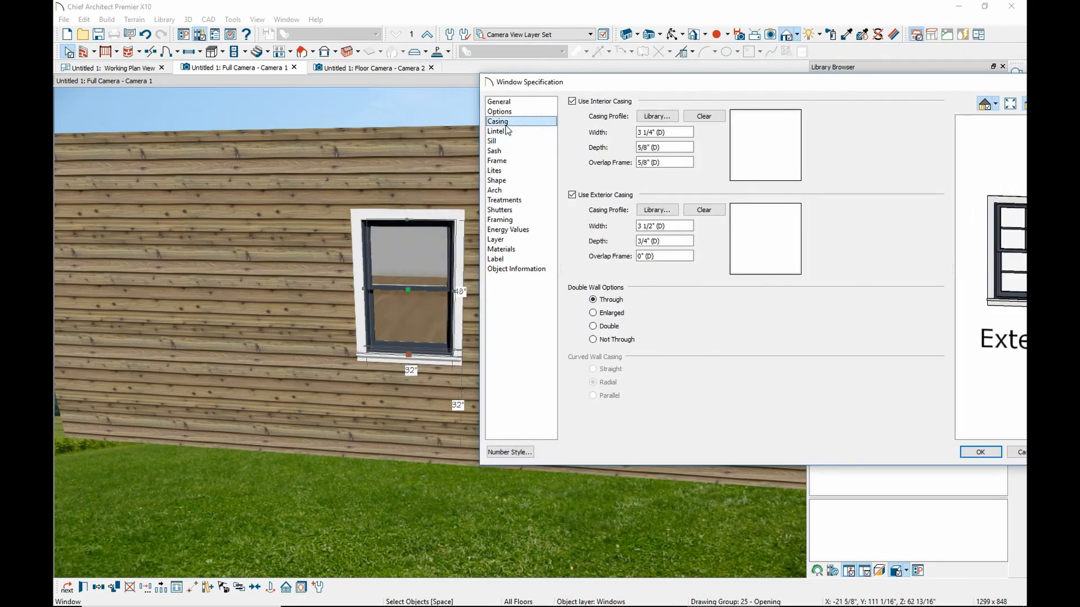
{"action": "left_click", "coordinate": [511, 211]}
{"action": "left_click", "coordinate": [509, 224]}
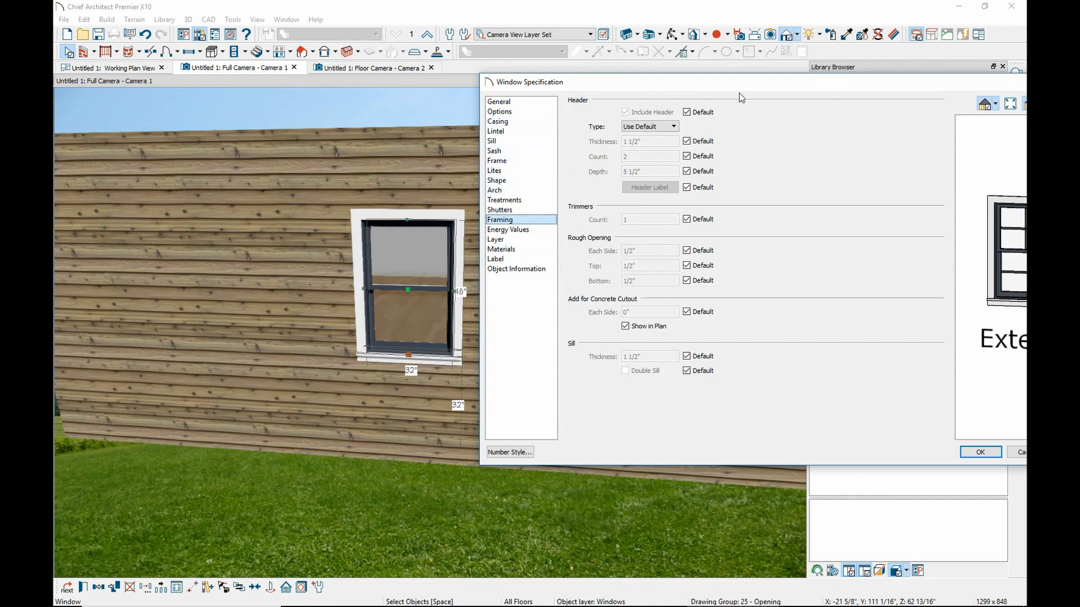
{"action": "left_click_drag", "start_coordinate": [742, 95], "coordinate": [549, 85]}
{"action": "left_click", "coordinate": [786, 442]}
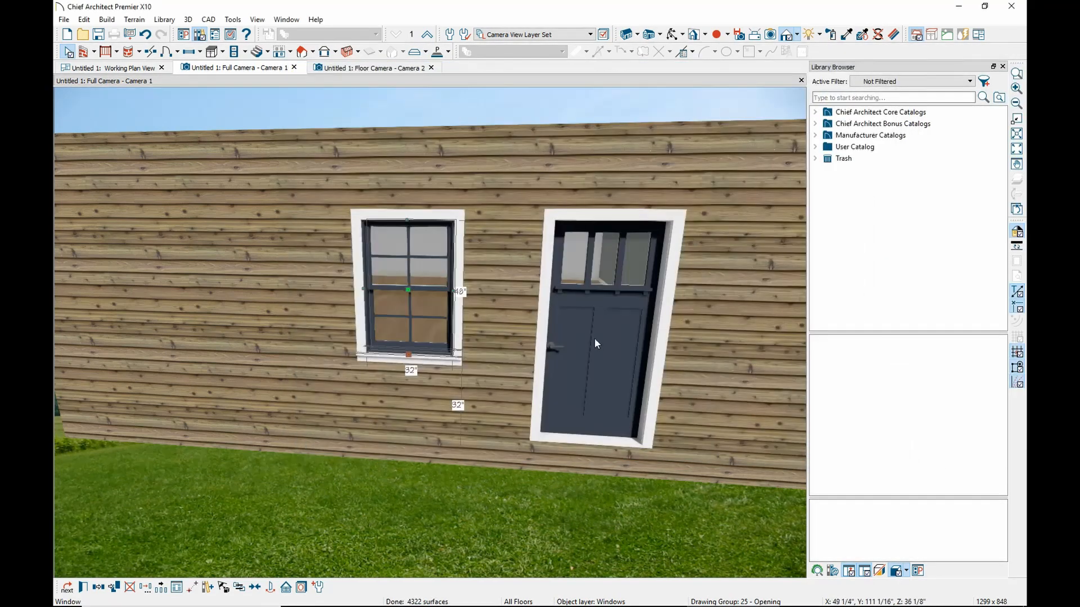
Place a copy of the divided-lite window on the front wall, on the side away from the door
{"action": "scroll", "coordinate": [436, 260], "scroll_direction": "down", "scroll_amount": 5}
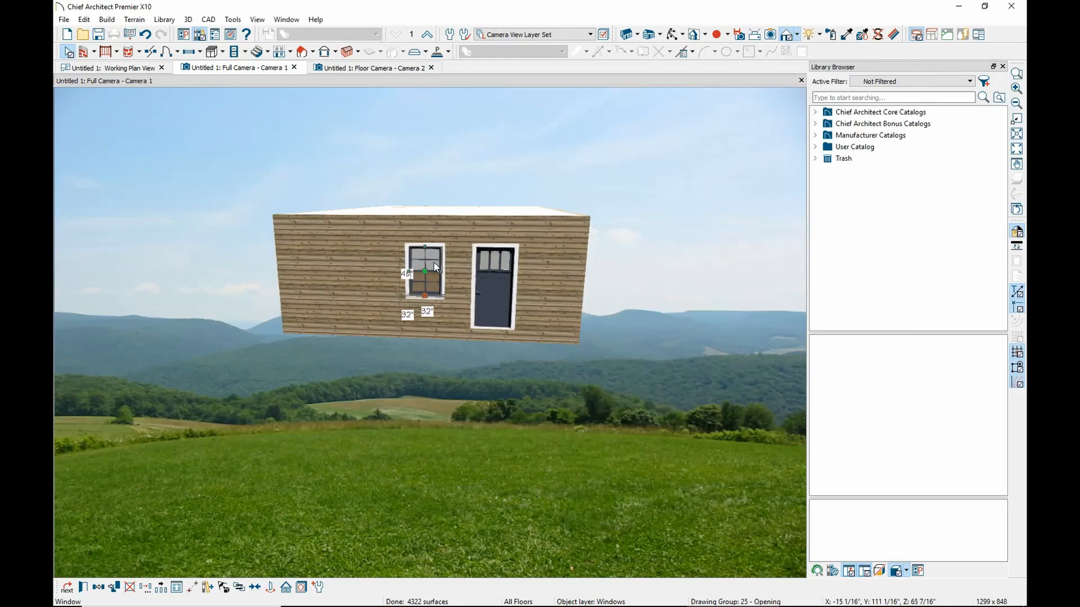
{"action": "scroll", "coordinate": [437, 266], "scroll_direction": "up", "scroll_amount": 4}
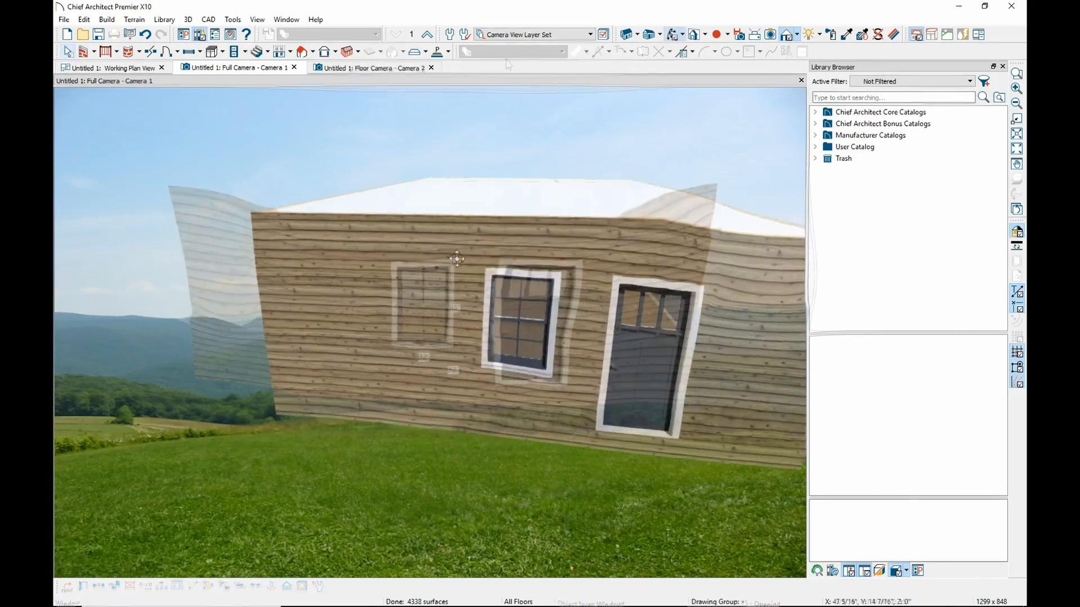
{"action": "left_click_drag", "start_coordinate": [468, 273], "coordinate": [453, 266]}
{"action": "left_click", "coordinate": [67, 52]}
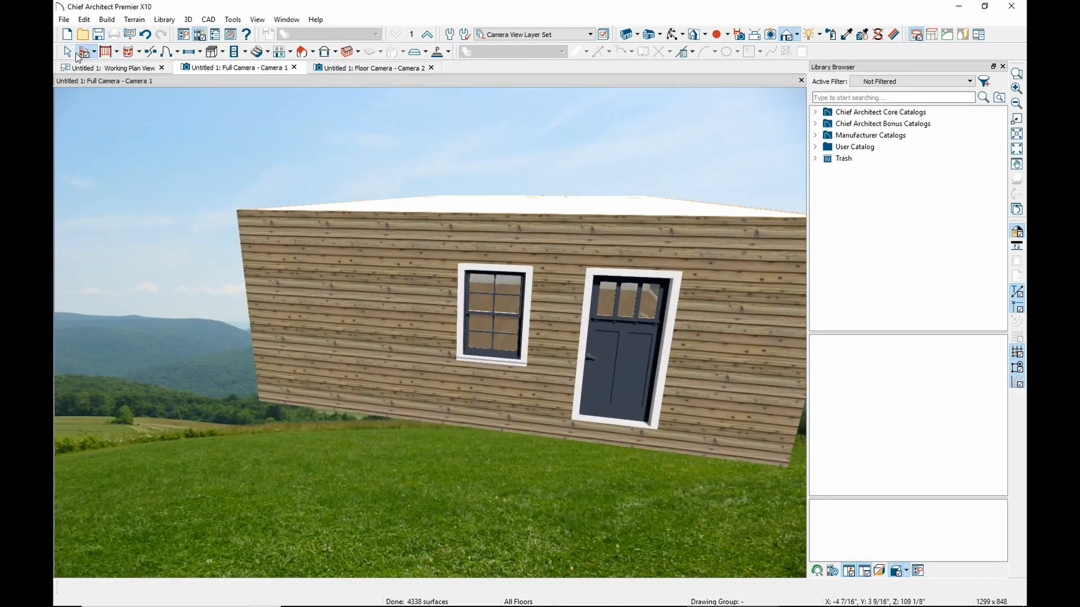
{"action": "left_click", "coordinate": [507, 326]}
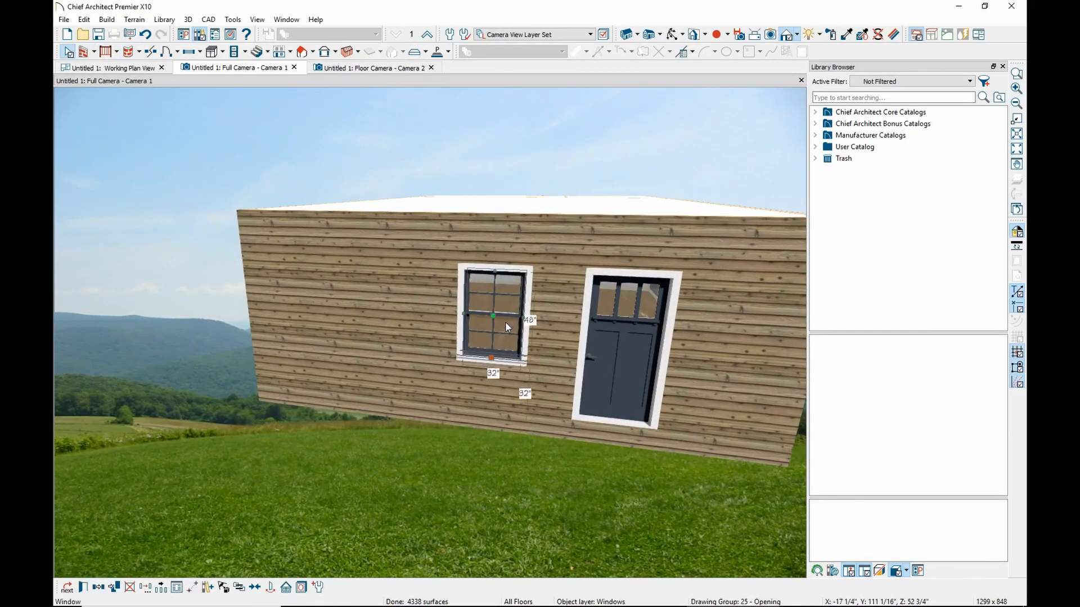
{"action": "key", "text": "Escape"}
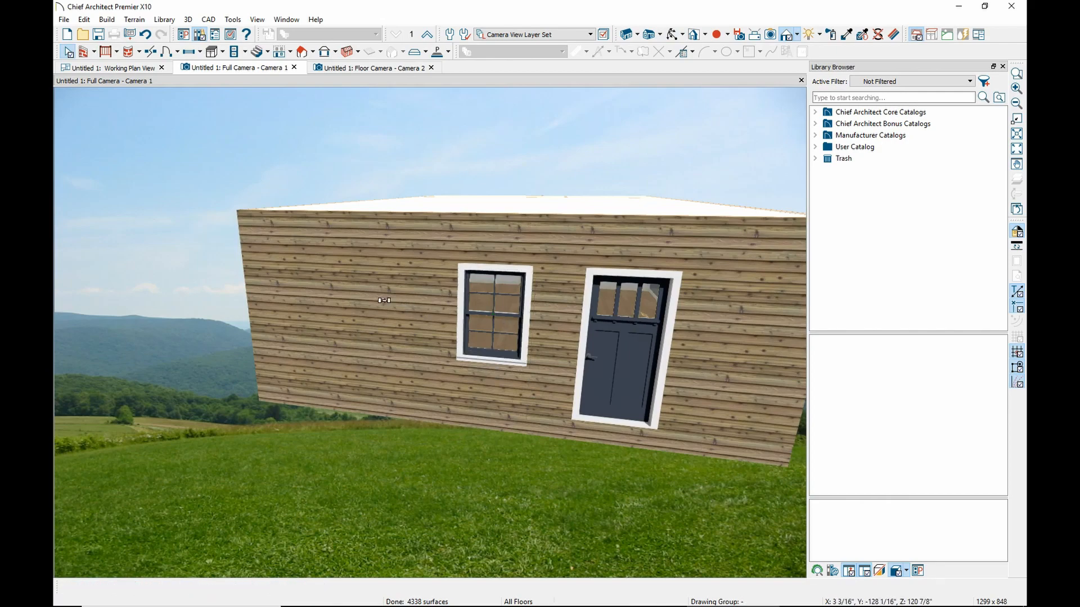
{"action": "left_click", "coordinate": [379, 306]}
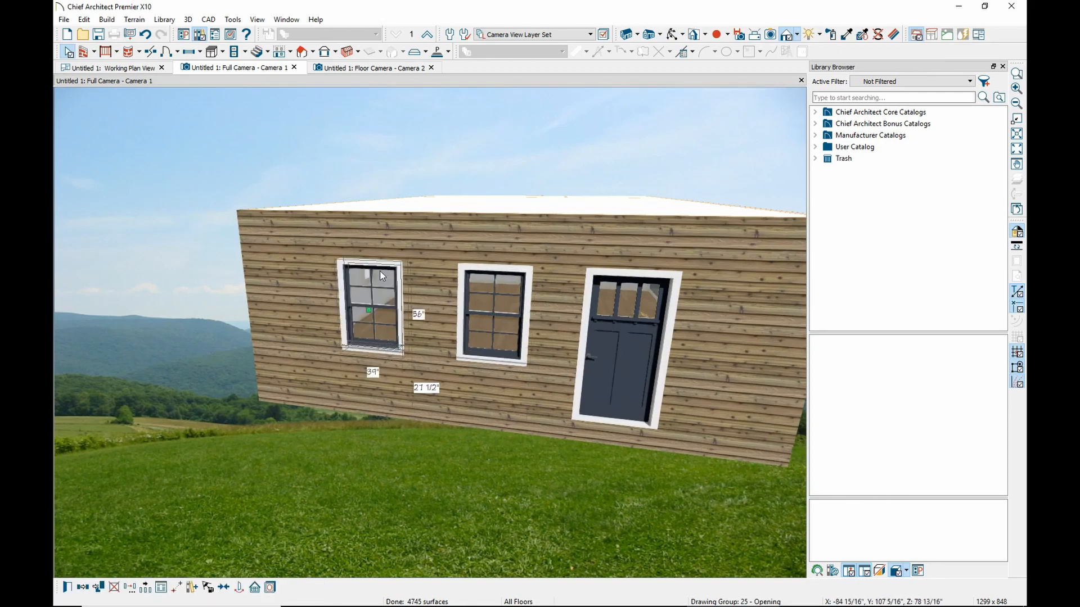
{"action": "scroll", "coordinate": [380, 271], "scroll_direction": "up", "scroll_amount": 2}
{"action": "scroll", "coordinate": [538, 311], "scroll_direction": "down", "scroll_amount": 2}
{"action": "scroll", "coordinate": [521, 322], "scroll_direction": "up", "scroll_amount": 4}
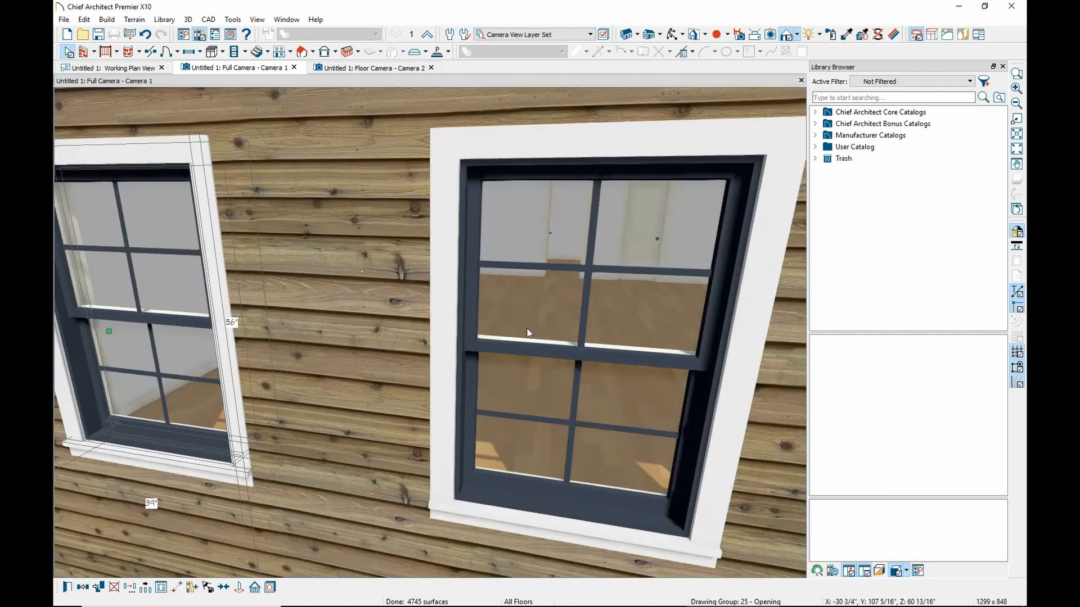
Examine the exterior door's lites, casing, options, jamb, hardware, framing and materials settings without changing them
{"action": "scroll", "coordinate": [587, 328], "scroll_direction": "down", "scroll_amount": 3}
{"action": "double_click", "coordinate": [715, 375]}
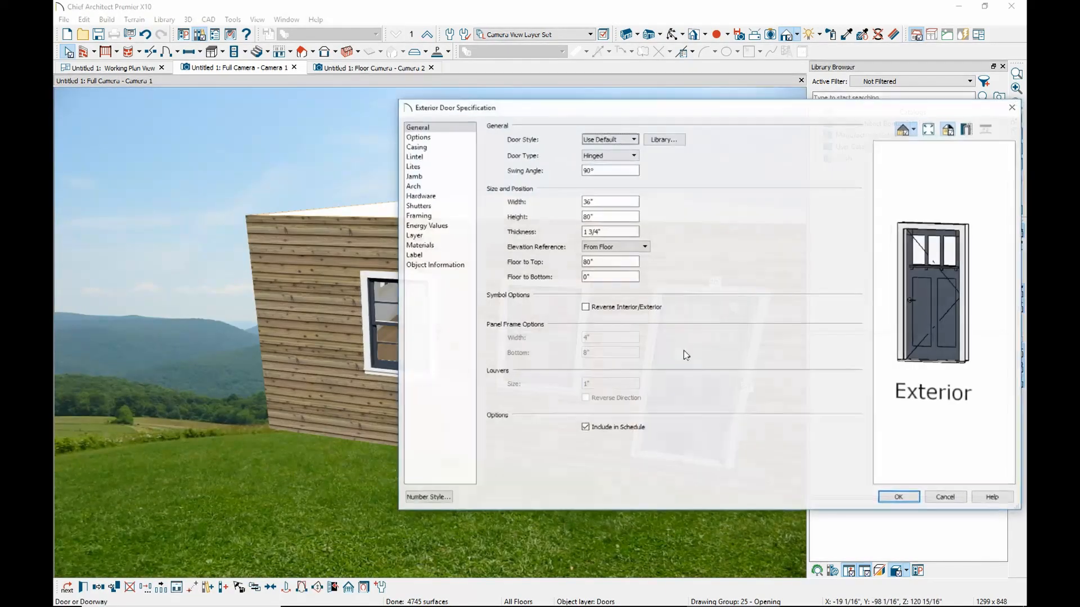
{"action": "left_click", "coordinate": [421, 166]}
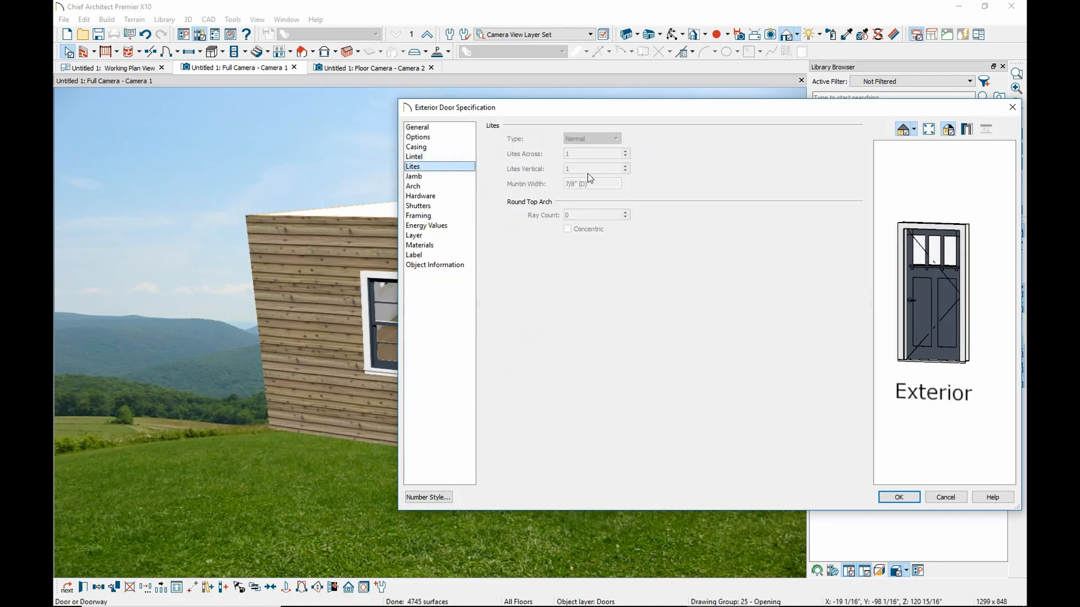
{"action": "left_click", "coordinate": [423, 156]}
{"action": "left_click", "coordinate": [425, 147]}
{"action": "left_click", "coordinate": [425, 137]}
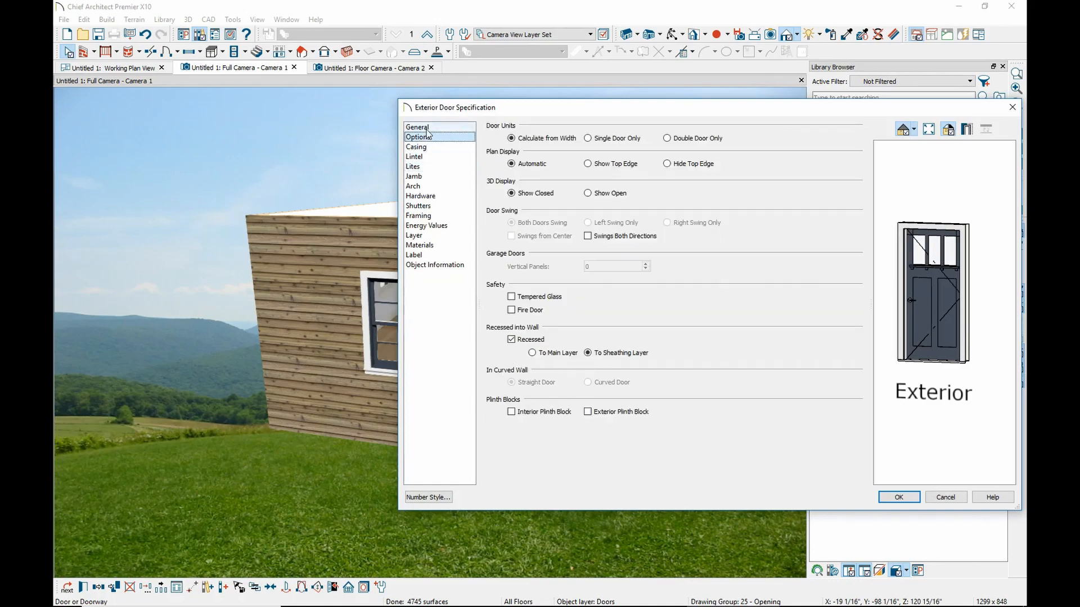
{"action": "left_click", "coordinate": [424, 127]}
{"action": "left_click", "coordinate": [425, 176]}
{"action": "left_click", "coordinate": [425, 197]}
{"action": "left_click", "coordinate": [425, 216]}
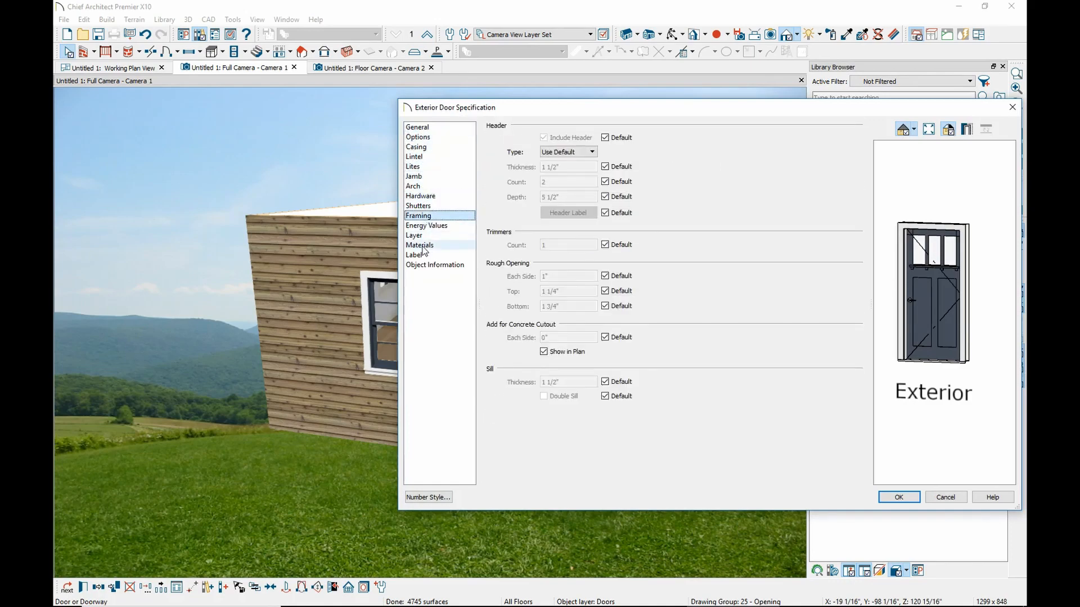
{"action": "left_click", "coordinate": [425, 245]}
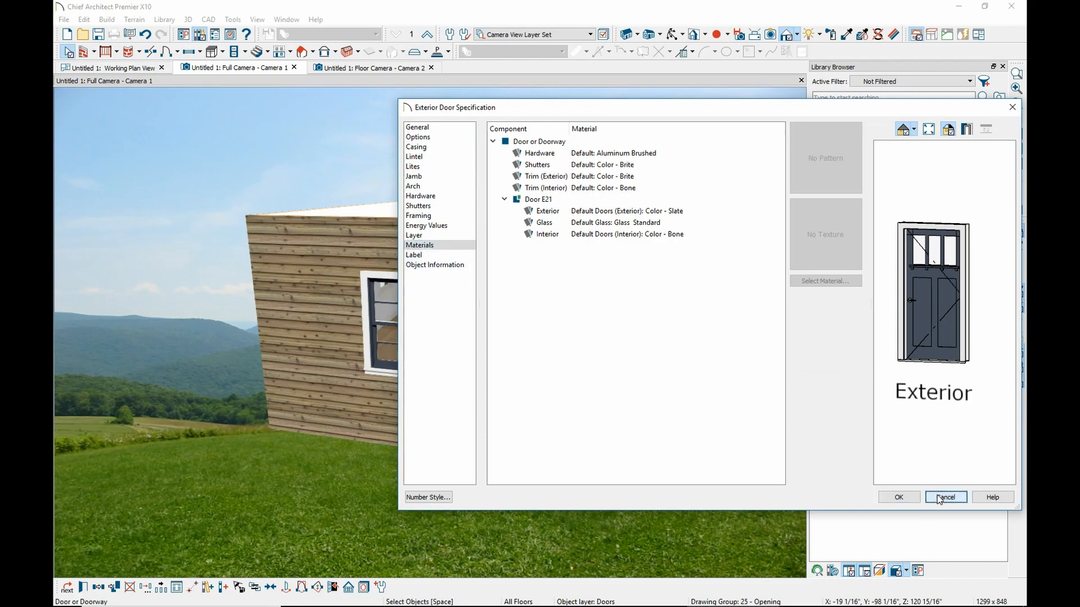
{"action": "left_click", "coordinate": [956, 498]}
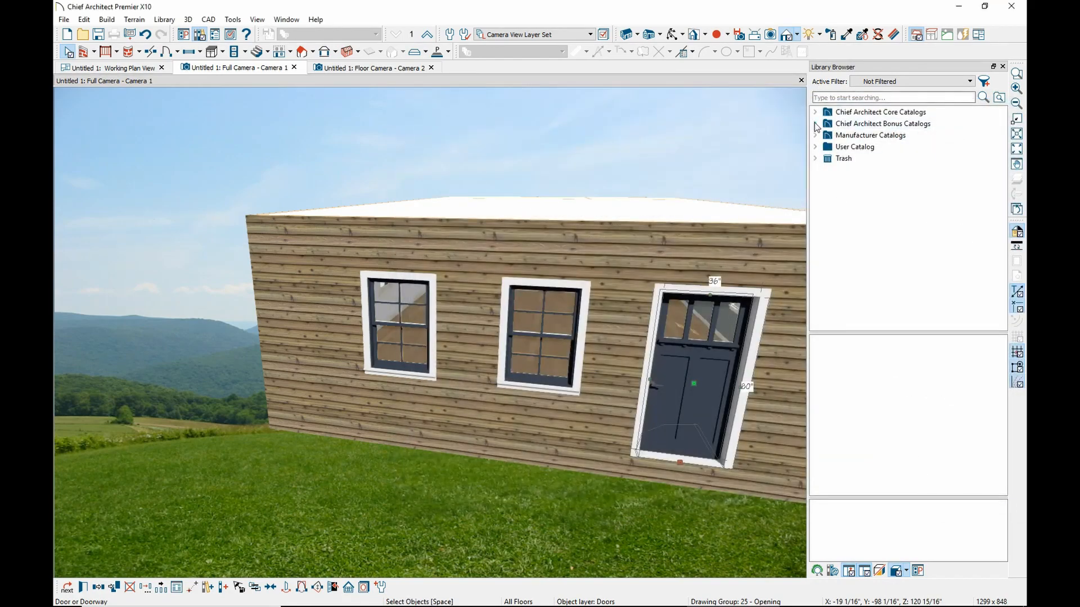
Browse the Chief Architect Core Catalogs and Bonus Catalogs in the library
{"action": "left_click", "coordinate": [814, 113]}
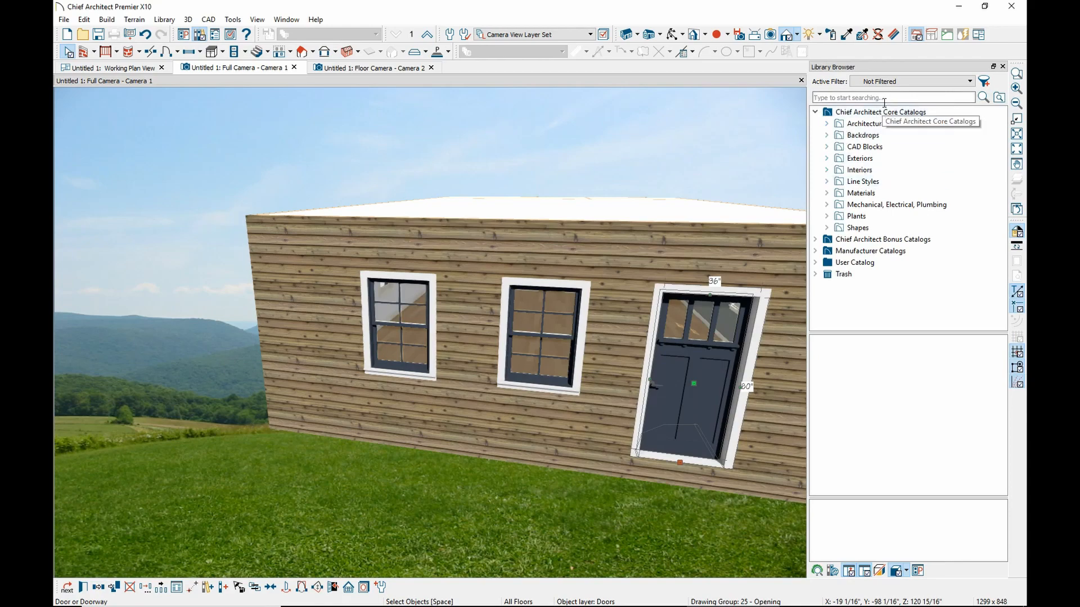
{"action": "left_click", "coordinate": [815, 240]}
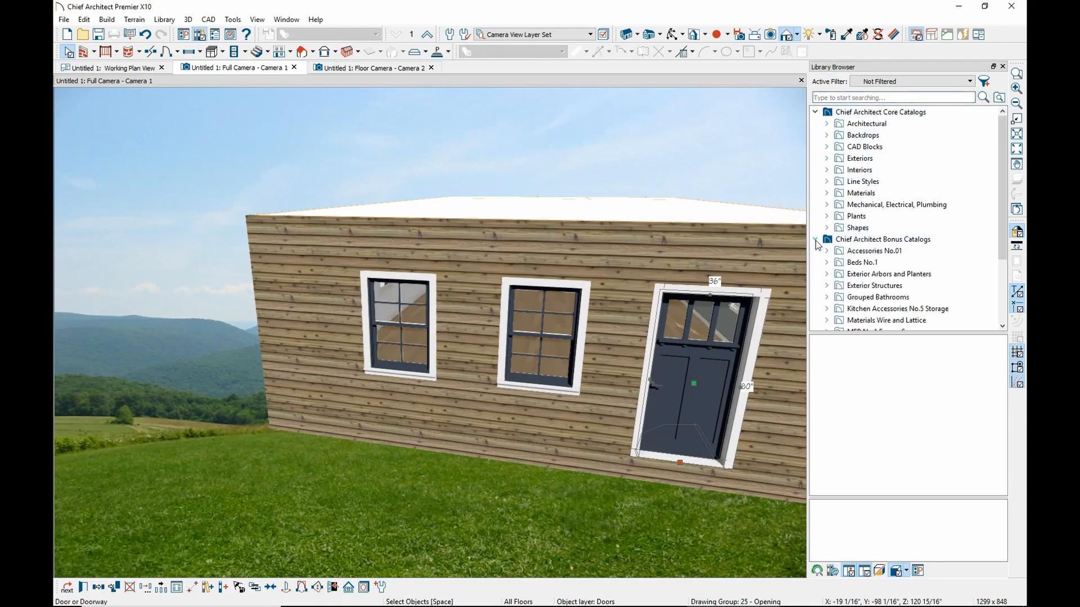
{"action": "scroll", "coordinate": [825, 250], "scroll_direction": "down", "scroll_amount": 2}
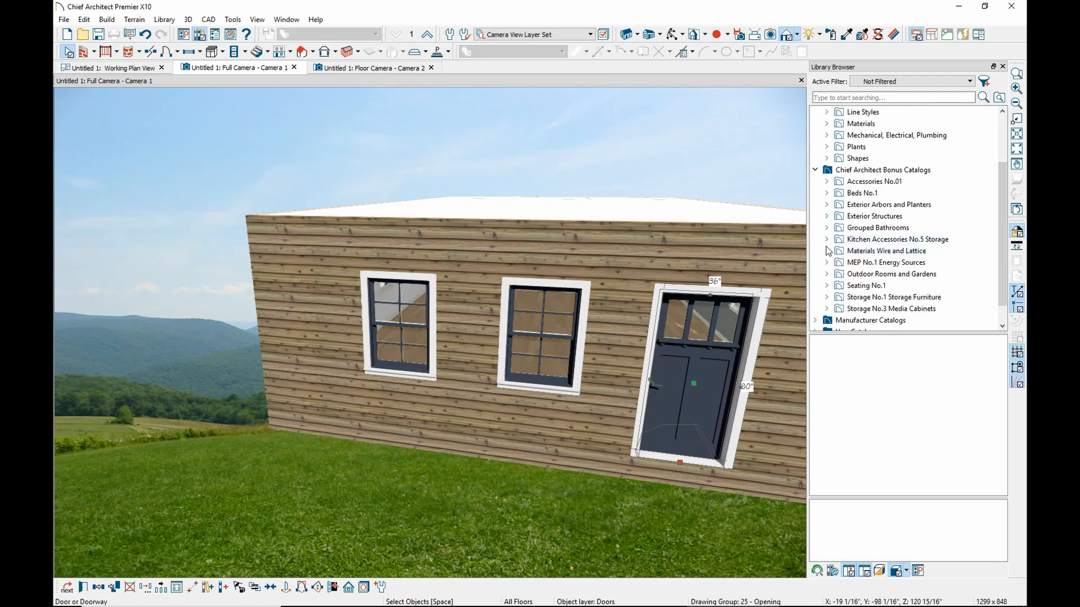
{"action": "scroll", "coordinate": [830, 270], "scroll_direction": "down", "scroll_amount": 1}
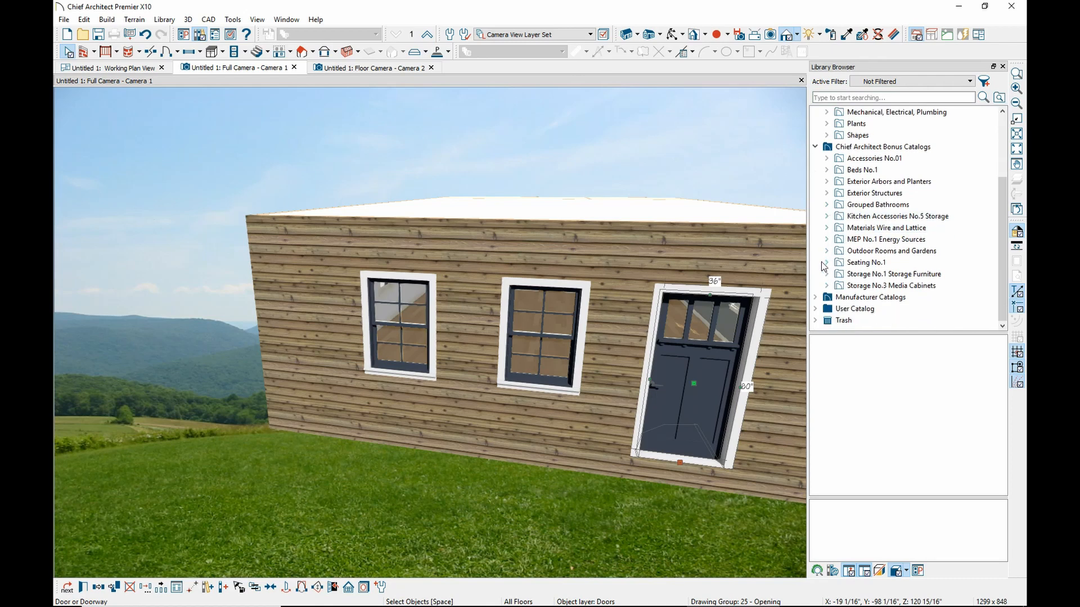
{"action": "left_click", "coordinate": [826, 262]}
{"action": "left_click", "coordinate": [827, 263]}
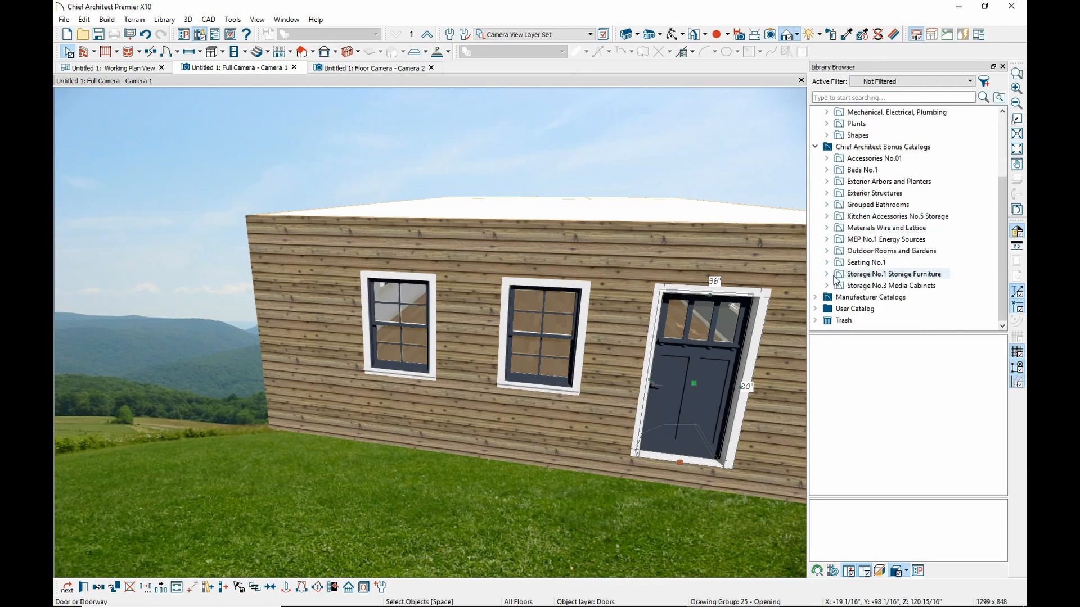
Browse the Manufacturer Catalogs in the library, looking into the Brizo, Behr and Wayfair Trade folders
{"action": "left_click", "coordinate": [816, 297]}
{"action": "scroll", "coordinate": [847, 285], "scroll_direction": "down", "scroll_amount": 2}
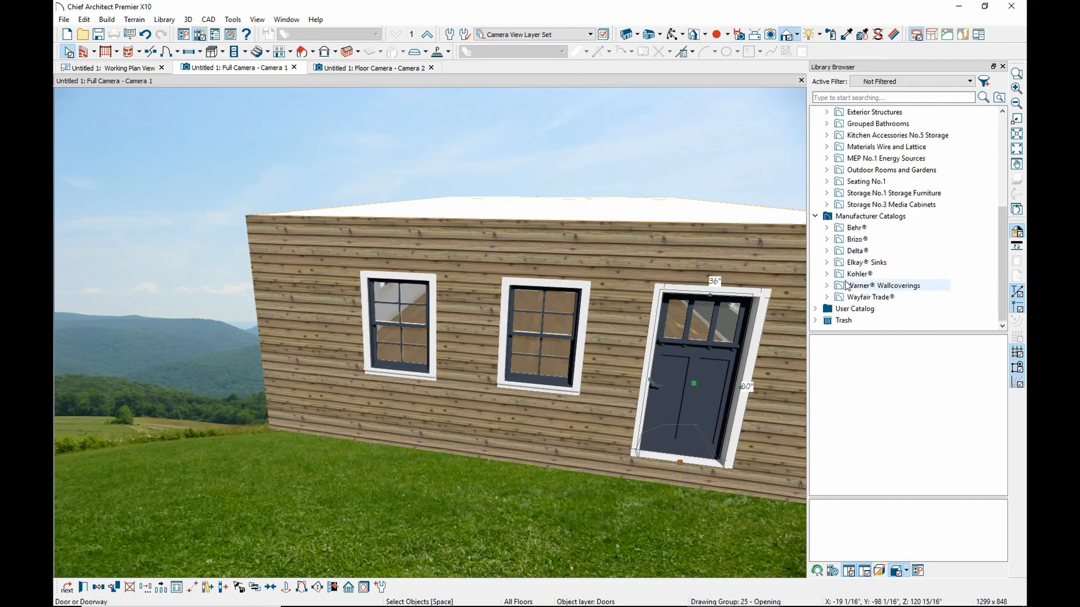
{"action": "left_click", "coordinate": [827, 239]}
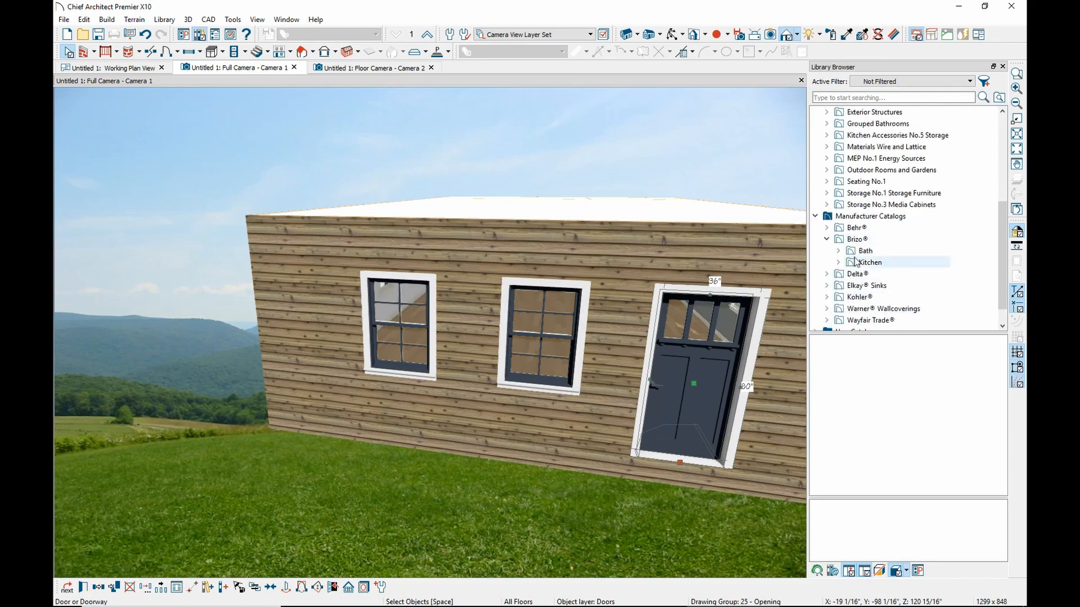
{"action": "left_click", "coordinate": [827, 239]}
{"action": "left_click", "coordinate": [826, 227]}
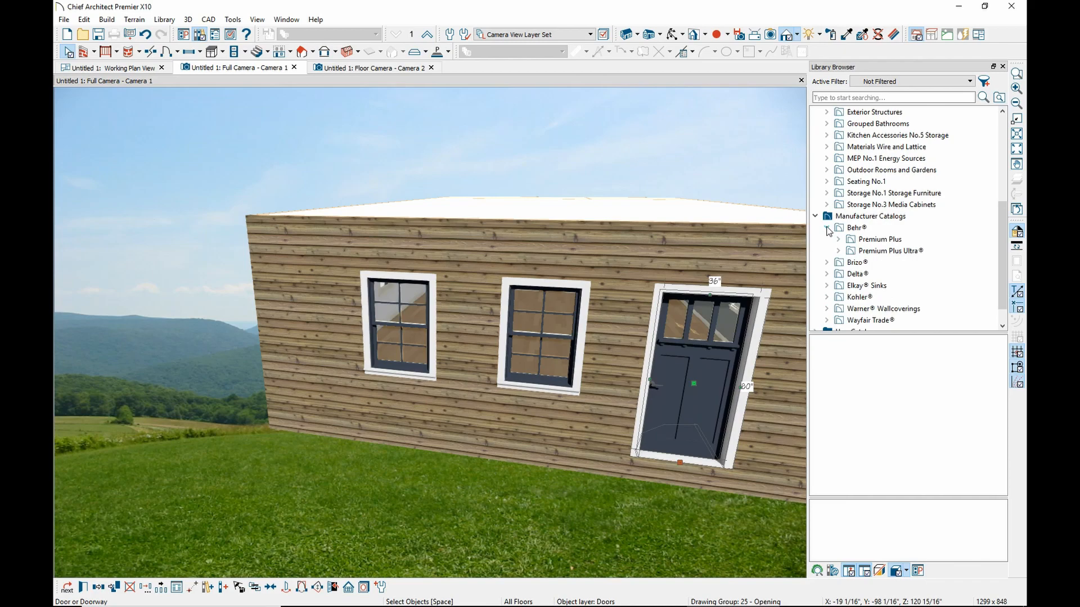
{"action": "left_click", "coordinate": [827, 228]}
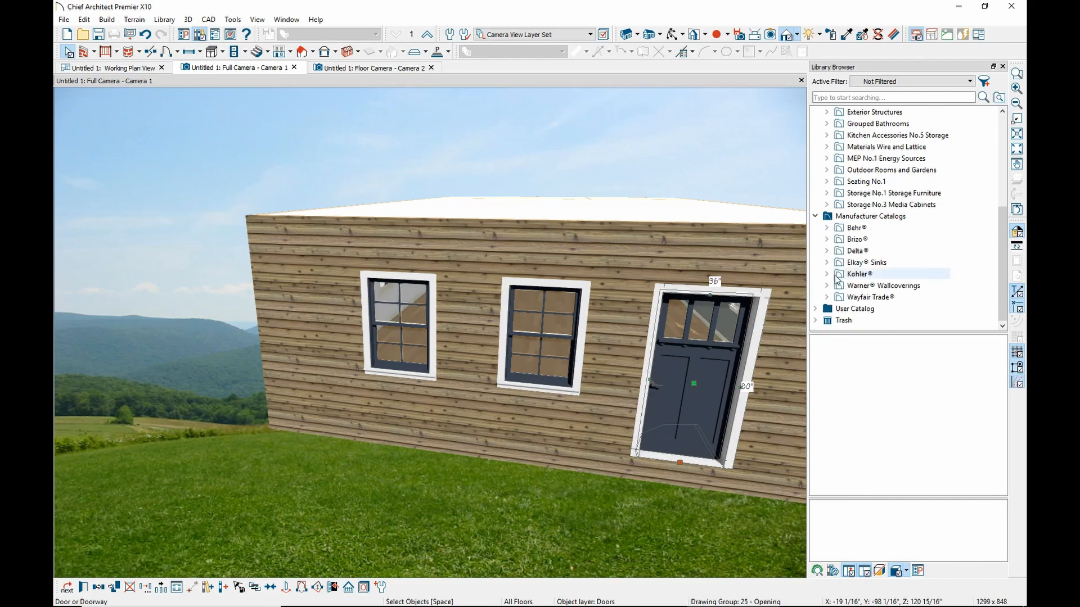
{"action": "left_click", "coordinate": [826, 296]}
{"action": "scroll", "coordinate": [832, 297], "scroll_direction": "down", "scroll_amount": 2}
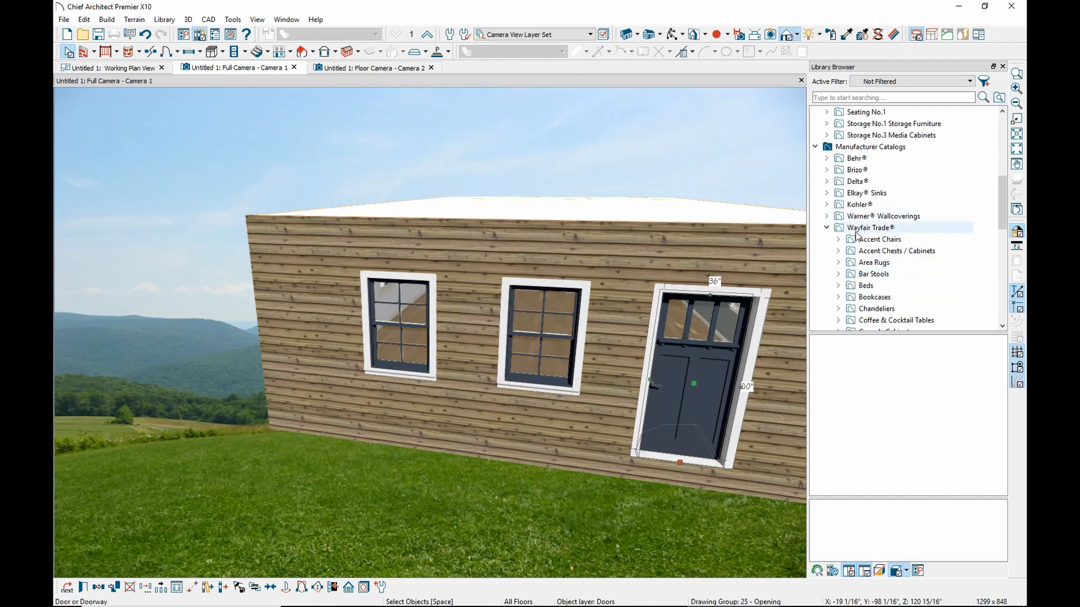
{"action": "left_click", "coordinate": [827, 227]}
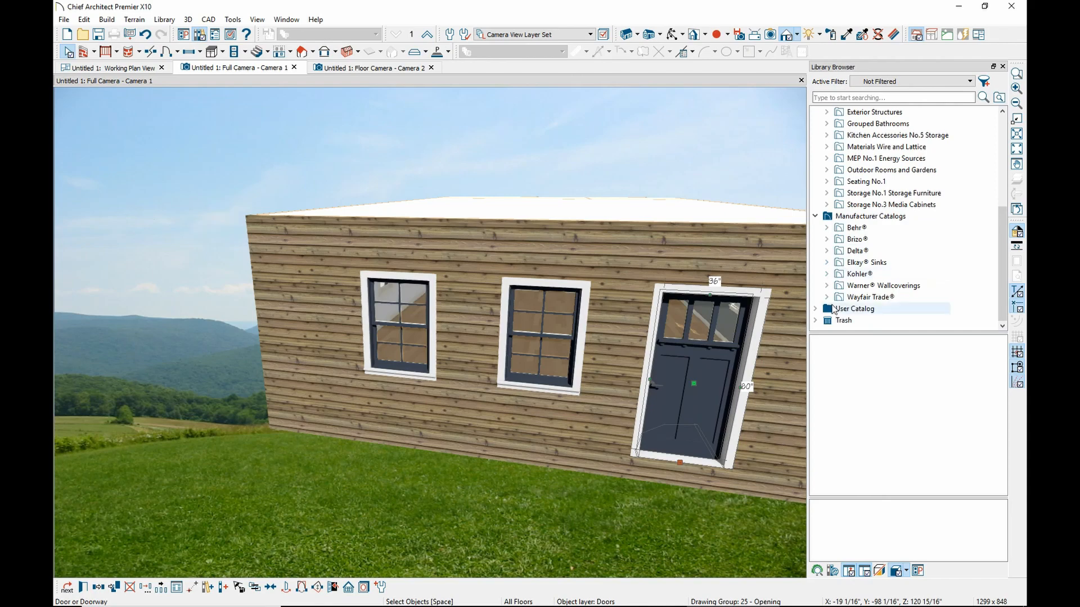
{"action": "scroll", "coordinate": [821, 228], "scroll_direction": "up", "scroll_amount": 3}
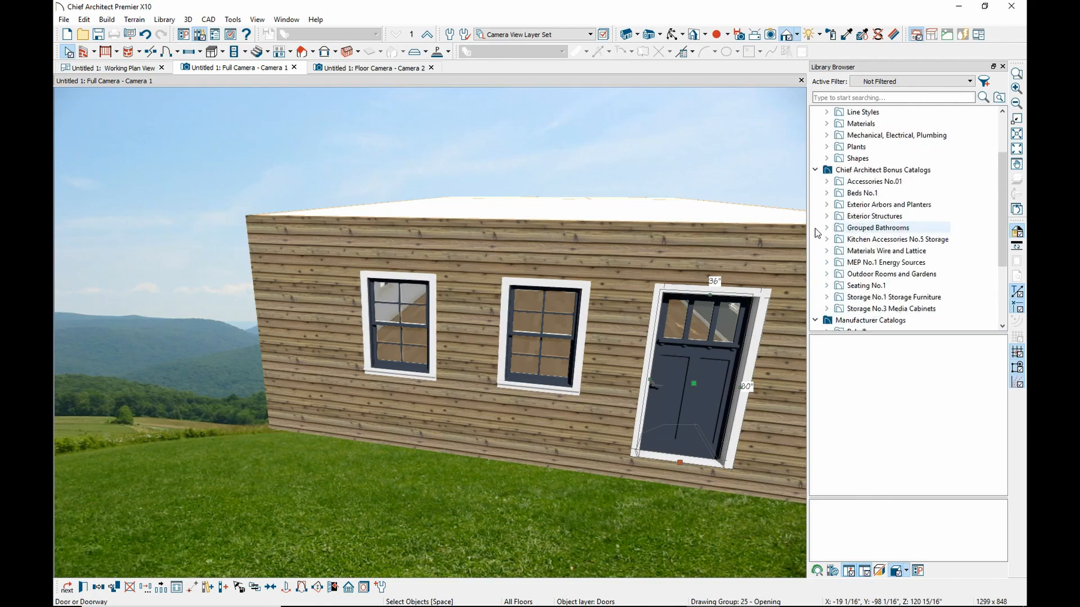
Browse the Chief Architect Bonus Catalogs in the library, including Exterior Arbors and Planters, Exterior Structures and Kitchen Accessories No.5 Storage
{"action": "left_click", "coordinate": [873, 194]}
{"action": "left_click", "coordinate": [874, 207]}
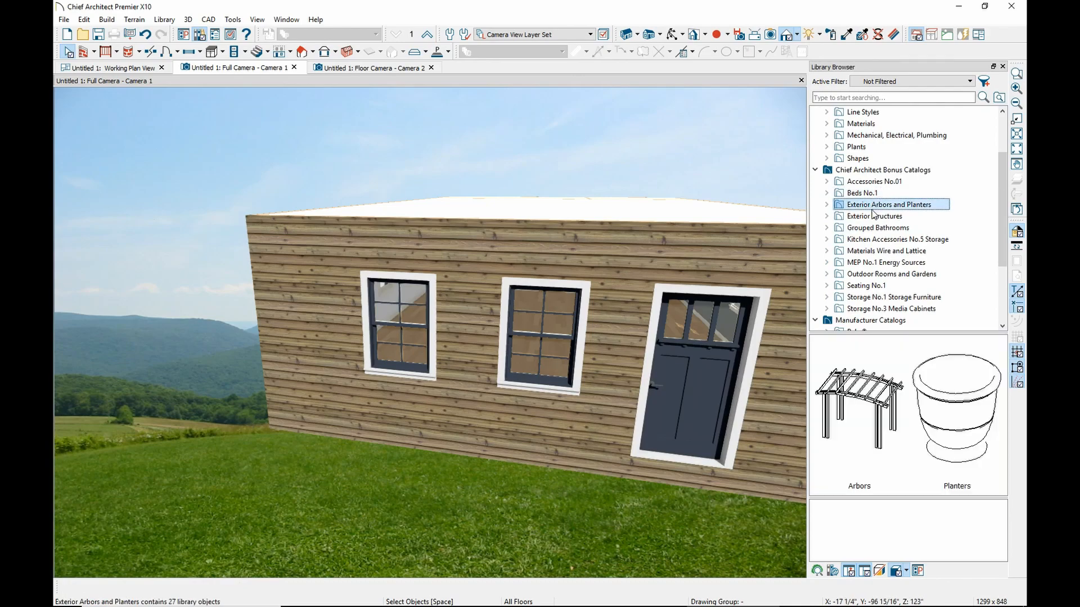
{"action": "left_click", "coordinate": [874, 217]}
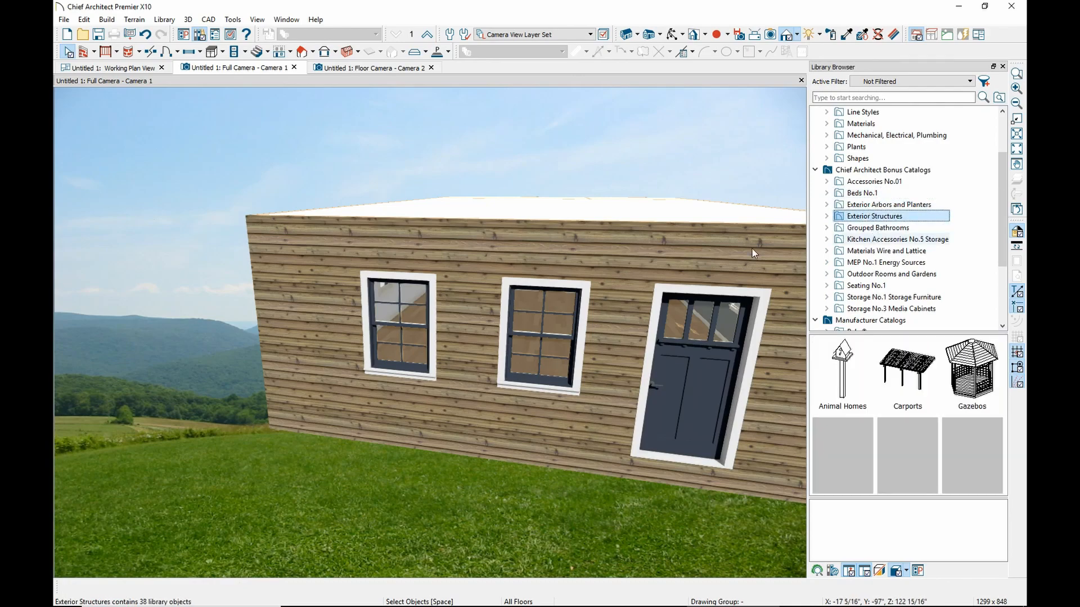
{"action": "left_click", "coordinate": [897, 239]}
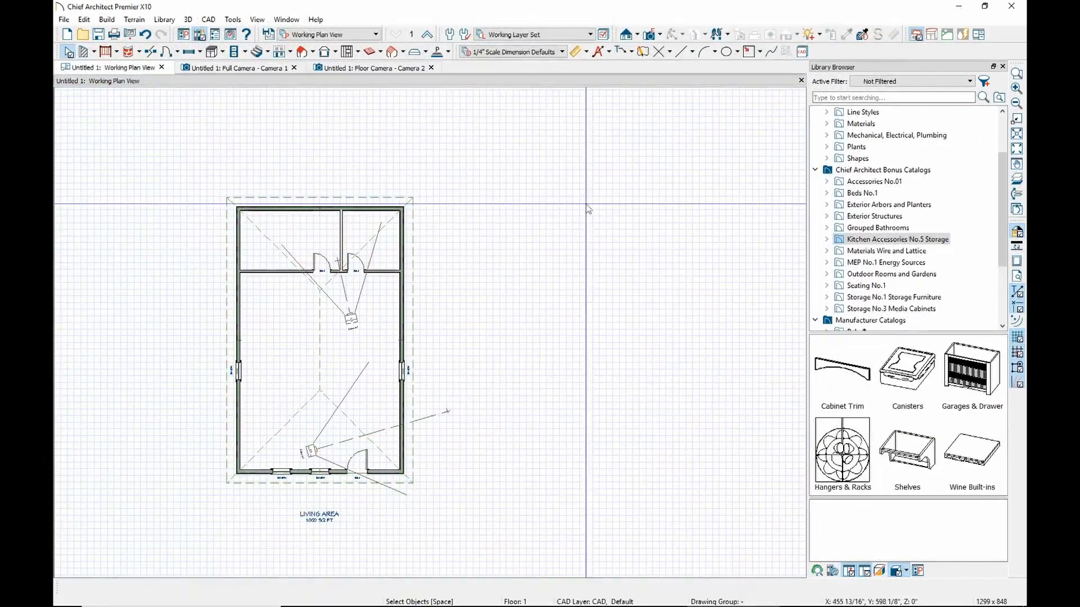
Collapse the Bonus and Manufacturer library catalogs and leave only the Chief Architect Core Catalogs expanded
{"action": "scroll", "coordinate": [855, 233], "scroll_direction": "up", "scroll_amount": 2}
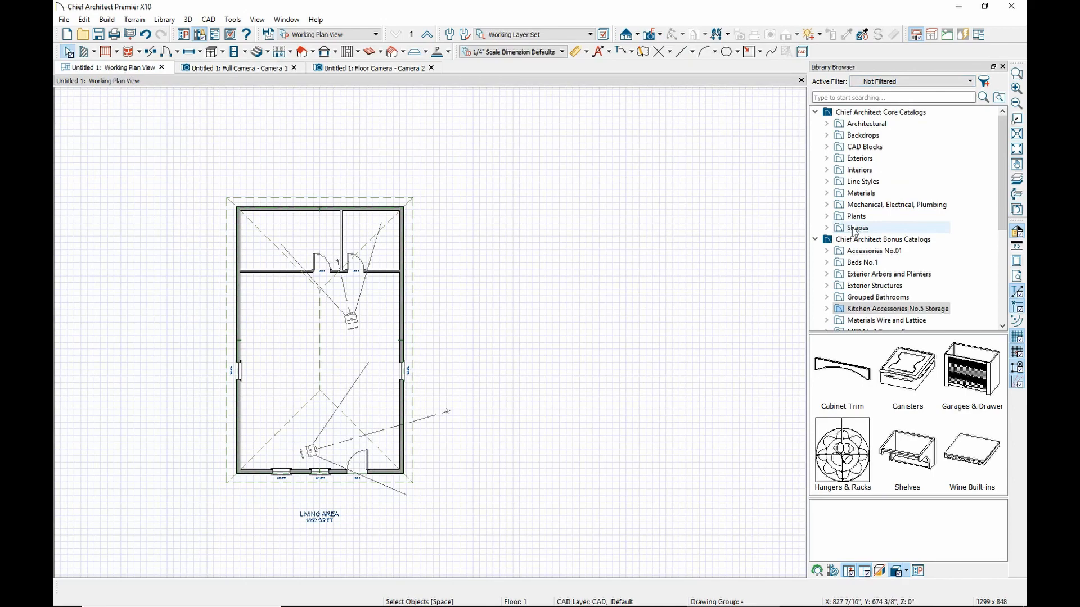
{"action": "left_click", "coordinate": [815, 113]}
{"action": "left_click", "coordinate": [815, 123]}
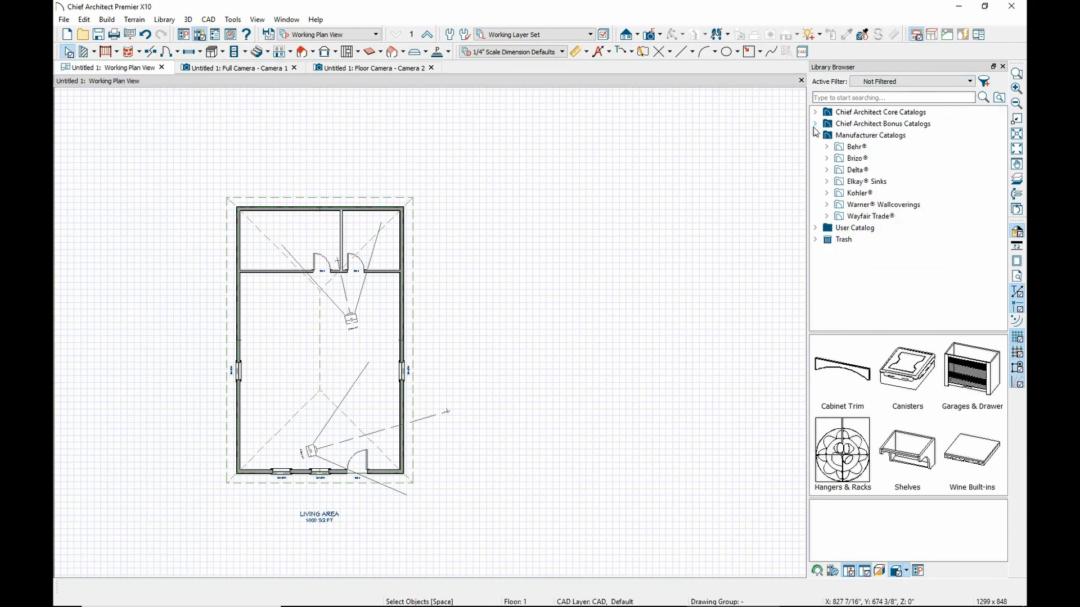
{"action": "left_click", "coordinate": [815, 136]}
{"action": "left_click", "coordinate": [815, 124]}
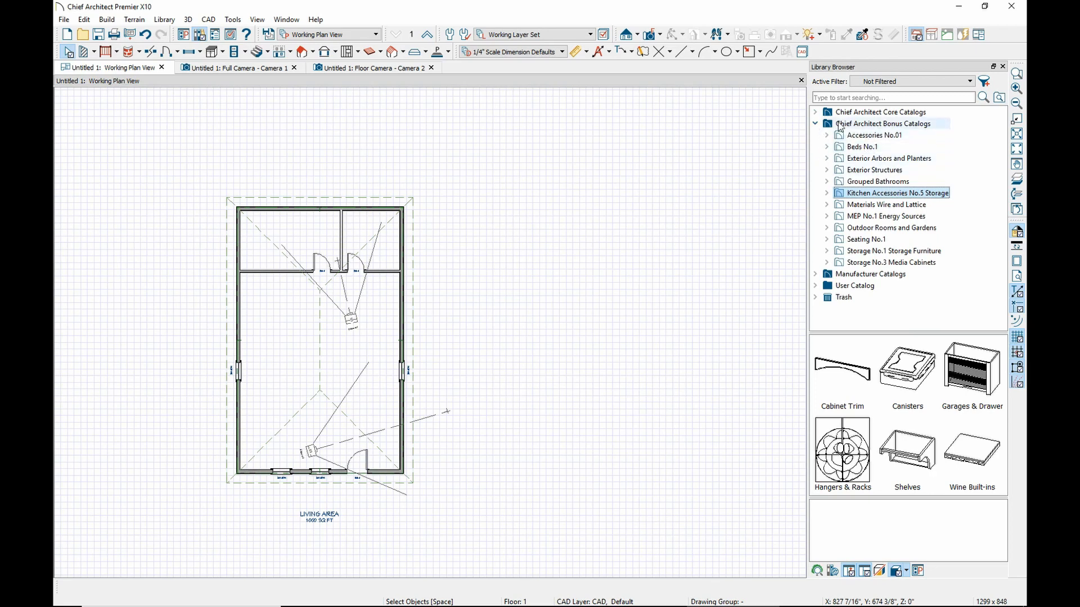
{"action": "left_click", "coordinate": [815, 124]}
{"action": "left_click", "coordinate": [815, 112]}
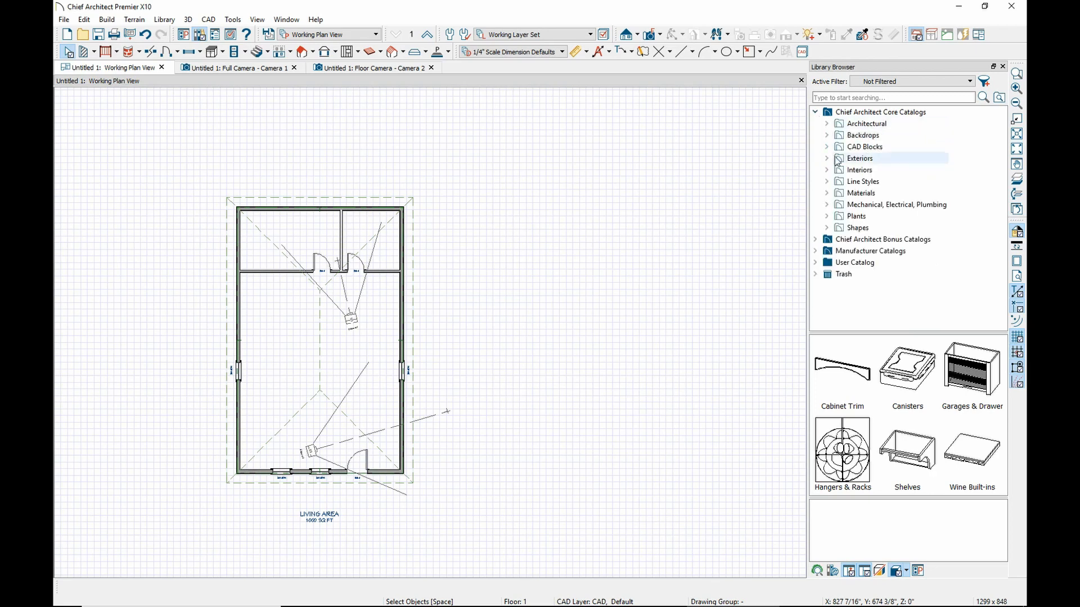
Place an Oval Basic dining table from the core catalog's interior furniture in the main room of the working plan
{"action": "left_click", "coordinate": [827, 159]}
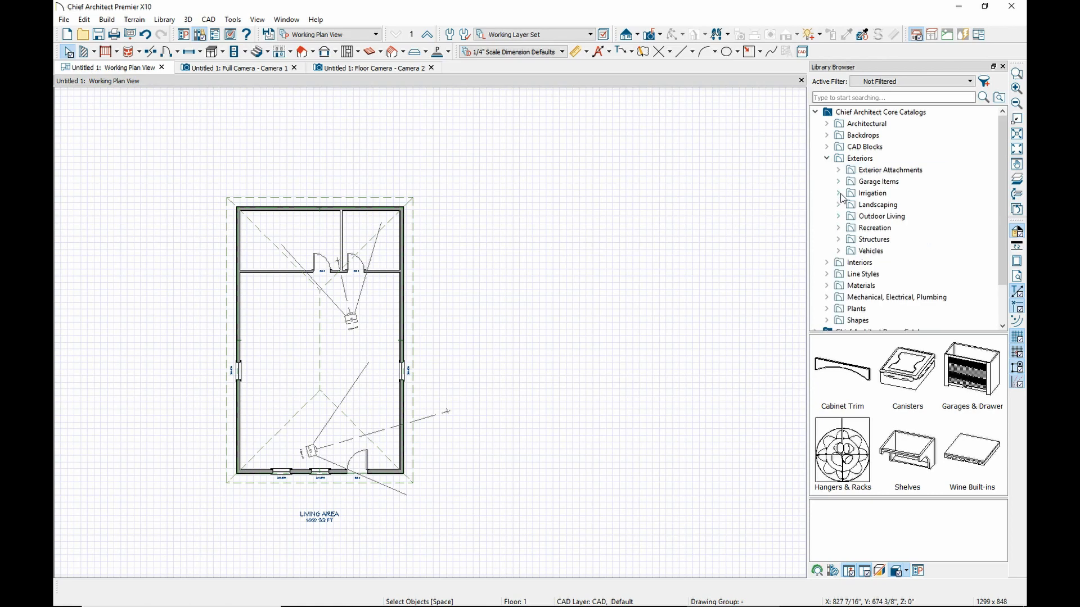
{"action": "left_click", "coordinate": [826, 159]}
{"action": "left_click", "coordinate": [827, 170]}
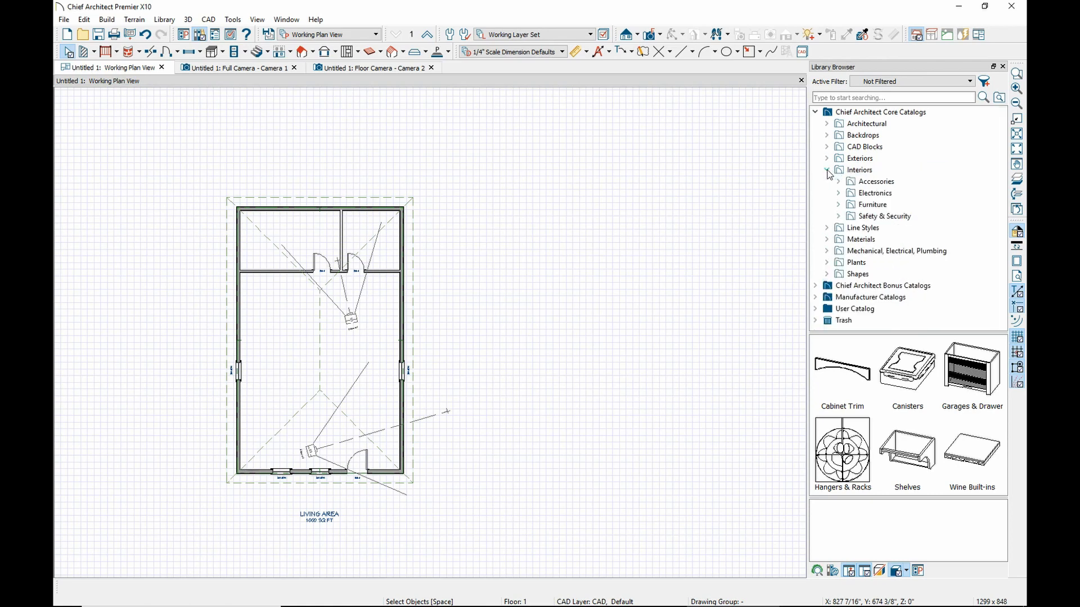
{"action": "left_click", "coordinate": [838, 204]}
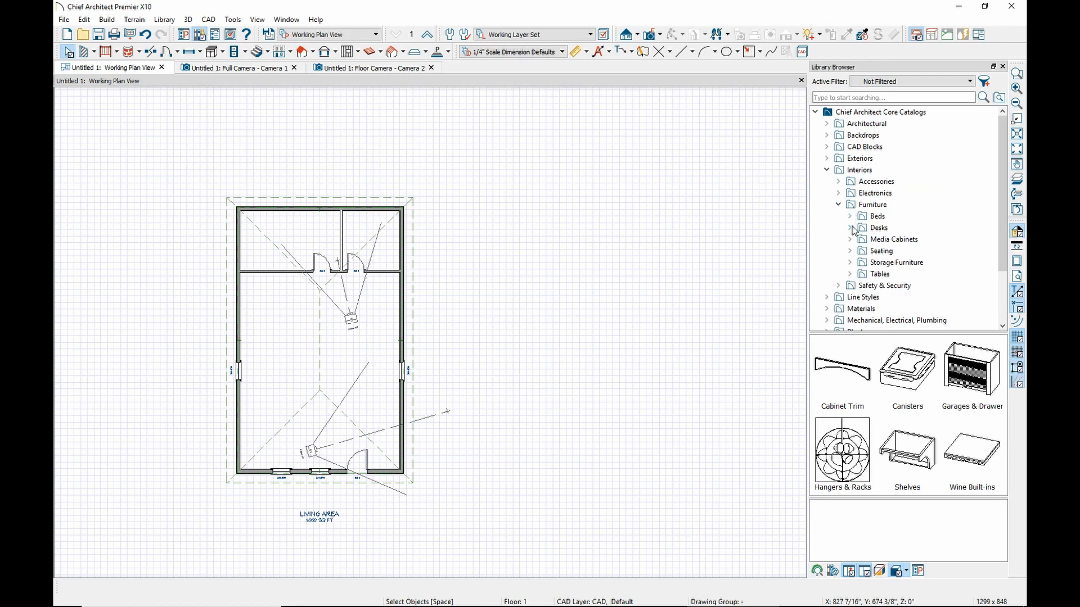
{"action": "left_click", "coordinate": [850, 274]}
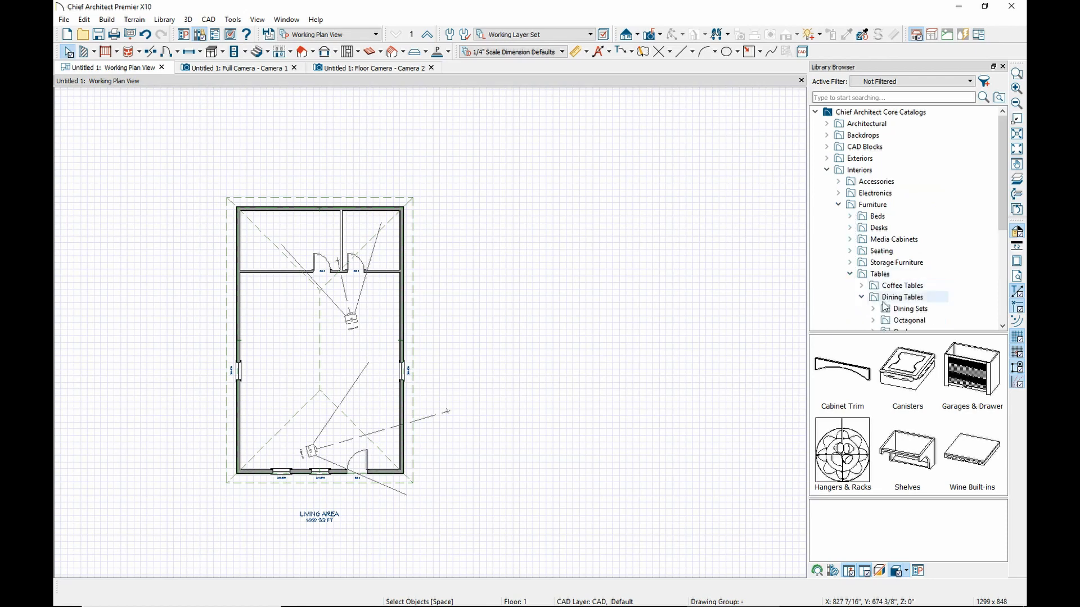
{"action": "left_click", "coordinate": [862, 298]}
{"action": "left_click", "coordinate": [873, 262]}
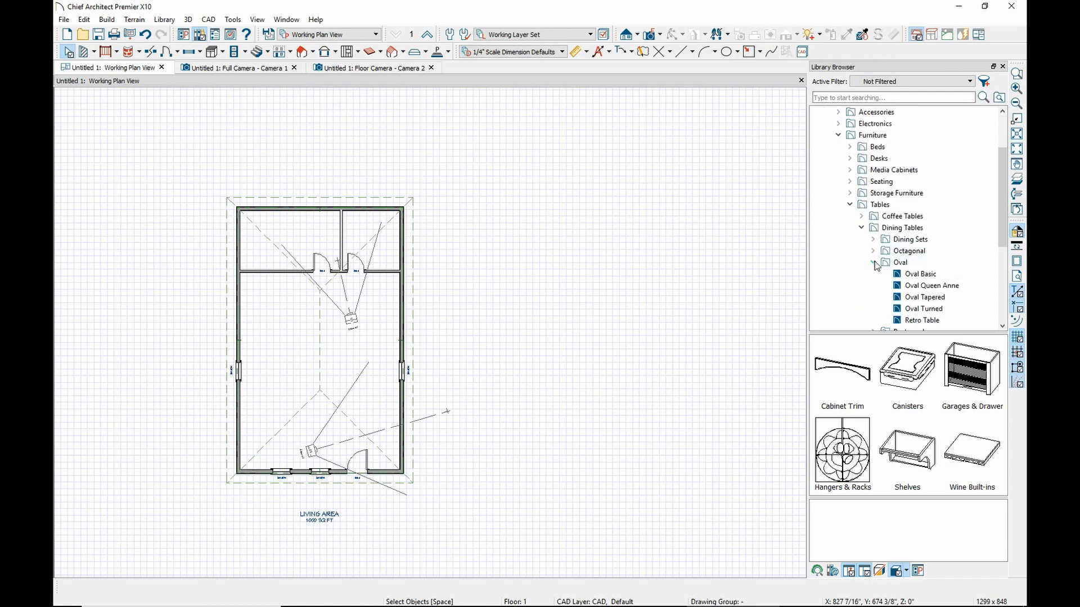
{"action": "left_click", "coordinate": [920, 274]}
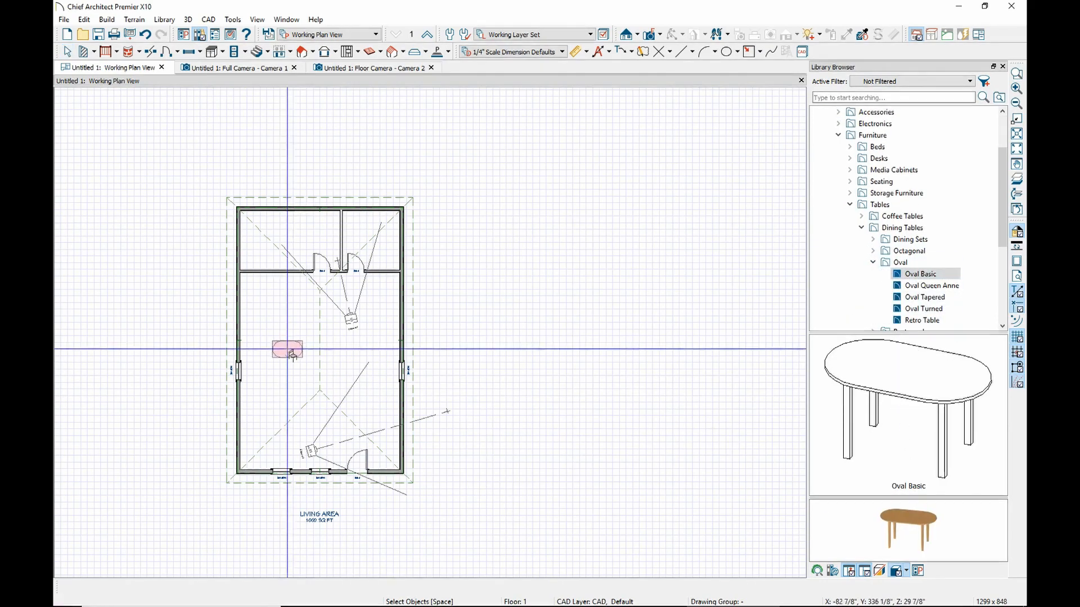
{"action": "left_click", "coordinate": [276, 325]}
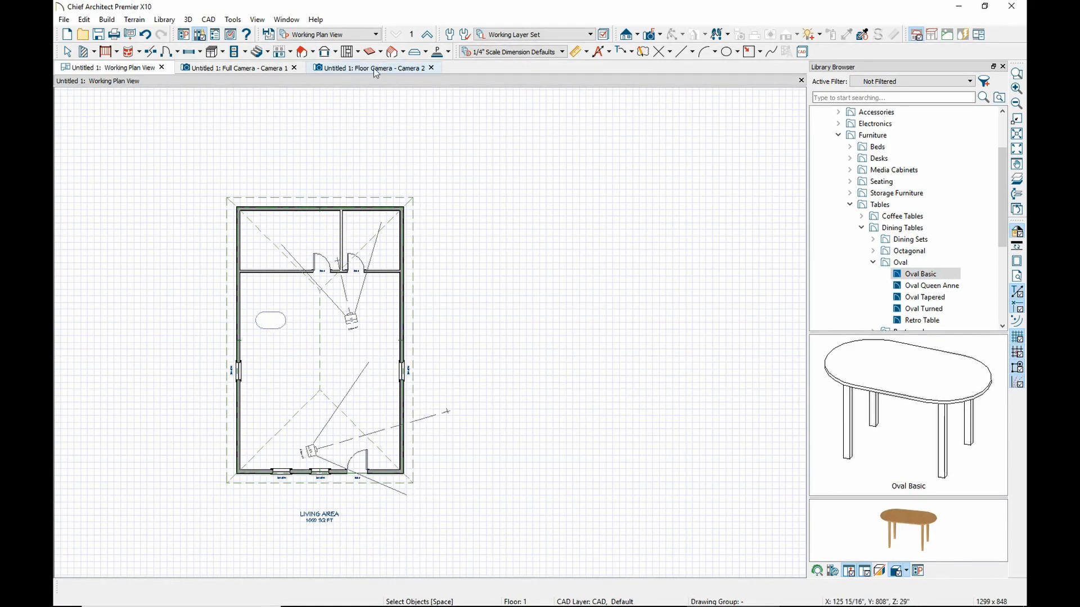
Look at the oval table in the Floor Camera view, facing the two interior doors
{"action": "left_click", "coordinate": [262, 68]}
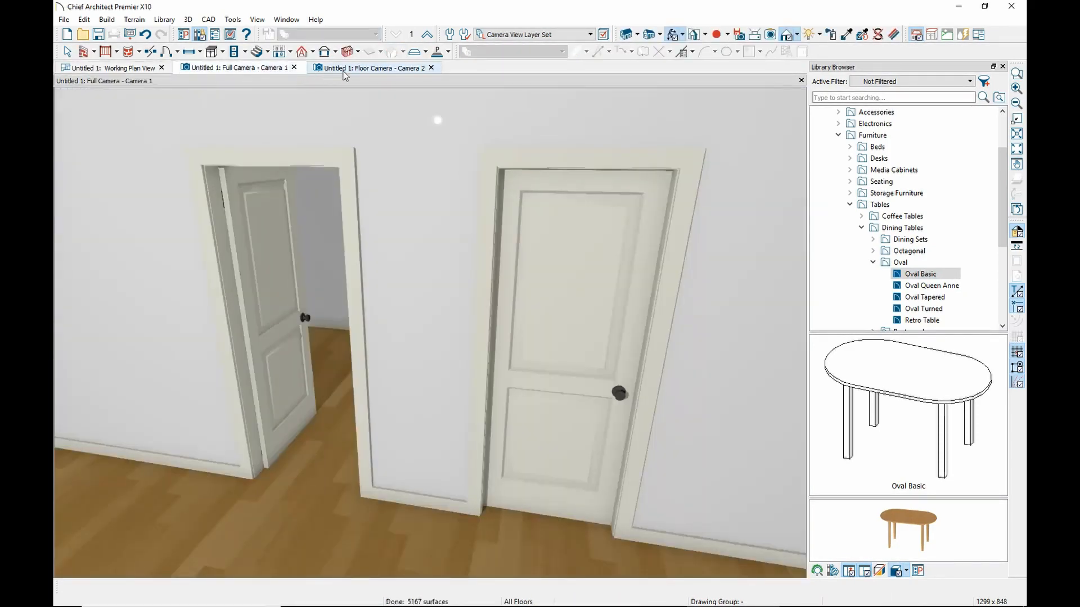
{"action": "left_click", "coordinate": [374, 68]}
{"action": "left_click", "coordinate": [672, 35]}
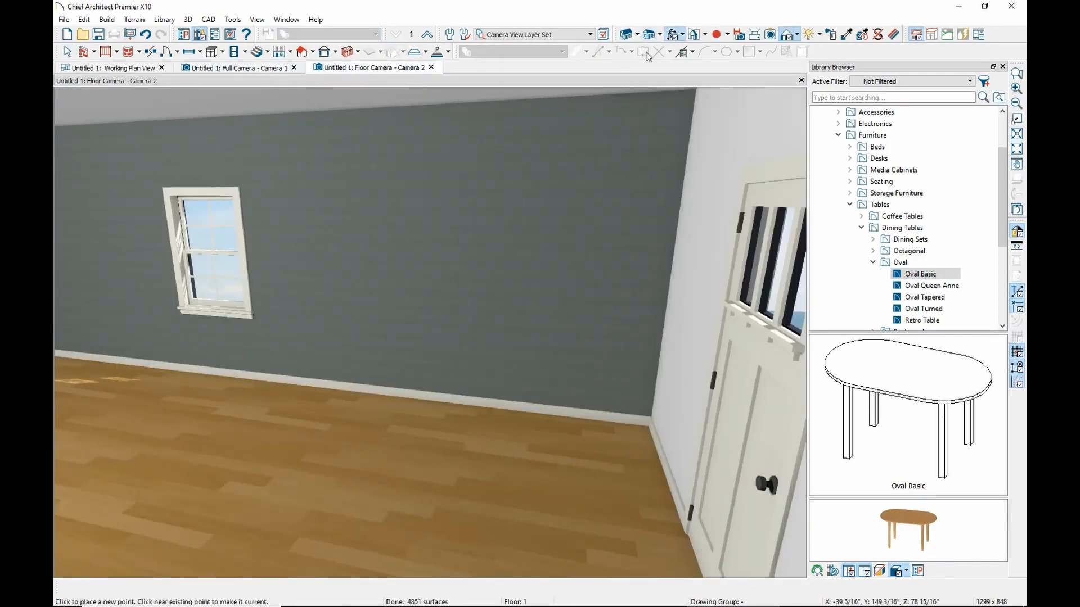
{"action": "left_click_drag", "start_coordinate": [360, 167], "coordinate": [438, 310]}
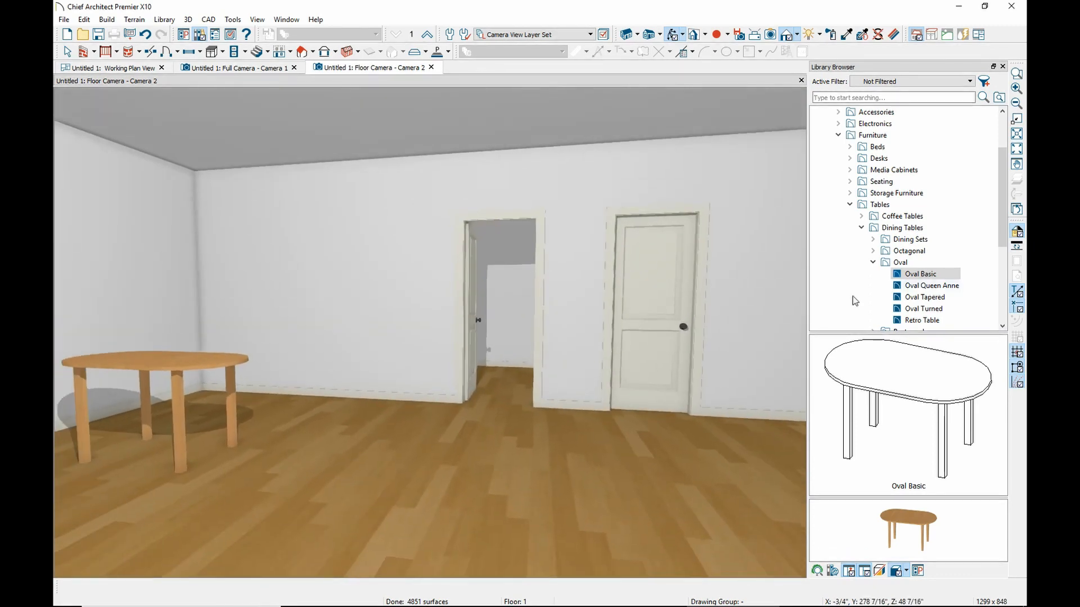
Place an Octagonal Basic dining table on the floor beside the oval table in the camera view
{"action": "left_click", "coordinate": [873, 251]}
{"action": "left_click", "coordinate": [910, 263]}
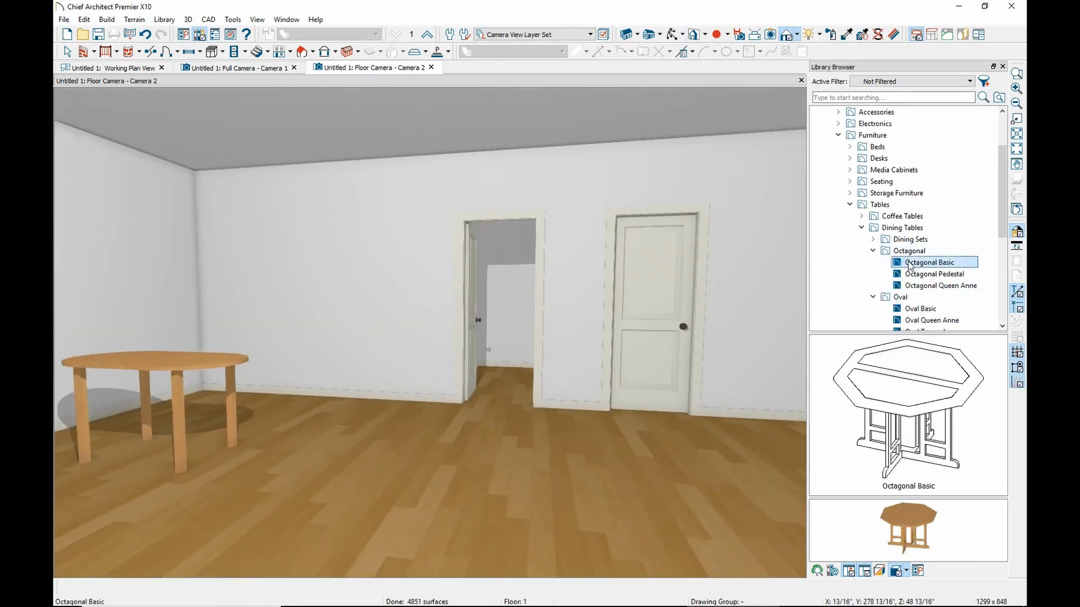
{"action": "left_click", "coordinate": [381, 394]}
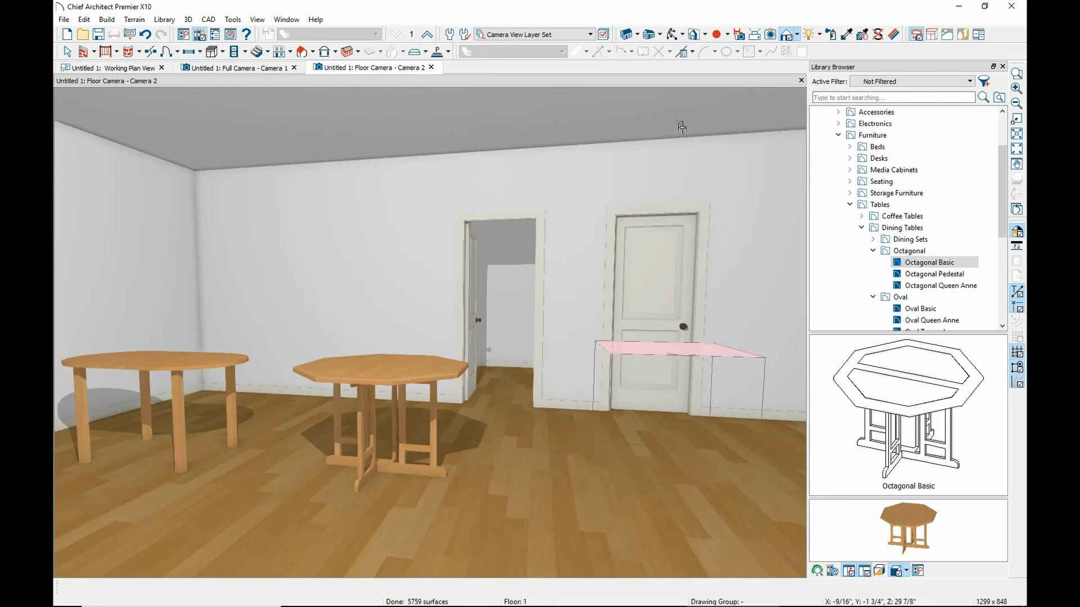
{"action": "key", "text": "Escape"}
Move the octagonal table across the floor toward the camera, away from the interior doors
{"action": "left_click_drag", "start_coordinate": [429, 307], "coordinate": [346, 231]}
{"action": "key", "text": "space"}
{"action": "left_click", "coordinate": [421, 278]}
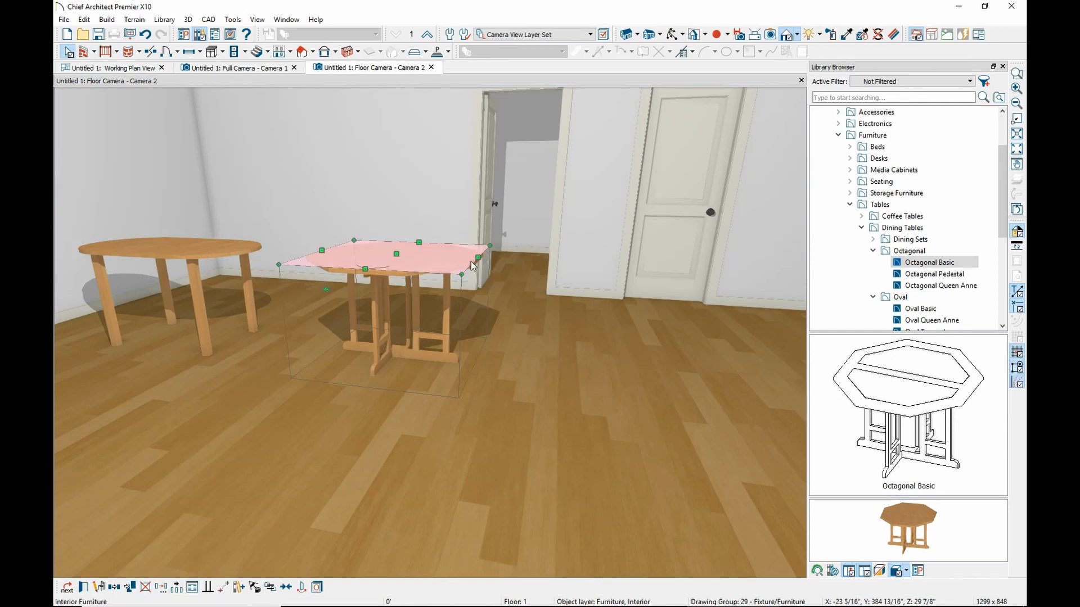
{"action": "key", "text": "Escape"}
{"action": "left_click", "coordinate": [411, 256]}
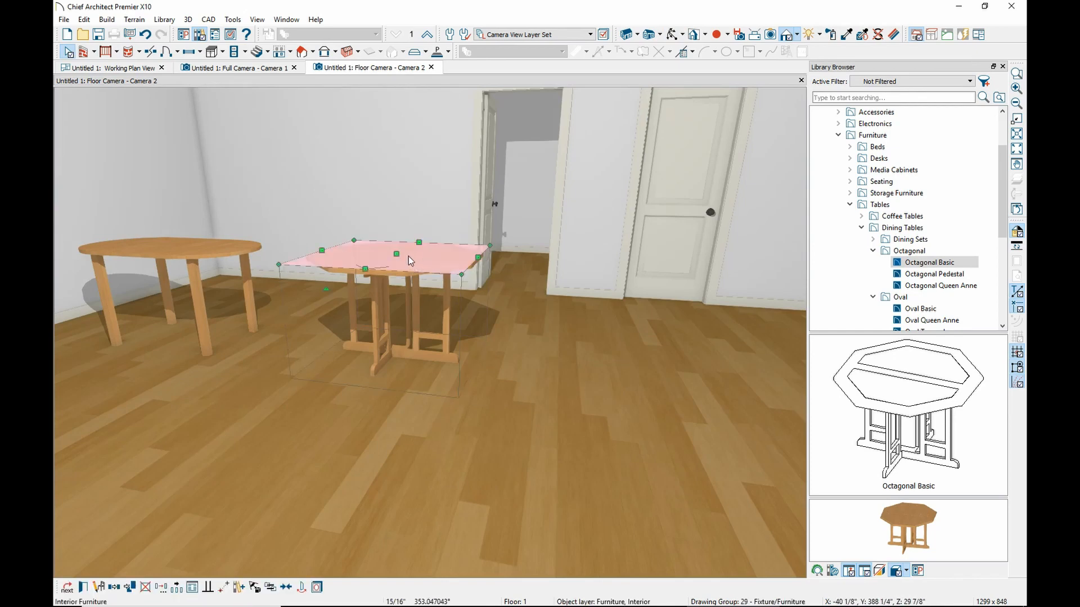
{"action": "left_click_drag", "start_coordinate": [398, 255], "coordinate": [407, 288]}
Place a 110V outlet low on the wall beside the open interior door
{"action": "left_click", "coordinate": [635, 190]}
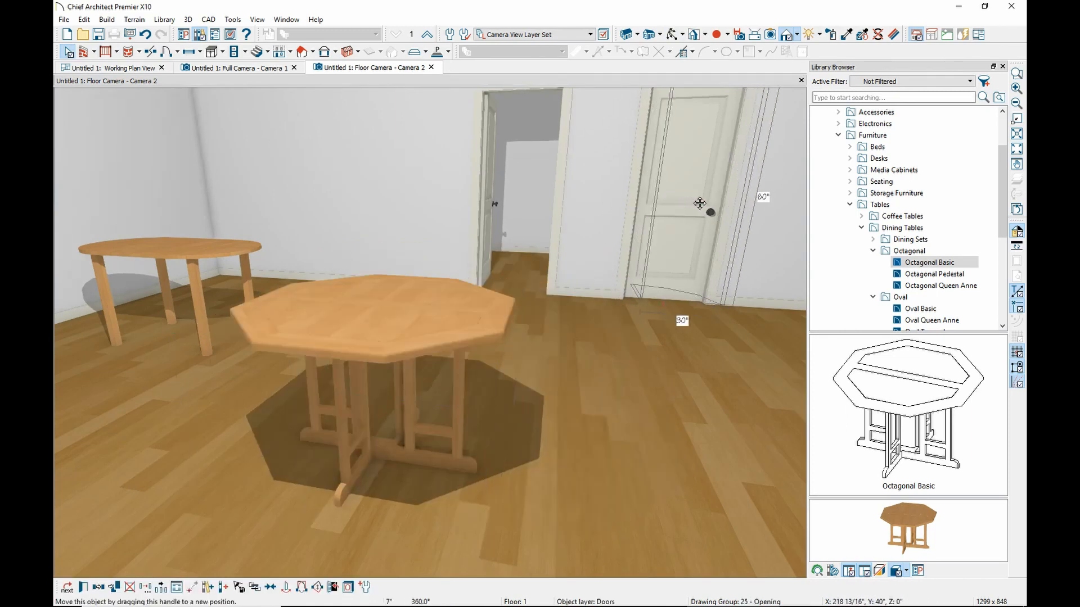
{"action": "scroll", "coordinate": [494, 148], "scroll_direction": "up", "scroll_amount": 2}
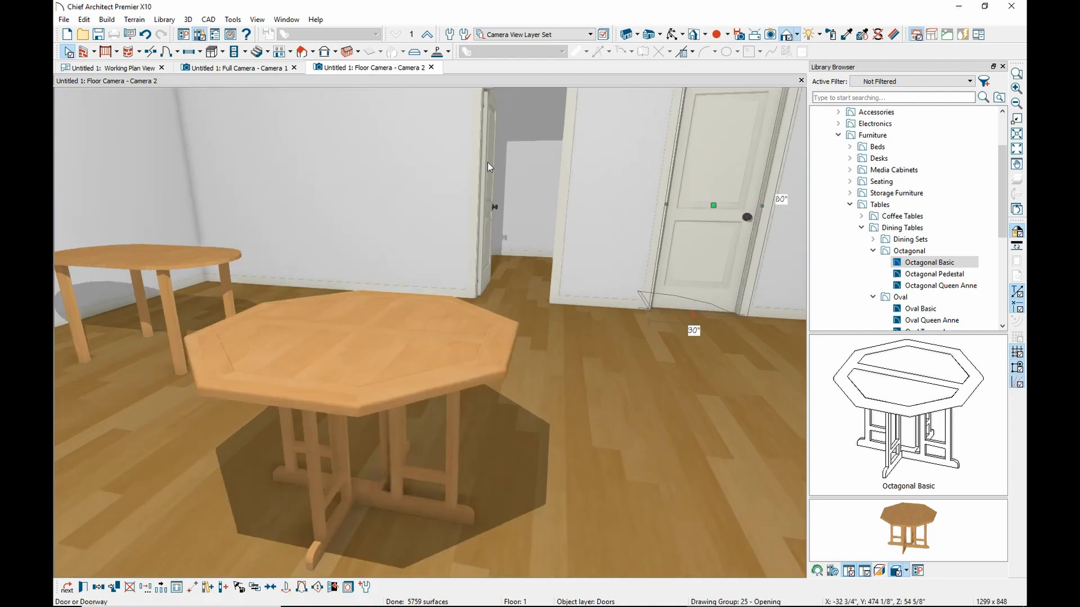
{"action": "scroll", "coordinate": [483, 172], "scroll_direction": "up", "scroll_amount": 2}
{"action": "left_click", "coordinate": [492, 197]}
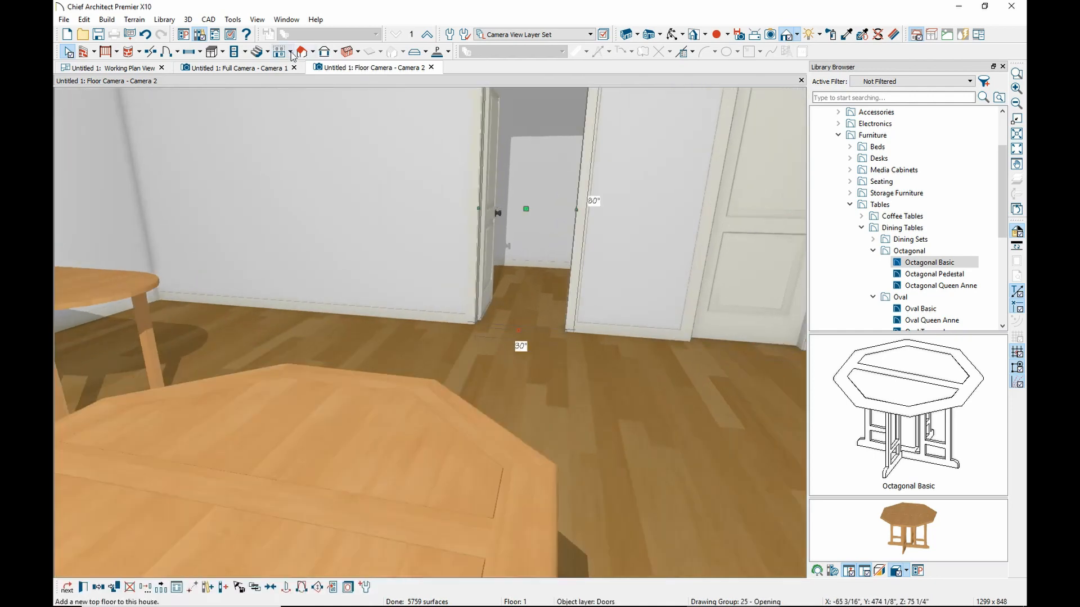
{"action": "left_click", "coordinate": [245, 52]}
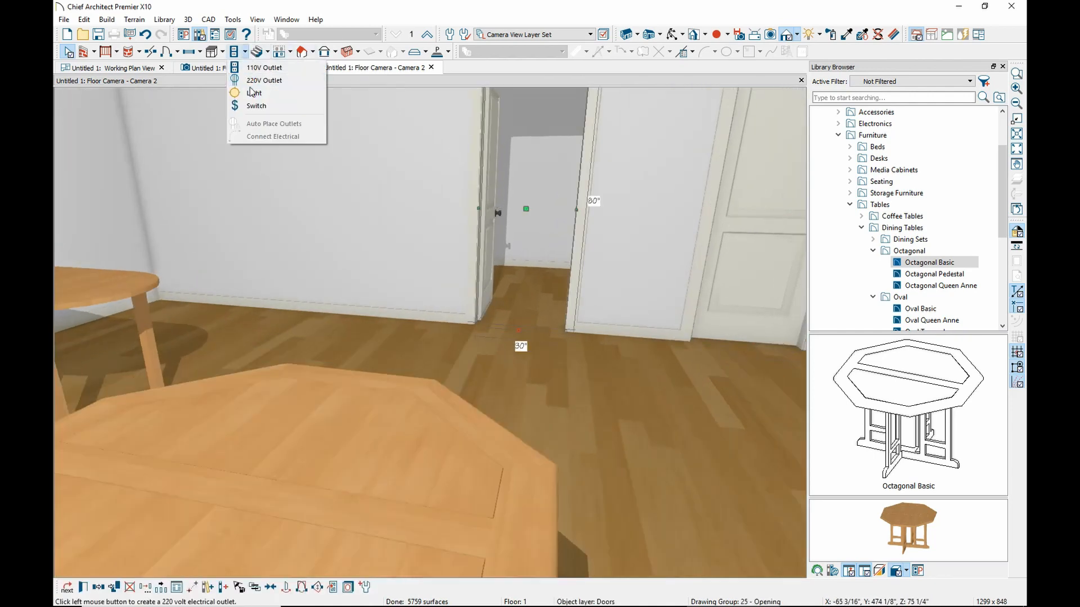
{"action": "left_click", "coordinate": [262, 68]}
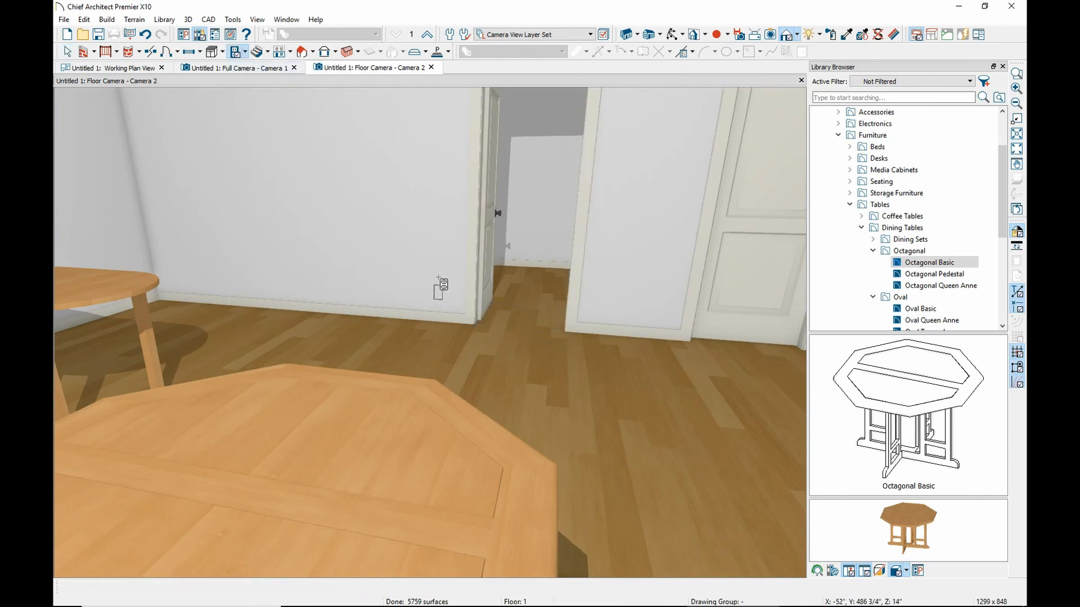
{"action": "key", "text": "Escape"}
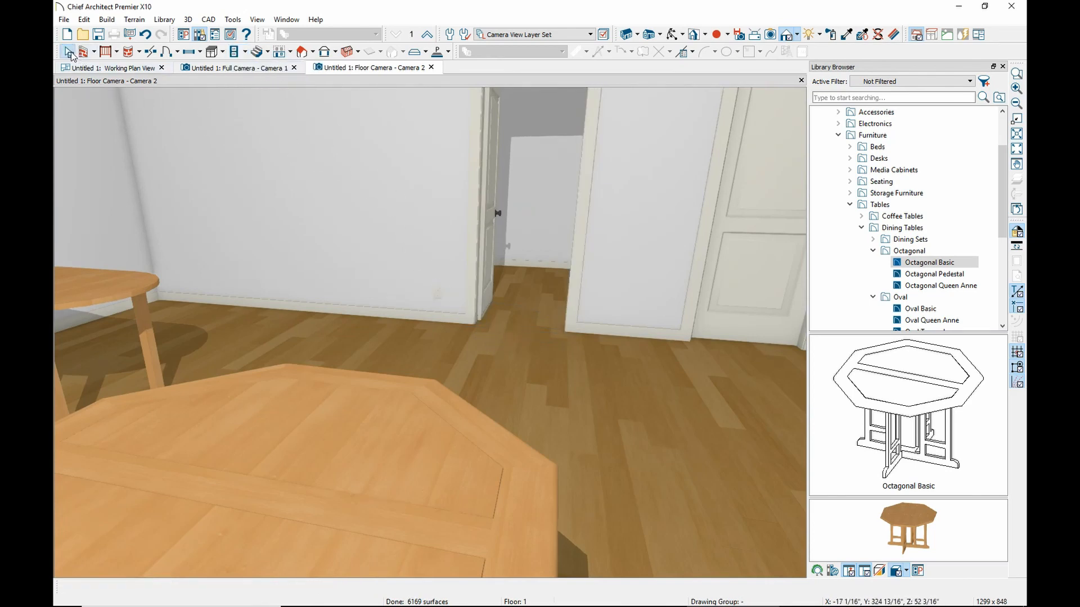
Move the outlet along the wall closer to the open door's casing
{"action": "scroll", "coordinate": [402, 328], "scroll_direction": "up", "scroll_amount": 4}
{"action": "left_click", "coordinate": [471, 296]}
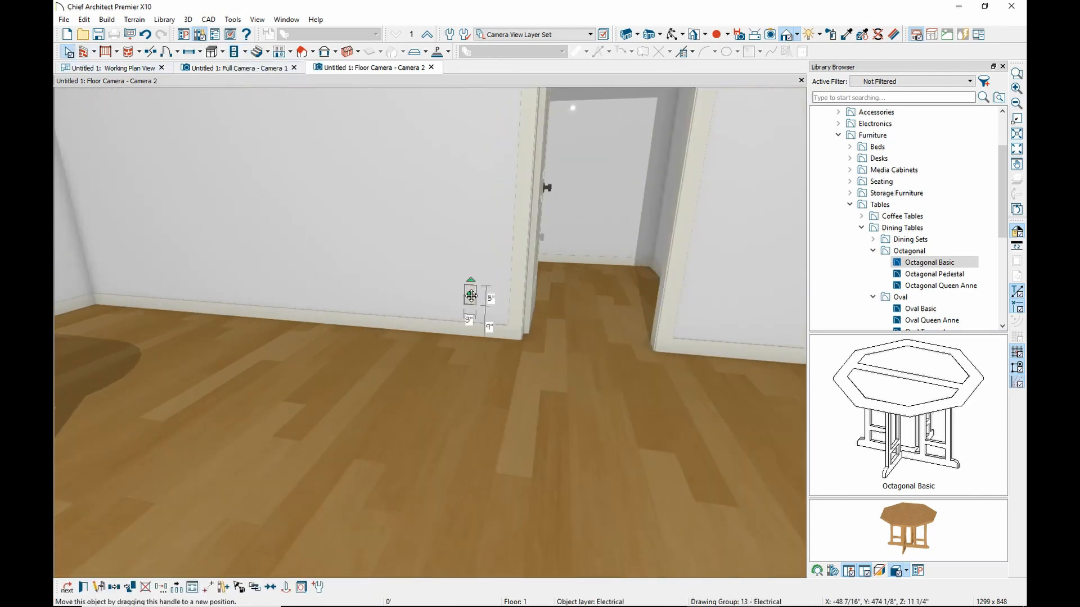
{"action": "mouse_move", "coordinate": [470, 296]}
{"action": "left_mouse_down"}
{"action": "mouse_move", "coordinate": [490, 297]}
{"action": "mouse_move", "coordinate": [482, 302]}
{"action": "left_mouse_up"}
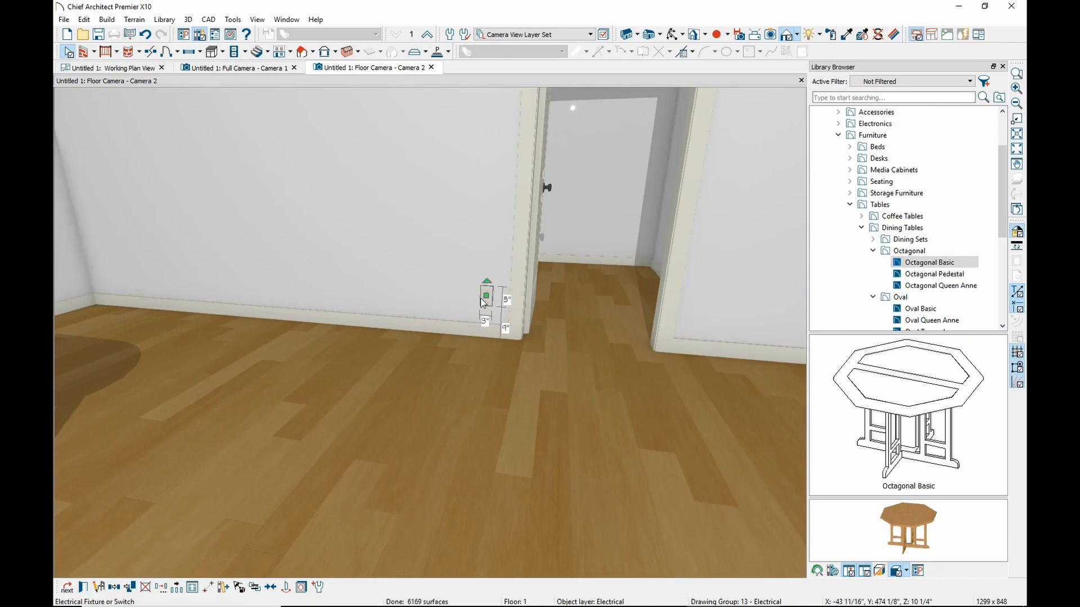
Shift the outlet slightly along the wall away from the door in the working plan view
{"action": "left_click", "coordinate": [133, 68]}
{"action": "scroll", "coordinate": [275, 247], "scroll_direction": "up", "scroll_amount": 4}
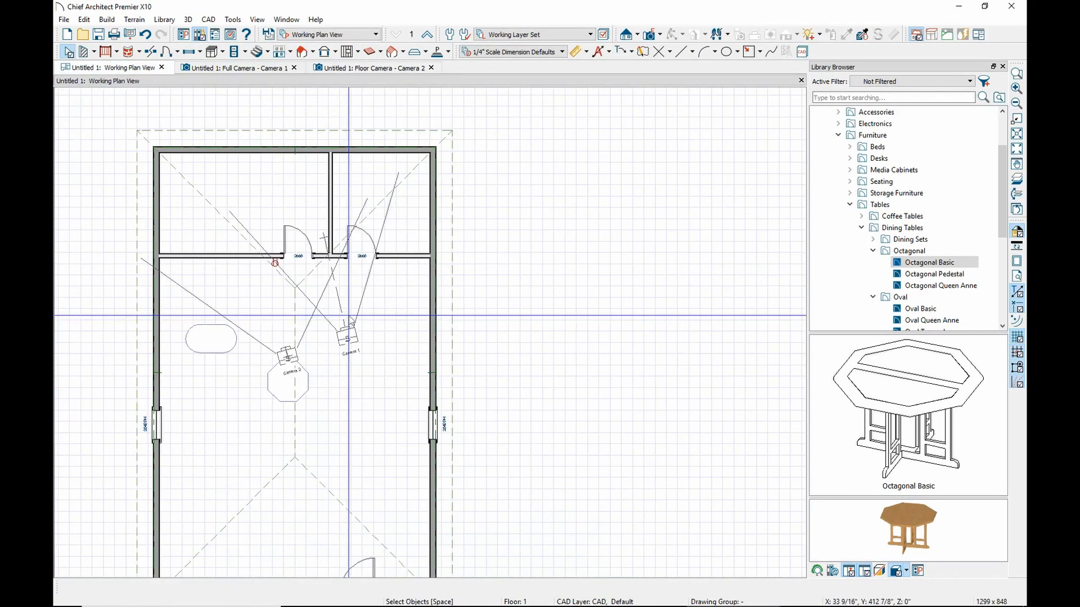
{"action": "scroll", "coordinate": [276, 258], "scroll_direction": "up", "scroll_amount": 6}
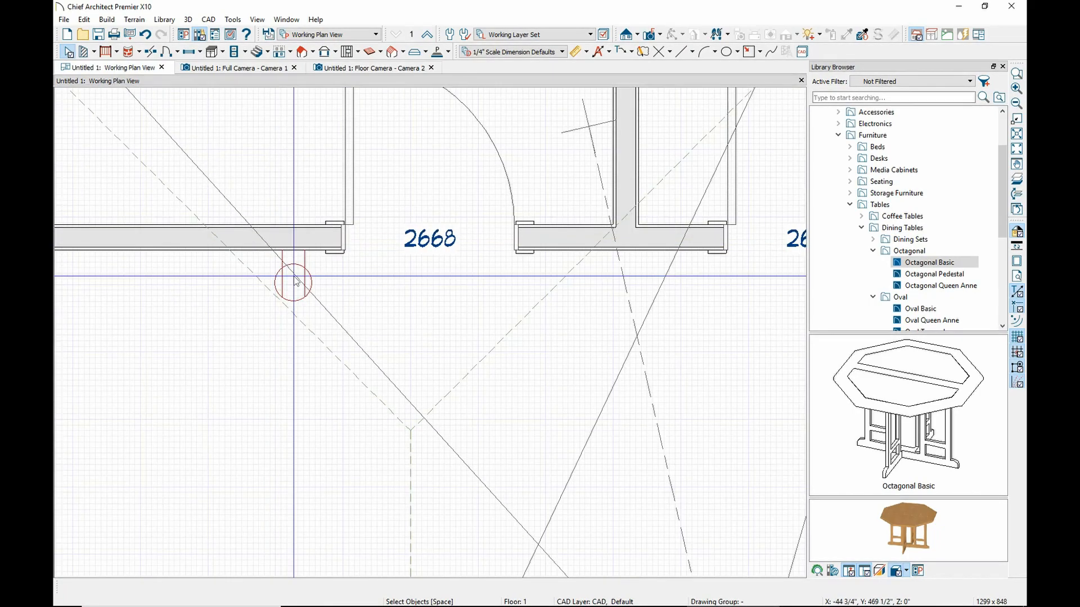
{"action": "left_click", "coordinate": [295, 281]}
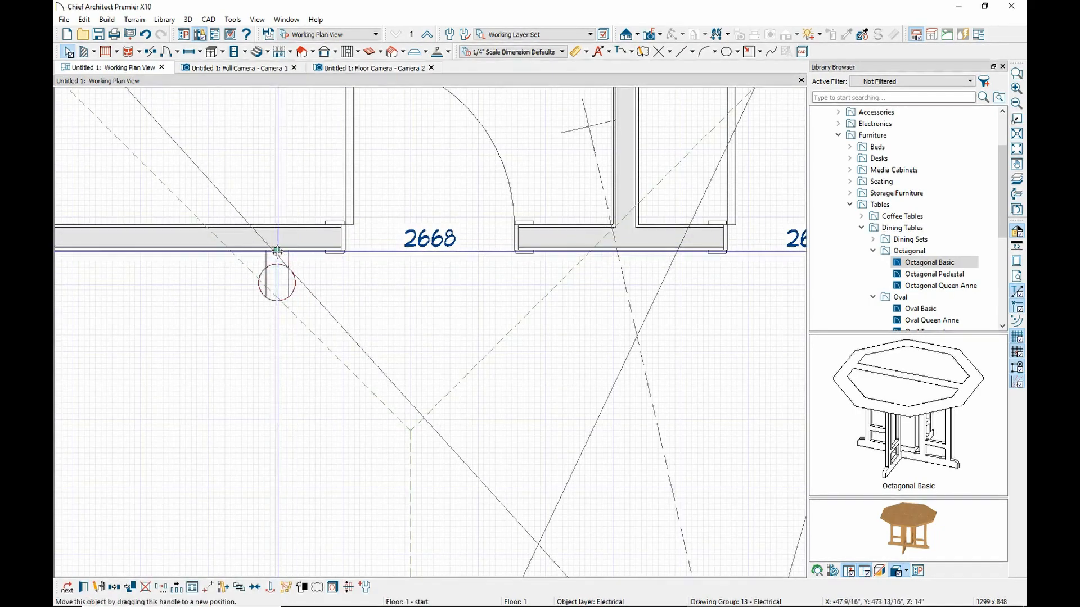
{"action": "scroll", "coordinate": [323, 288], "scroll_direction": "down", "scroll_amount": 2}
{"action": "scroll", "coordinate": [325, 289], "scroll_direction": "down", "scroll_amount": 7}
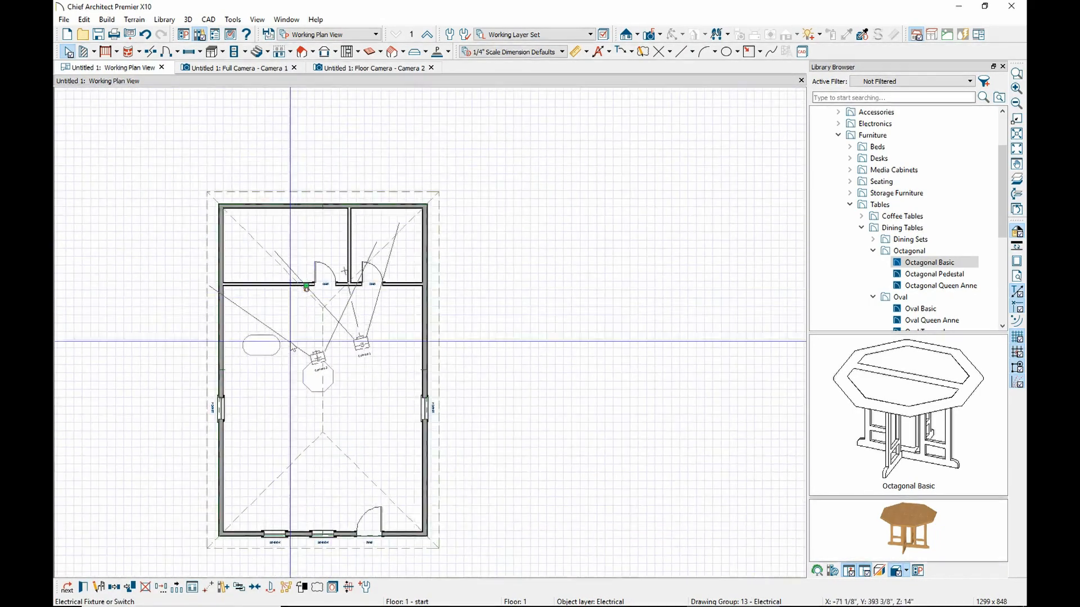
{"action": "scroll", "coordinate": [251, 451], "scroll_direction": "up", "scroll_amount": 3}
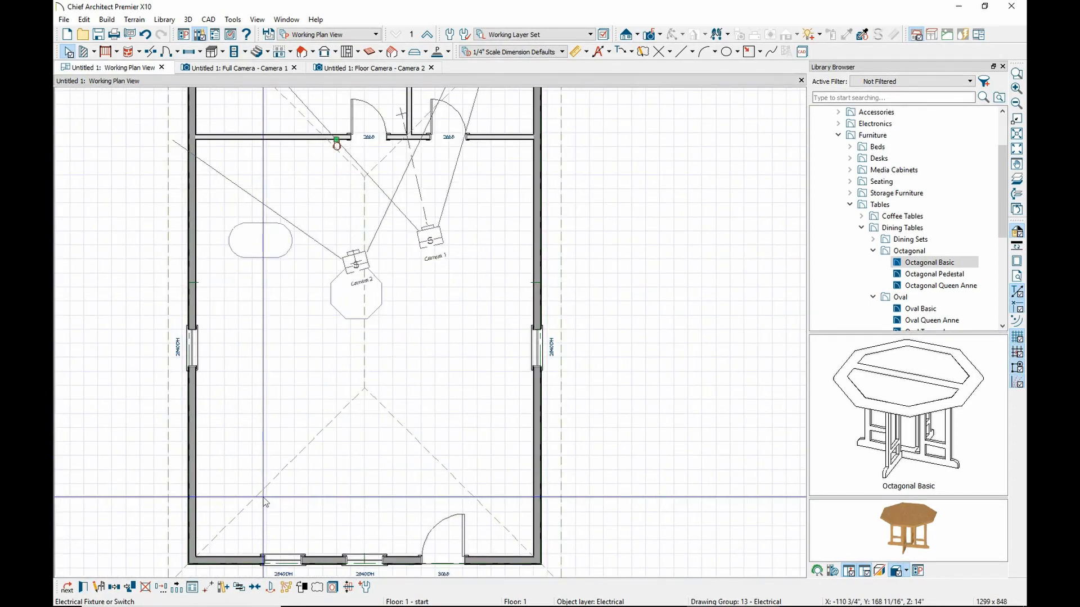
{"action": "scroll", "coordinate": [262, 497], "scroll_direction": "down", "scroll_amount": 5}
{"action": "scroll", "coordinate": [306, 301], "scroll_direction": "up", "scroll_amount": 8}
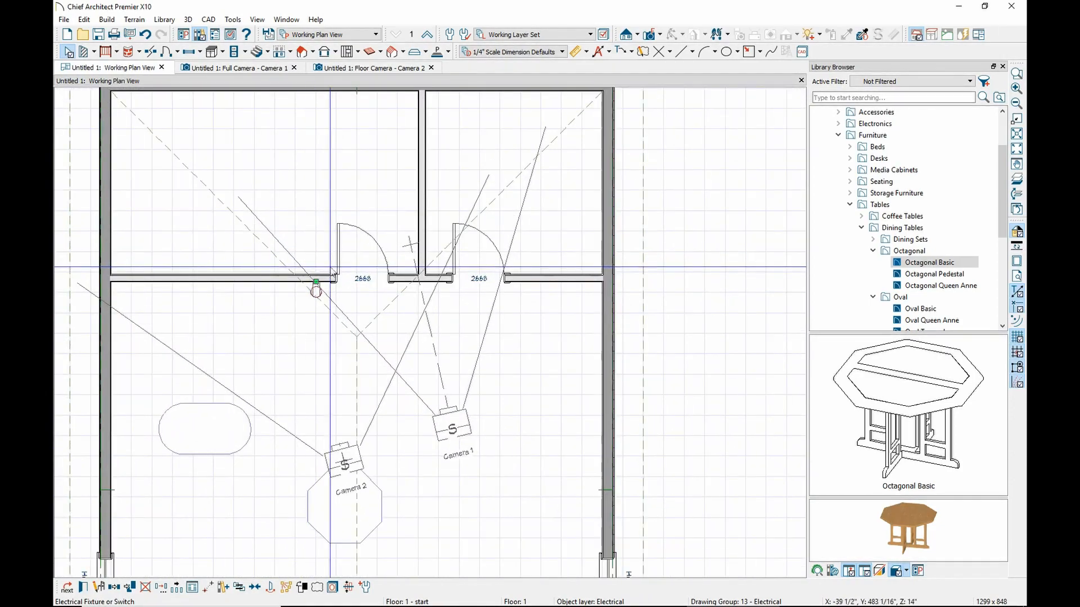
Build a new second floor from a blank plan, accepting the Floor 2 default heights and structure
{"action": "scroll", "coordinate": [331, 322], "scroll_direction": "down", "scroll_amount": 5}
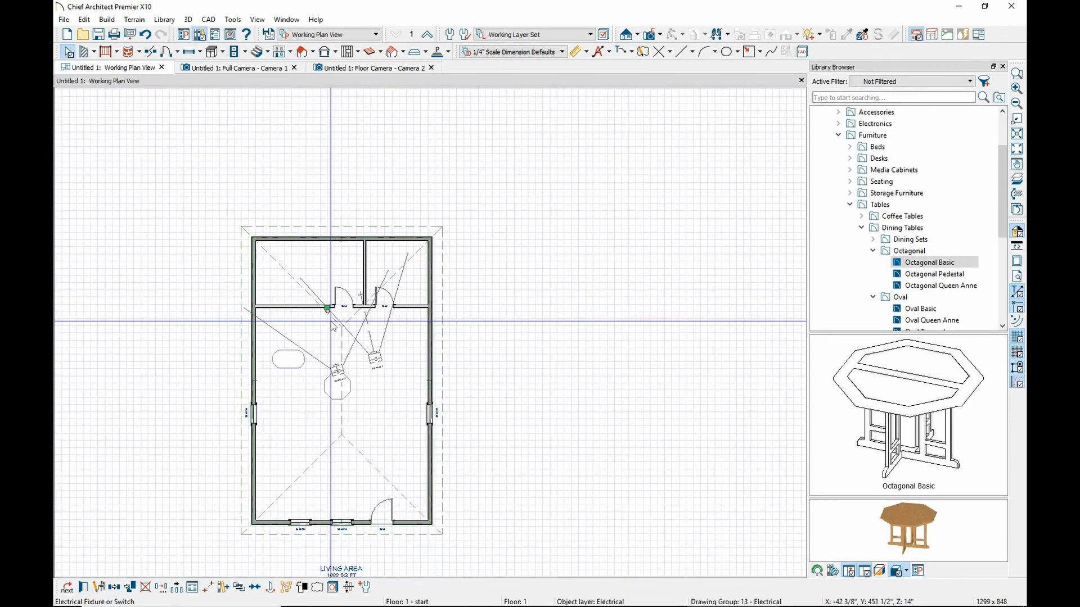
{"action": "left_click", "coordinate": [268, 70]}
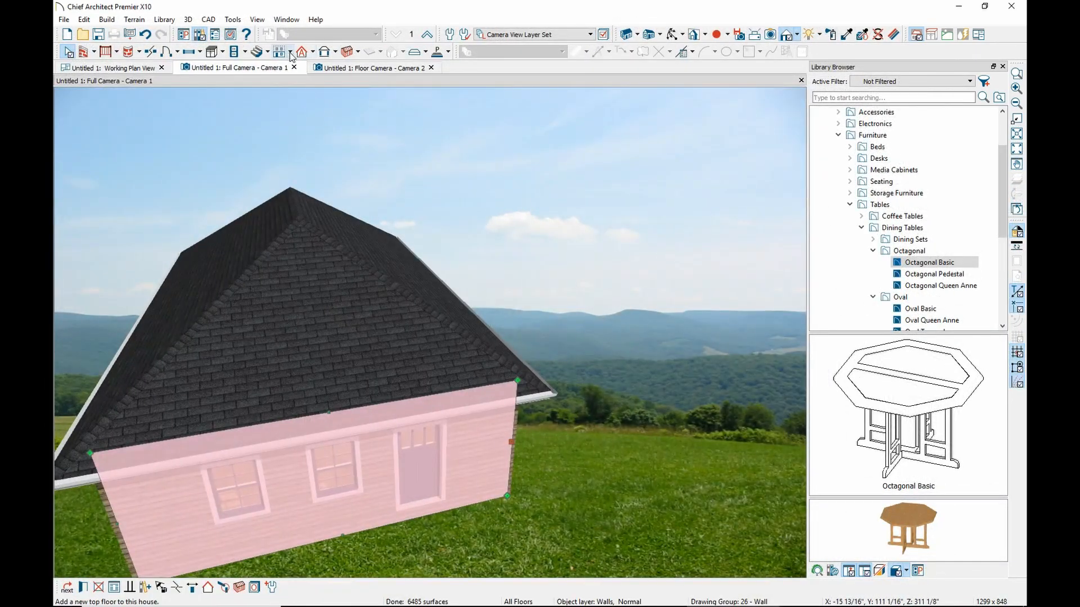
{"action": "left_click", "coordinate": [289, 53]}
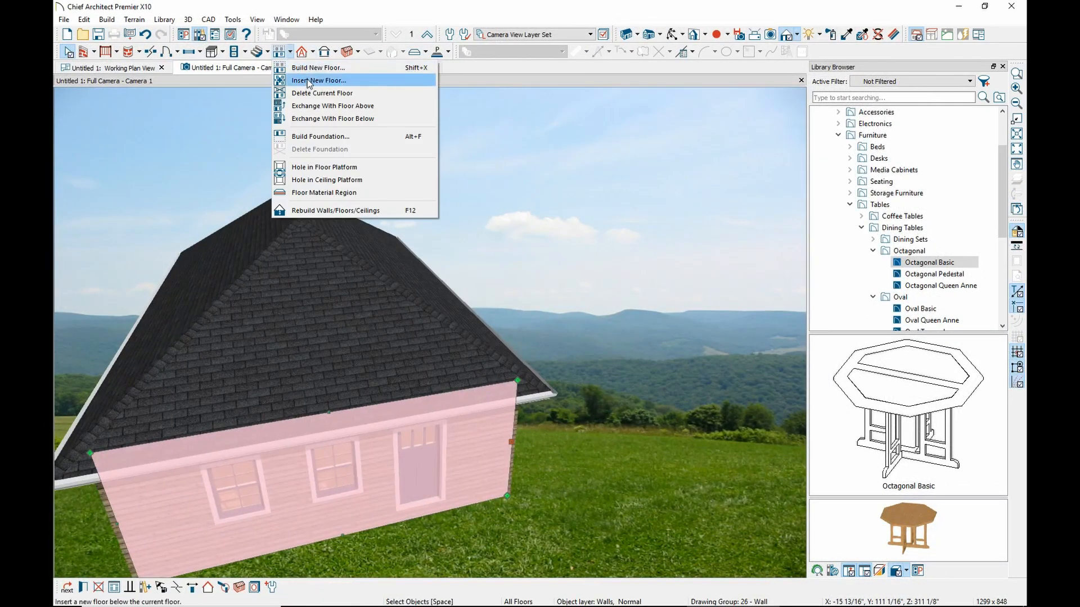
{"action": "left_click", "coordinate": [310, 69]}
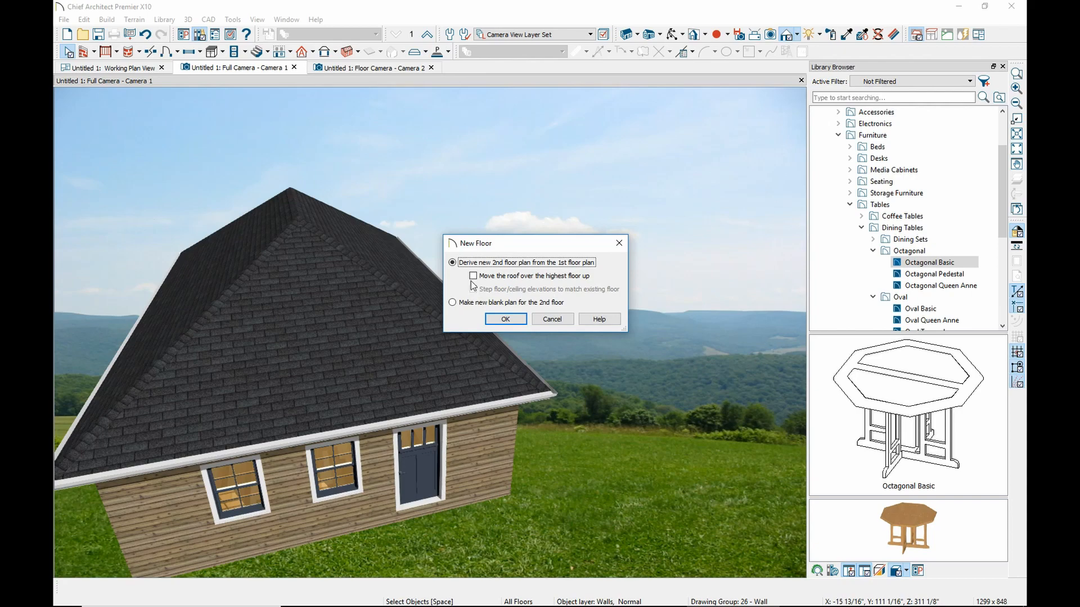
{"action": "left_click", "coordinate": [453, 303]}
{"action": "left_click", "coordinate": [491, 320]}
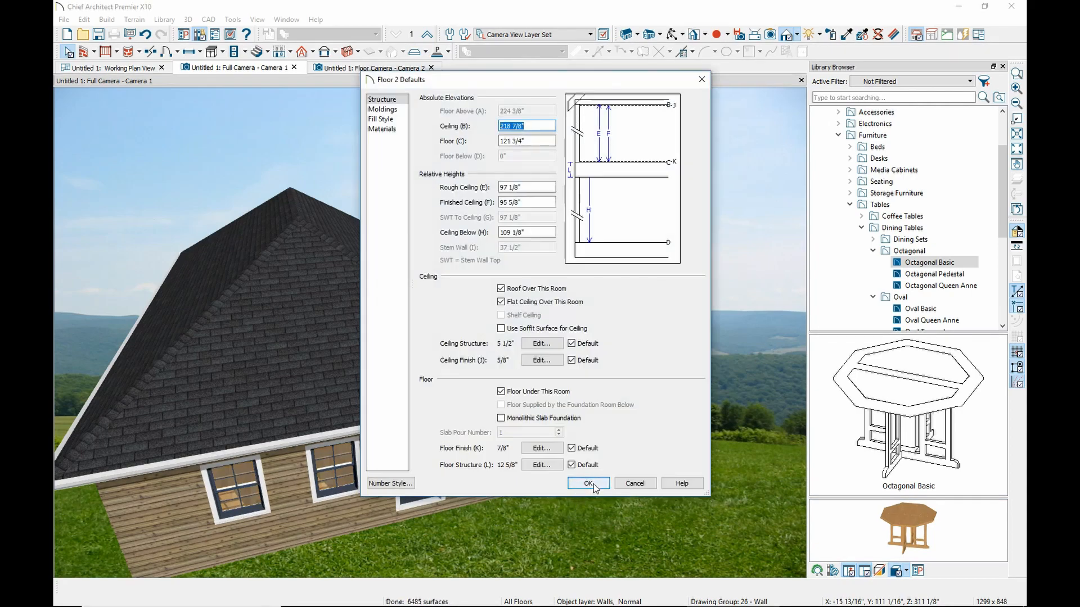
{"action": "left_click", "coordinate": [584, 483]}
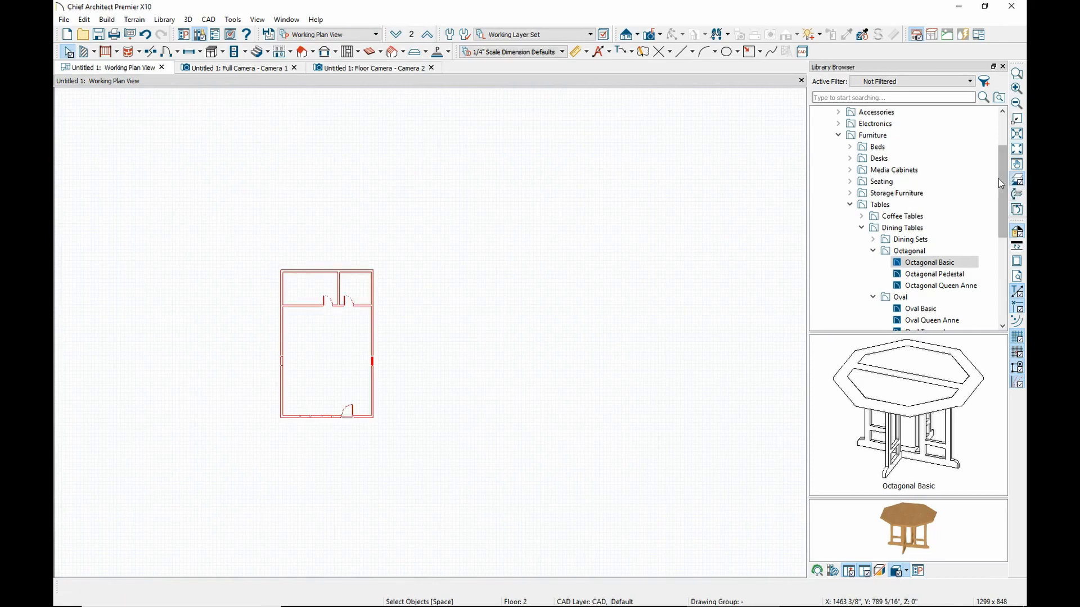
Draw a closed rectangle of straight exterior walls on the second floor, over the back part of the first-floor outline
{"action": "scroll", "coordinate": [289, 305], "scroll_direction": "up", "scroll_amount": 5}
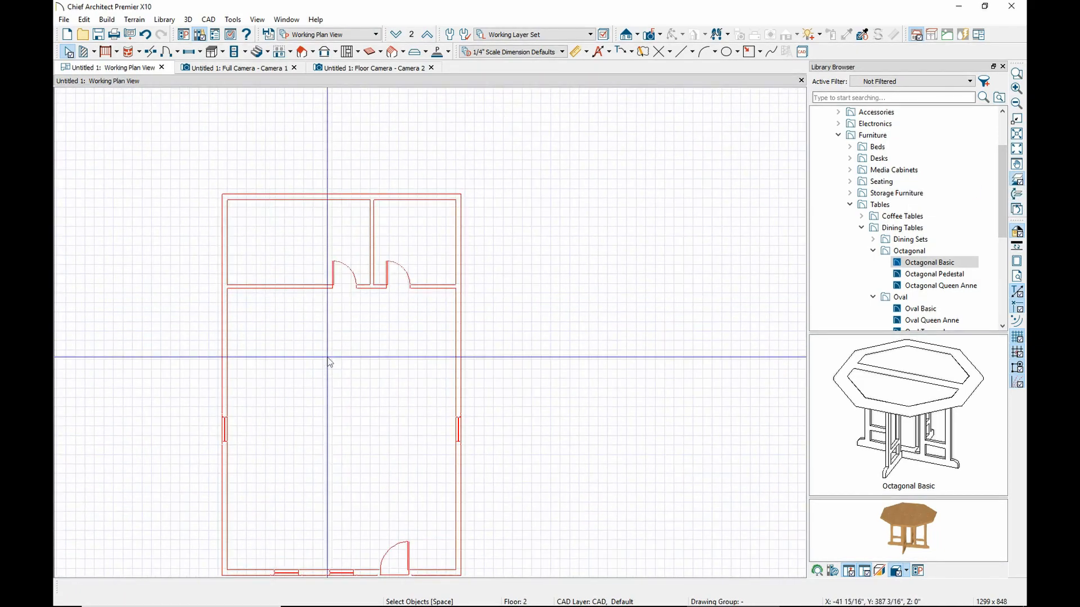
{"action": "left_click", "coordinate": [94, 52]}
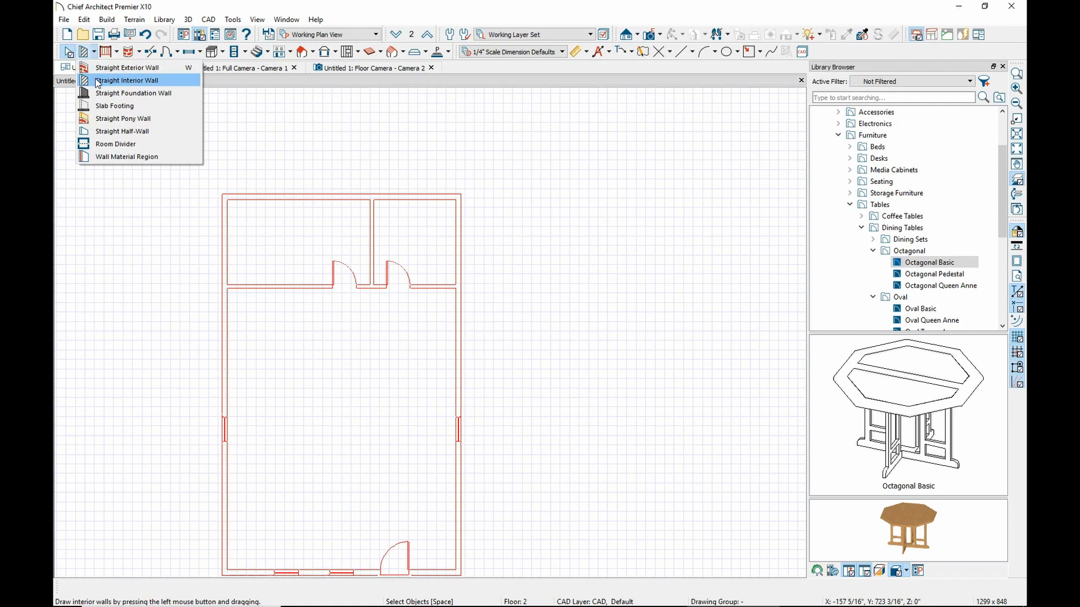
{"action": "left_click", "coordinate": [110, 68]}
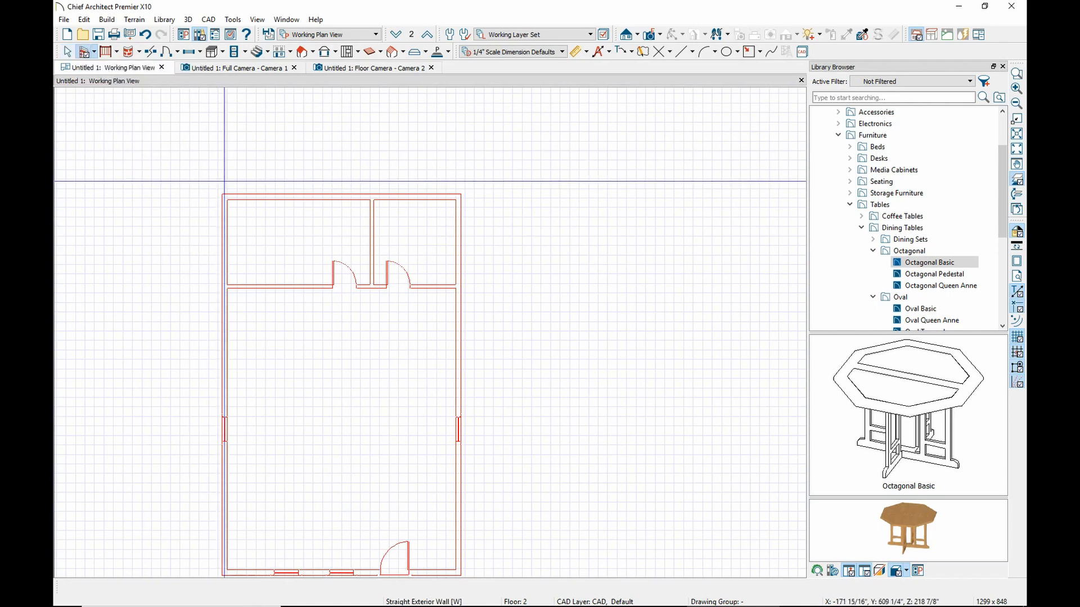
{"action": "left_click_drag", "start_coordinate": [222, 196], "coordinate": [461, 318]}
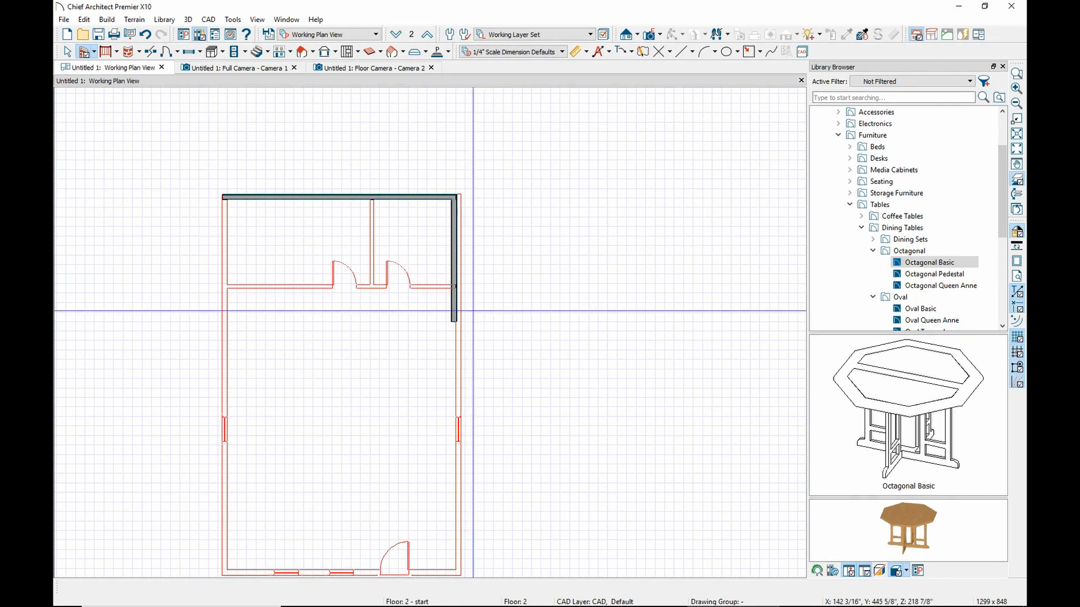
{"action": "key", "text": "ctrl+z"}
{"action": "mouse_move", "coordinate": [461, 196]}
{"action": "left_mouse_down"}
{"action": "mouse_move", "coordinate": [460, 378]}
{"action": "mouse_move", "coordinate": [218, 378]}
{"action": "mouse_move", "coordinate": [219, 195]}
{"action": "left_mouse_up"}
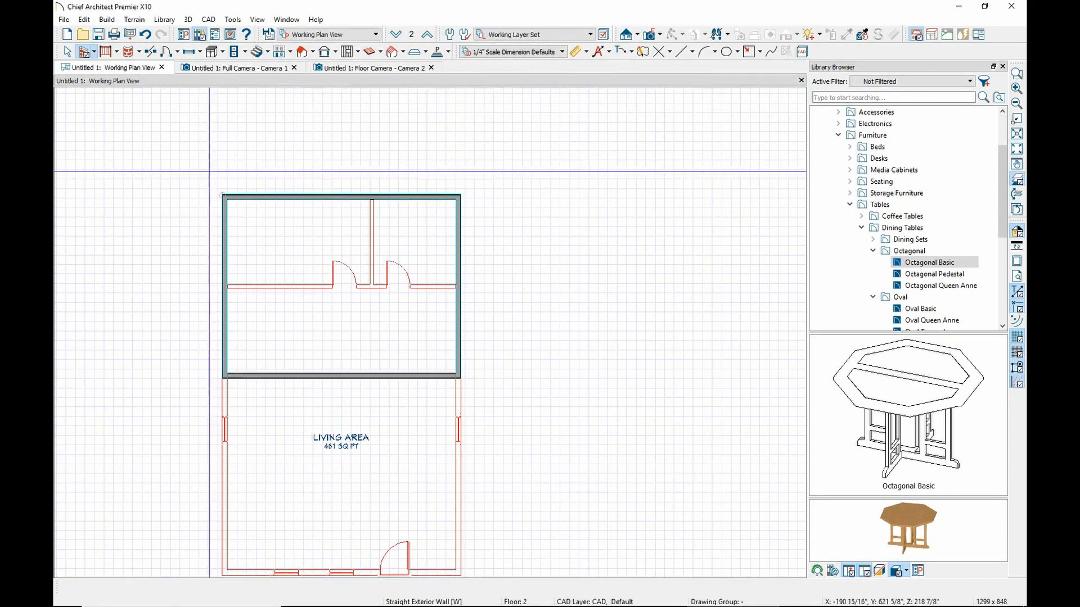
Move the second floor's front exterior wall forward to line up with the first floor's front wall
{"action": "key", "text": "space"}
{"action": "left_click", "coordinate": [347, 377]}
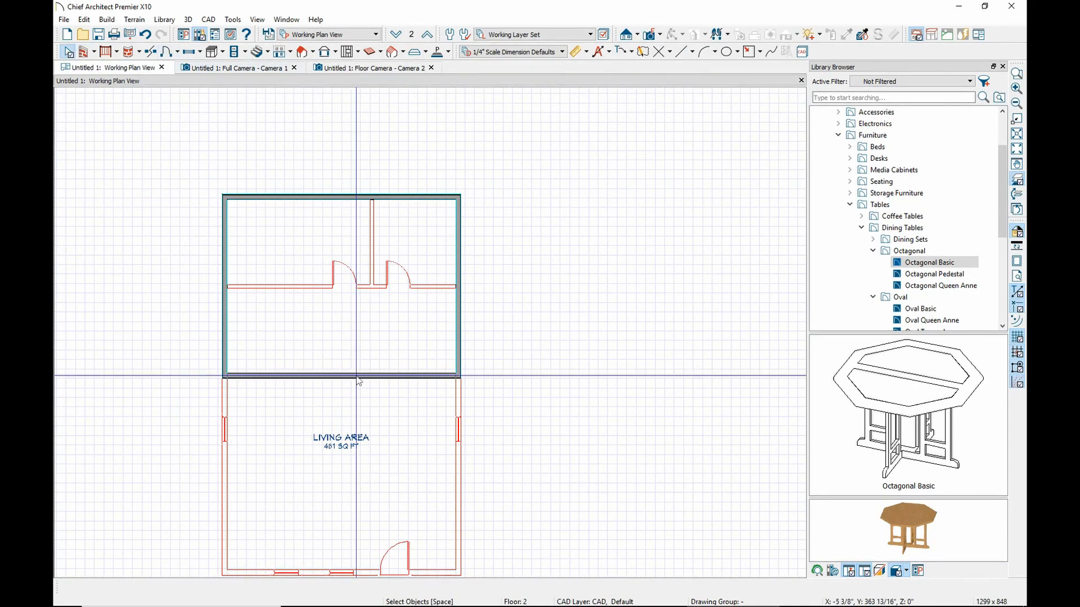
{"action": "left_click_drag", "start_coordinate": [347, 377], "coordinate": [366, 574]}
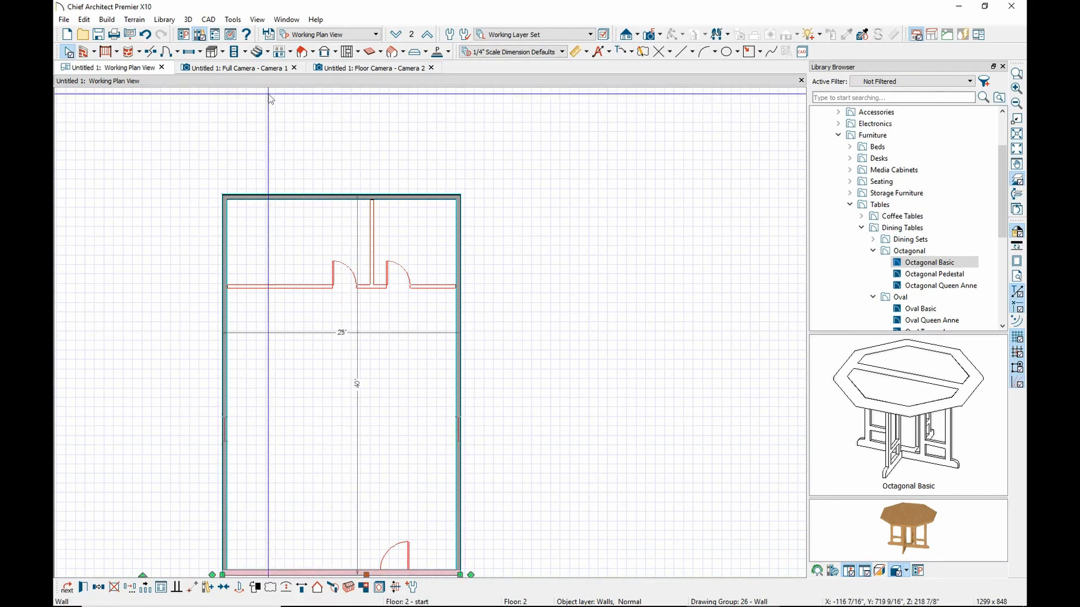
Inspect the added second story from outside and inside in the full camera view
{"action": "left_click", "coordinate": [263, 68]}
{"action": "mouse_move", "coordinate": [590, 361]}
{"action": "left_mouse_down"}
{"action": "mouse_move", "coordinate": [498, 357]}
{"action": "mouse_move", "coordinate": [586, 364]}
{"action": "mouse_move", "coordinate": [602, 385]}
{"action": "mouse_move", "coordinate": [587, 367]}
{"action": "left_mouse_up"}
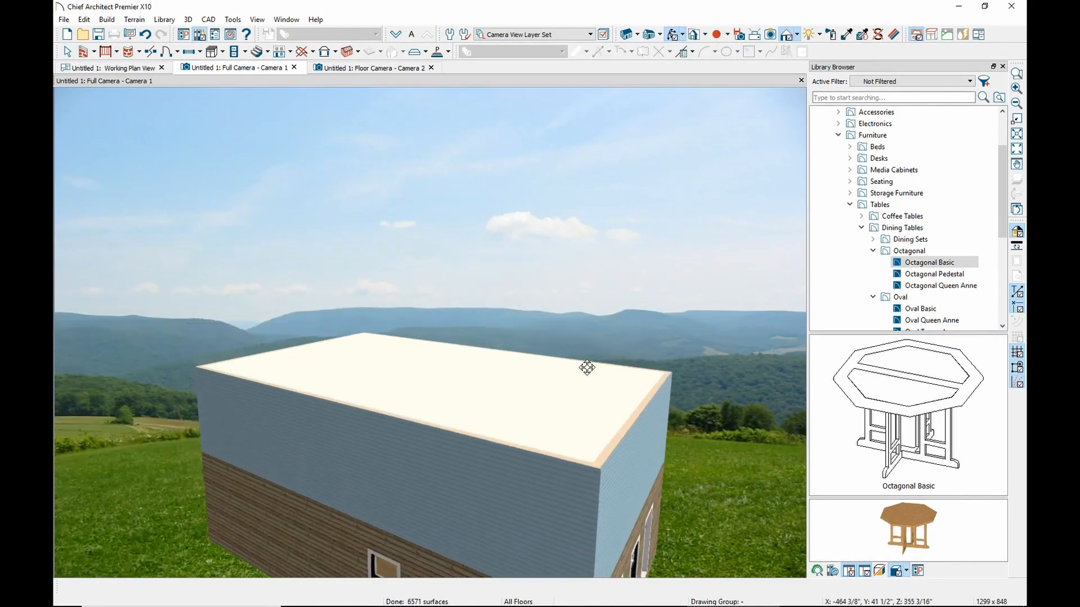
{"action": "left_click", "coordinate": [312, 53]}
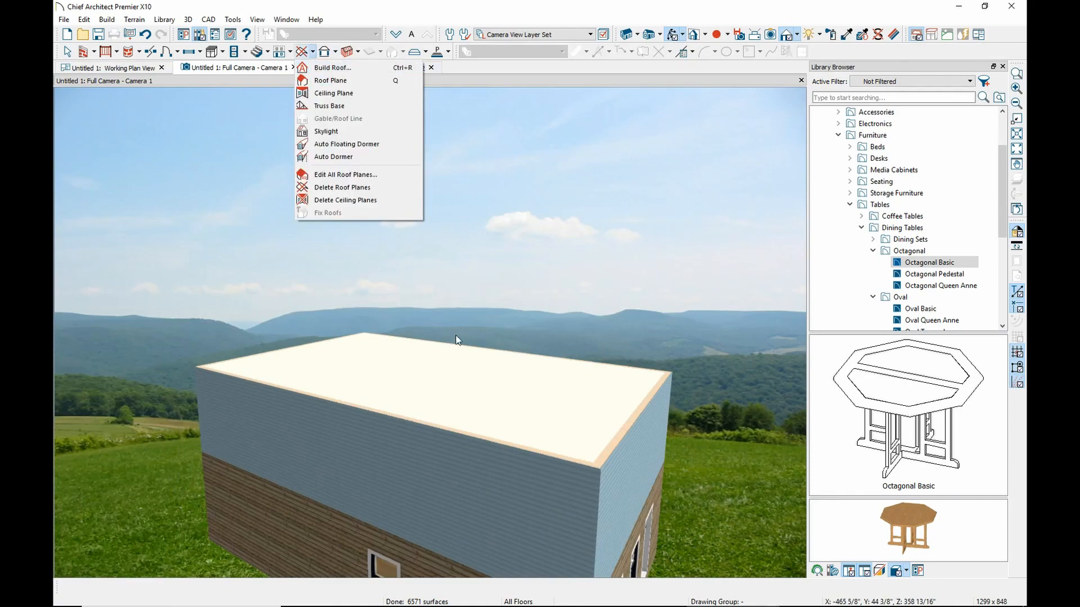
{"action": "left_click_drag", "start_coordinate": [455, 335], "coordinate": [444, 331]}
{"action": "scroll", "coordinate": [419, 353], "scroll_direction": "up", "scroll_amount": 5}
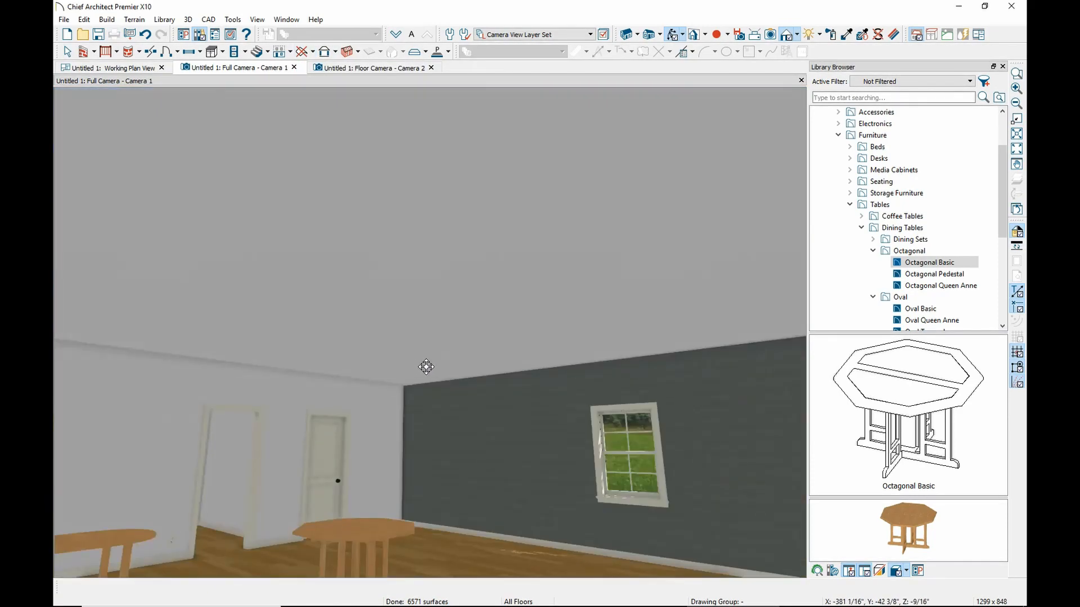
{"action": "scroll", "coordinate": [416, 377], "scroll_direction": "up", "scroll_amount": 10}
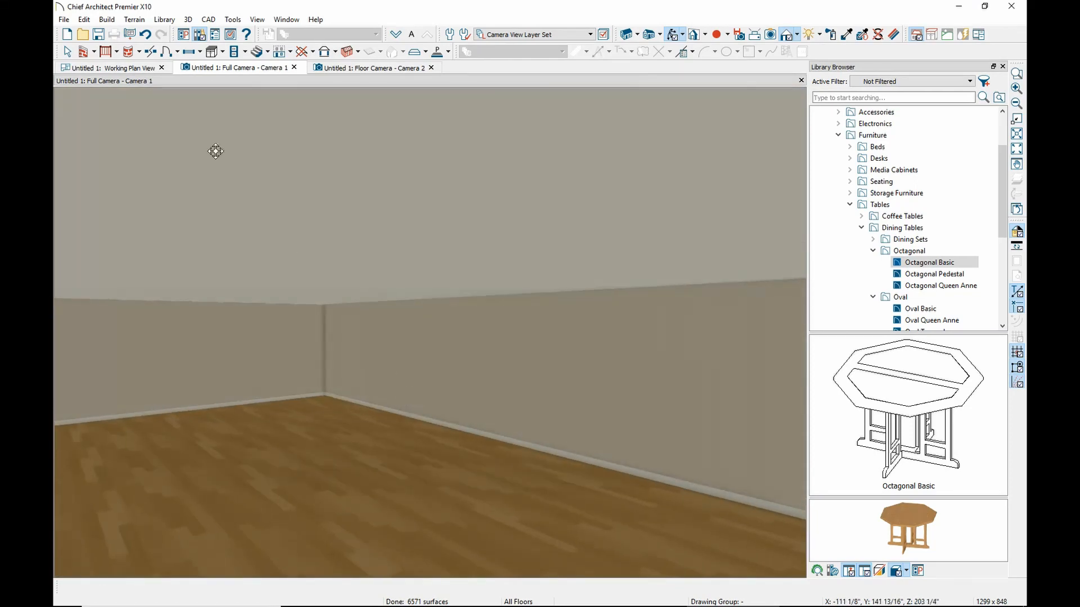
Return to the working plan view and switch it down to the first floor
{"action": "left_click", "coordinate": [120, 70]}
{"action": "scroll", "coordinate": [298, 248], "scroll_direction": "up", "scroll_amount": 3}
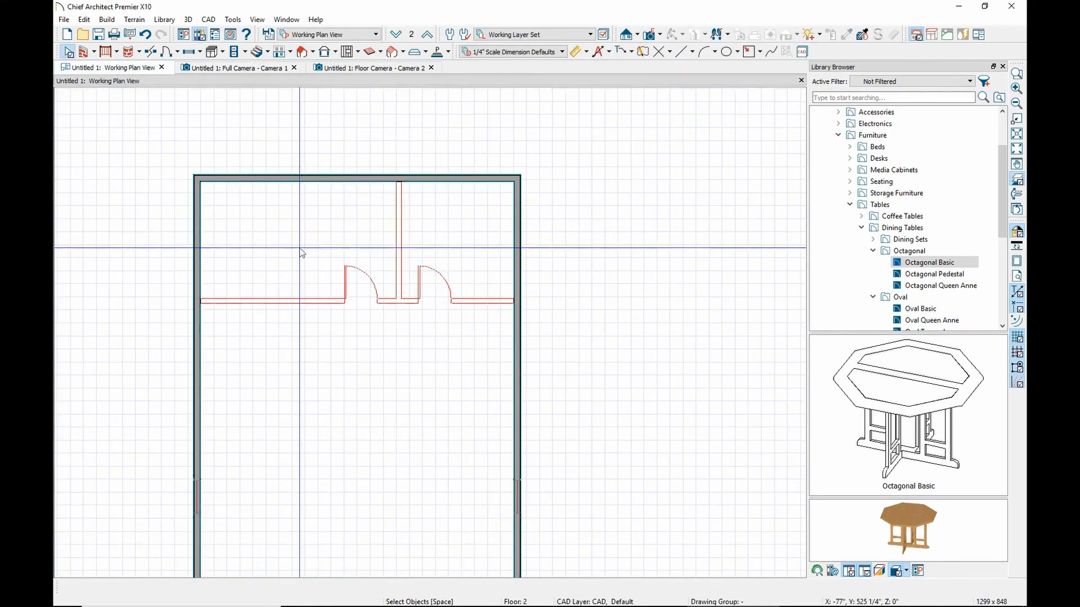
{"action": "left_click", "coordinate": [280, 243]}
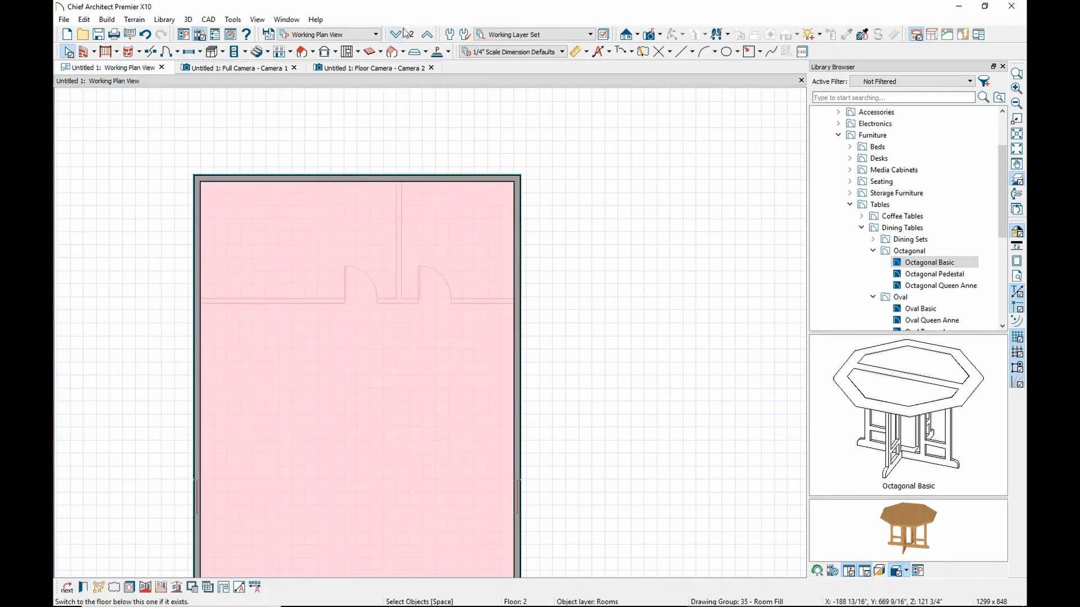
{"action": "left_click", "coordinate": [395, 34]}
Set the room type of the larger back room on the first floor to Bath
{"action": "double_click", "coordinate": [302, 242]}
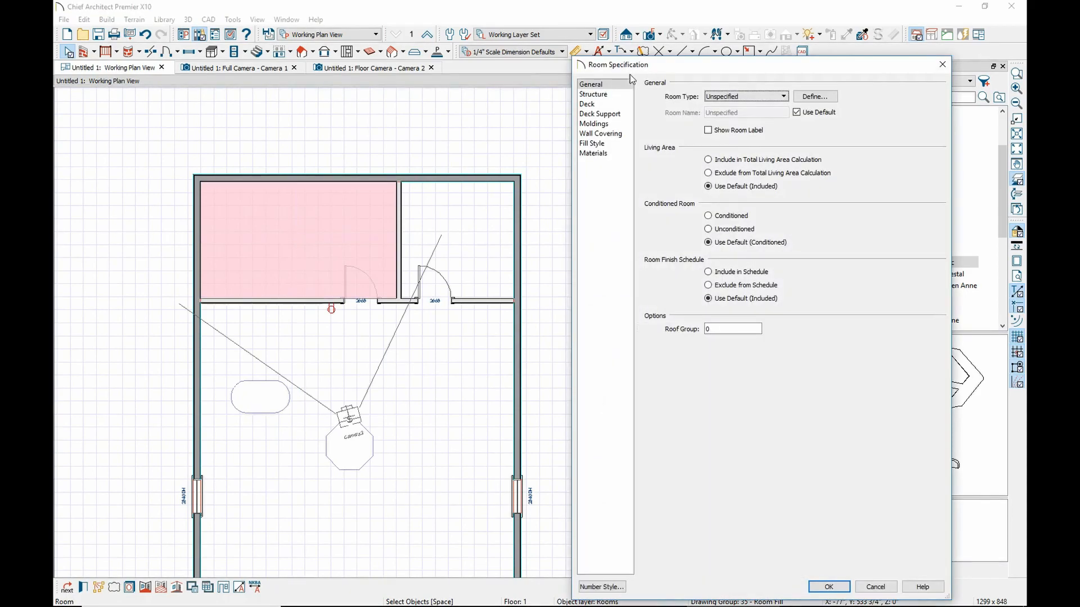
{"action": "left_click", "coordinate": [600, 155]}
{"action": "left_click", "coordinate": [601, 145]}
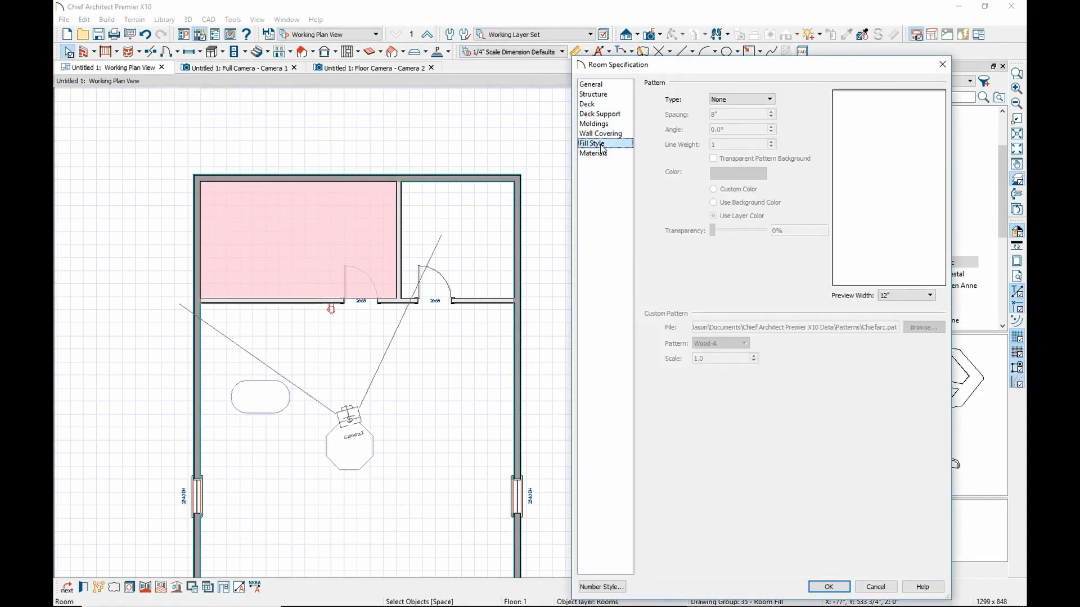
{"action": "left_click", "coordinate": [601, 134]}
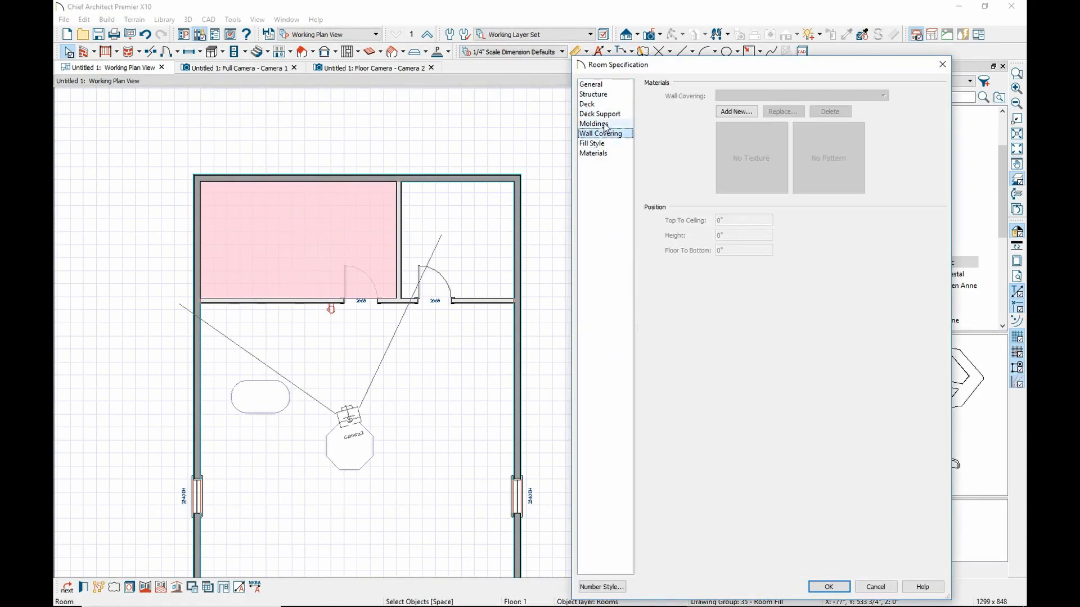
{"action": "left_click", "coordinate": [595, 94]}
{"action": "left_click", "coordinate": [594, 85]}
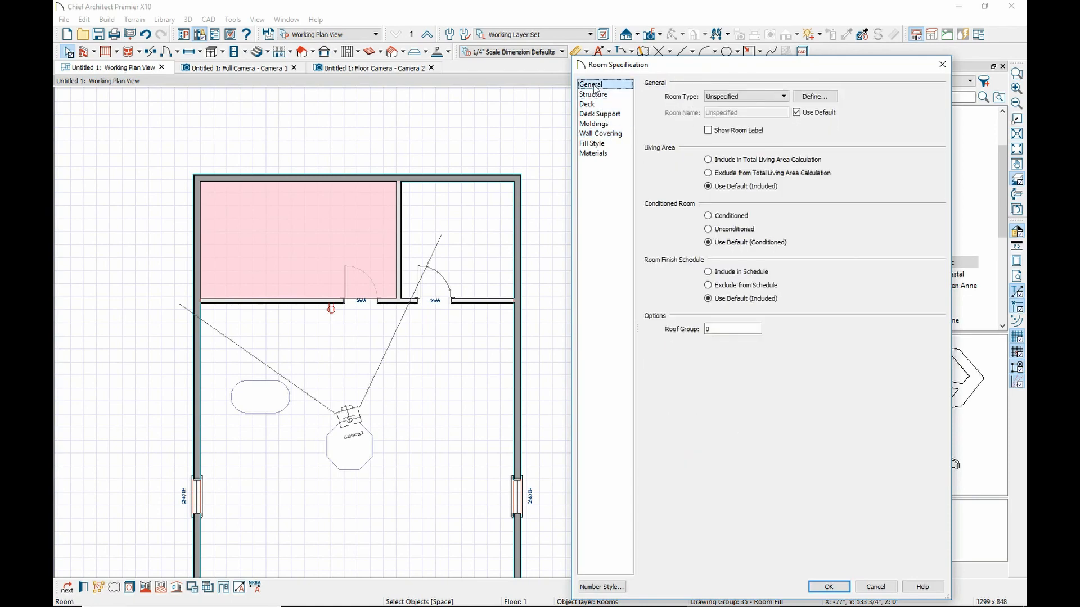
{"action": "left_click", "coordinate": [726, 96]}
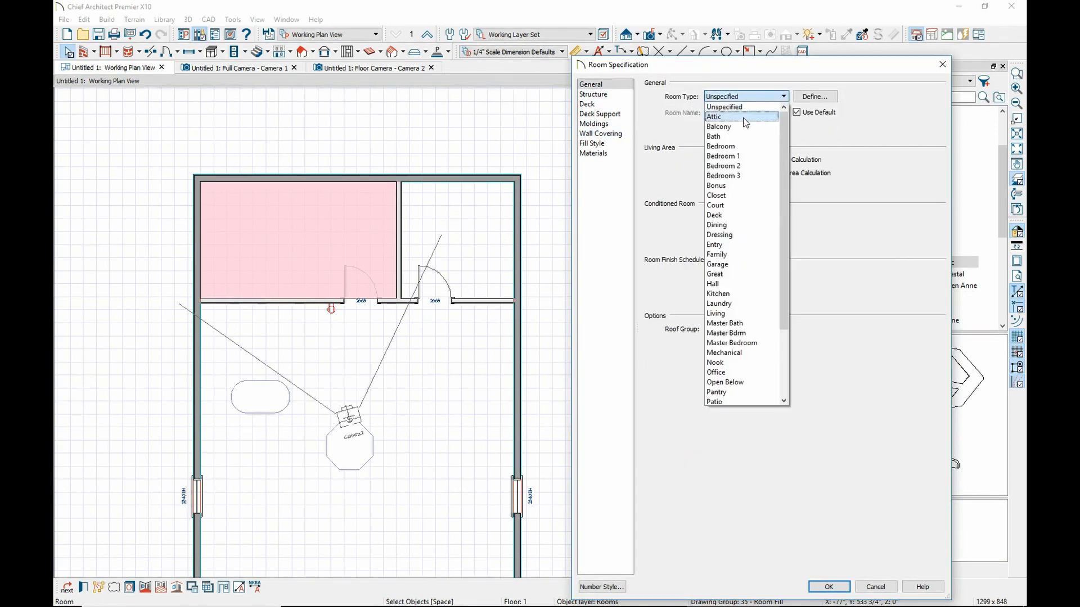
{"action": "left_click", "coordinate": [740, 137]}
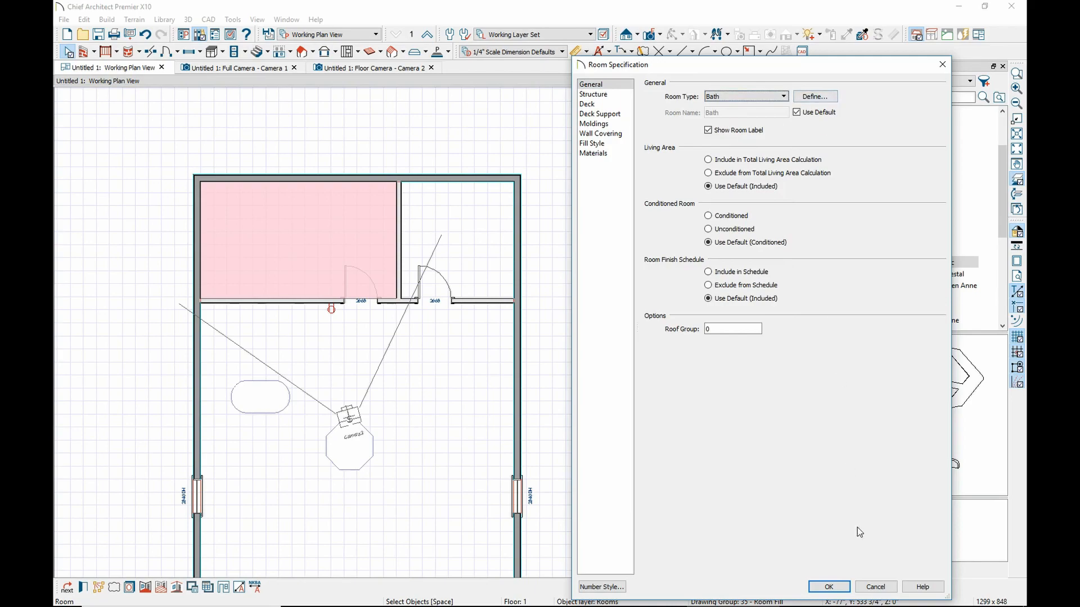
{"action": "left_click", "coordinate": [834, 588]}
Set the room type of the smaller back room beside the bath to Closet
{"action": "double_click", "coordinate": [441, 212]}
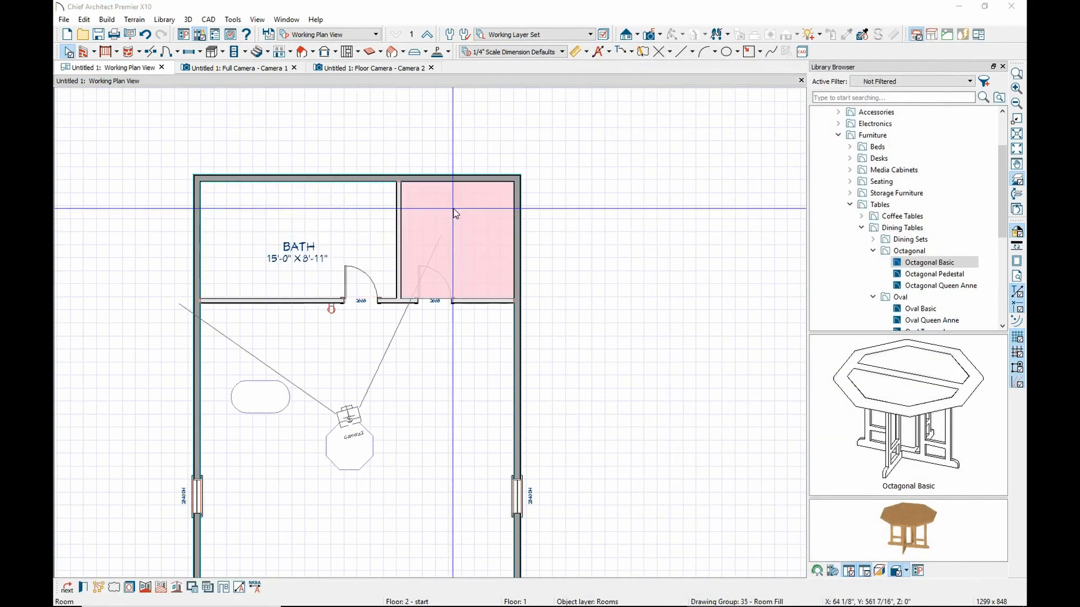
{"action": "left_click", "coordinate": [753, 97]}
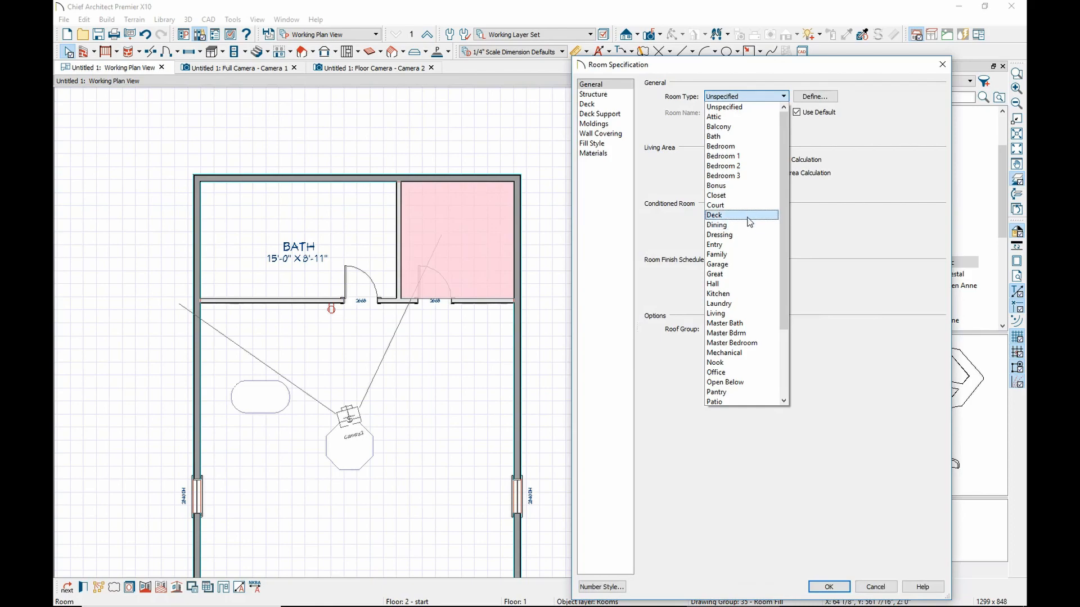
{"action": "left_click", "coordinate": [750, 195]}
{"action": "left_click", "coordinate": [828, 586]}
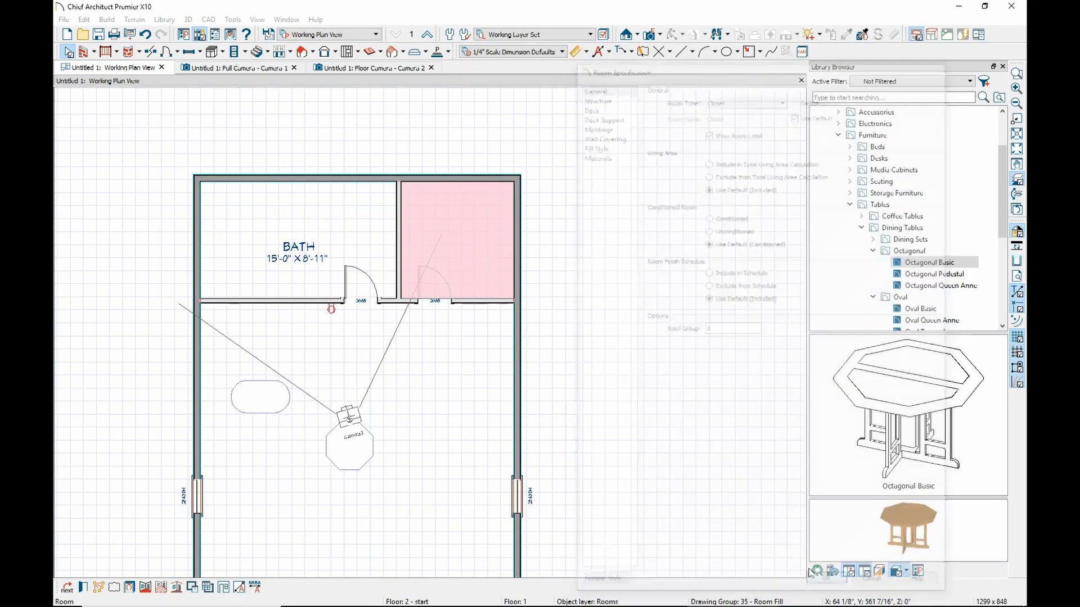
{"action": "scroll", "coordinate": [481, 369], "scroll_direction": "down", "scroll_amount": 4}
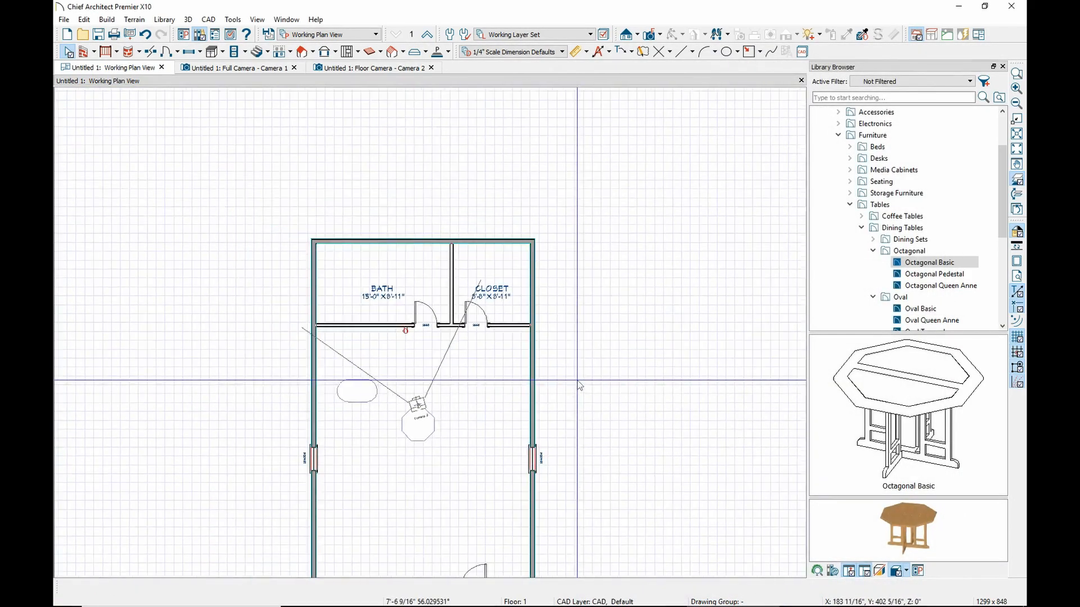
{"action": "scroll", "coordinate": [476, 551], "scroll_direction": "up", "scroll_amount": 2}
{"action": "scroll", "coordinate": [449, 508], "scroll_direction": "up", "scroll_amount": 2}
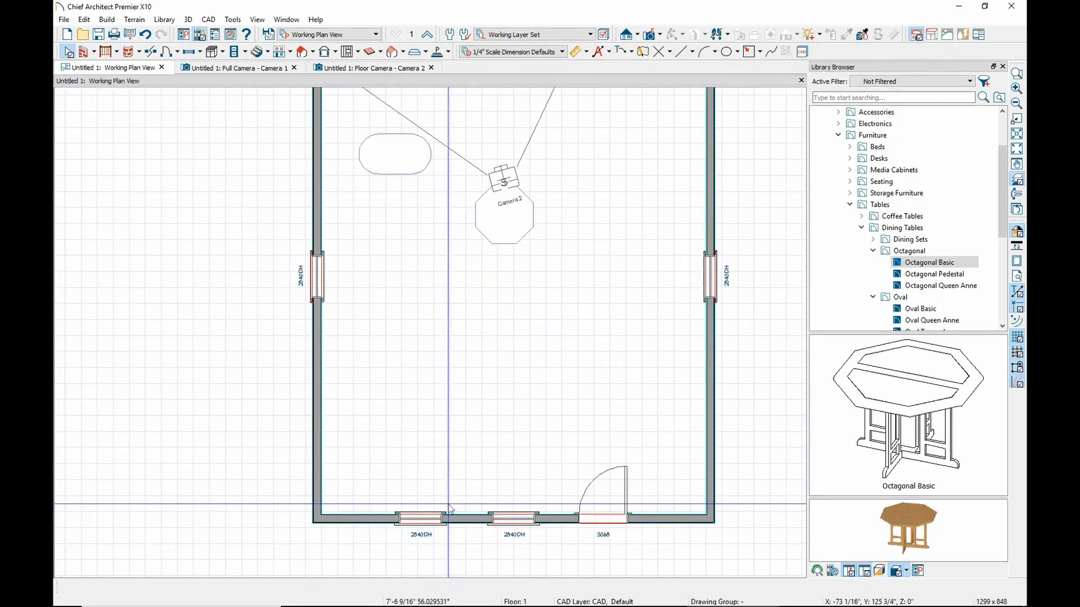
{"action": "scroll", "coordinate": [495, 406], "scroll_direction": "down", "scroll_amount": 3}
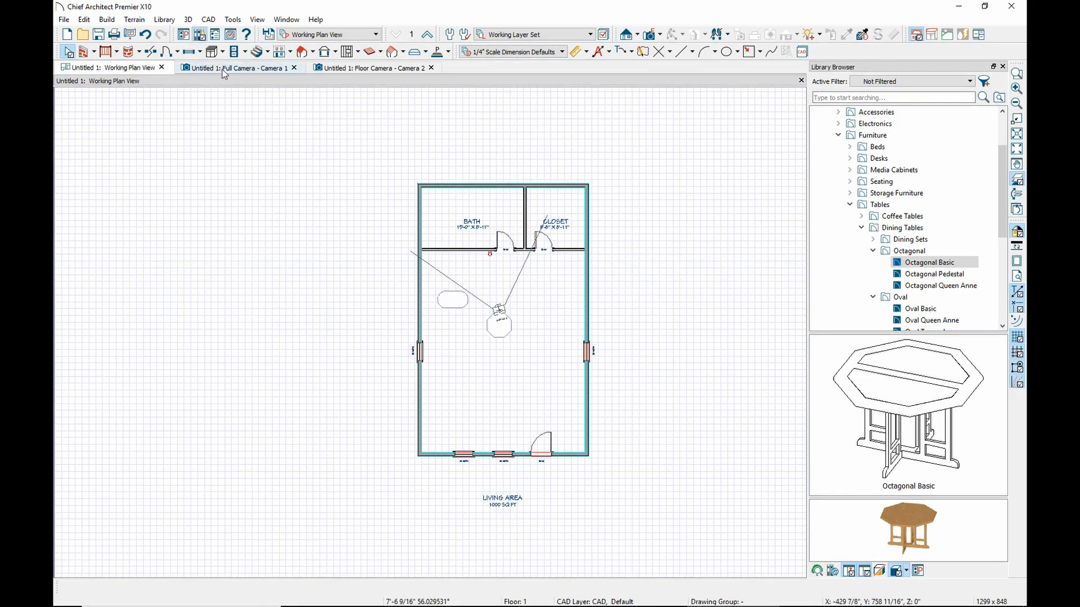
Inspect the bath's floor through its open doorway in the full camera view, turning the view with Mouse-Tilt Camera
{"action": "left_click", "coordinate": [195, 69]}
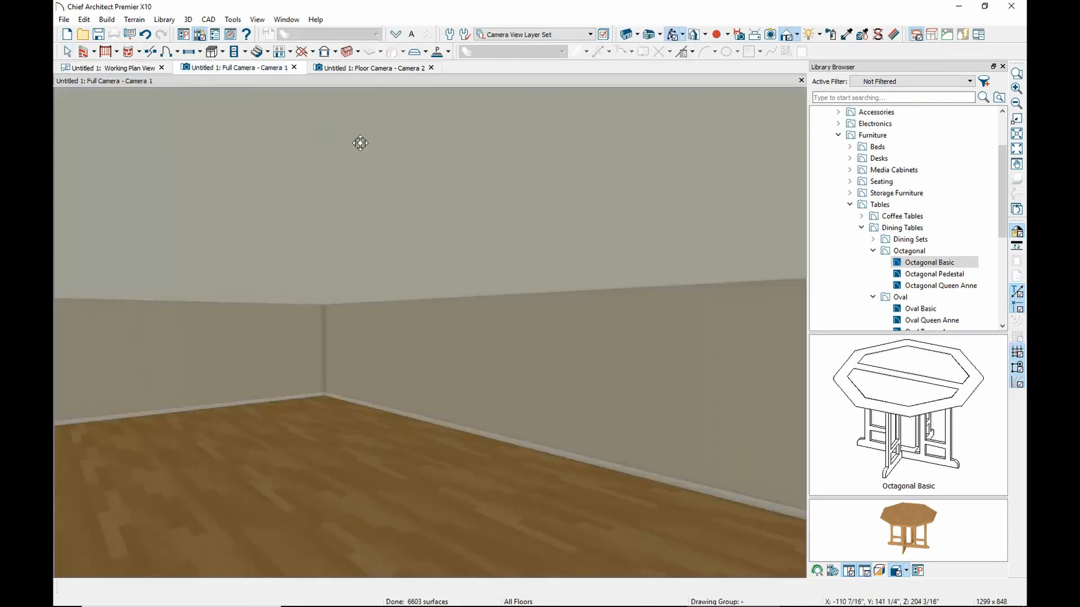
{"action": "left_click_drag", "start_coordinate": [433, 365], "coordinate": [362, 393]}
{"action": "left_click", "coordinate": [682, 34]}
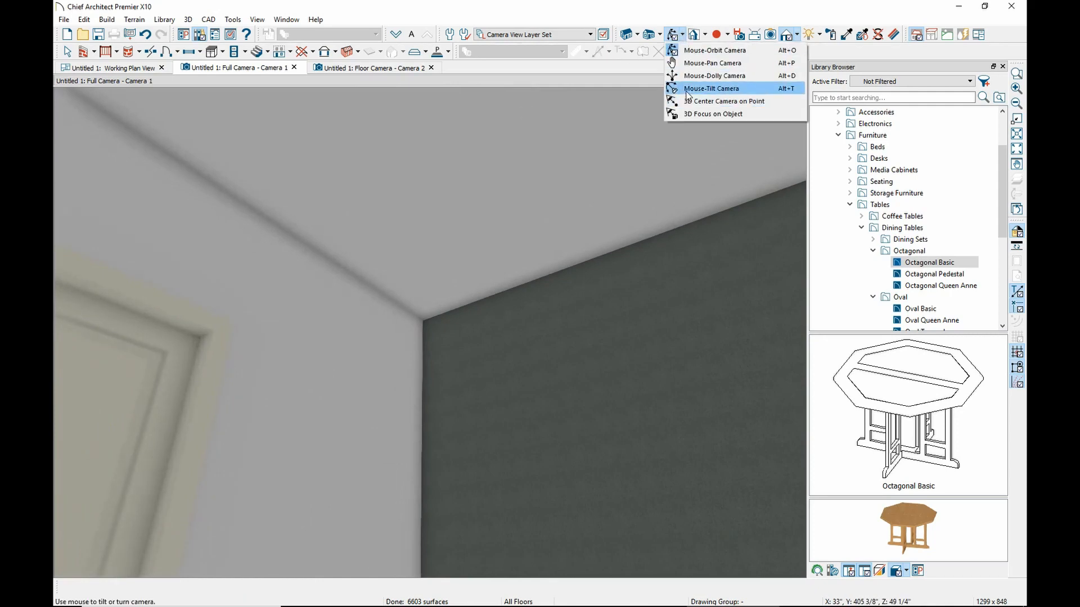
{"action": "left_click", "coordinate": [710, 96]}
{"action": "left_click_drag", "start_coordinate": [270, 364], "coordinate": [615, 366]}
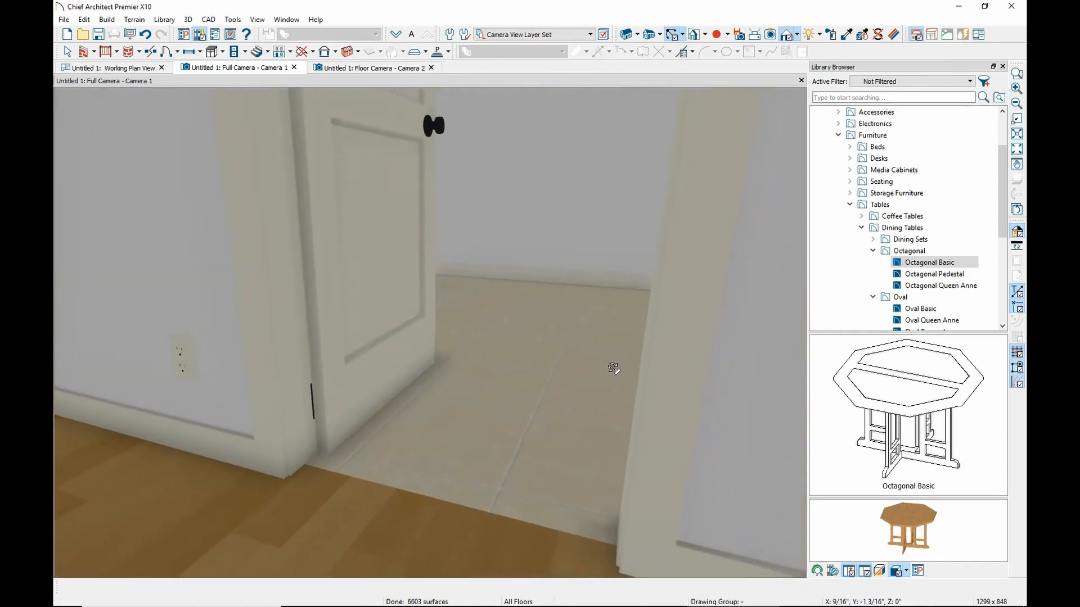
{"action": "left_click", "coordinate": [68, 52]}
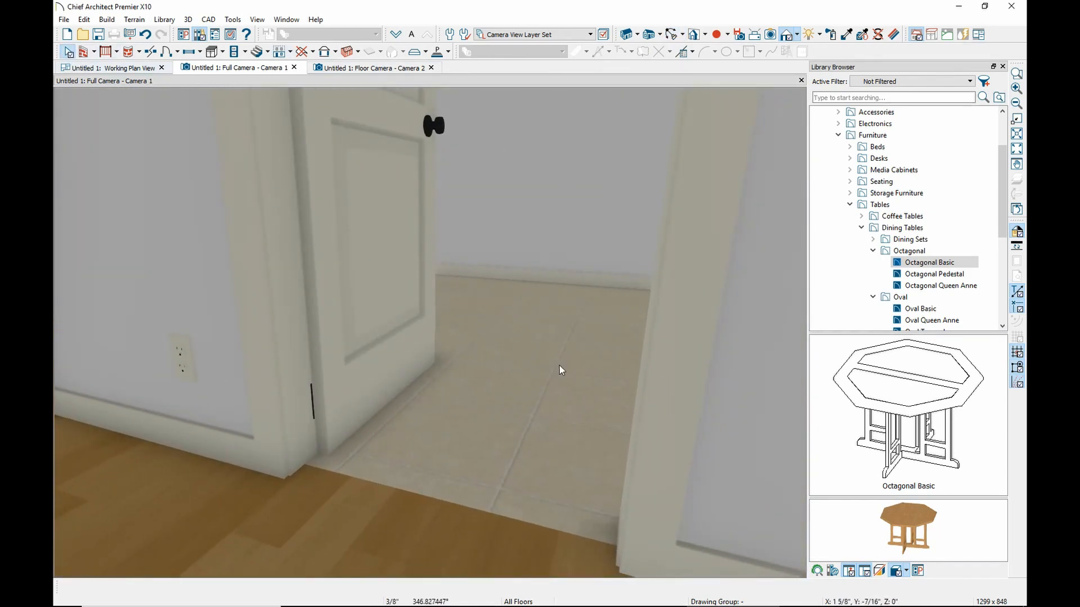
Review the bath's general settings in its room specification from the camera view and leave them as they are
{"action": "left_click", "coordinate": [537, 393]}
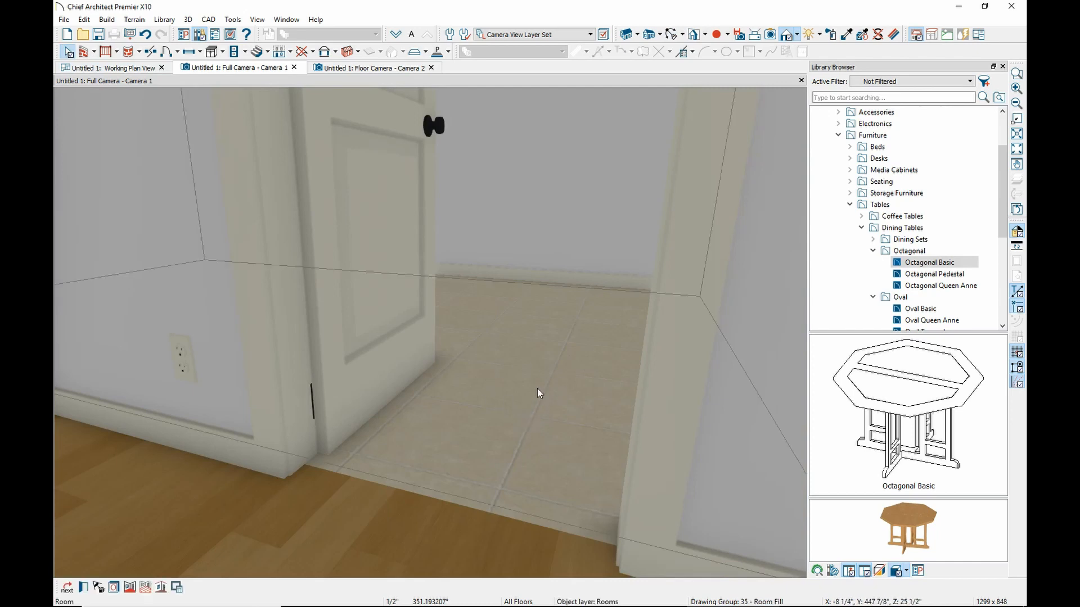
{"action": "double_click", "coordinate": [514, 357]}
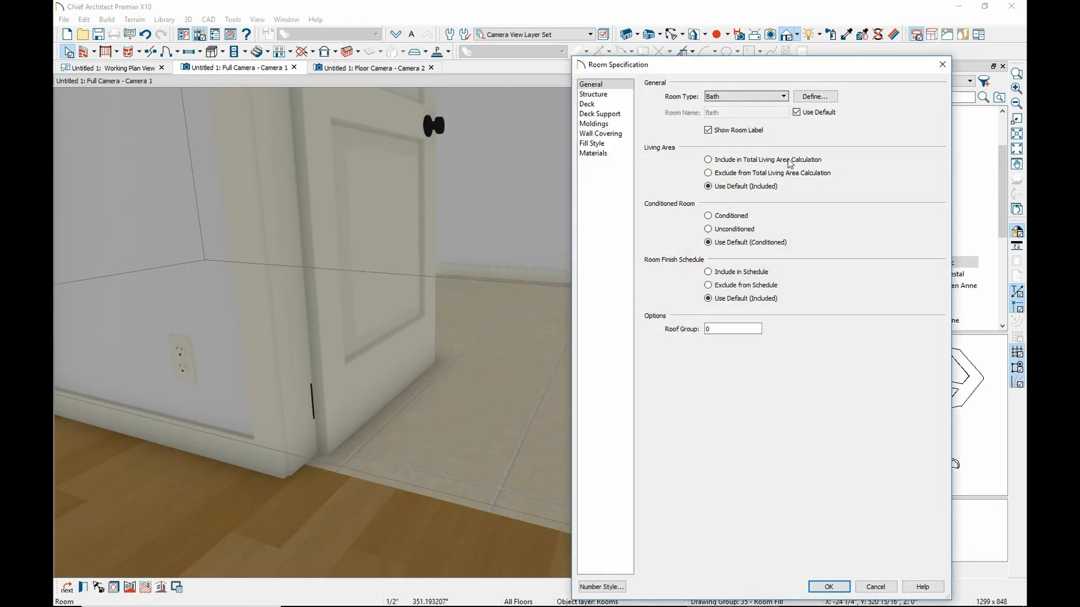
{"action": "left_click", "coordinate": [872, 591]}
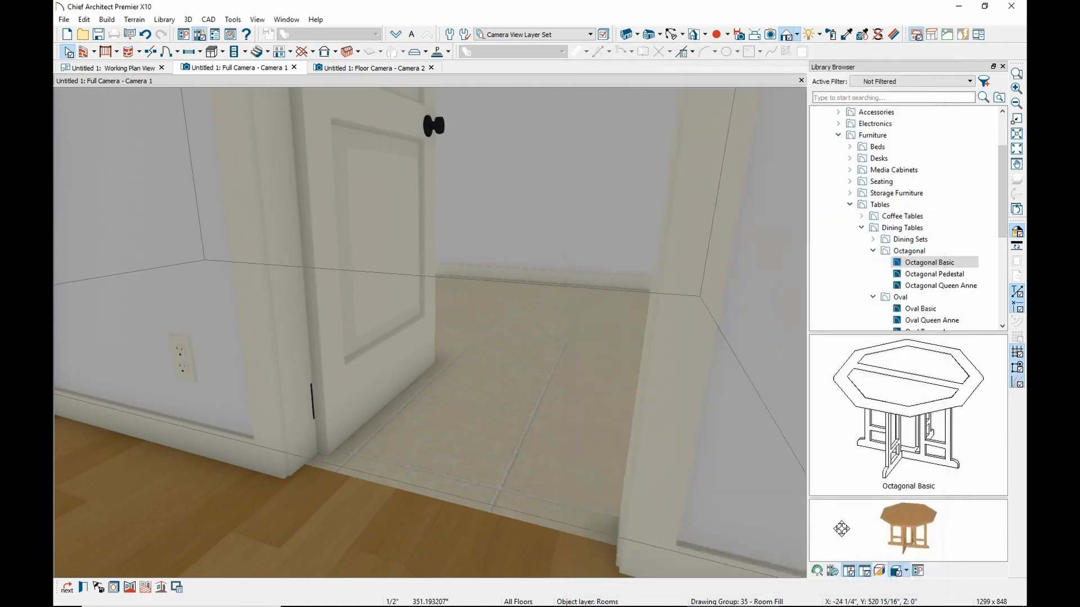
{"action": "left_click", "coordinate": [731, 434]}
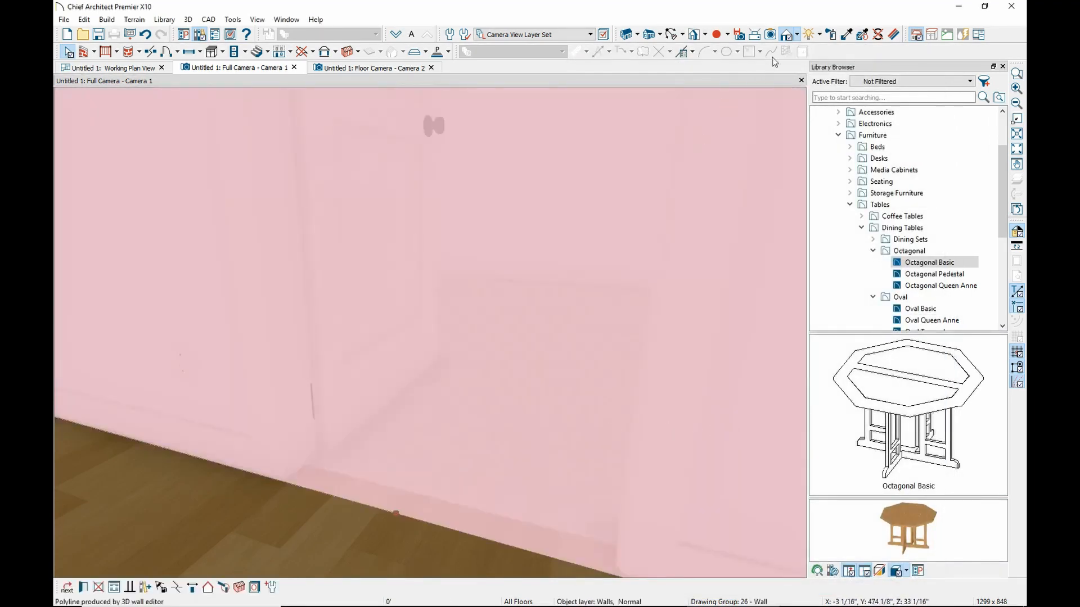
{"action": "left_click", "coordinate": [671, 35]}
{"action": "left_click_drag", "start_coordinate": [691, 236], "coordinate": [287, 352]}
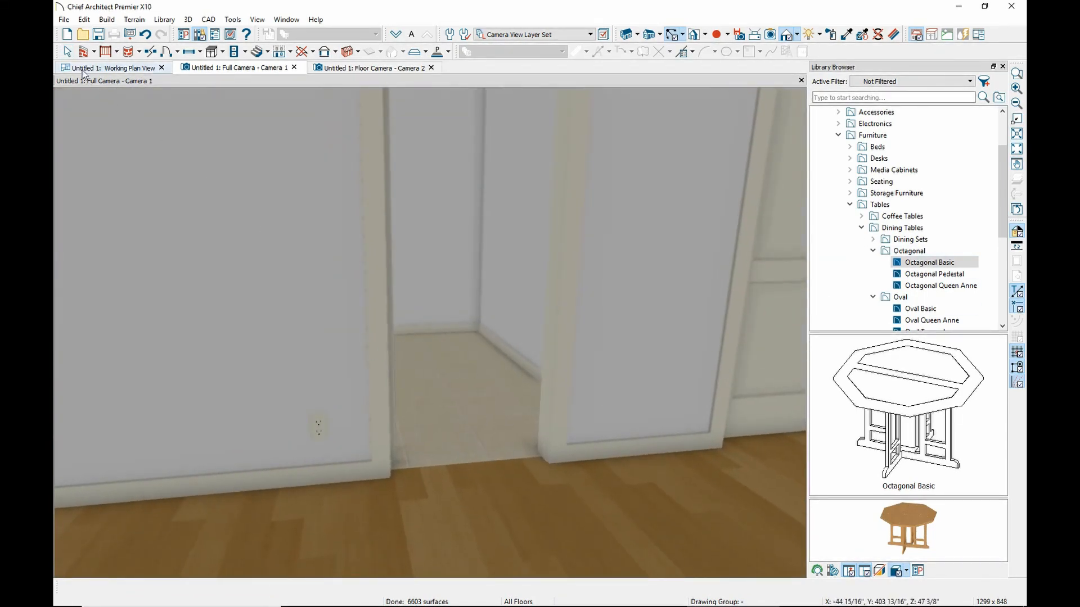
{"action": "left_click", "coordinate": [68, 52]}
{"action": "double_click", "coordinate": [497, 368]}
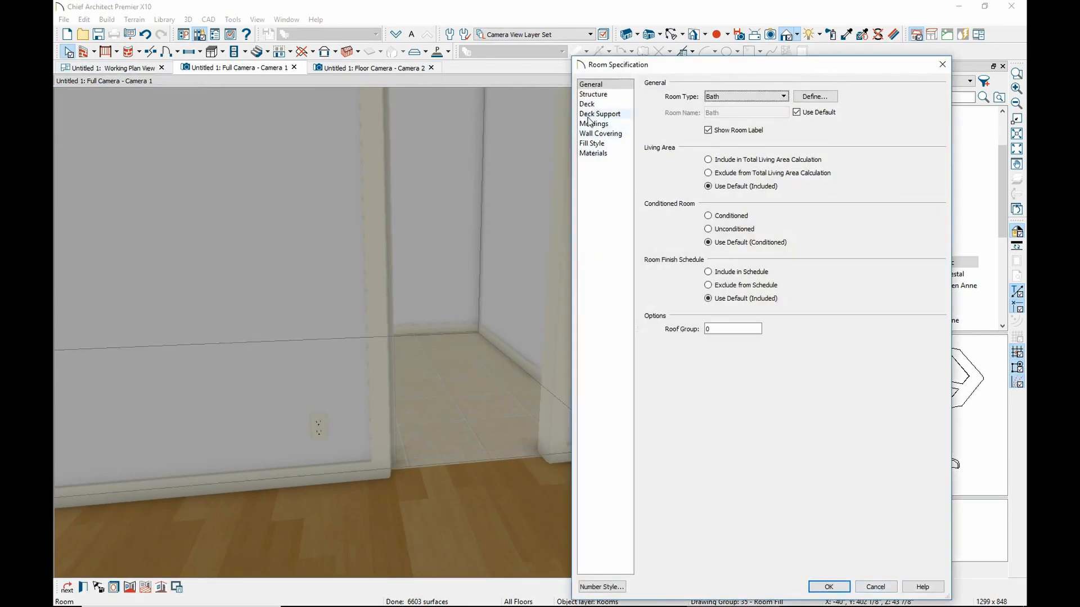
{"action": "left_click", "coordinate": [875, 587]}
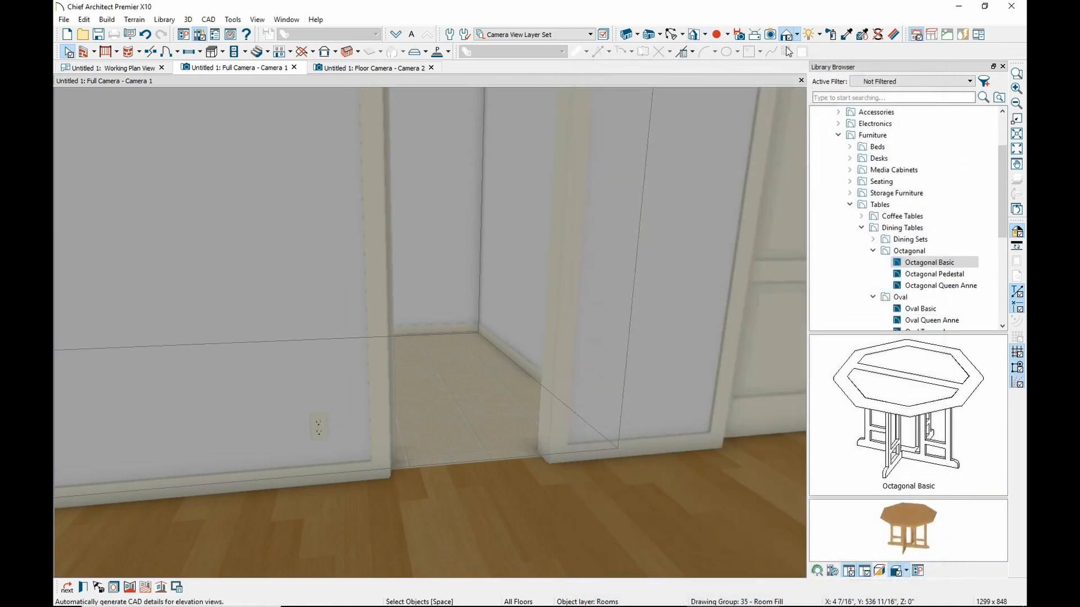
Paint the bath floor and the adjoining wood floor with the Mitered07 Decking material
{"action": "left_click", "coordinate": [831, 34]}
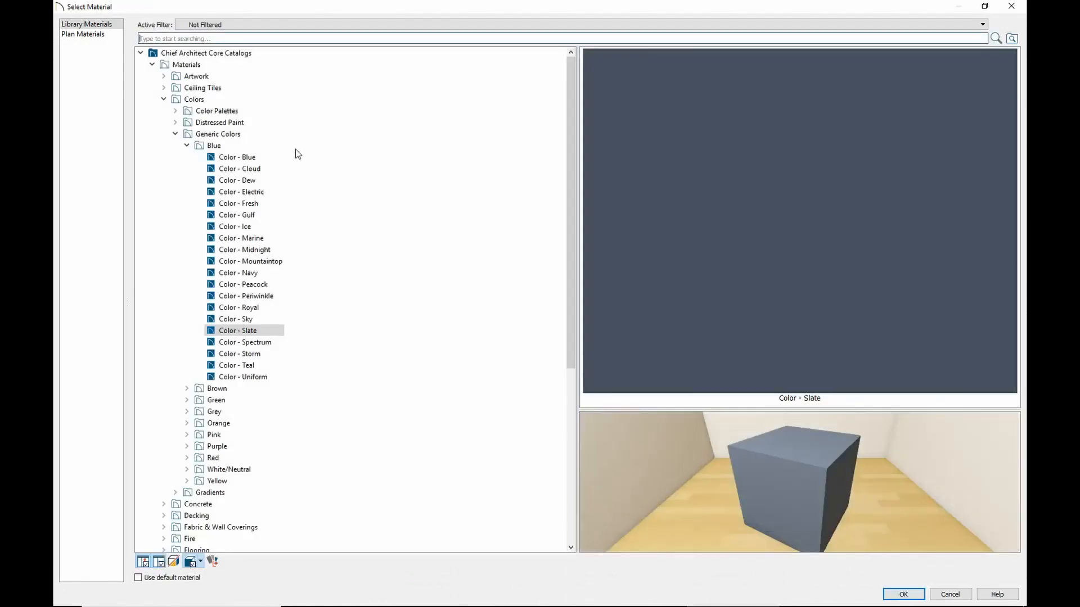
{"action": "left_click", "coordinate": [176, 135]}
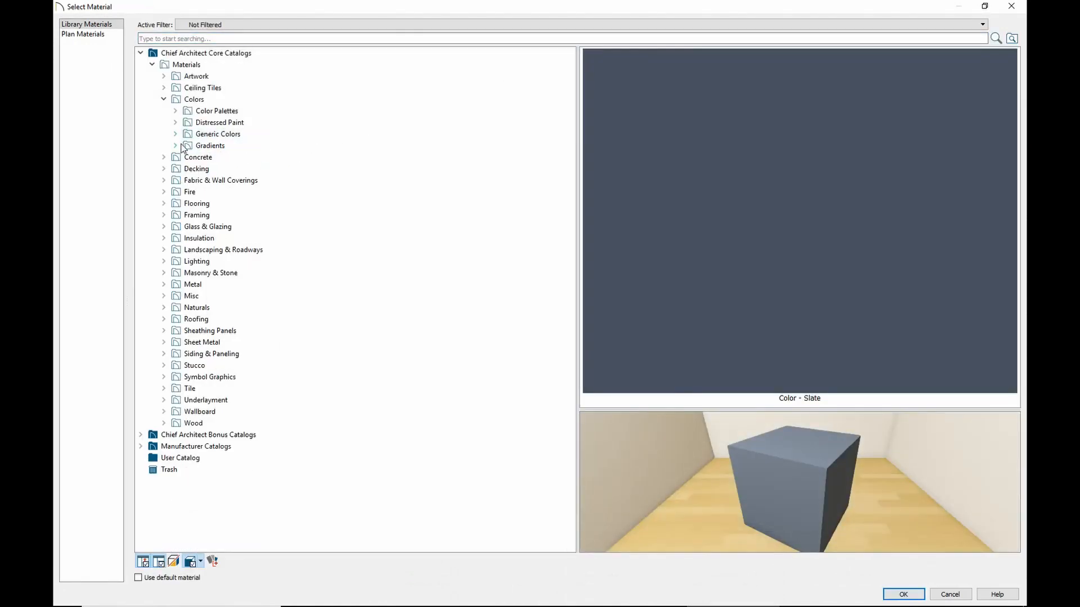
{"action": "left_click", "coordinate": [163, 169]}
{"action": "left_click", "coordinate": [186, 181]}
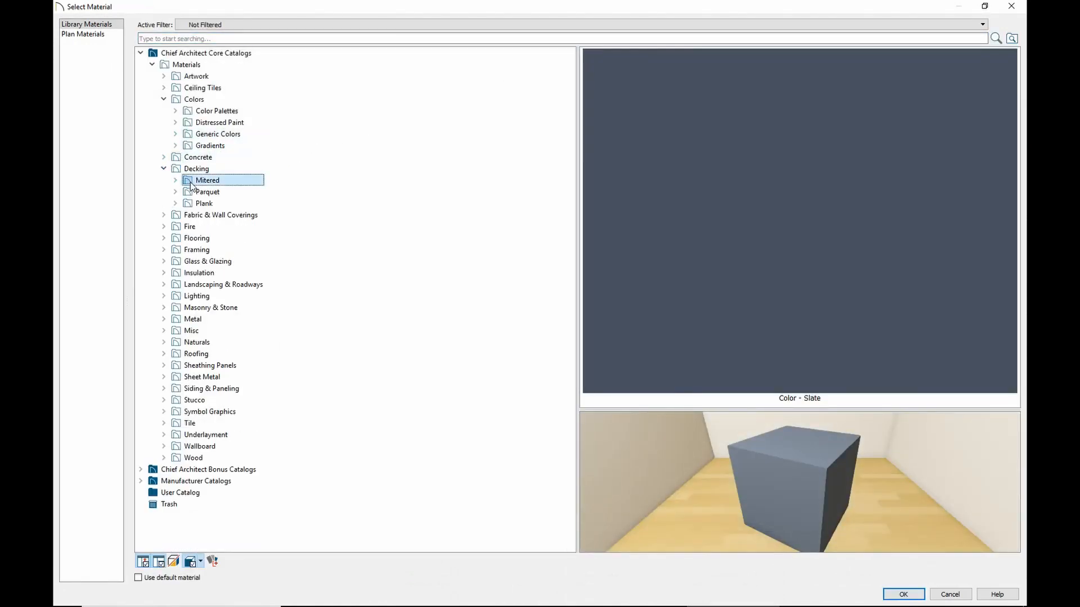
{"action": "left_click", "coordinate": [639, 248]}
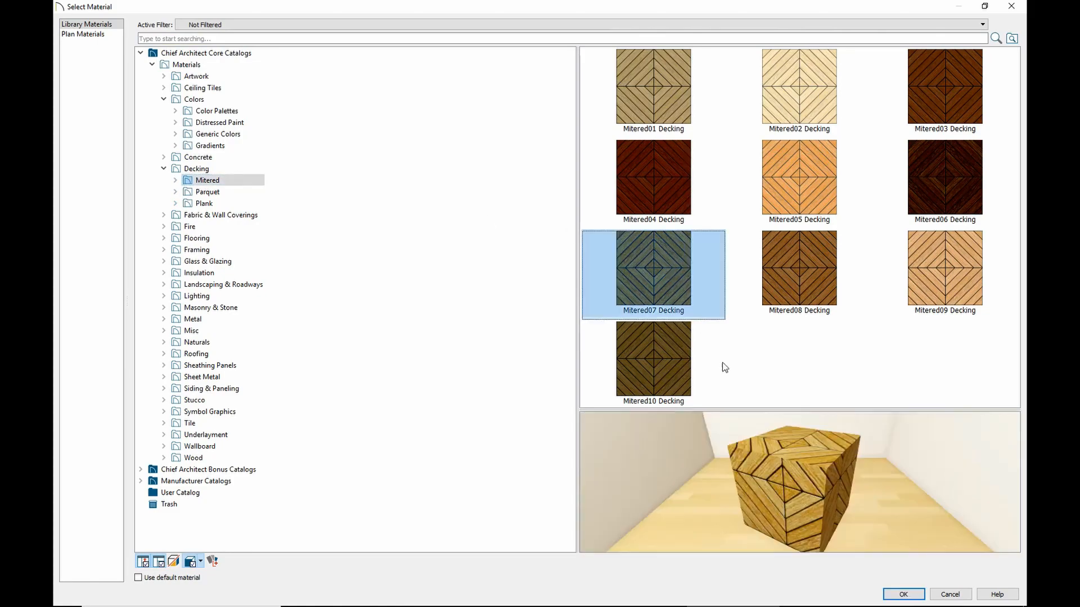
{"action": "left_click", "coordinate": [903, 594]}
{"action": "left_click", "coordinate": [482, 434]}
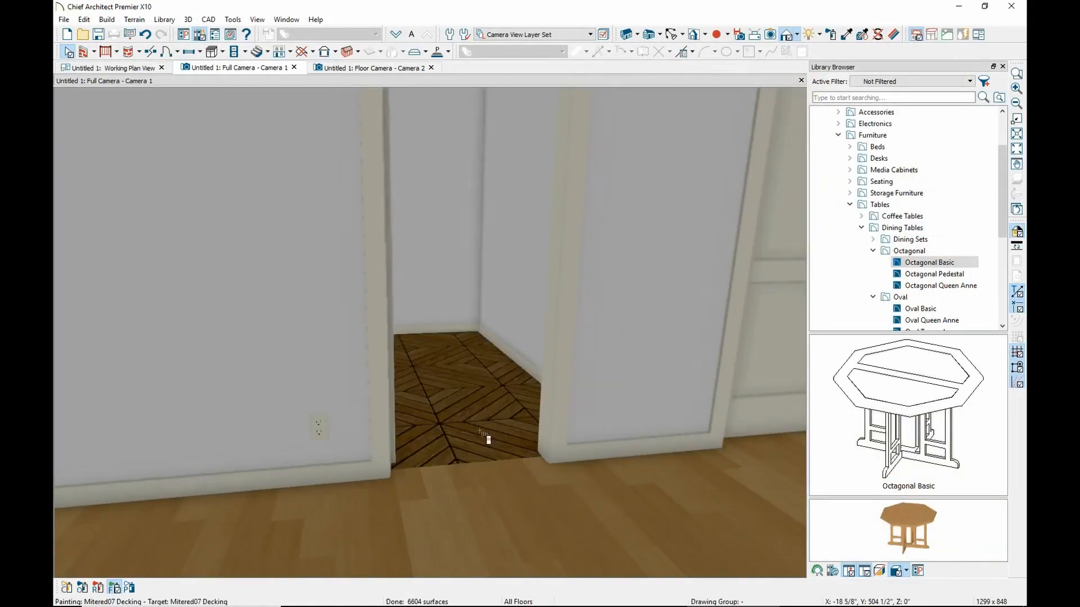
{"action": "left_click", "coordinate": [618, 522]}
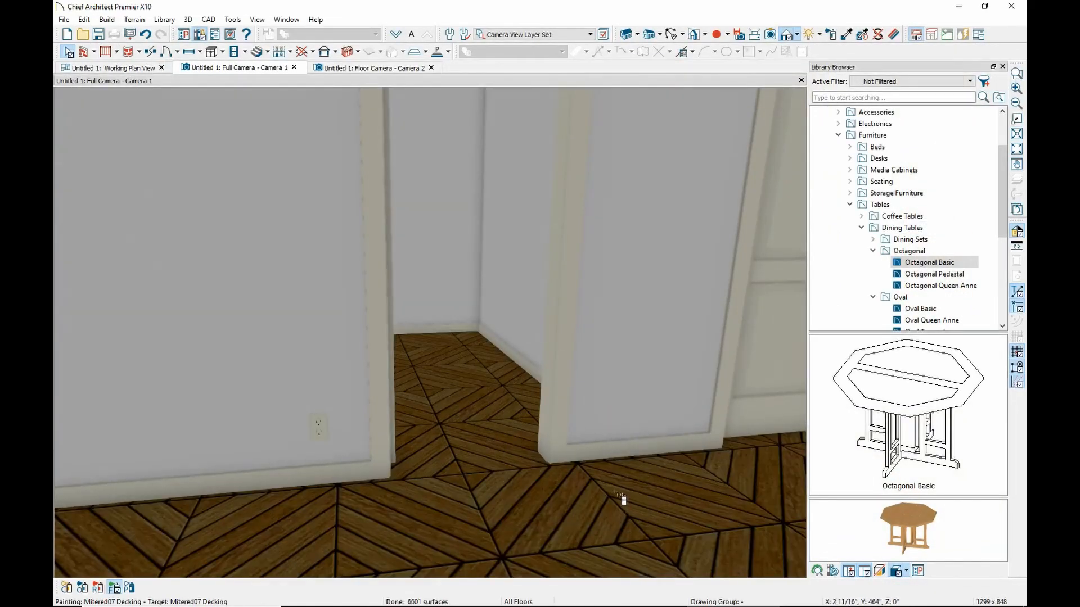
Sample the interior wall's white material with the Material Eyedropper and apply it to the bone-colored entry door and window surfaces
{"action": "scroll", "coordinate": [597, 489], "scroll_direction": "down", "scroll_amount": 3}
{"action": "scroll", "coordinate": [592, 486], "scroll_direction": "up", "scroll_amount": 1}
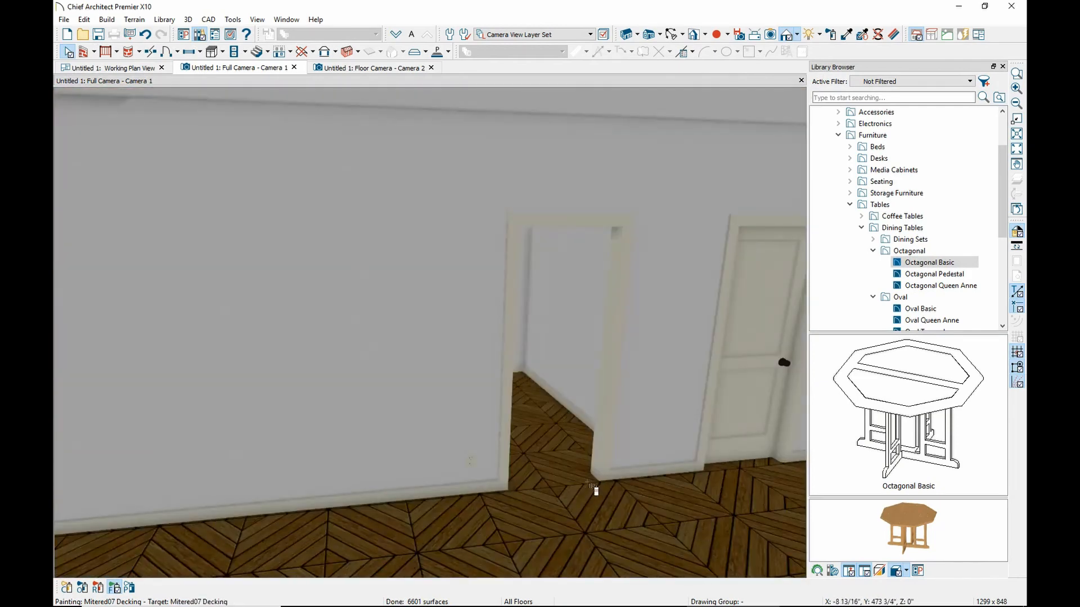
{"action": "left_click", "coordinate": [670, 35]}
{"action": "left_click_drag", "start_coordinate": [618, 394], "coordinate": [765, 436]}
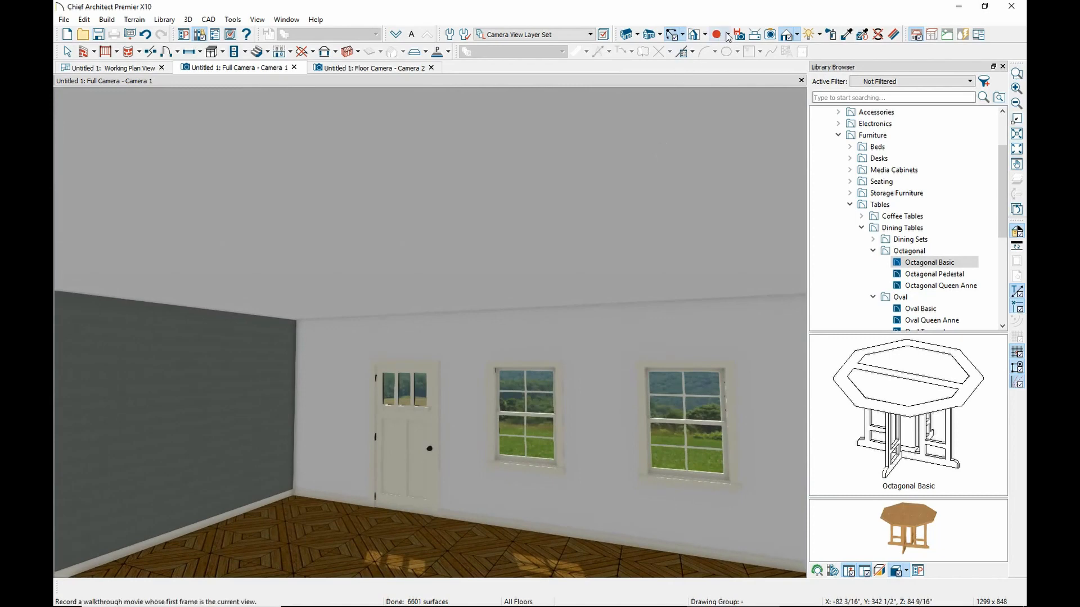
{"action": "left_click", "coordinate": [847, 34]}
{"action": "left_click", "coordinate": [578, 343]}
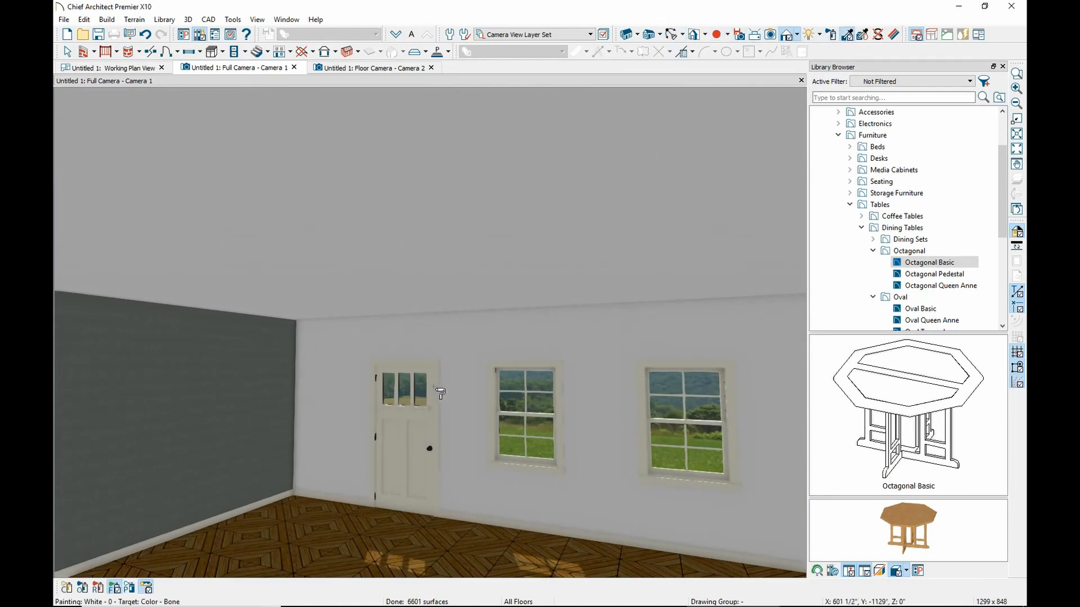
{"action": "scroll", "coordinate": [407, 412], "scroll_direction": "up", "scroll_amount": 2}
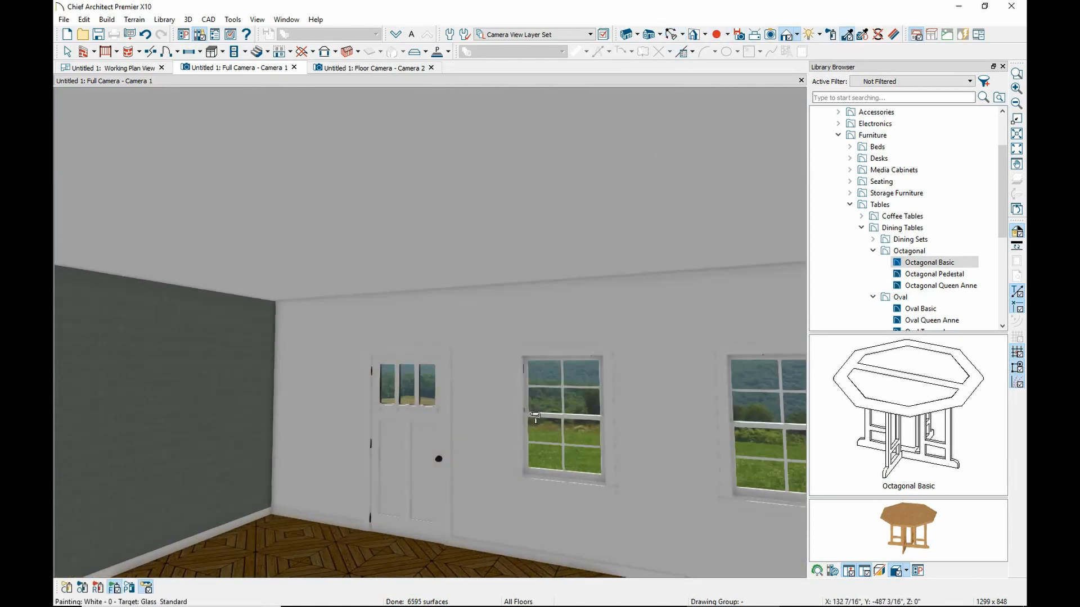
{"action": "scroll", "coordinate": [534, 417], "scroll_direction": "up", "scroll_amount": 3}
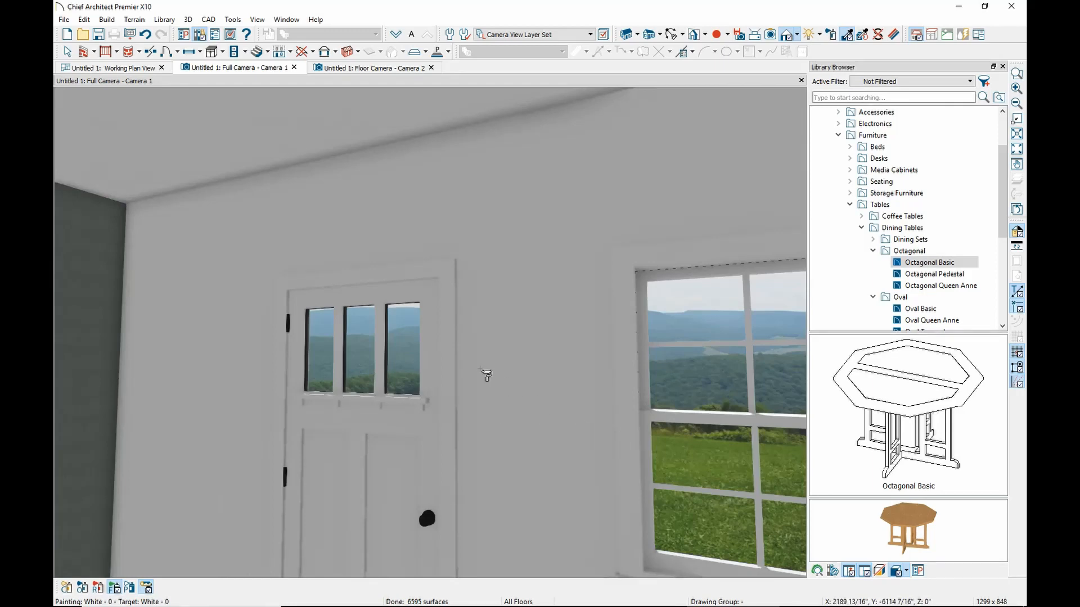
Sample the Lap(knotty) Siding from the first-floor exterior wall and apply it to the blue second-floor siding
{"action": "scroll", "coordinate": [480, 369], "scroll_direction": "up", "scroll_amount": 3}
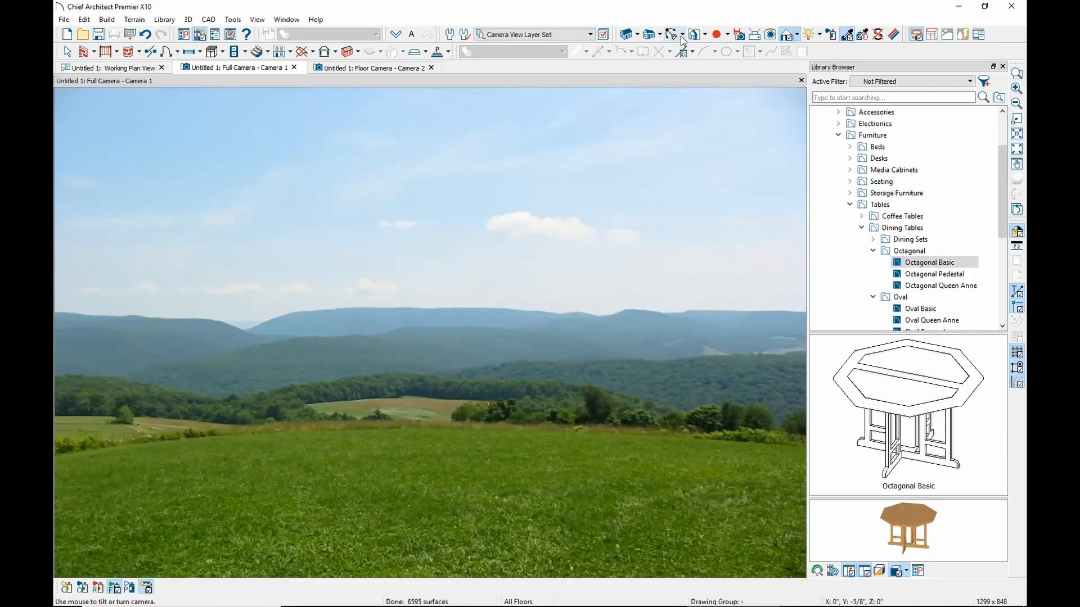
{"action": "left_click", "coordinate": [672, 35]}
{"action": "left_click_drag", "start_coordinate": [559, 92], "coordinate": [254, 406]}
{"action": "scroll", "coordinate": [254, 406], "scroll_direction": "down", "scroll_amount": 6}
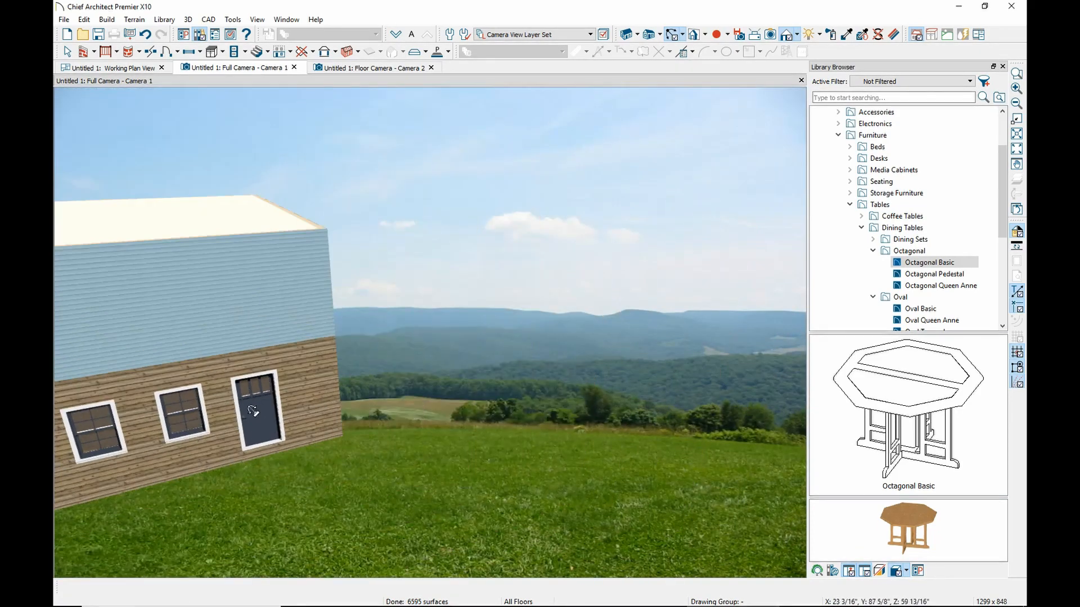
{"action": "left_click", "coordinate": [848, 35]}
{"action": "left_click", "coordinate": [360, 376]}
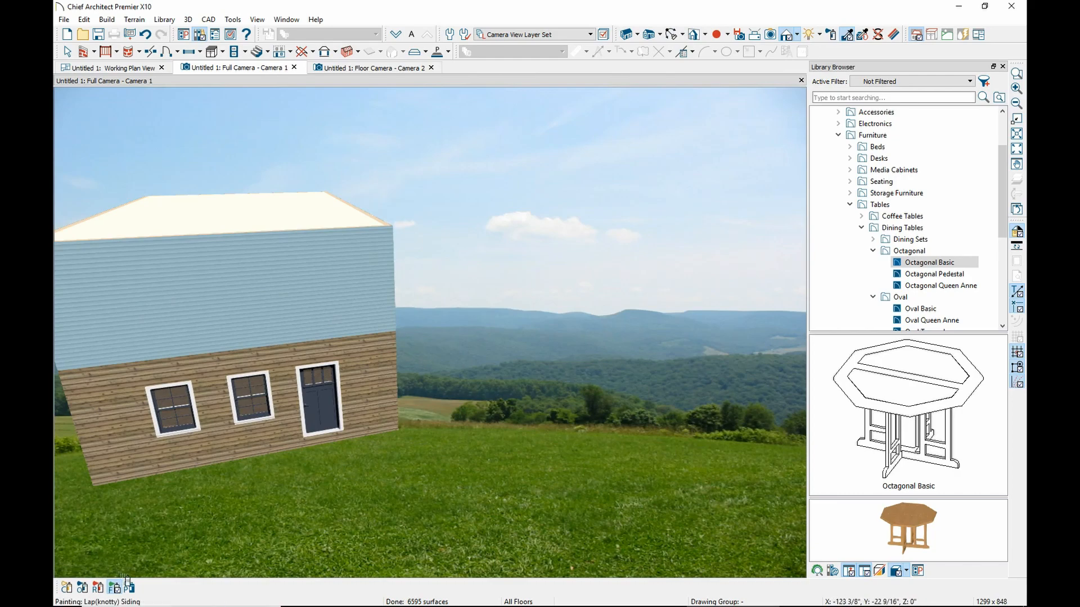
{"action": "left_click", "coordinate": [268, 316]}
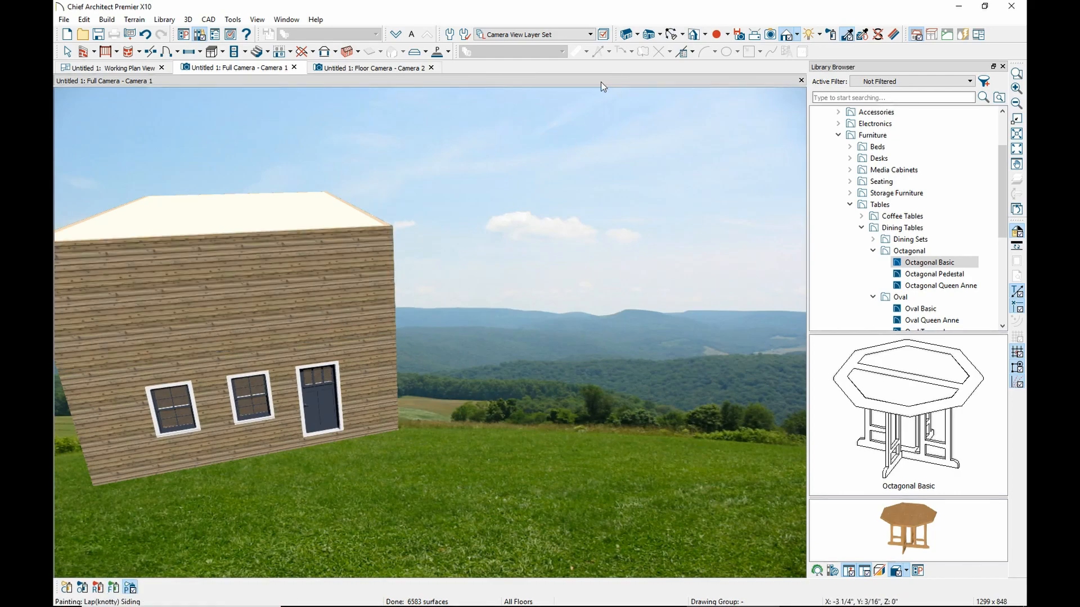
{"action": "key", "text": "Escape"}
Build a Monolithic Slab foundation under the house
{"action": "left_click_drag", "start_coordinate": [579, 254], "coordinate": [619, 305]}
{"action": "scroll", "coordinate": [619, 306], "scroll_direction": "down", "scroll_amount": 5}
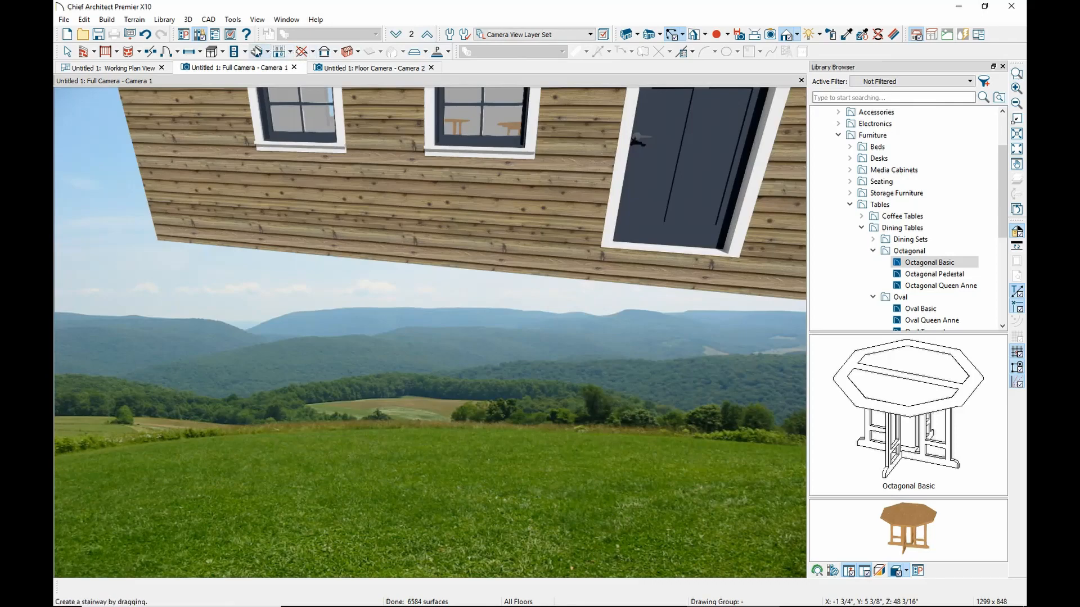
{"action": "left_click", "coordinate": [359, 56]}
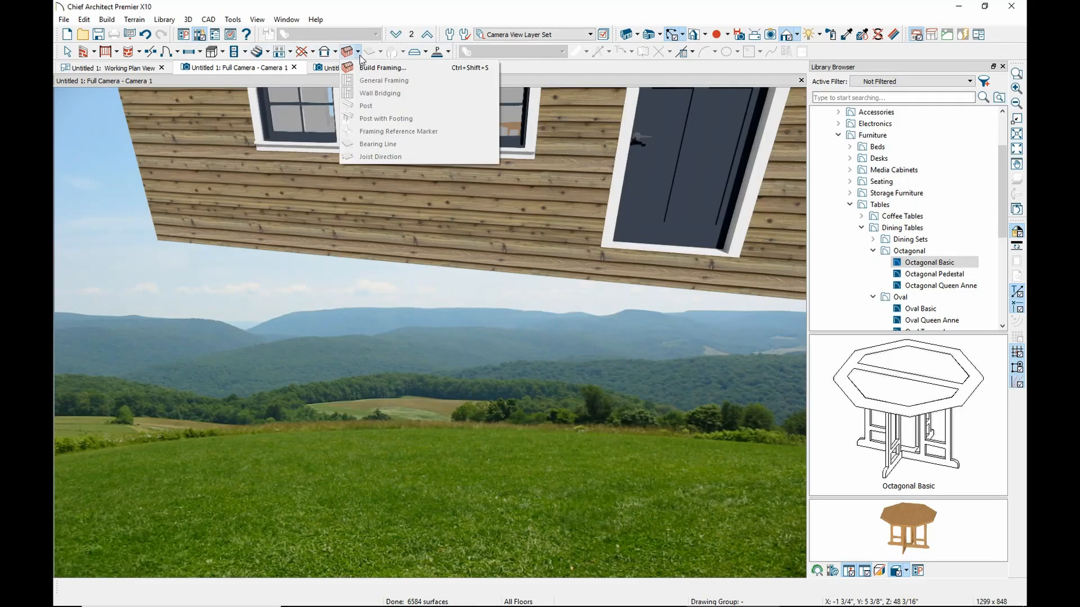
{"action": "left_click", "coordinate": [335, 53]}
{"action": "left_click", "coordinate": [334, 53]}
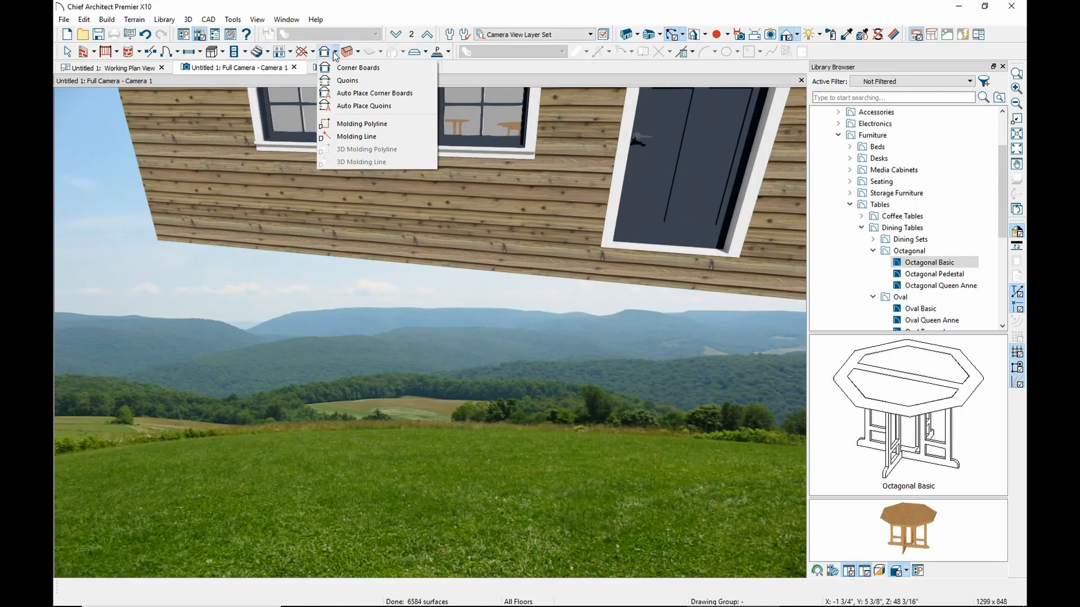
{"action": "left_click", "coordinate": [290, 53]}
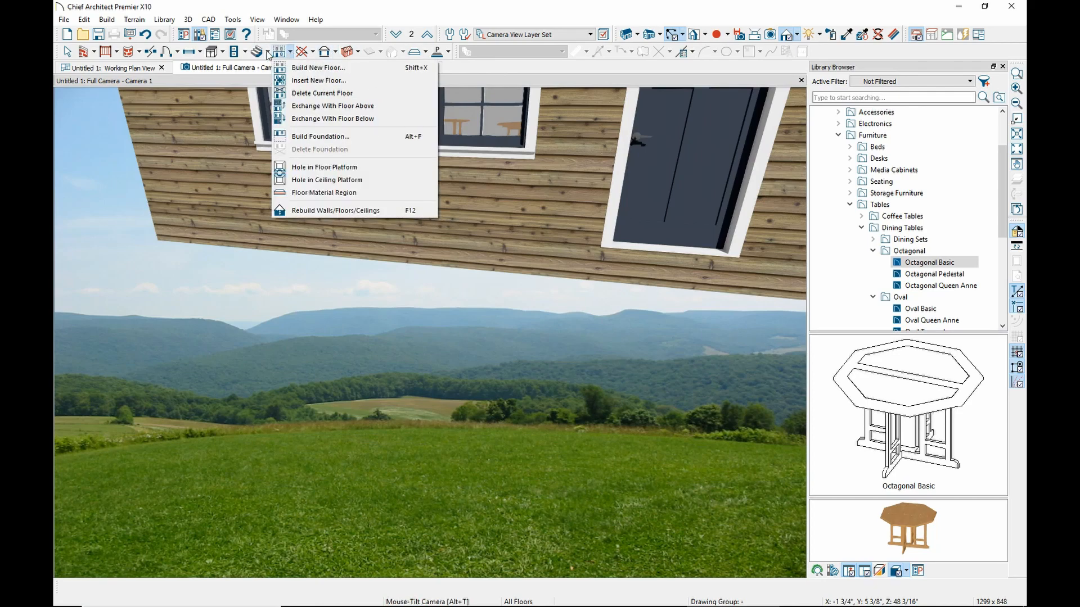
{"action": "left_click", "coordinate": [320, 136]}
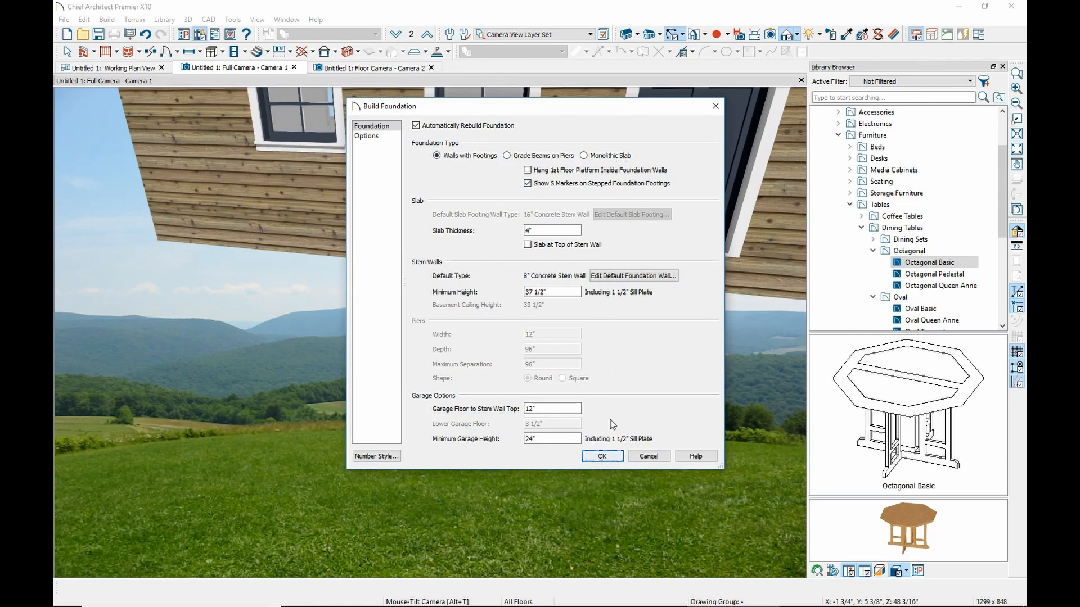
{"action": "left_click", "coordinate": [585, 156]}
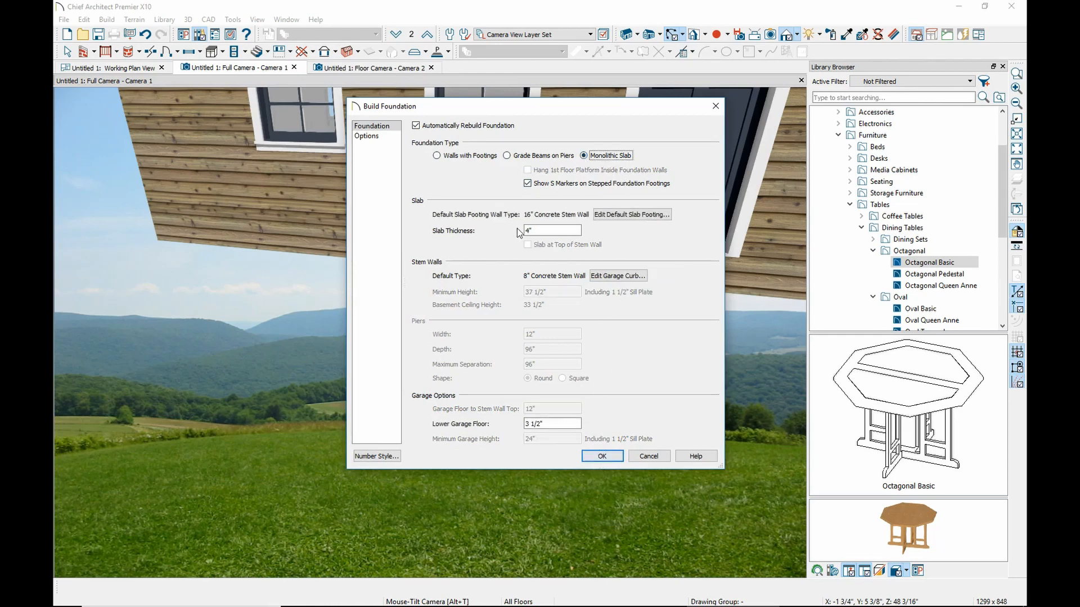
{"action": "left_click", "coordinate": [602, 457]}
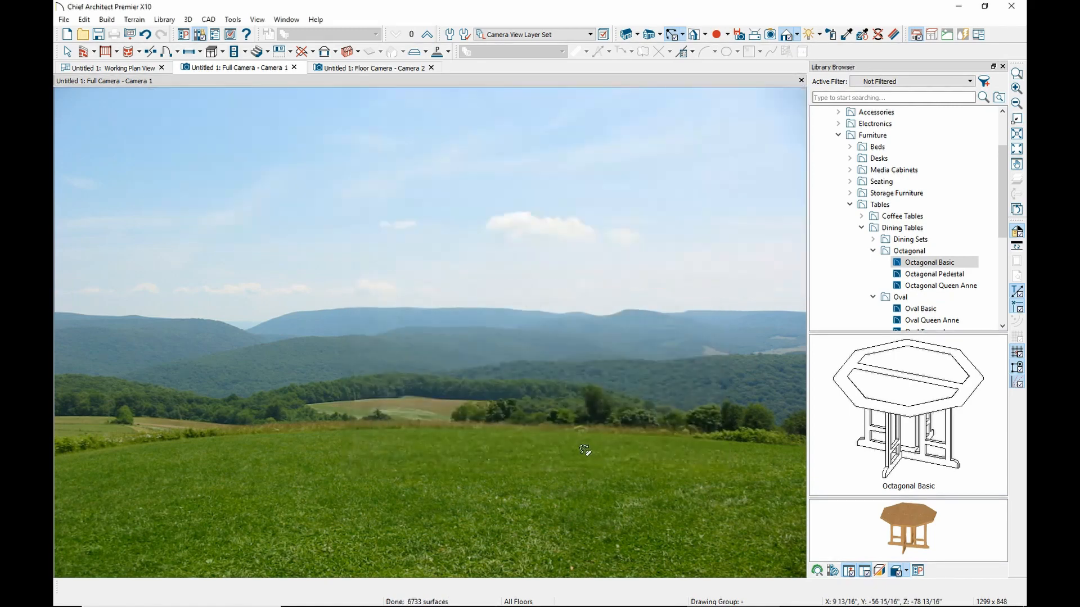
Rebuild the house's foundation with the Walls with Footings type
{"action": "scroll", "coordinate": [533, 281], "scroll_direction": "down", "scroll_amount": 3}
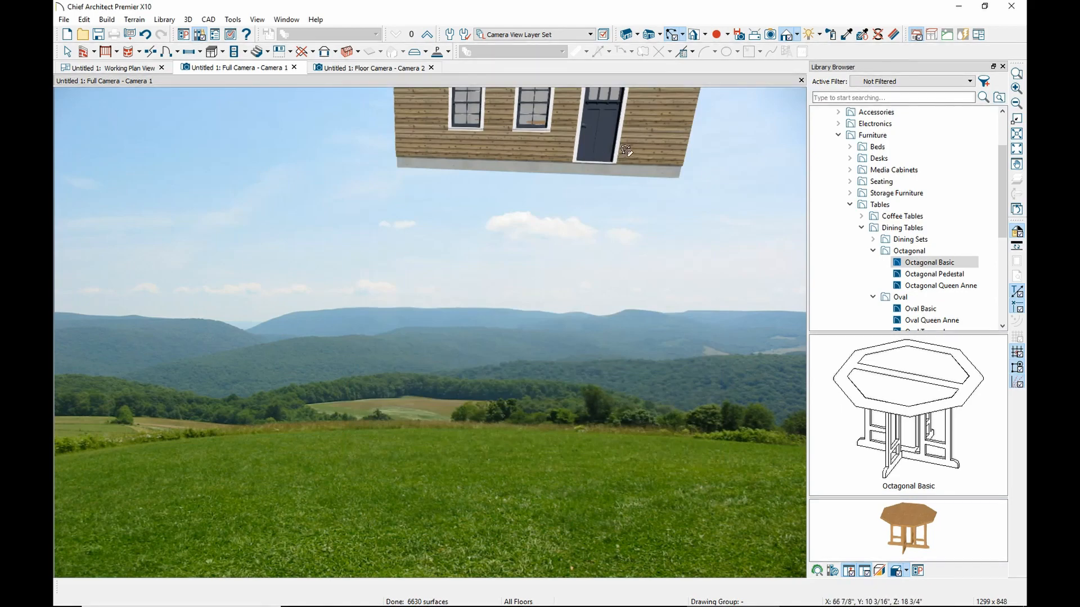
{"action": "left_click_drag", "start_coordinate": [631, 154], "coordinate": [638, 197]}
{"action": "scroll", "coordinate": [641, 204], "scroll_direction": "up", "scroll_amount": 6}
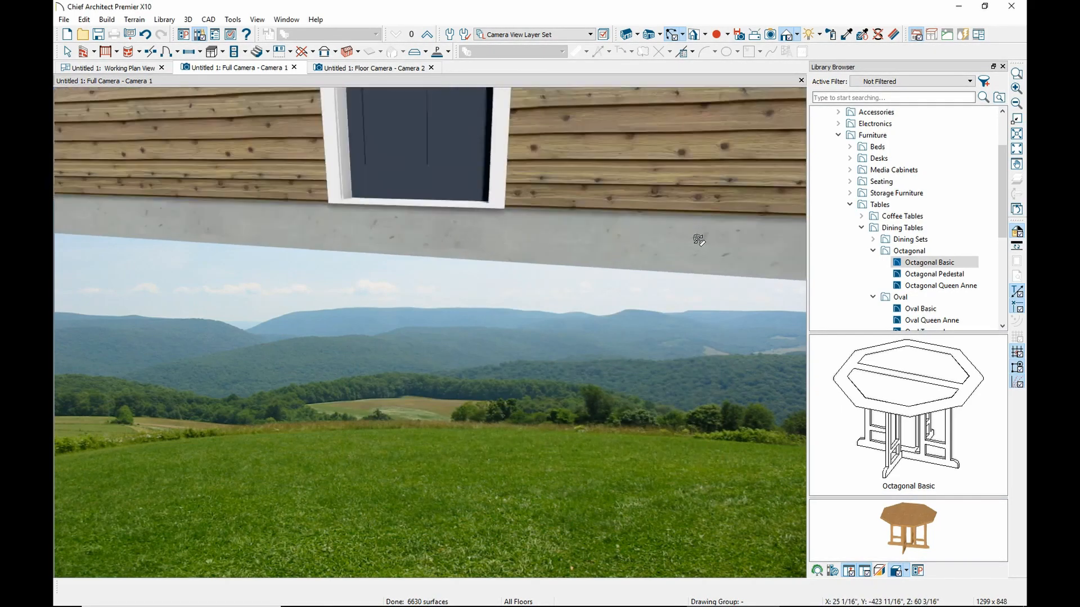
{"action": "left_click_drag", "start_coordinate": [725, 258], "coordinate": [672, 261]}
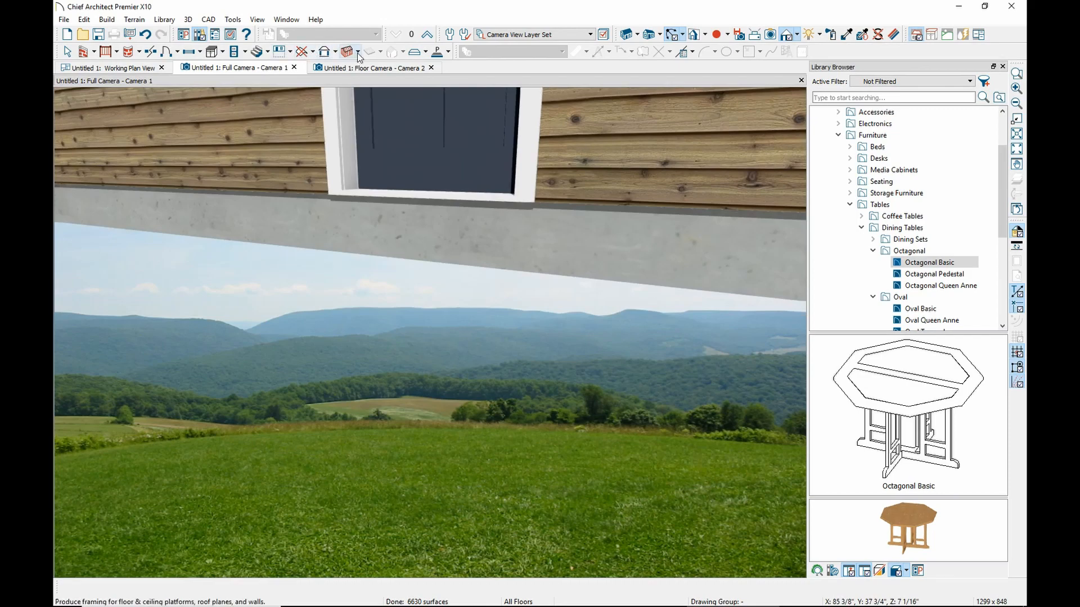
{"action": "left_click", "coordinate": [312, 55]}
{"action": "left_click", "coordinate": [290, 51]}
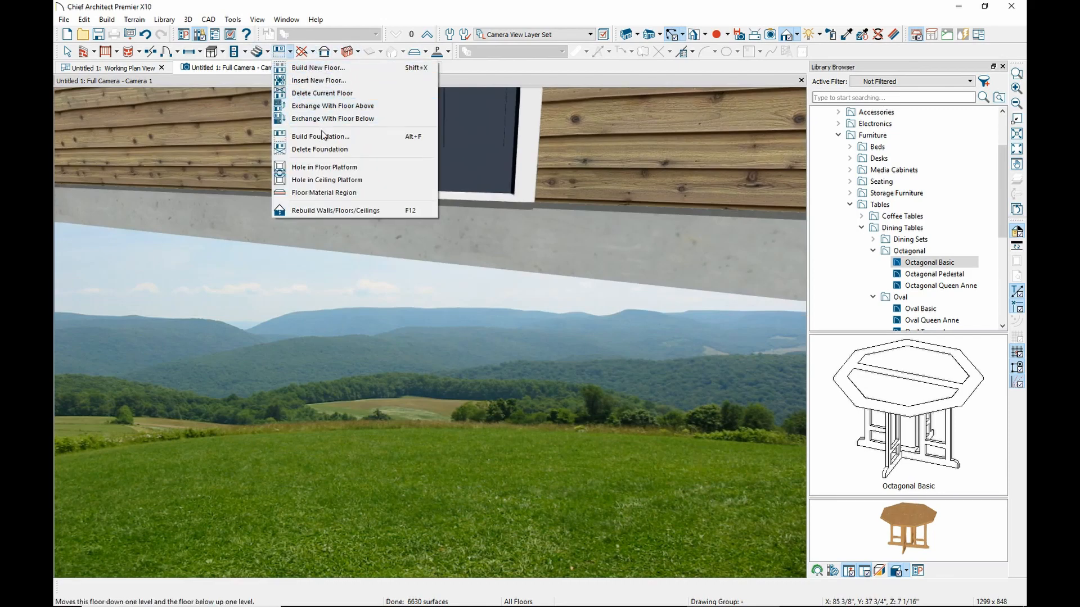
{"action": "left_click", "coordinate": [419, 135]}
{"action": "left_click", "coordinate": [447, 155]}
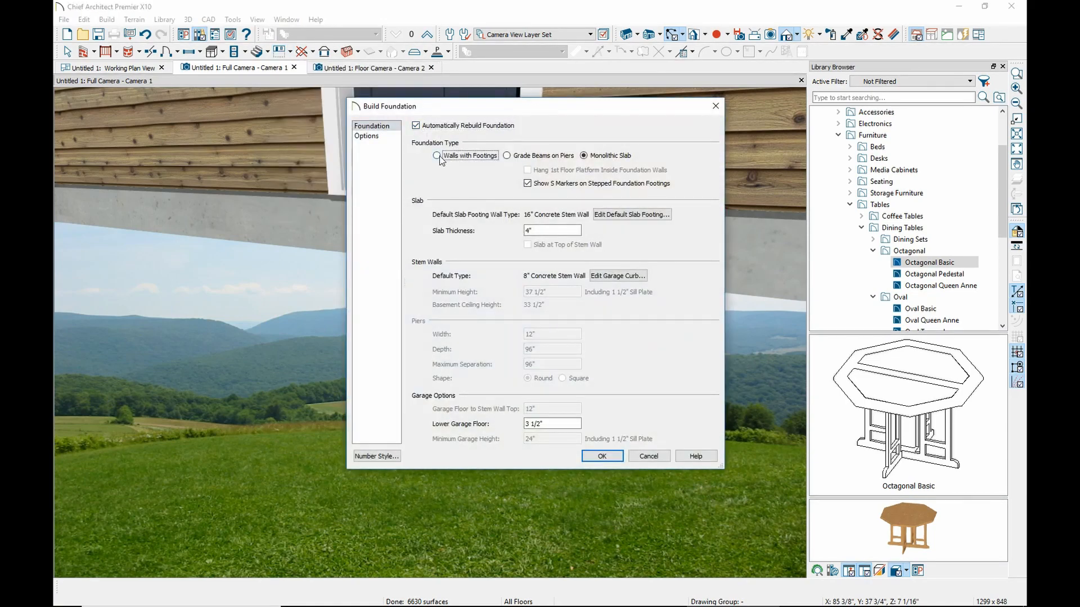
{"action": "left_click", "coordinate": [596, 459]}
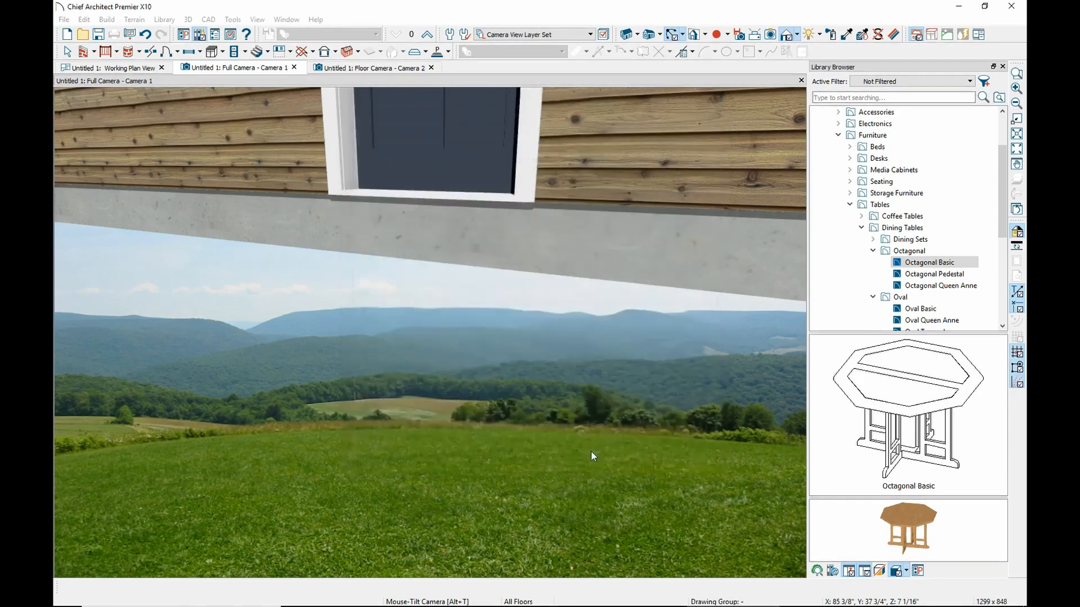
{"action": "scroll", "coordinate": [519, 352], "scroll_direction": "down", "scroll_amount": 2}
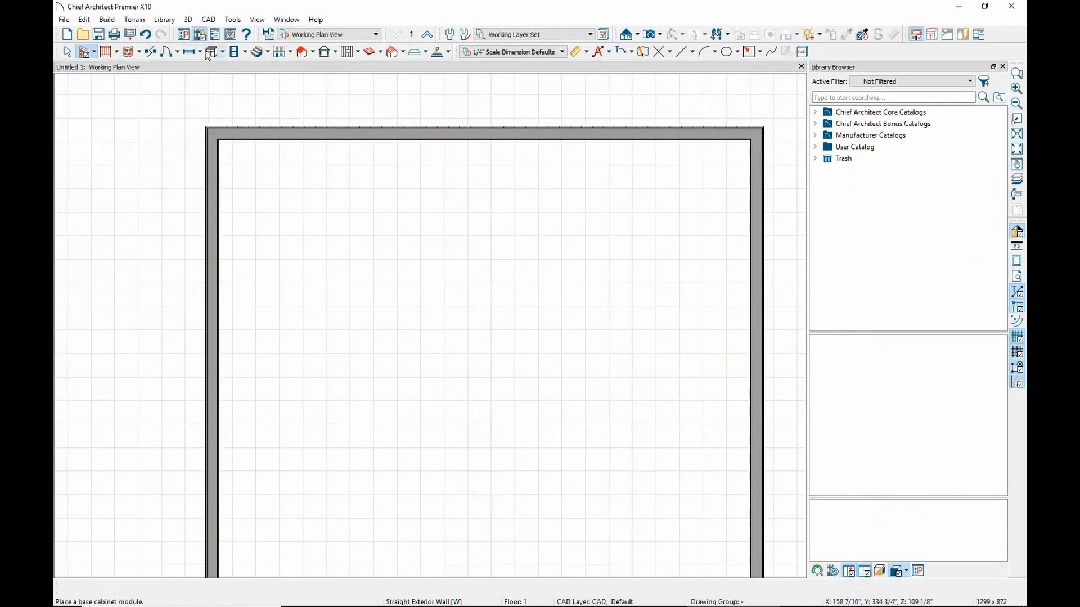
Place three adjoining base cabinets in a row as a free-standing island in the upper part of the room
{"action": "left_click", "coordinate": [209, 53]}
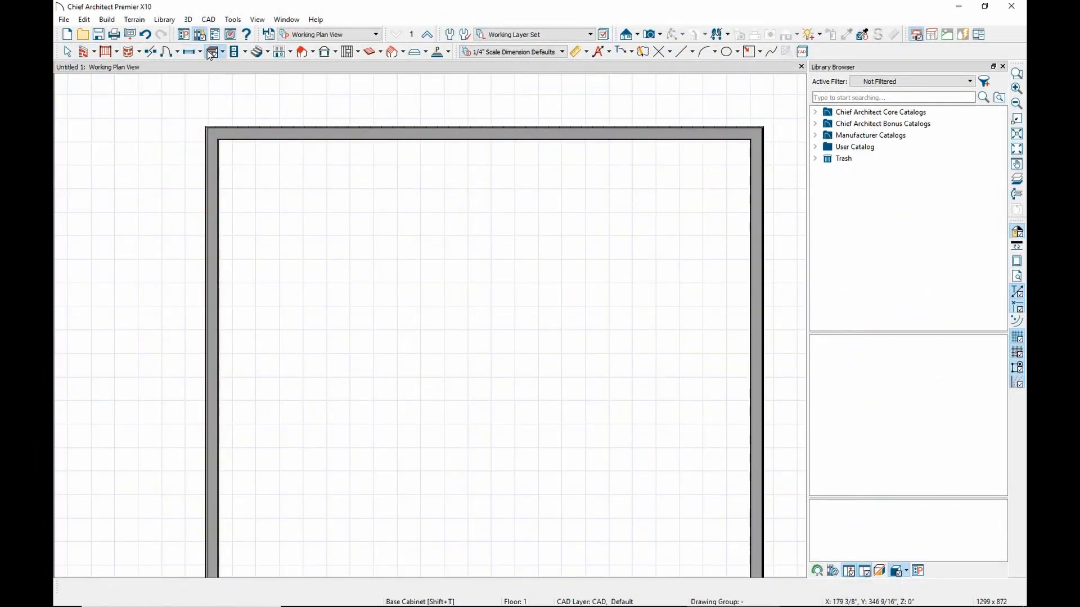
{"action": "left_click", "coordinate": [222, 52]}
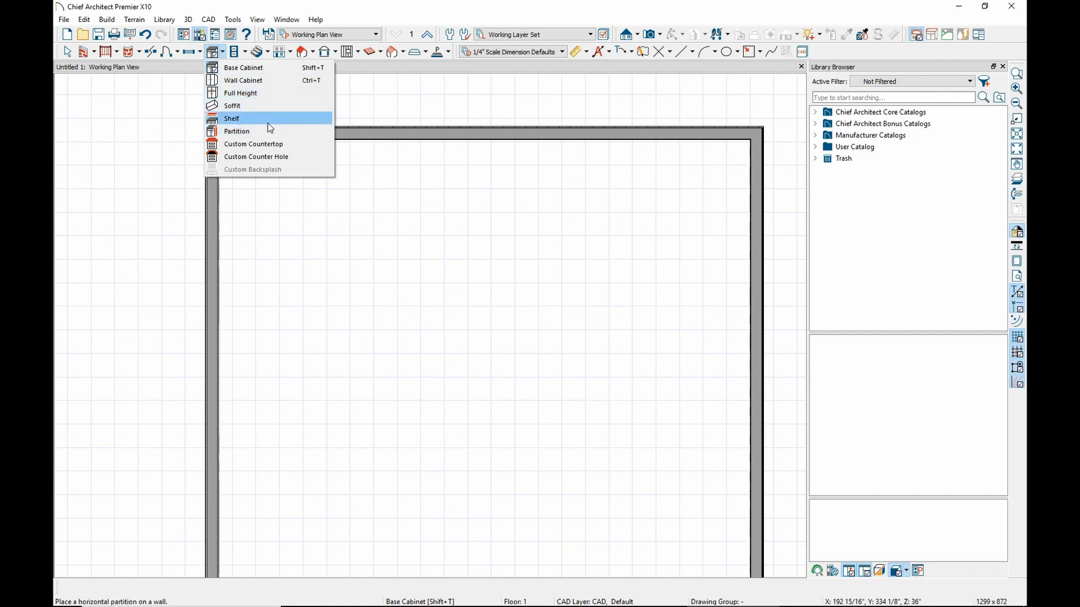
{"action": "left_click", "coordinate": [249, 71]}
{"action": "left_click", "coordinate": [222, 52]}
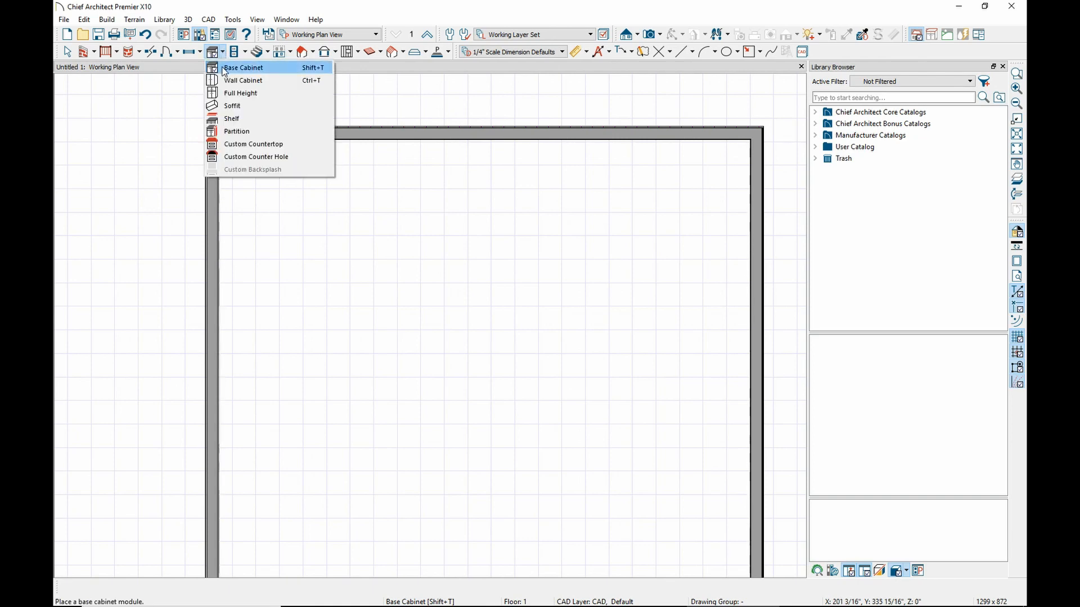
{"action": "left_click", "coordinate": [243, 68]}
{"action": "left_click", "coordinate": [393, 245]}
{"action": "left_click", "coordinate": [443, 245]}
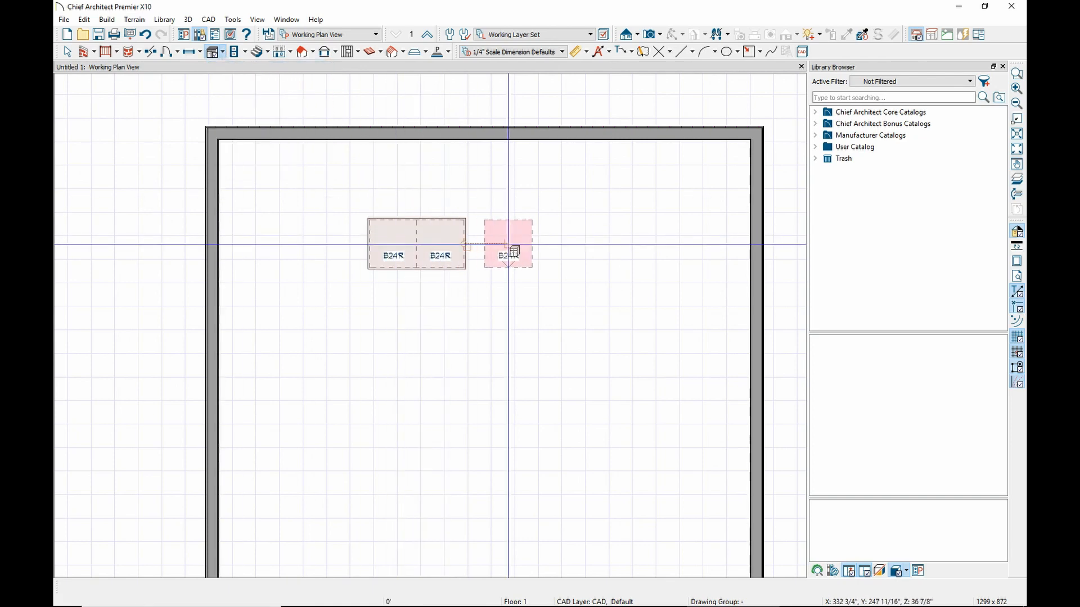
{"action": "left_click", "coordinate": [488, 244]}
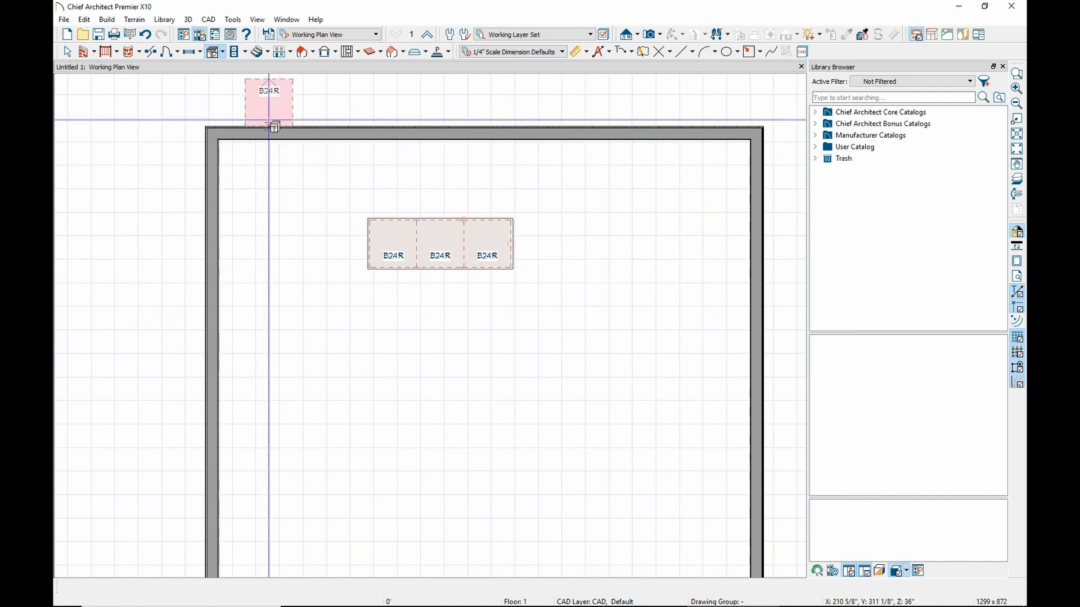
Place three base cabinets side by side along the room's upper wall, starting in its upper-left corner
{"action": "left_click", "coordinate": [224, 54]}
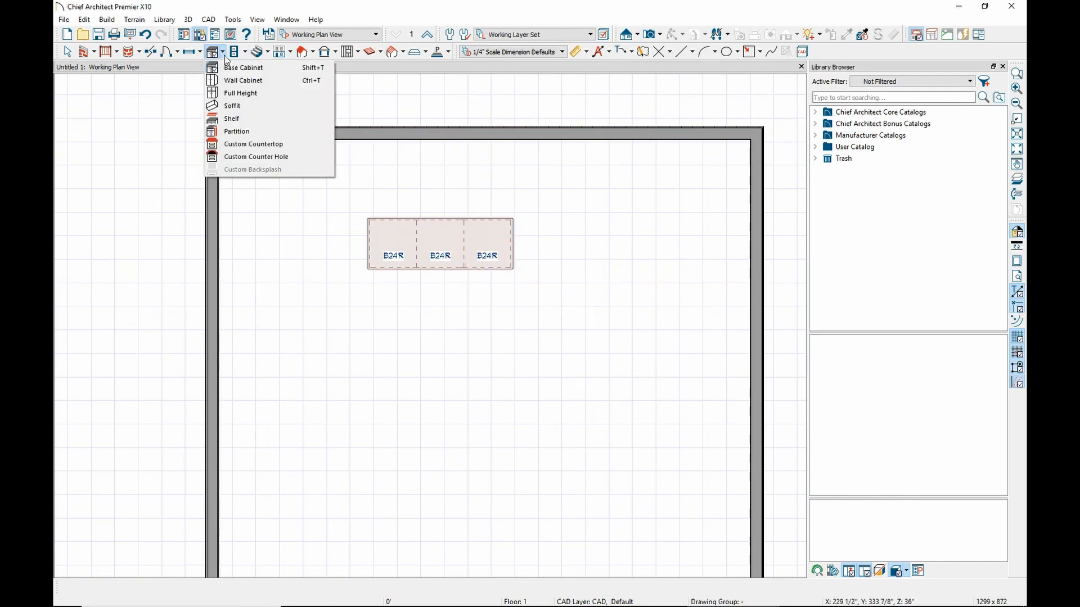
{"action": "left_click", "coordinate": [238, 83]}
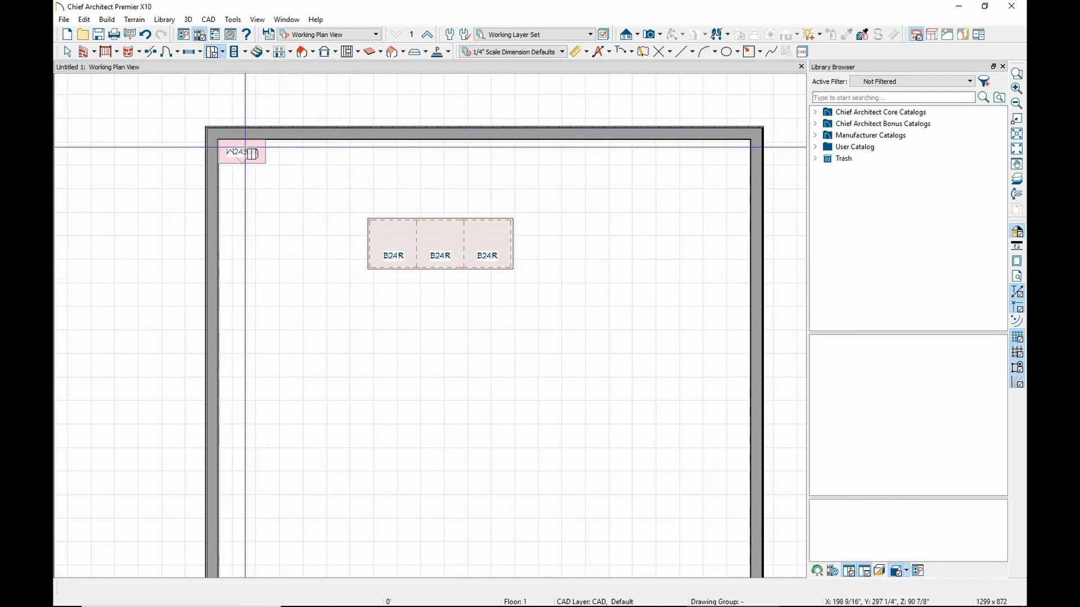
{"action": "left_click", "coordinate": [224, 51]}
{"action": "left_click", "coordinate": [239, 67]}
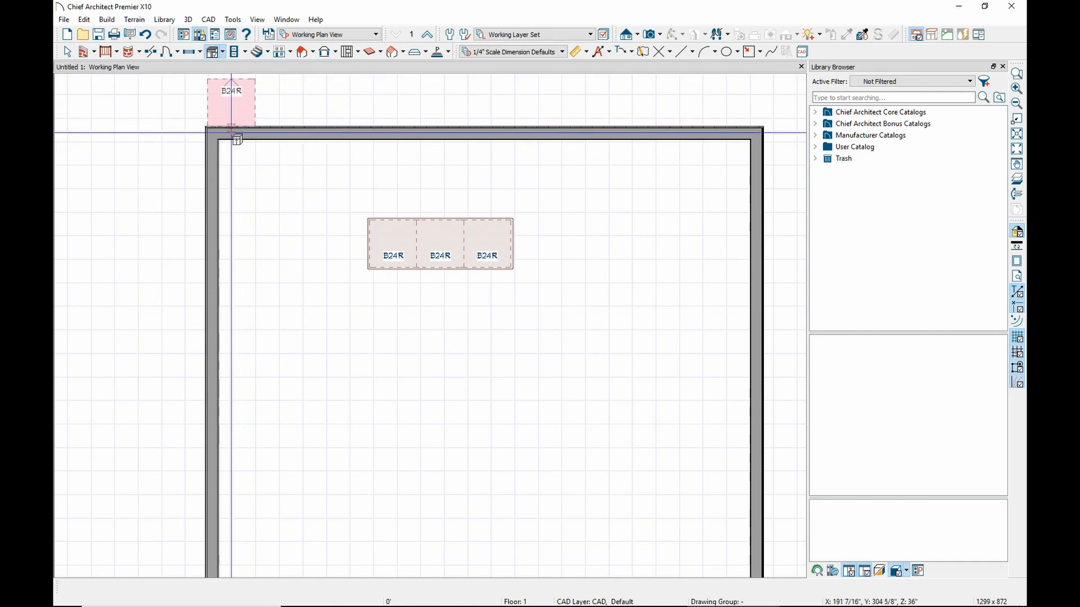
{"action": "left_click", "coordinate": [242, 166]}
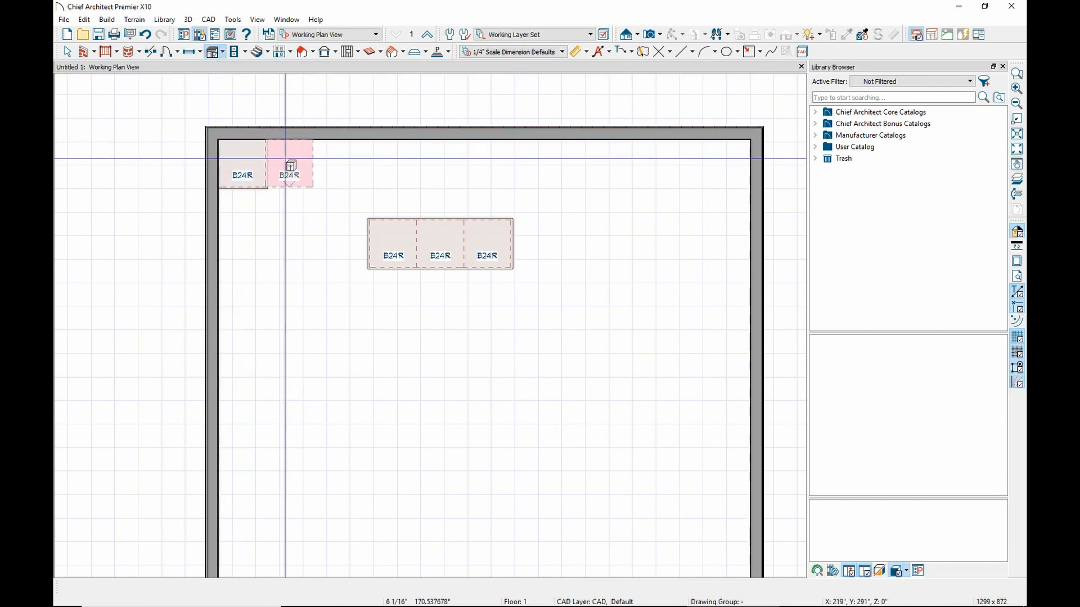
{"action": "left_click", "coordinate": [289, 168]}
{"action": "left_click", "coordinate": [337, 168]}
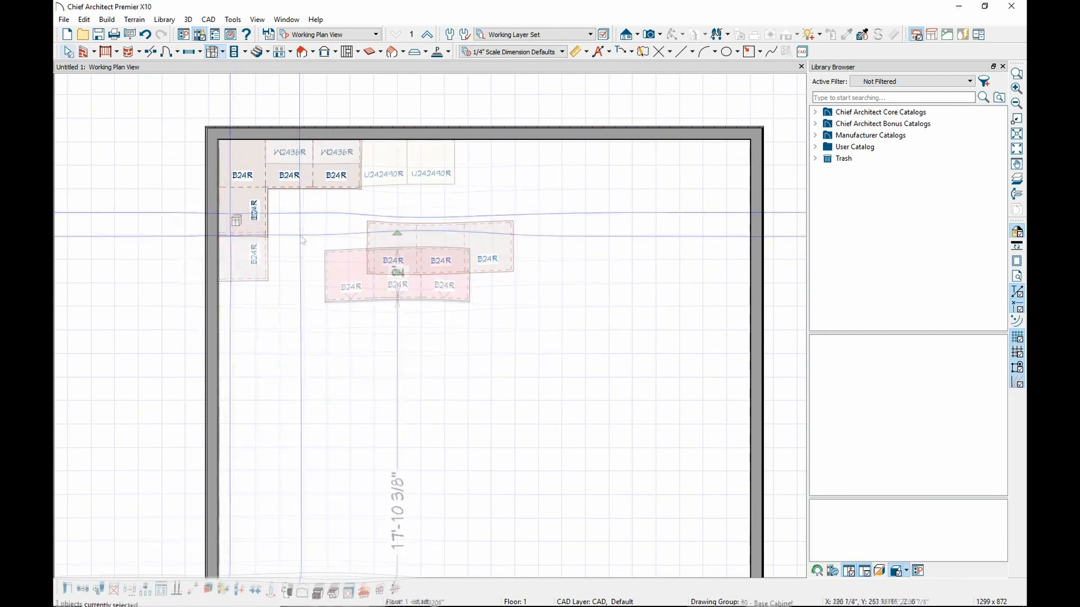
Shift the three-cabinet island down and to the left, and create a full camera view looking toward the corner cabinets
{"action": "mouse_move", "coordinate": [395, 278]}
{"action": "left_mouse_down"}
{"action": "mouse_move", "coordinate": [378, 306]}
{"action": "mouse_move", "coordinate": [398, 270]}
{"action": "mouse_move", "coordinate": [408, 271]}
{"action": "mouse_move", "coordinate": [400, 281]}
{"action": "mouse_move", "coordinate": [400, 261]}
{"action": "mouse_move", "coordinate": [401, 288]}
{"action": "mouse_move", "coordinate": [400, 270]}
{"action": "left_mouse_up"}
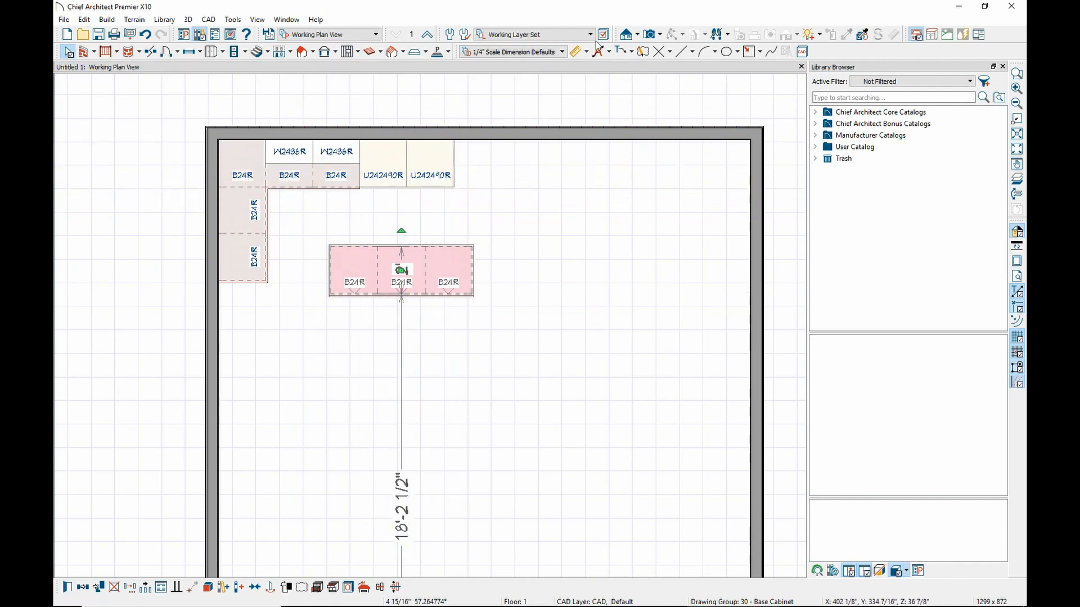
{"action": "left_click", "coordinate": [651, 35]}
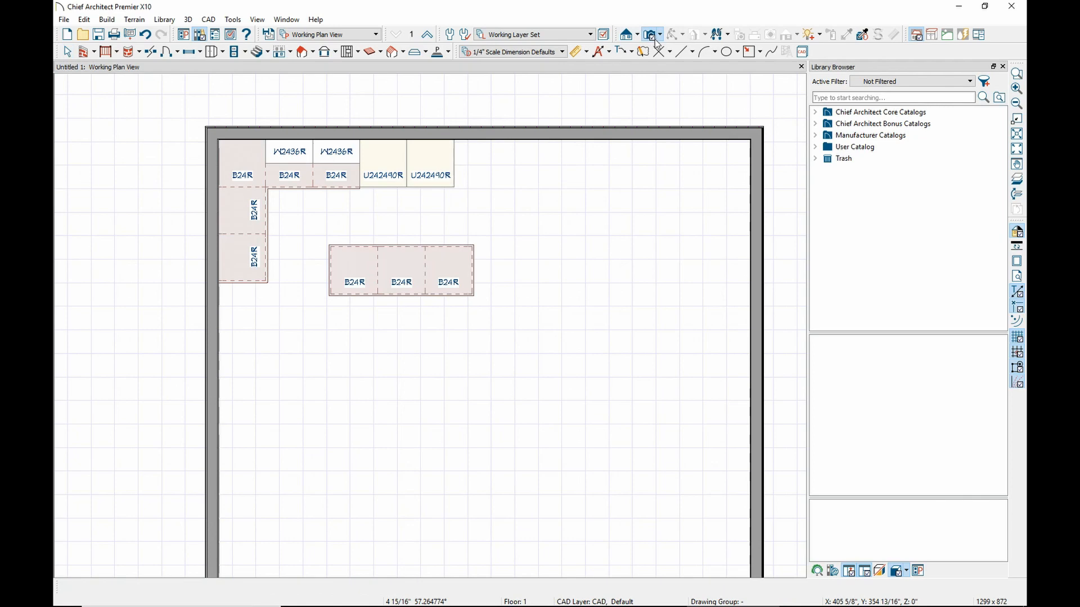
{"action": "left_click_drag", "start_coordinate": [413, 419], "coordinate": [394, 363]}
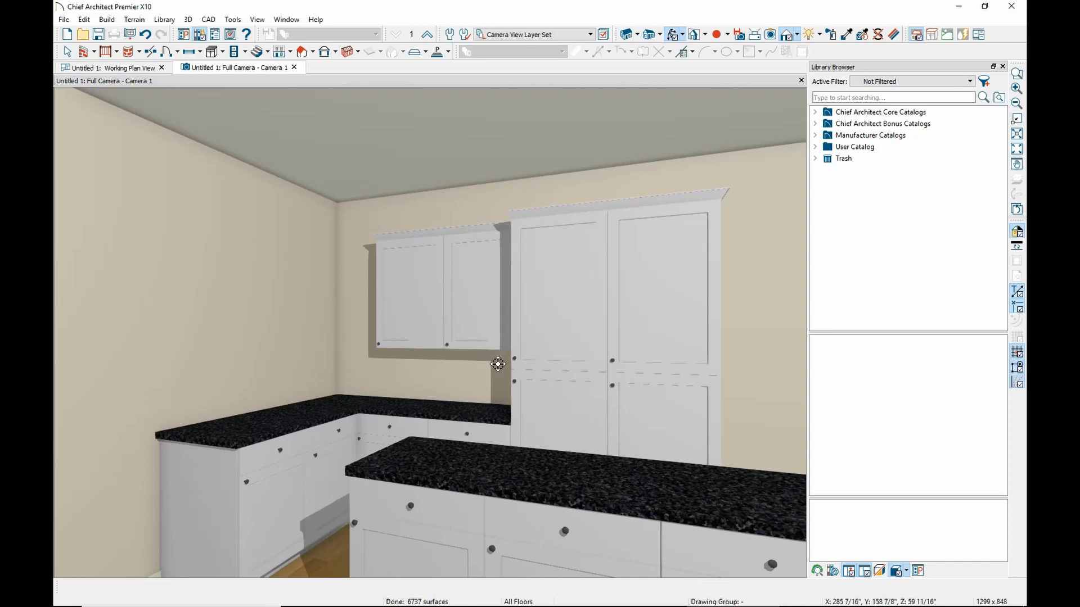
{"action": "left_click_drag", "start_coordinate": [527, 383], "coordinate": [533, 432]}
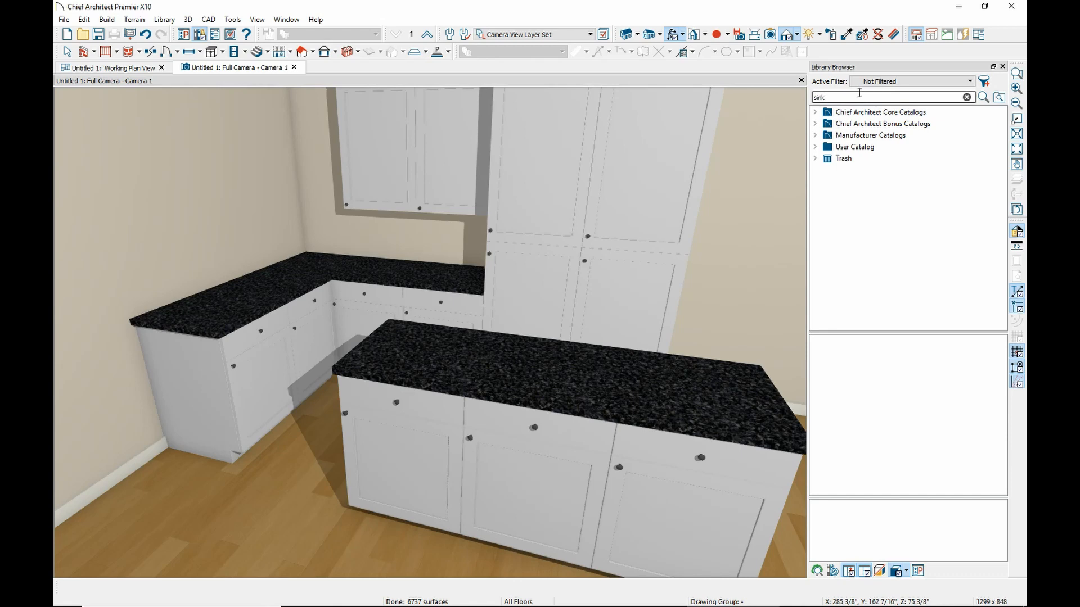
Search the library for "sink" and browse the results to the double sinks
{"action": "key", "text": "Return"}
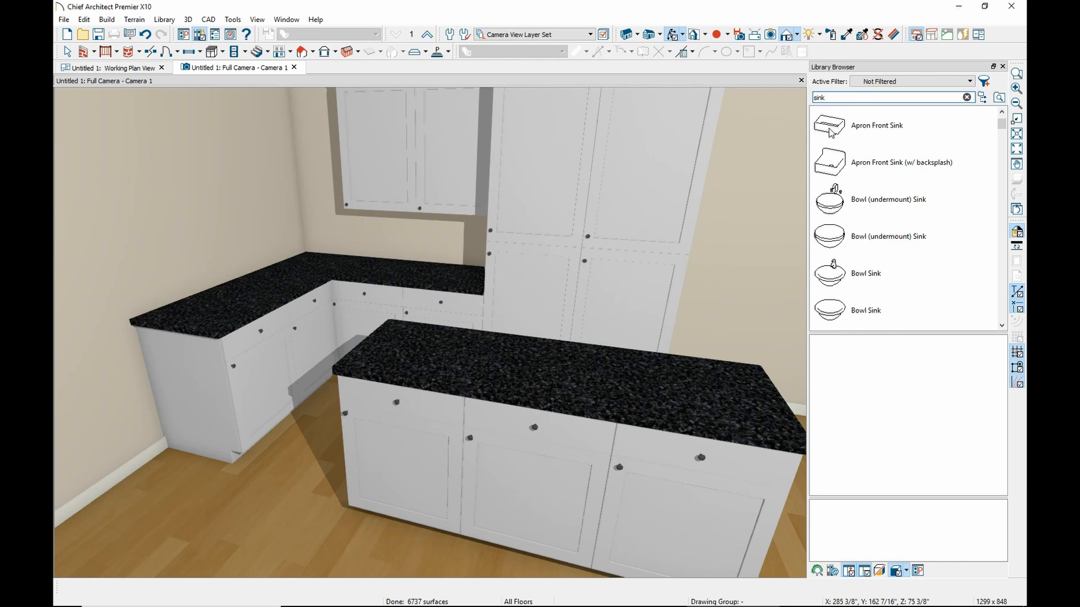
{"action": "left_click", "coordinate": [832, 130]}
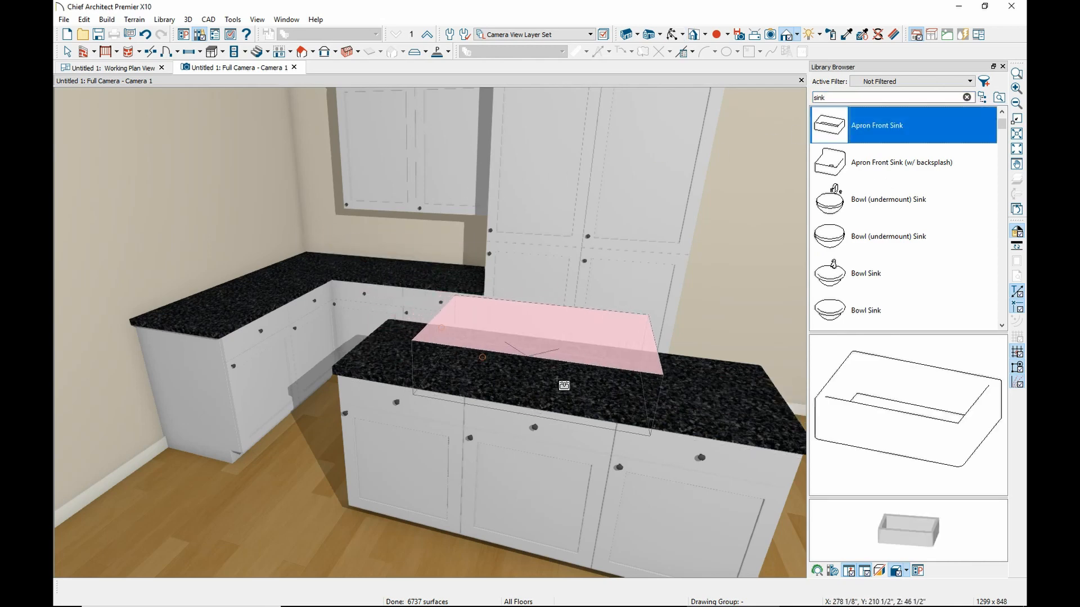
{"action": "scroll", "coordinate": [872, 236], "scroll_direction": "down", "scroll_amount": 3}
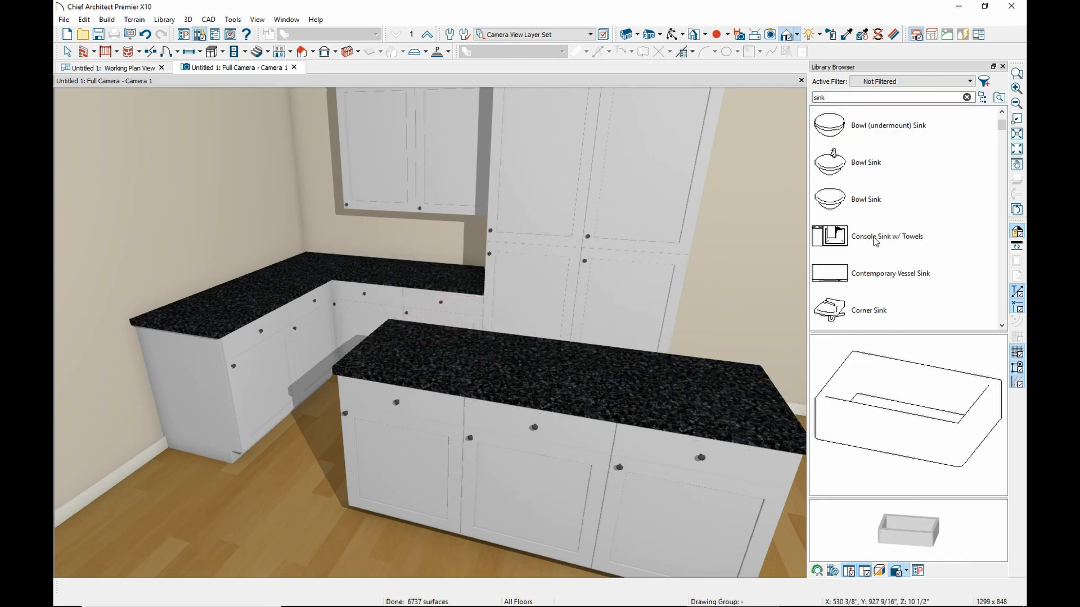
{"action": "scroll", "coordinate": [874, 240], "scroll_direction": "down", "scroll_amount": 3}
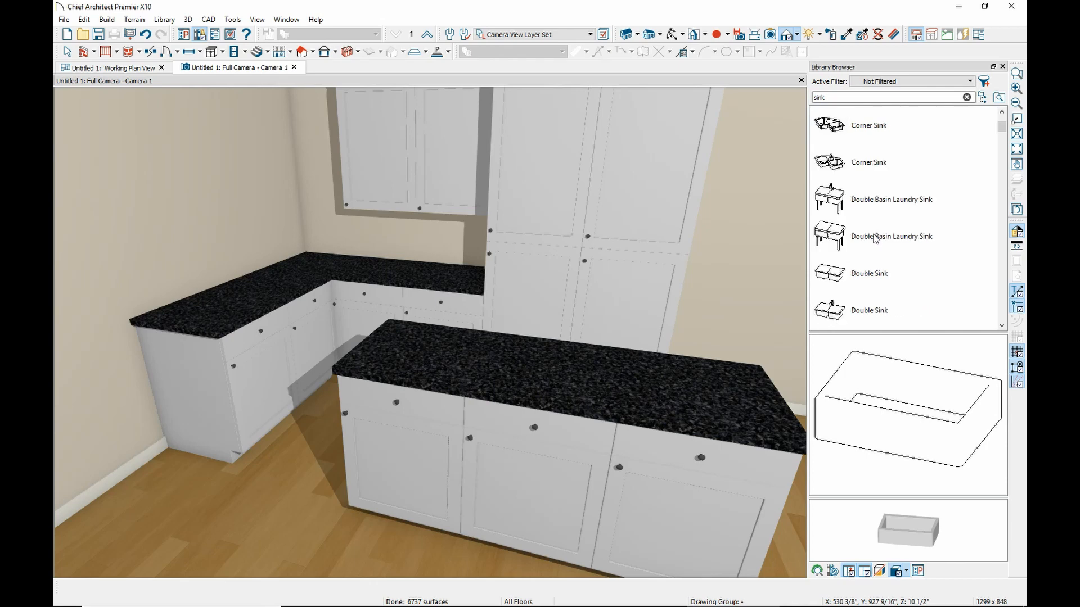
{"action": "scroll", "coordinate": [875, 239], "scroll_direction": "down", "scroll_amount": 3}
Try to place the Double Sink on the left-wall countertop in the camera view, and undo the placement
{"action": "left_click", "coordinate": [835, 171]}
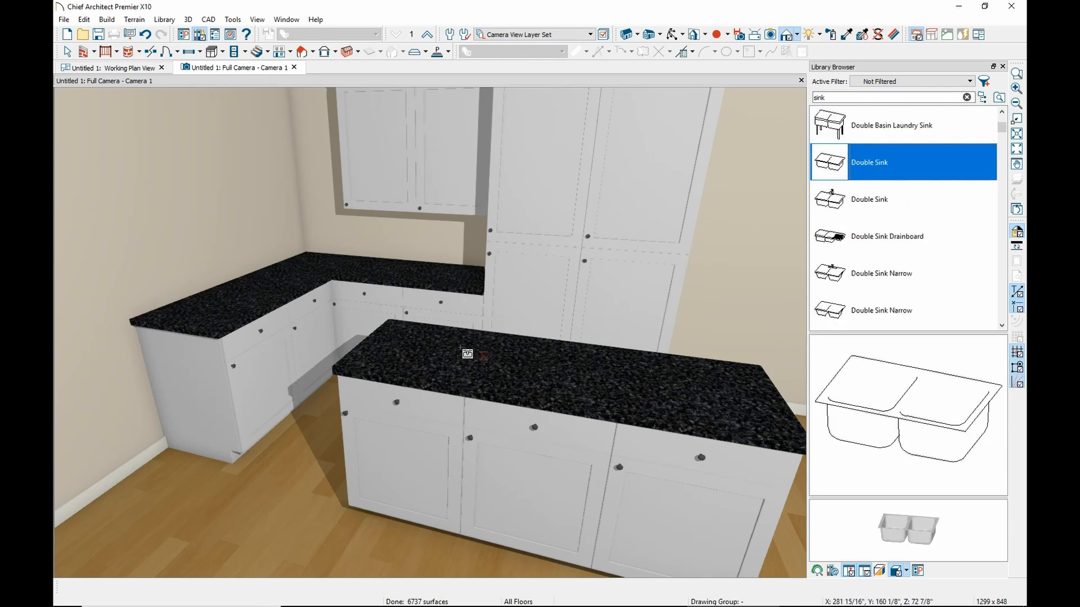
{"action": "left_click", "coordinate": [256, 300]}
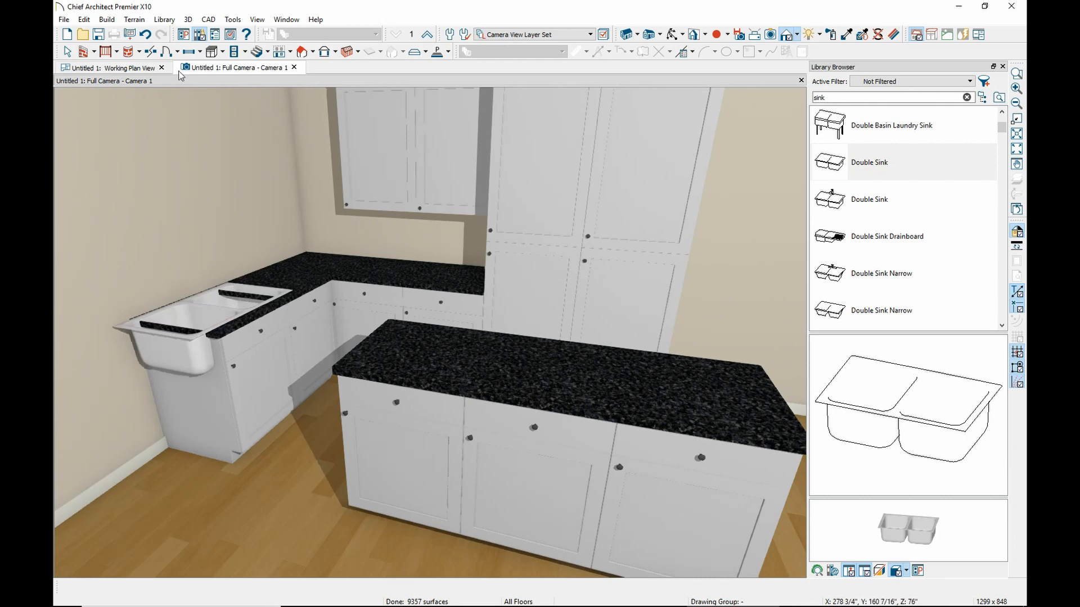
{"action": "key", "text": "ctrl+z"}
Place the Double Sink in the plan view on the upper of the two sideways base cabinets along the left wall
{"action": "left_click", "coordinate": [129, 68]}
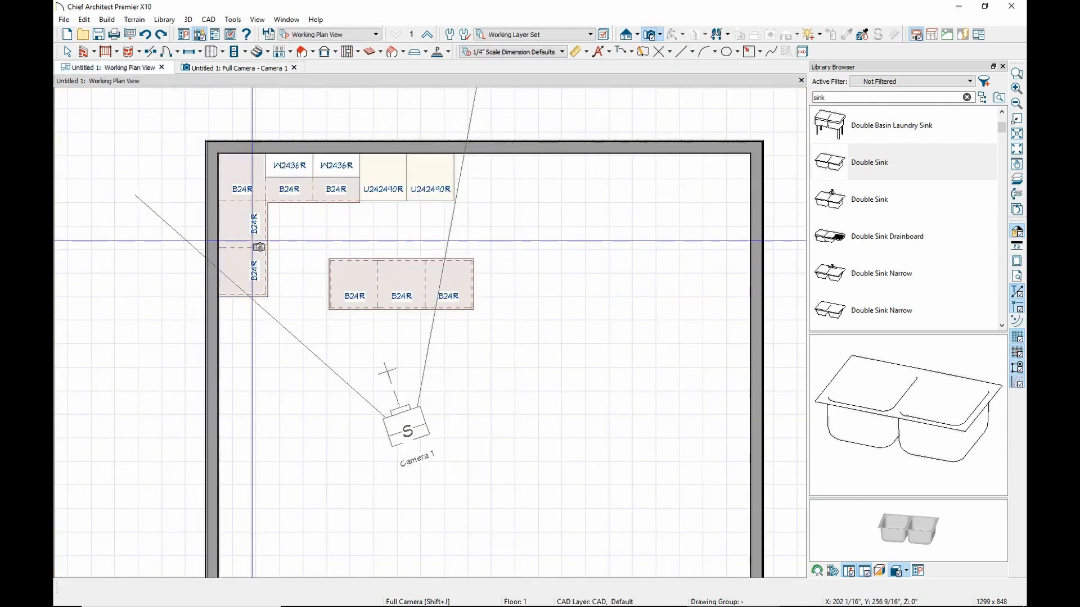
{"action": "left_click", "coordinate": [868, 163]}
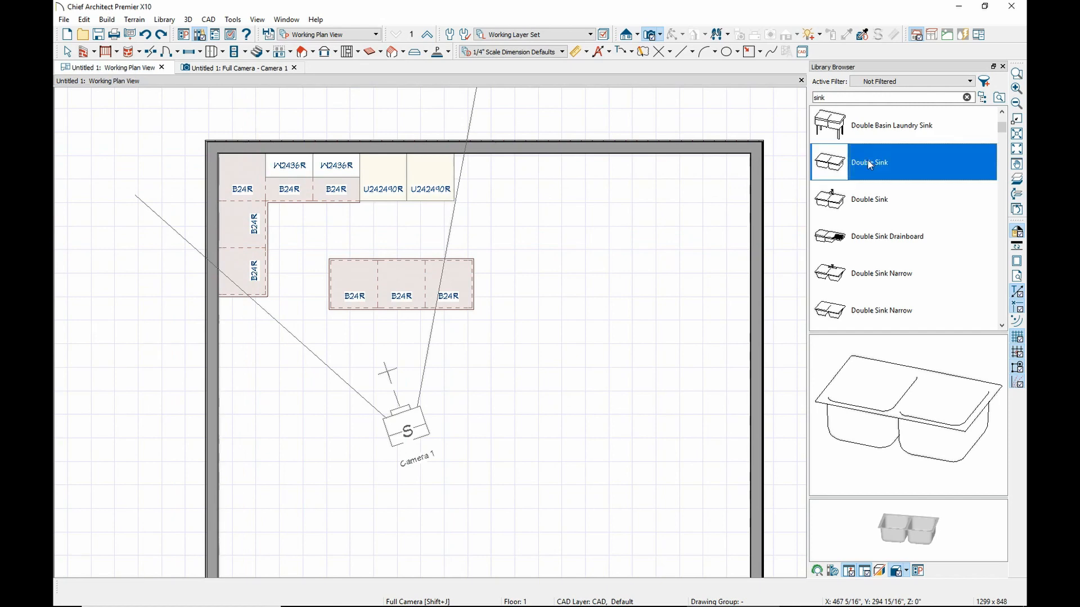
{"action": "left_click", "coordinate": [260, 236]}
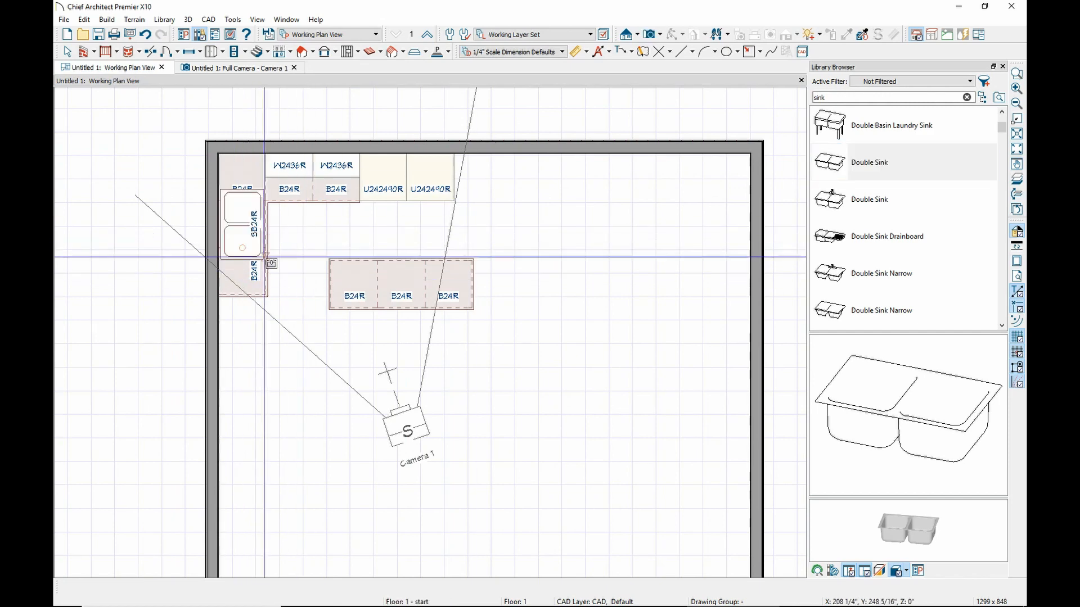
Move the sink down the left-wall counter, centered on the joint between its two lower cabinets, and check it in the camera view
{"action": "left_click", "coordinate": [253, 237]}
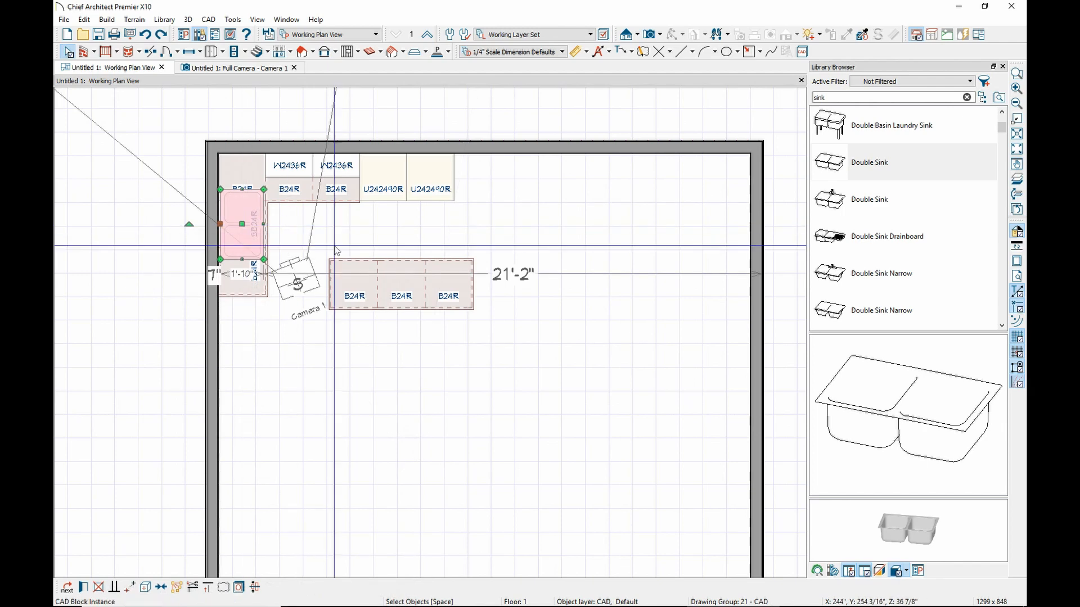
{"action": "left_click", "coordinate": [221, 210]}
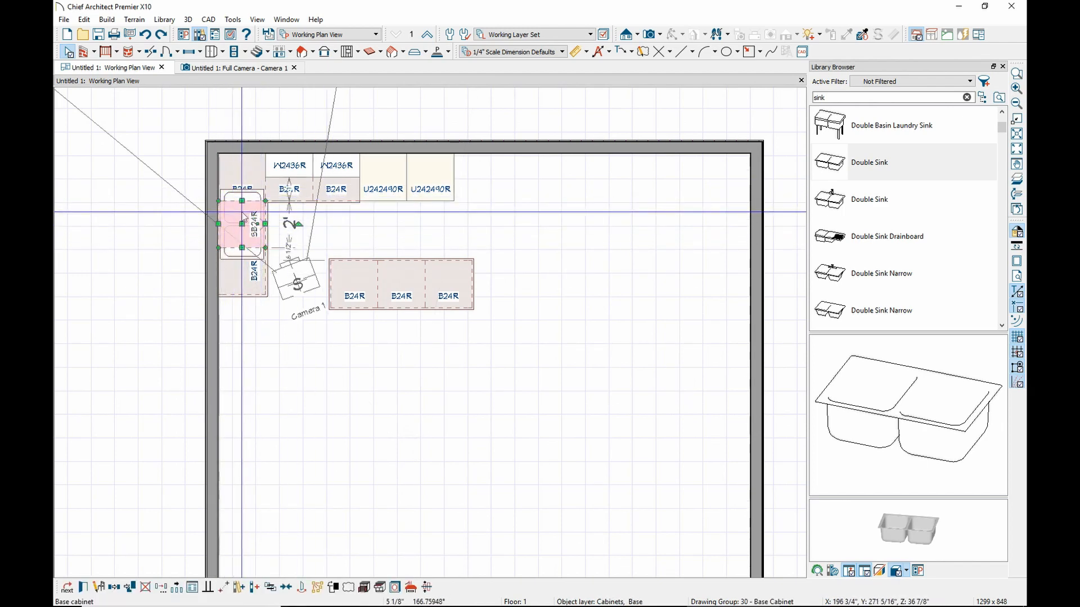
{"action": "left_click", "coordinate": [240, 230]}
{"action": "left_click_drag", "start_coordinate": [241, 231], "coordinate": [243, 239]}
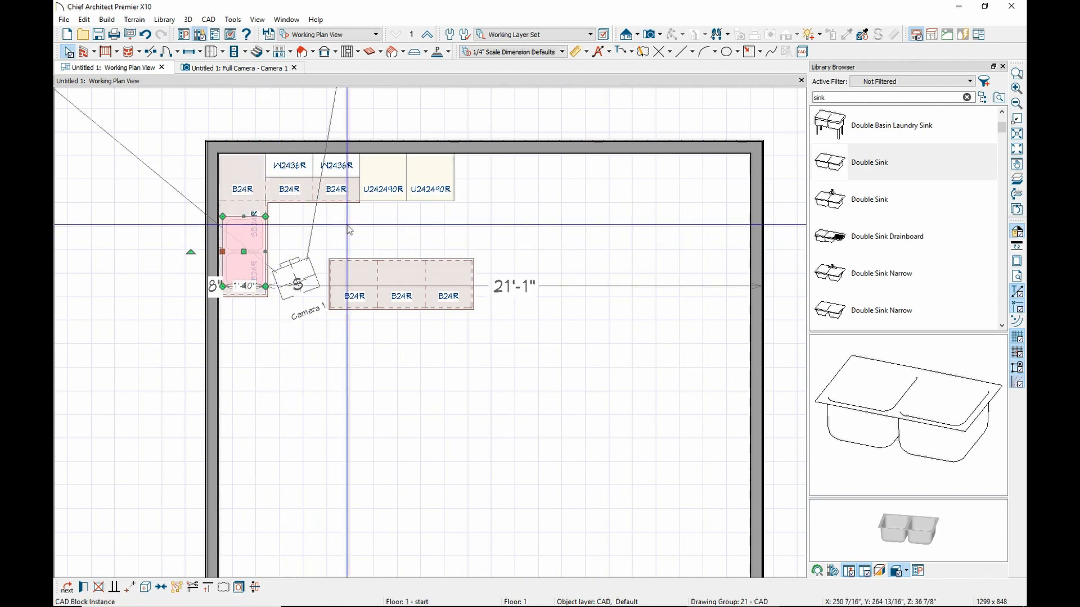
{"action": "key", "text": "ctrl+z"}
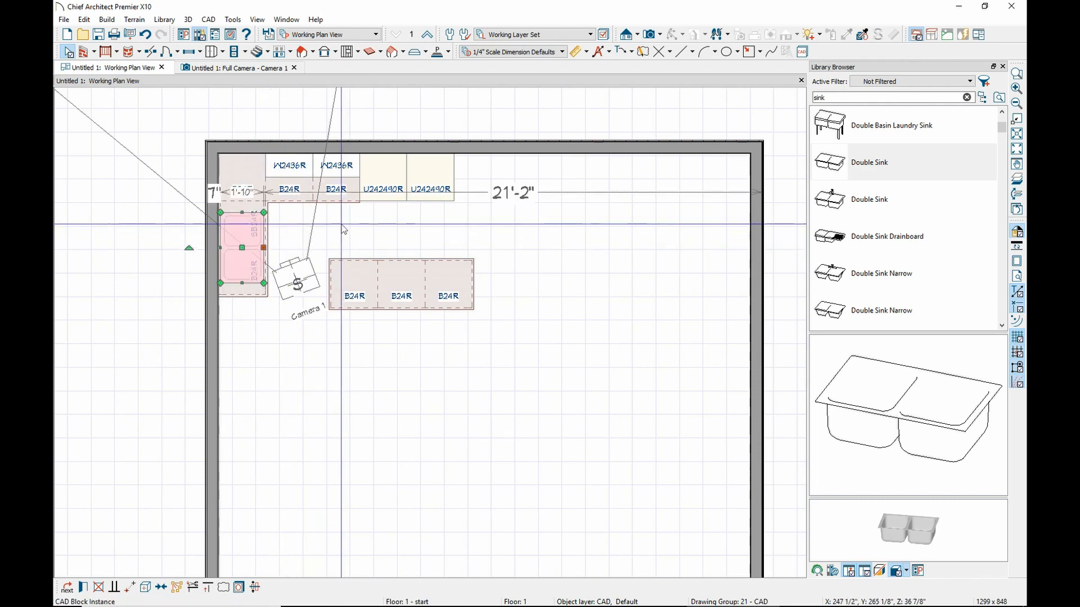
{"action": "left_click", "coordinate": [264, 68]}
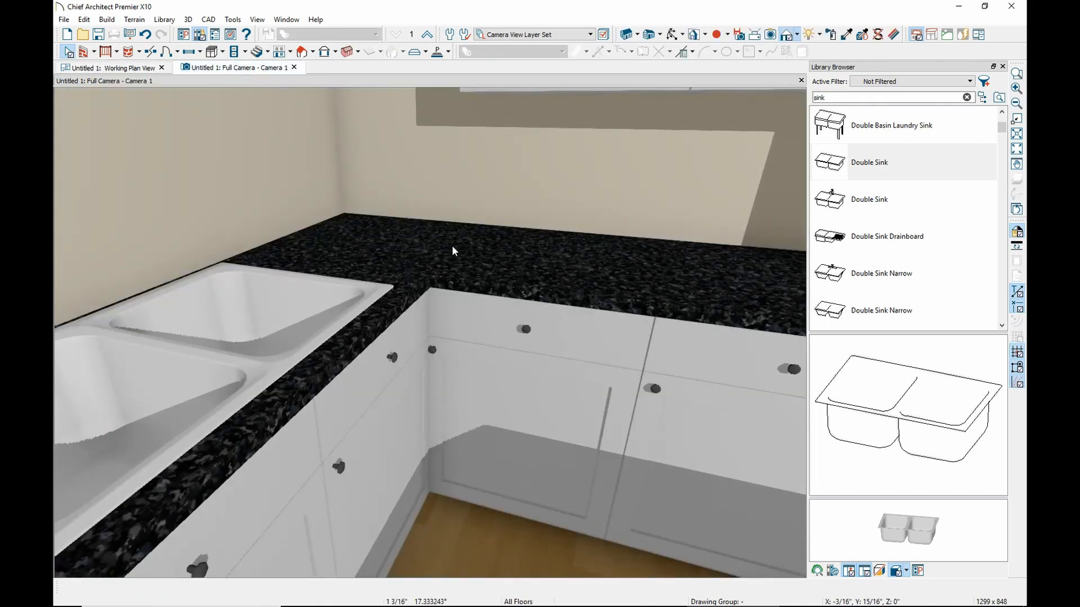
{"action": "left_click_drag", "start_coordinate": [487, 203], "coordinate": [530, 212]}
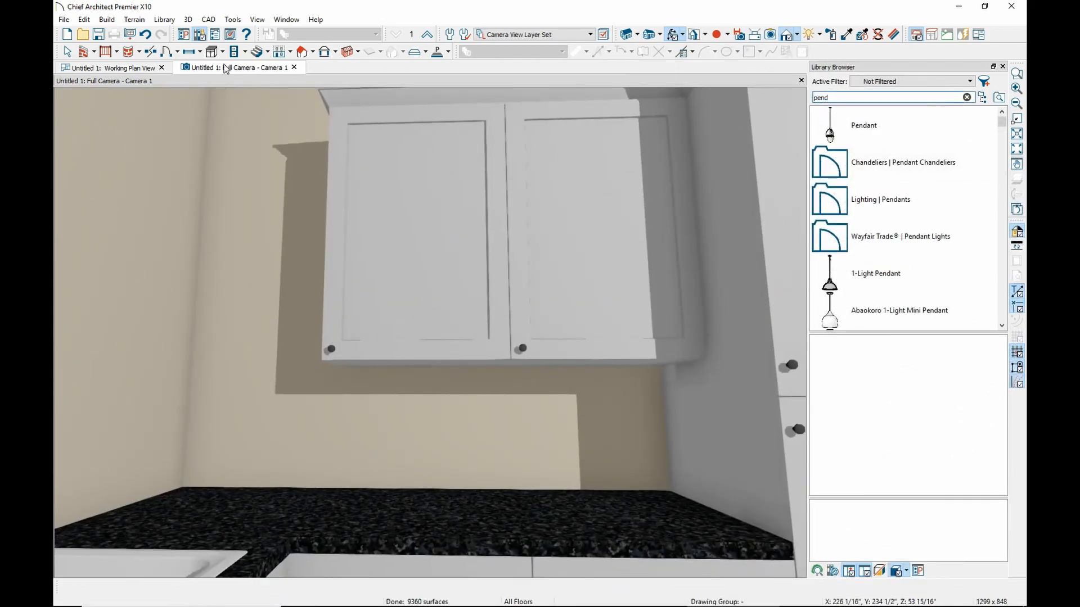
Place a Pendant light from the "pend" library results above each of the three island cabinets, and view them in the camera view
{"action": "left_click", "coordinate": [140, 69]}
{"action": "left_click", "coordinate": [838, 130]}
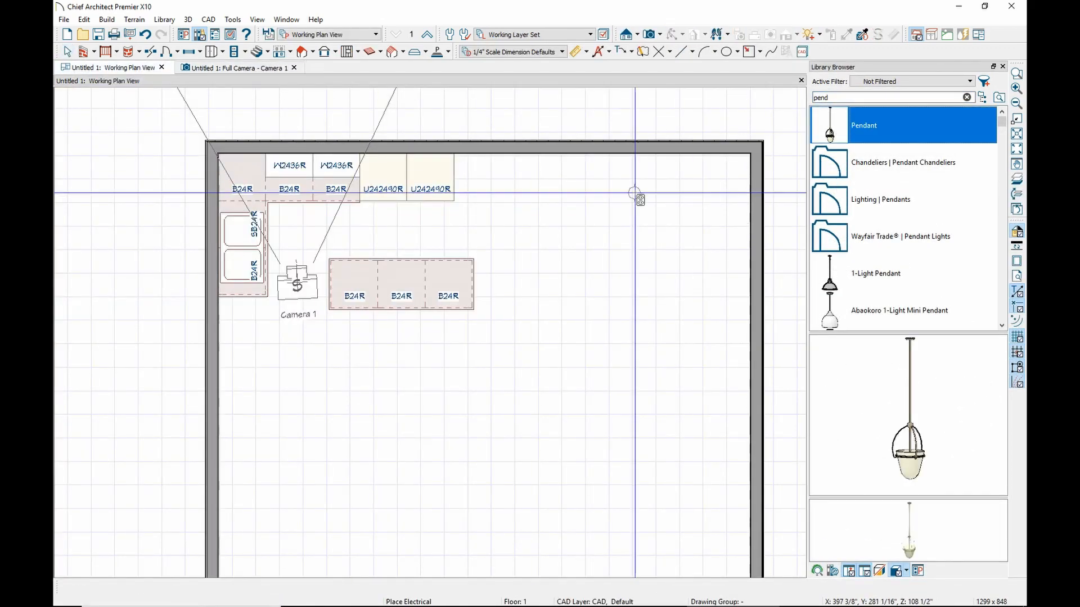
{"action": "left_click", "coordinate": [448, 281]}
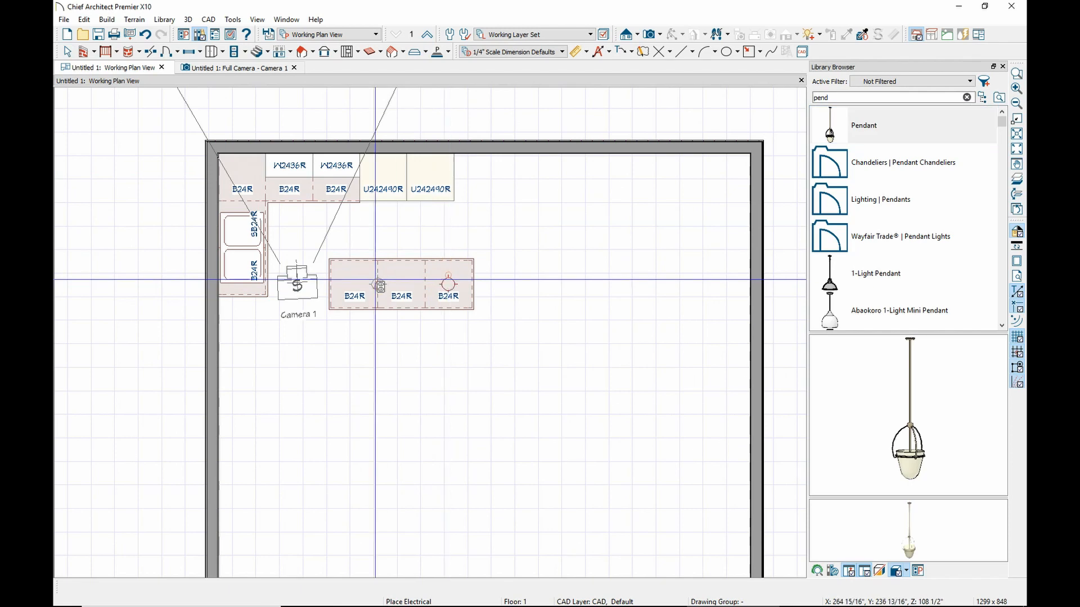
{"action": "left_click", "coordinate": [402, 284]}
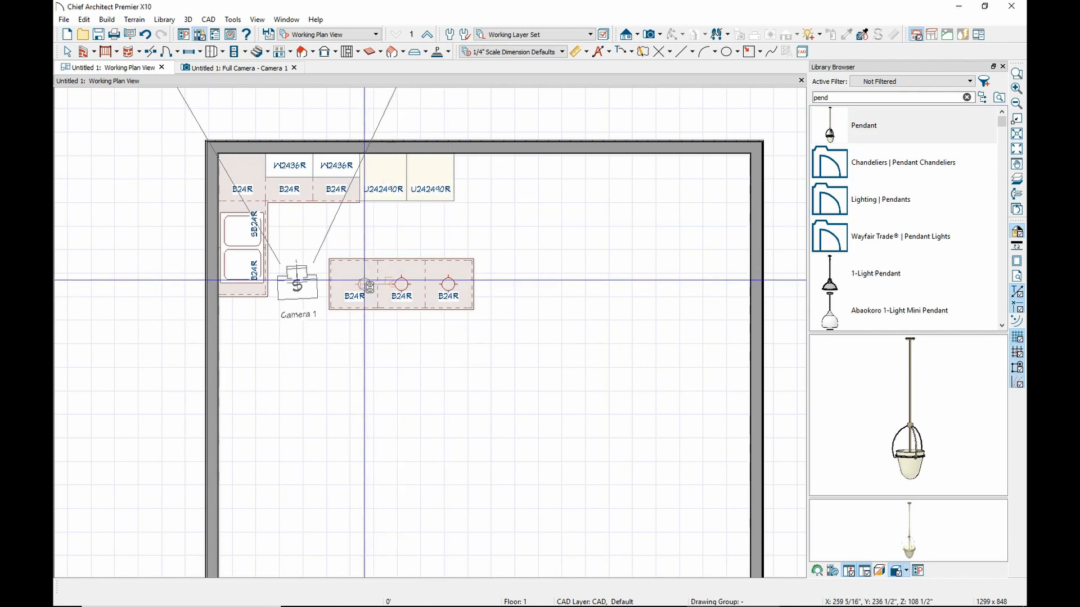
{"action": "left_click", "coordinate": [354, 284]}
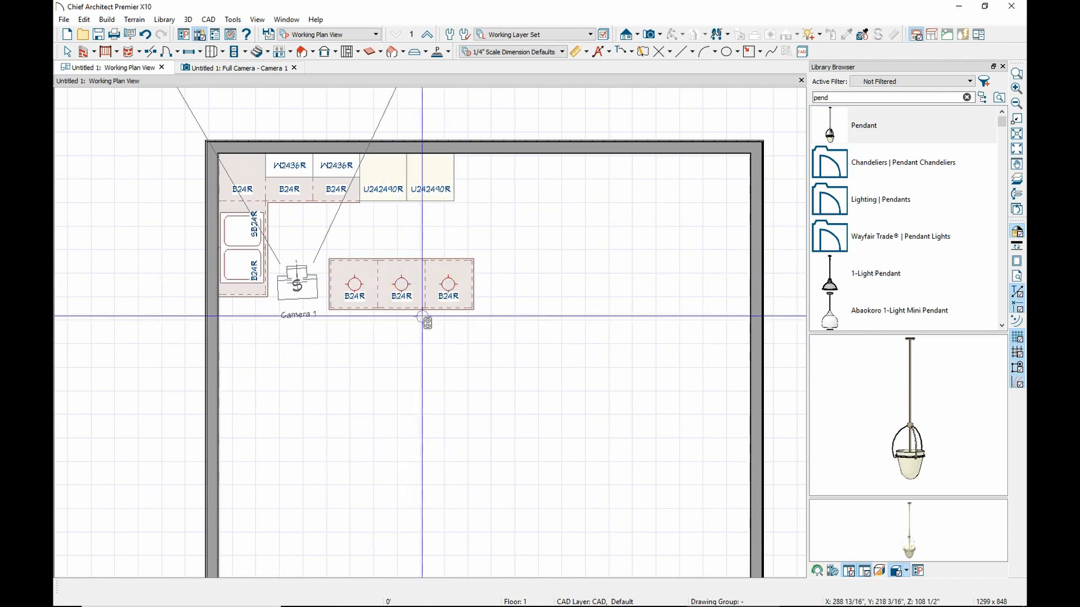
{"action": "left_click", "coordinate": [212, 70]}
{"action": "scroll", "coordinate": [682, 337], "scroll_direction": "down", "scroll_amount": 2}
{"action": "scroll", "coordinate": [610, 347], "scroll_direction": "down", "scroll_amount": 4}
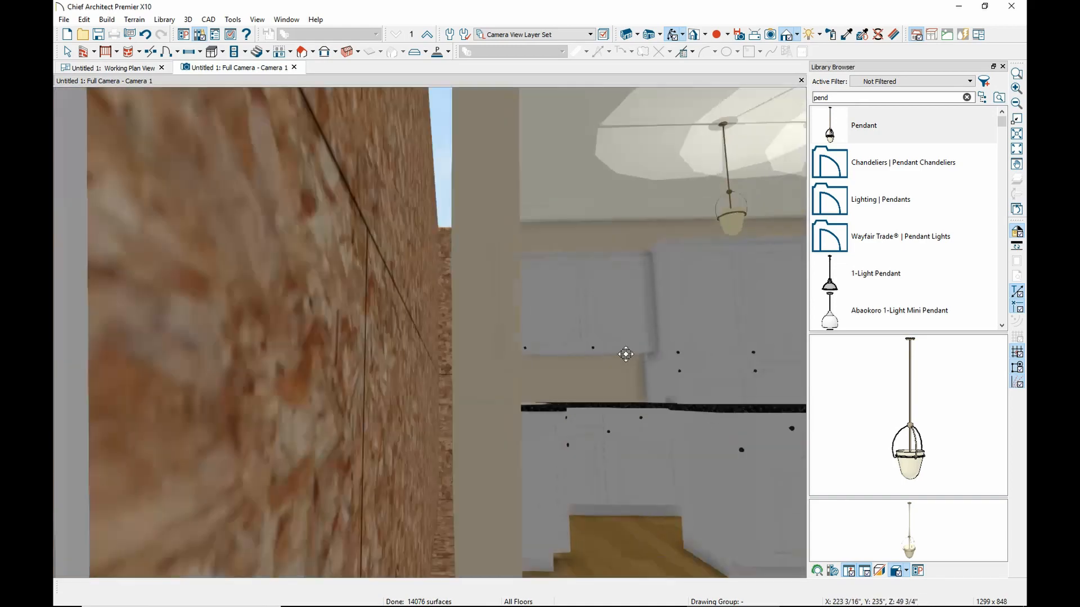
Set the front side of the back-wall base cabinet next to the sink counter to a Custom Face
{"action": "scroll", "coordinate": [699, 318], "scroll_direction": "up", "scroll_amount": 2}
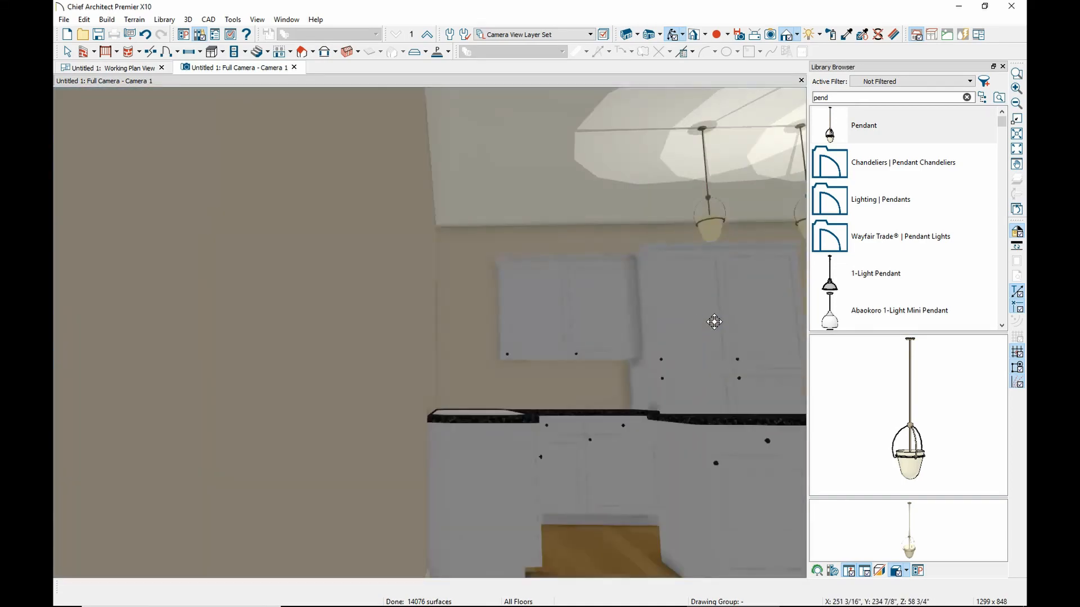
{"action": "scroll", "coordinate": [714, 322], "scroll_direction": "down", "scroll_amount": 2}
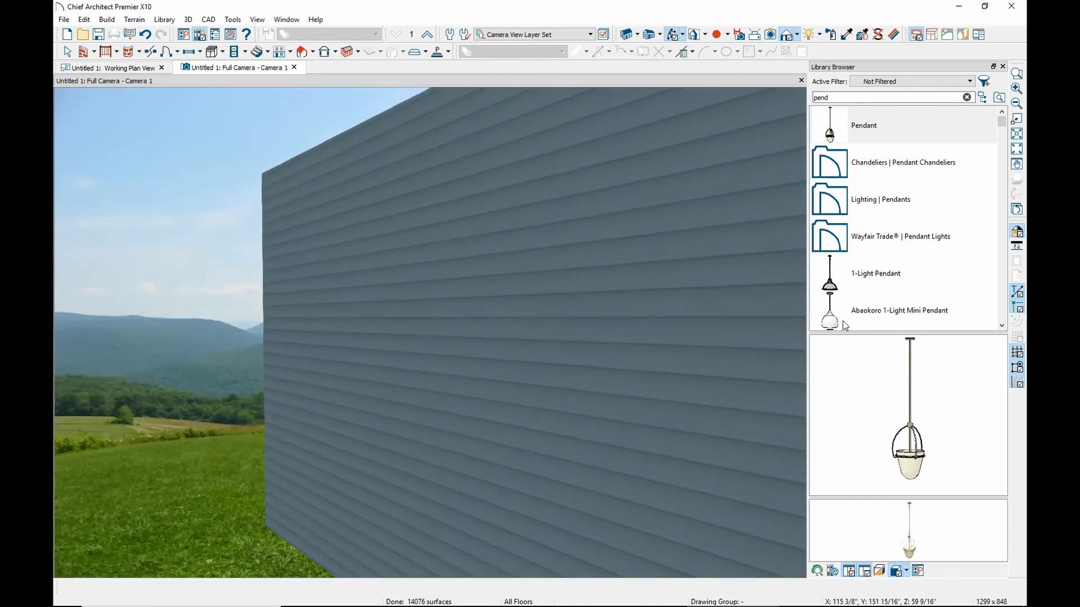
{"action": "scroll", "coordinate": [718, 277], "scroll_direction": "up", "scroll_amount": 6}
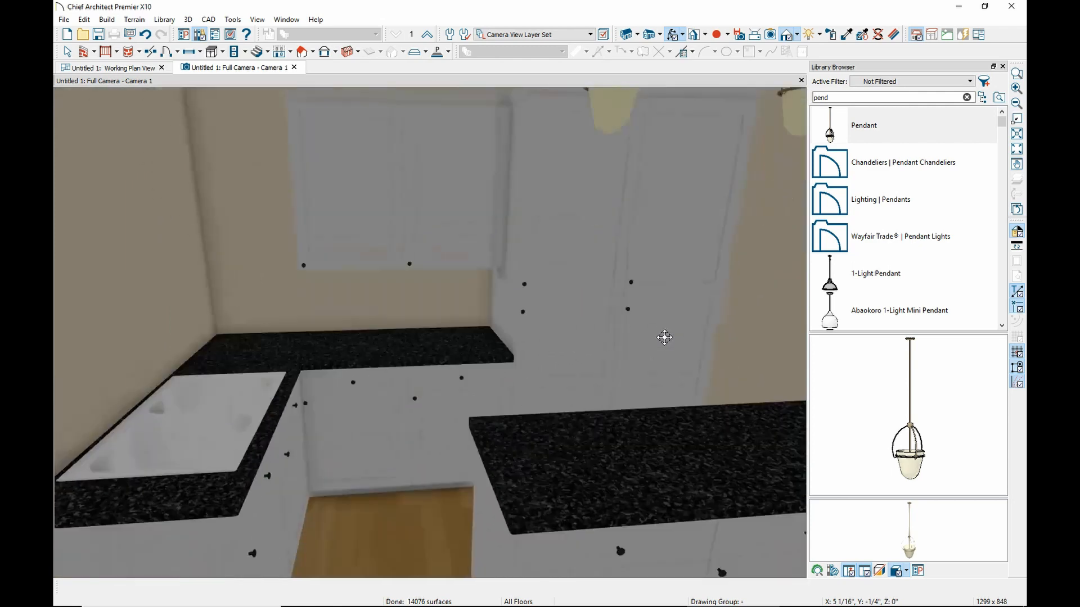
{"action": "left_click_drag", "start_coordinate": [664, 337], "coordinate": [436, 128]}
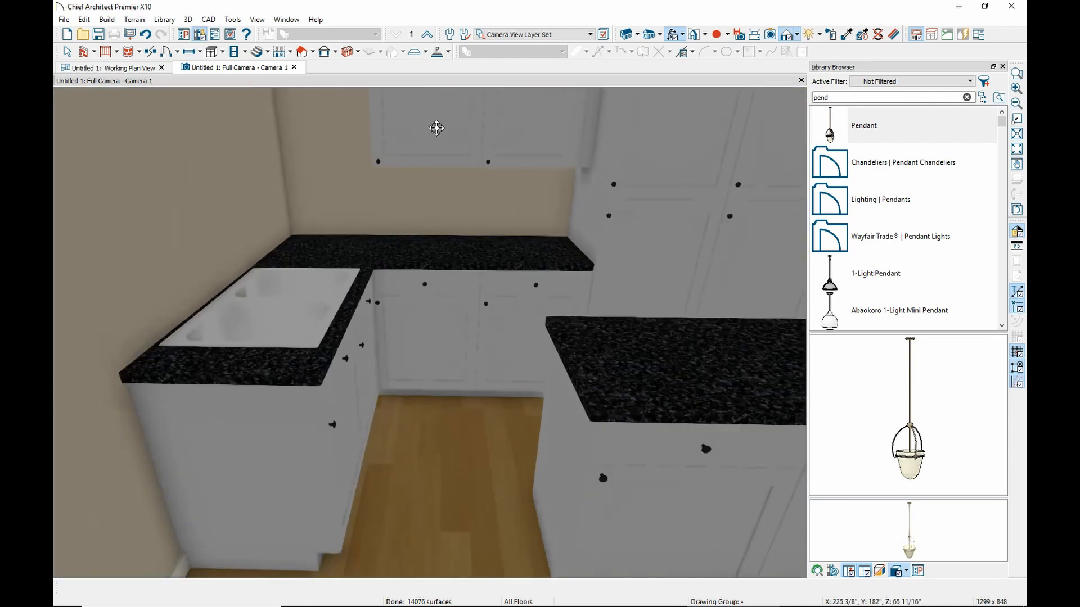
{"action": "key", "text": "Escape"}
{"action": "double_click", "coordinate": [416, 304]}
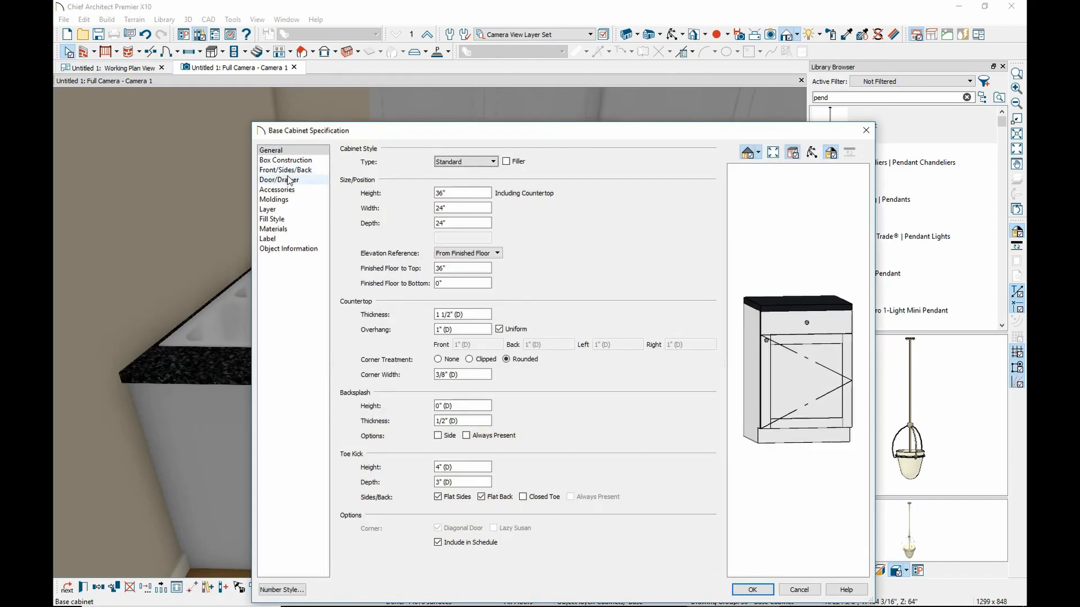
{"action": "left_click", "coordinate": [292, 170]}
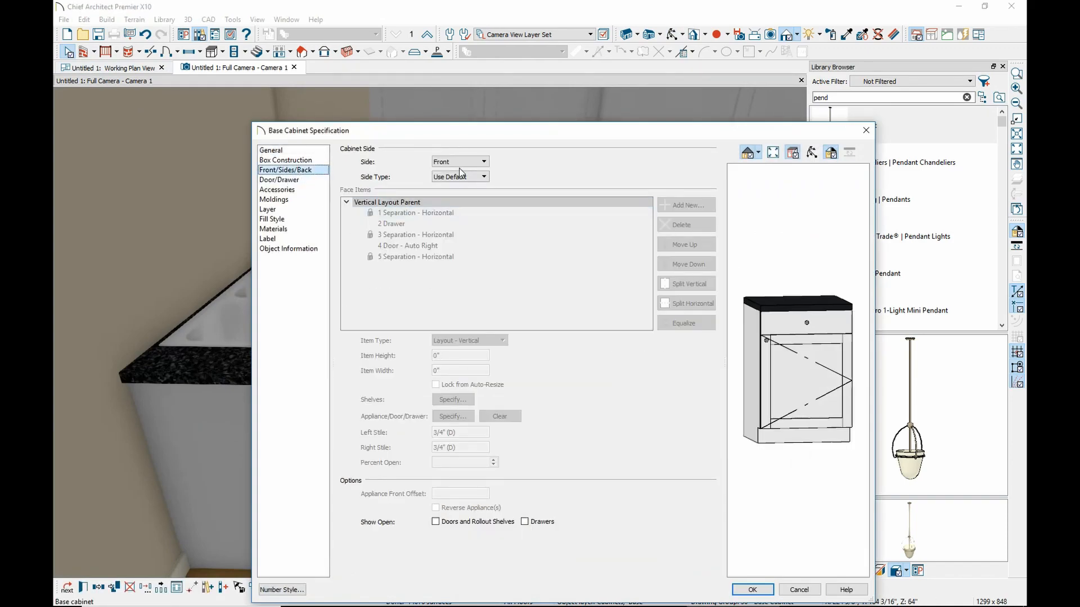
{"action": "left_click", "coordinate": [483, 163]}
{"action": "left_click", "coordinate": [496, 158]}
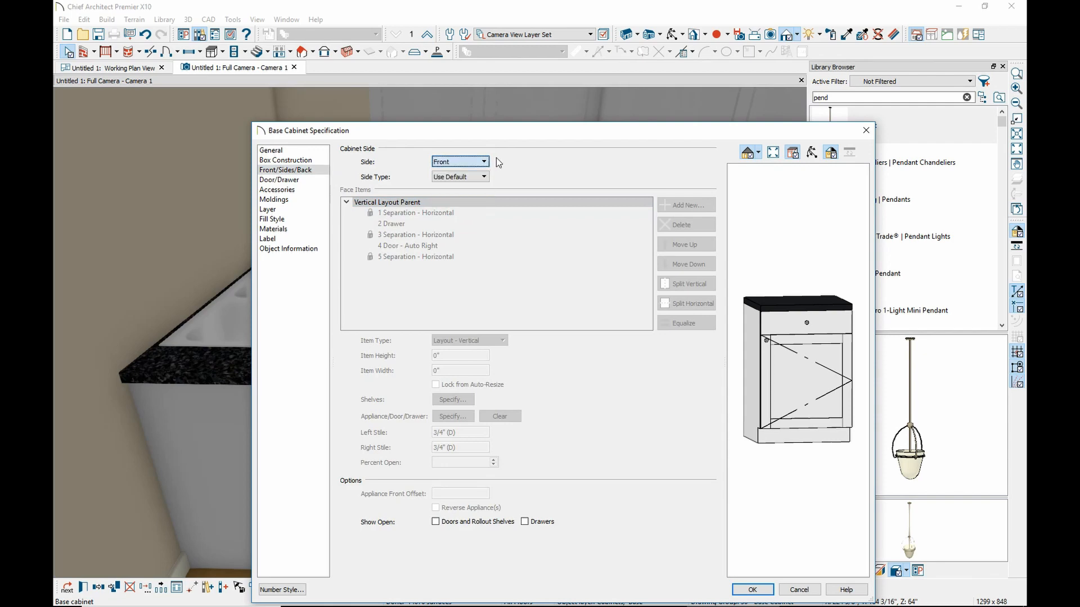
{"action": "left_click", "coordinate": [478, 186]}
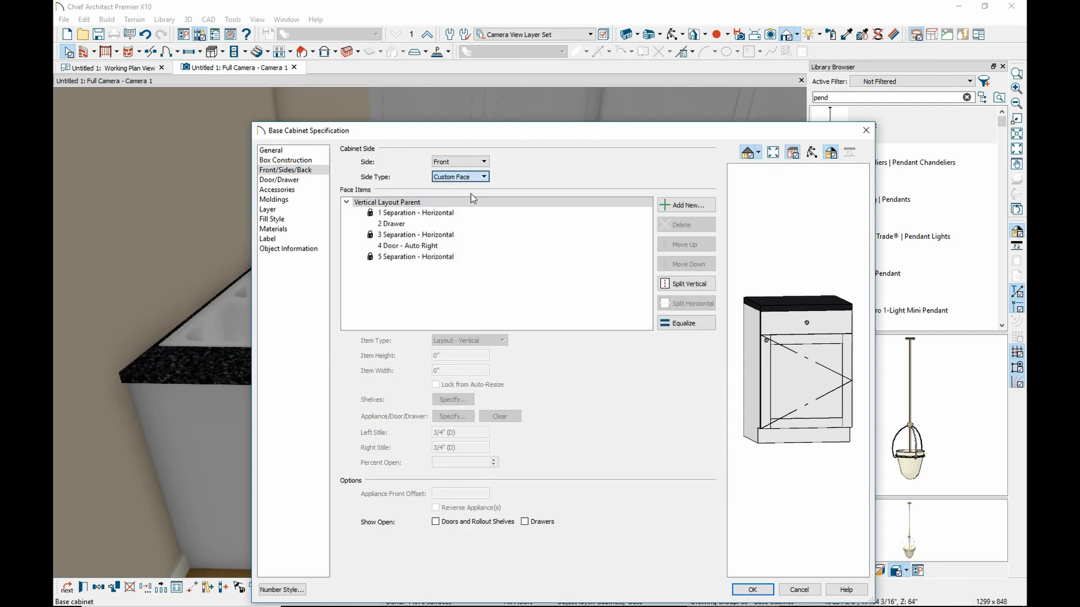
Split the base cabinet's lower door vertically into two doors side by side
{"action": "left_click", "coordinate": [407, 212]}
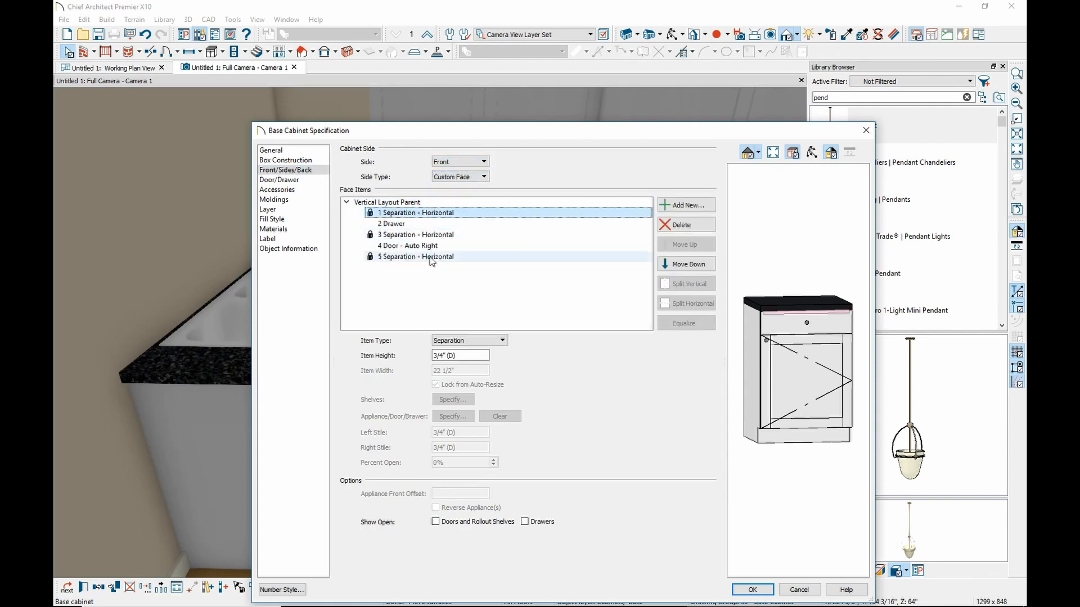
{"action": "left_click", "coordinate": [406, 224]}
{"action": "left_click", "coordinate": [406, 248]}
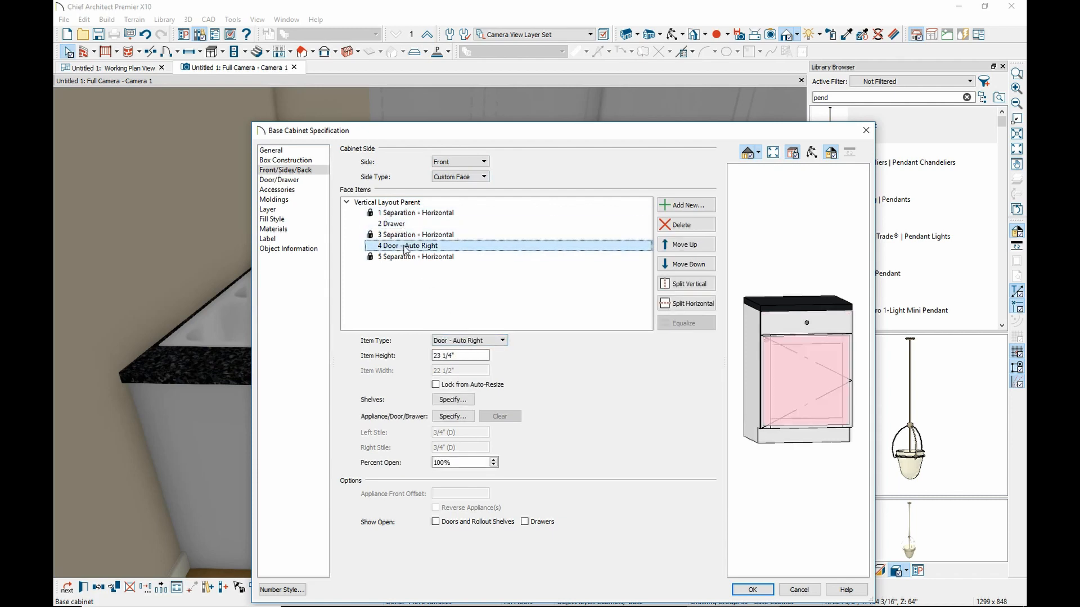
{"action": "left_click", "coordinate": [689, 285]}
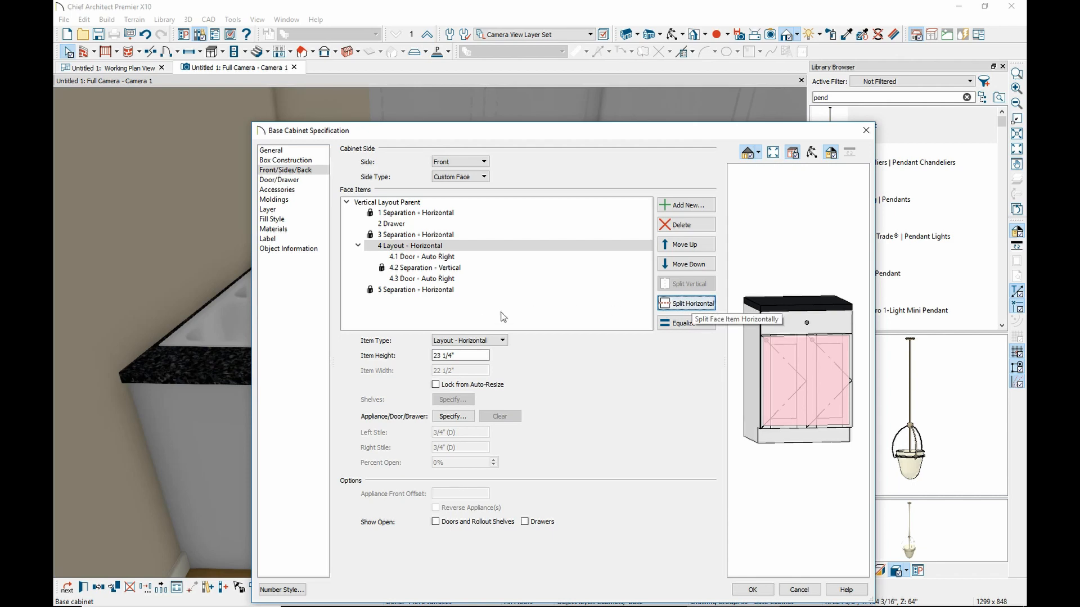
{"action": "left_click", "coordinate": [421, 291]}
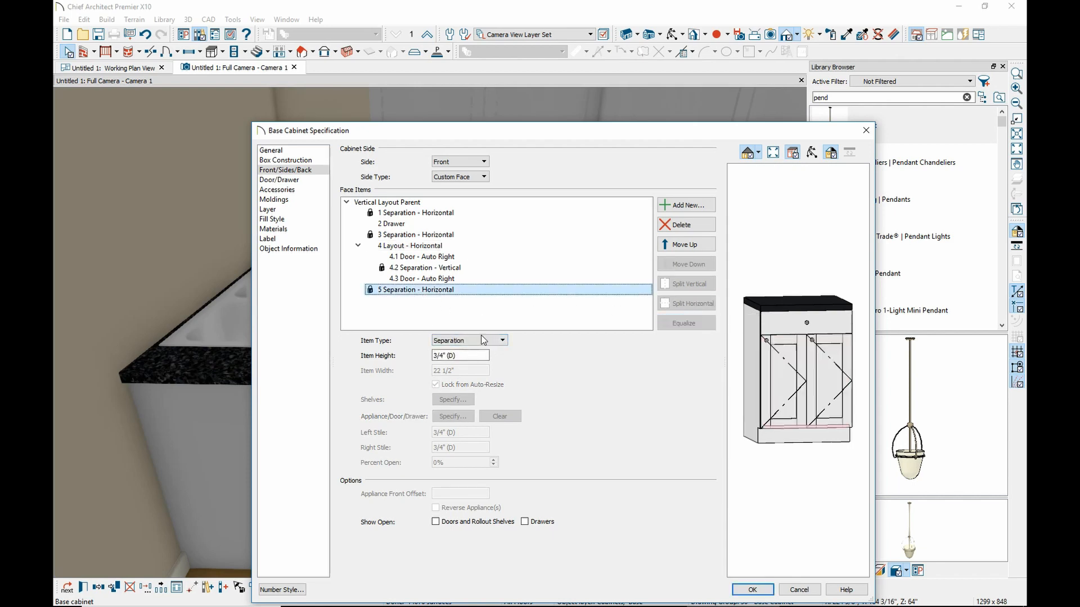
{"action": "left_click", "coordinate": [687, 206]}
{"action": "left_click", "coordinate": [537, 258]}
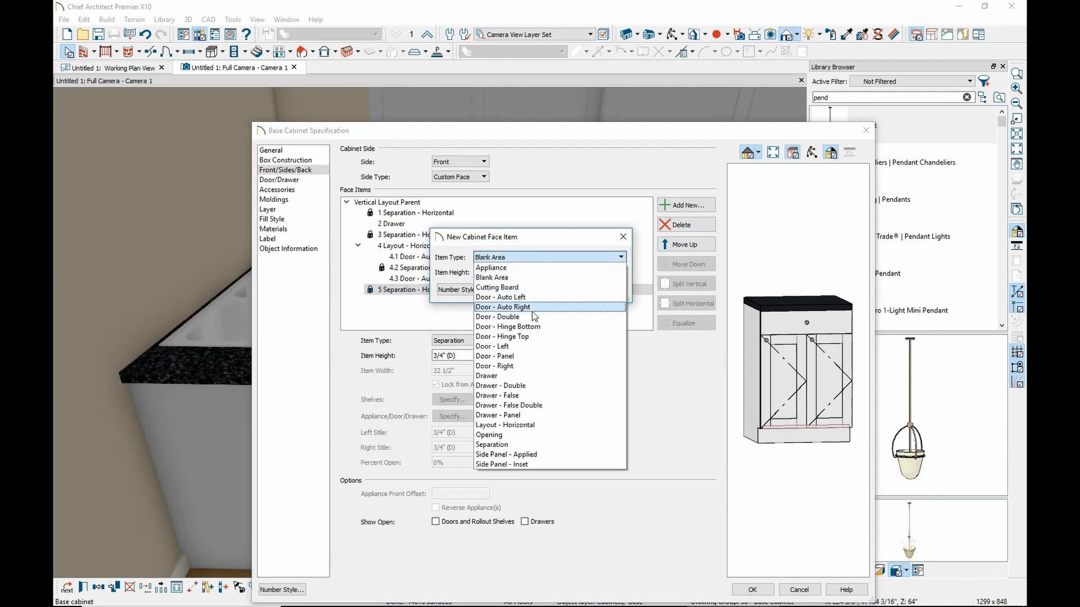
{"action": "left_click", "coordinate": [531, 386]}
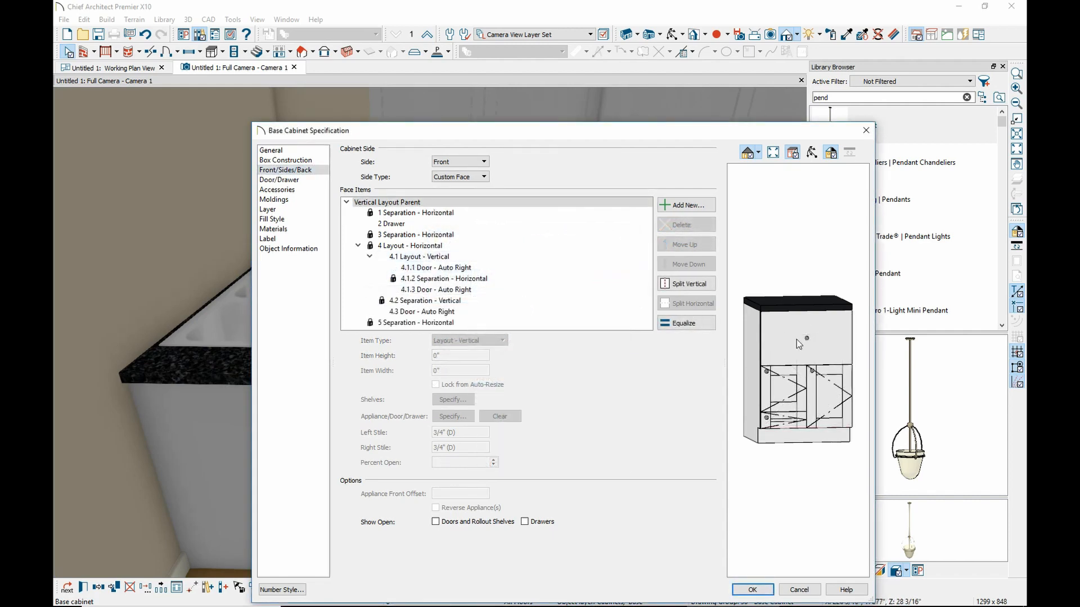
Split the base cabinet's top drawer horizontally into two stacked drawers
{"action": "left_click", "coordinate": [796, 340]}
{"action": "left_click", "coordinate": [404, 214]}
{"action": "left_click", "coordinate": [404, 225]}
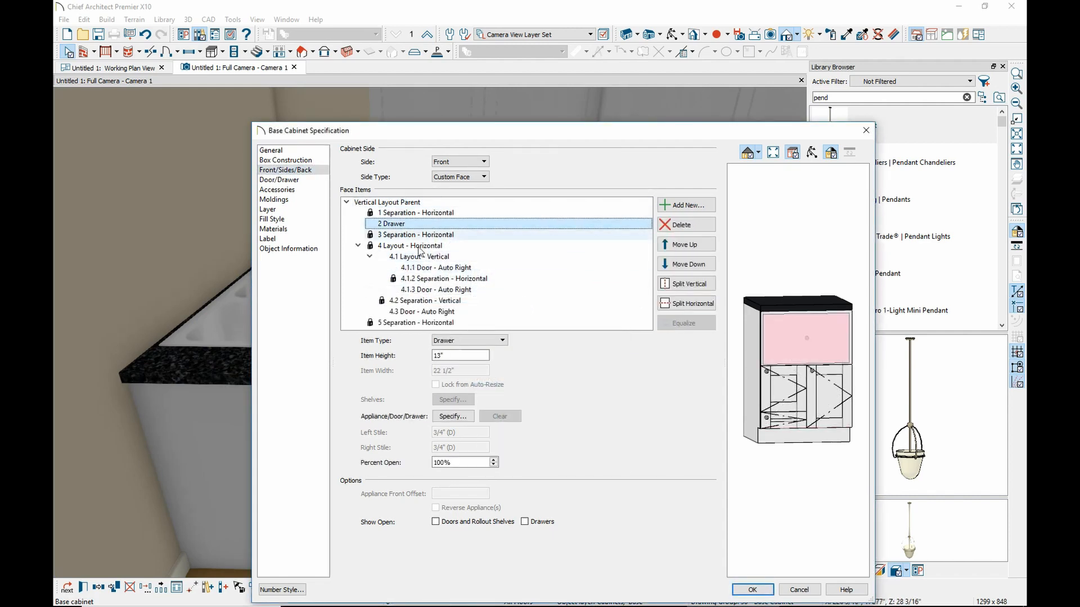
{"action": "left_click", "coordinate": [690, 305]}
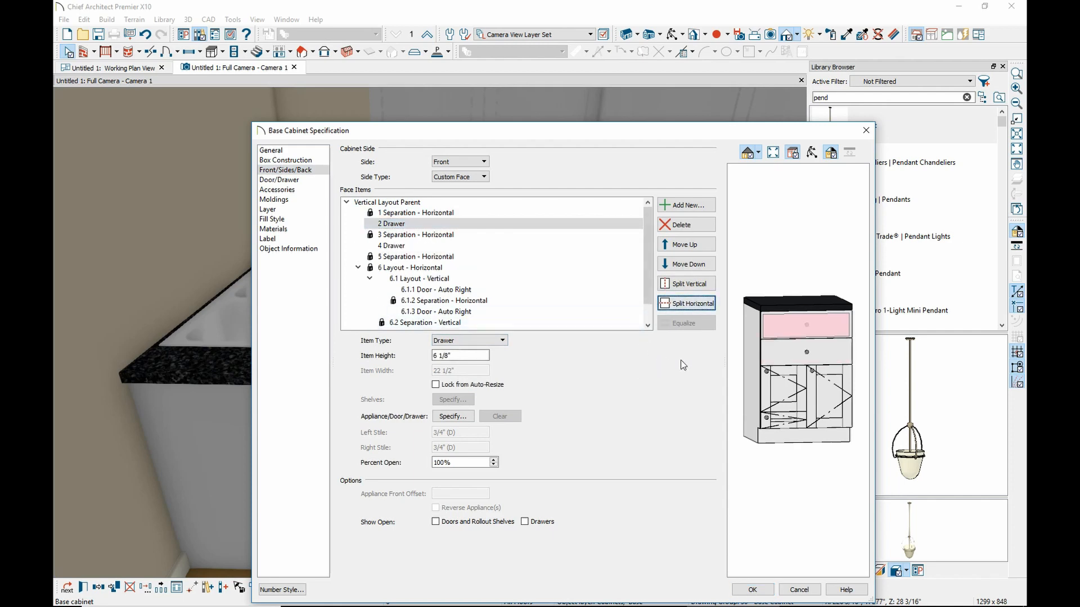
Delete the small door below the left door along with its remaining opening, and apply the base cabinet changes
{"action": "left_click", "coordinate": [778, 413]}
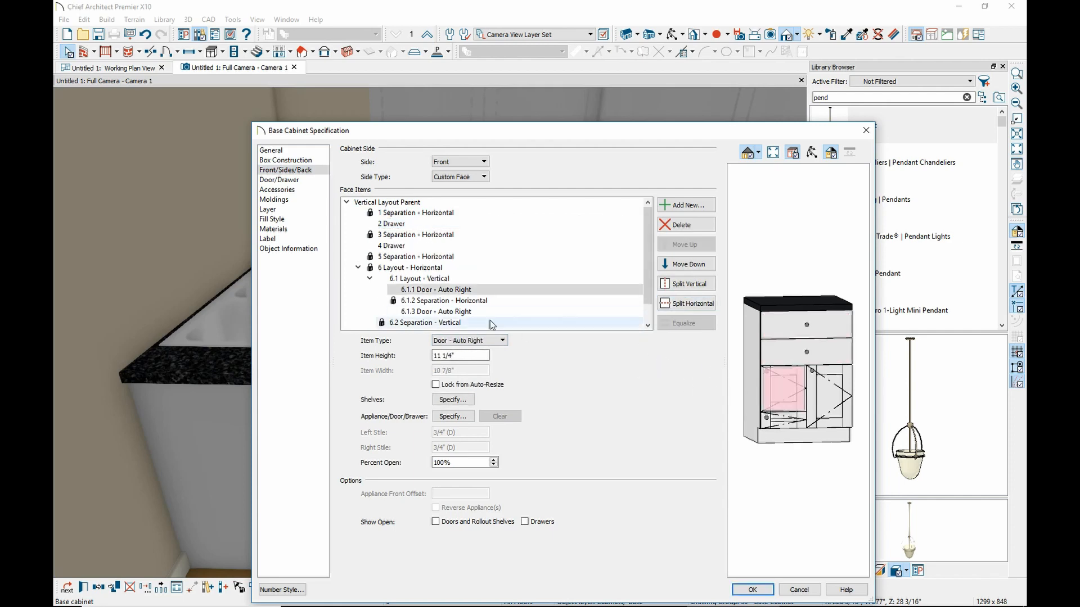
{"action": "left_click", "coordinate": [450, 312]}
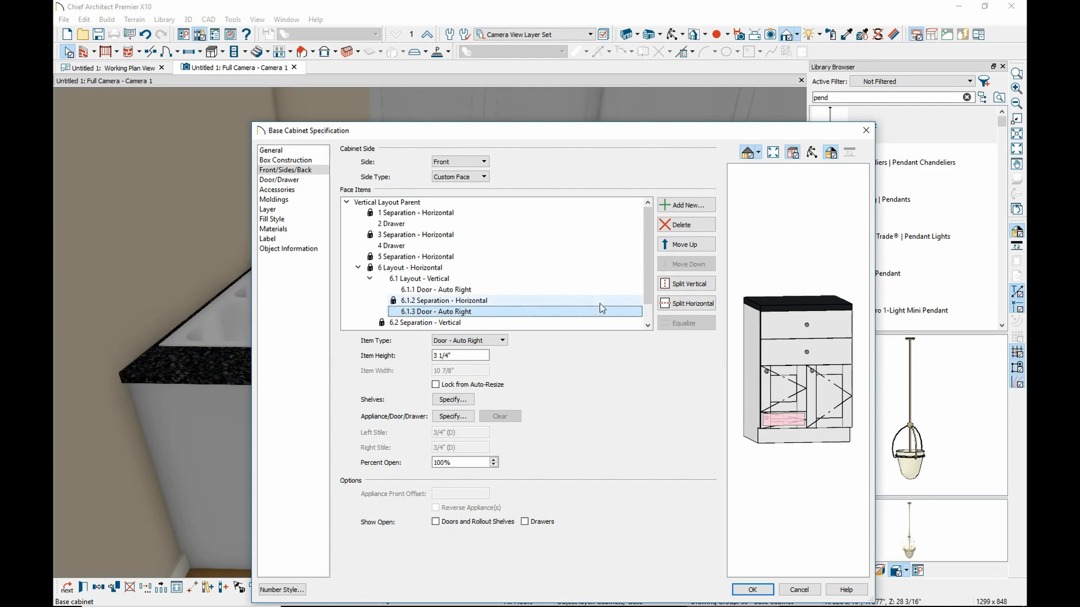
{"action": "left_click", "coordinate": [700, 230]}
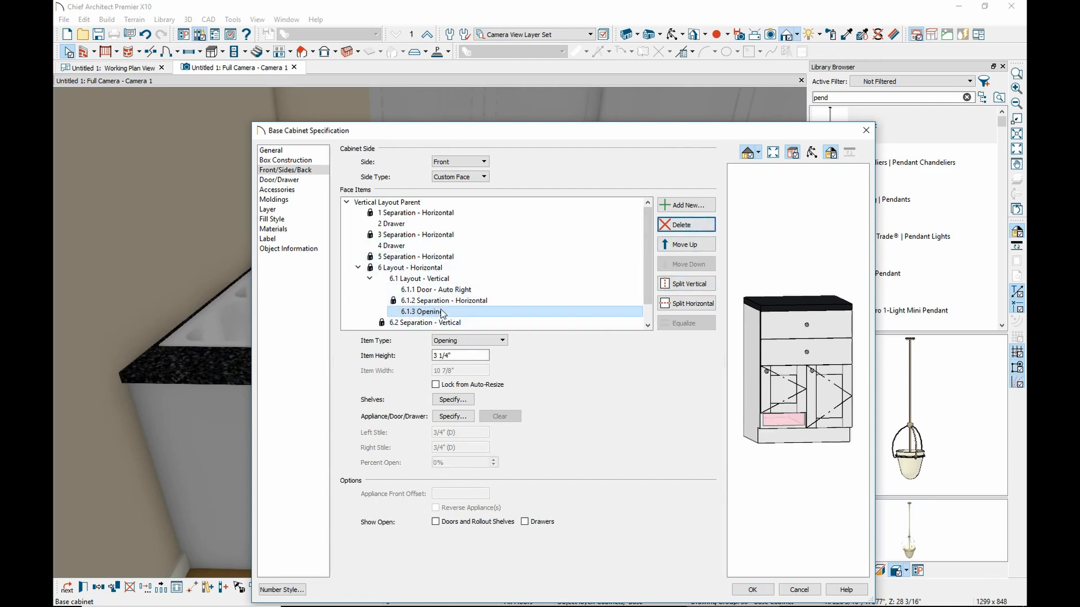
{"action": "left_click", "coordinate": [675, 227]}
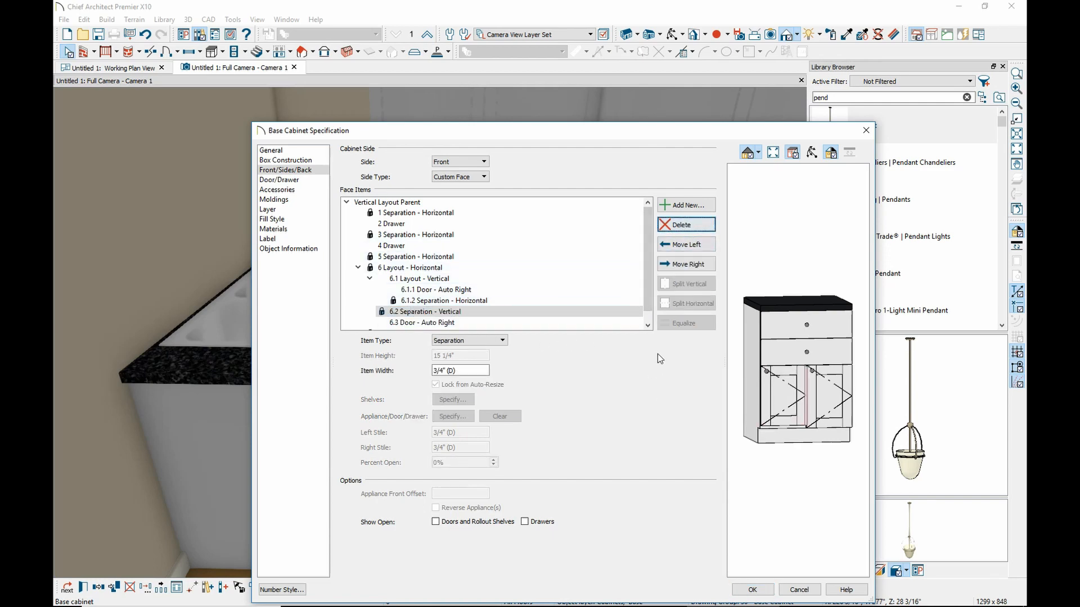
{"action": "left_click", "coordinate": [753, 589]}
Open the doors of the full-height cabinet beside the back counter in the camera view to show its shelves
{"action": "scroll", "coordinate": [456, 354], "scroll_direction": "up", "scroll_amount": 5}
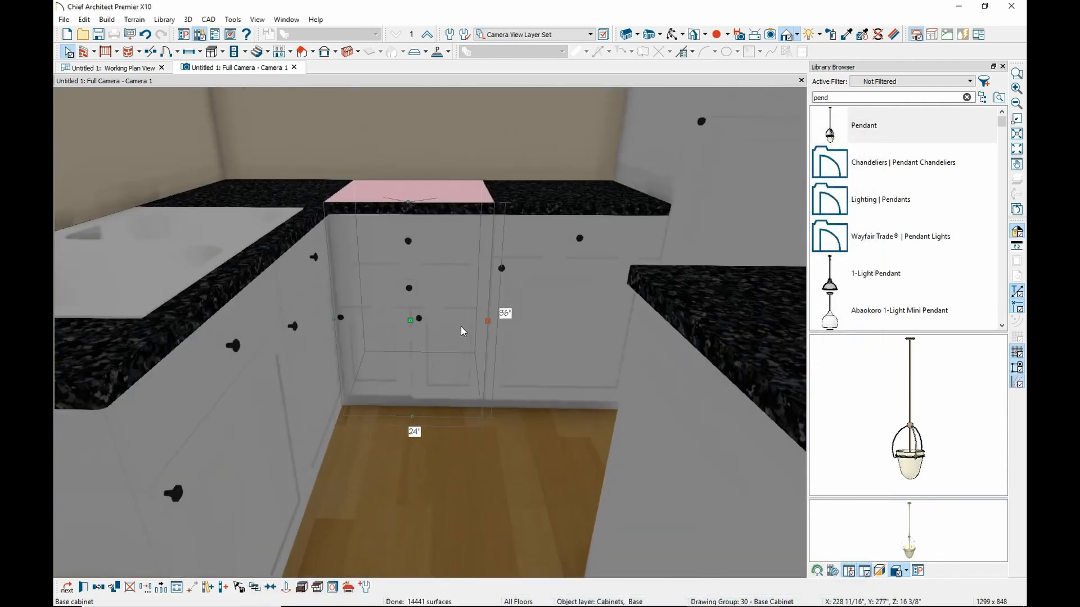
{"action": "scroll", "coordinate": [459, 282], "scroll_direction": "up", "scroll_amount": 3}
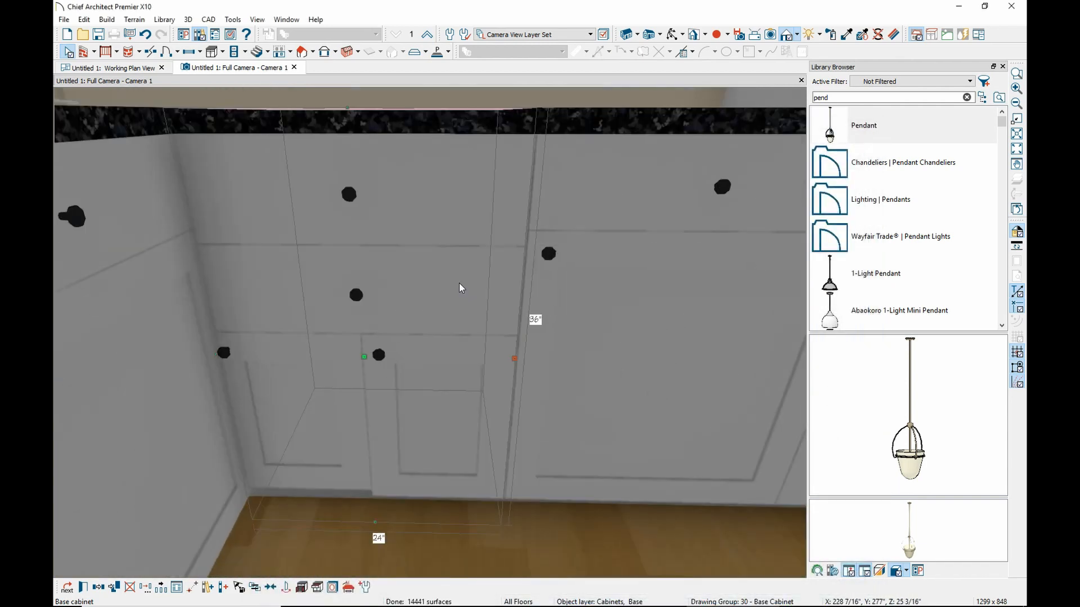
{"action": "scroll", "coordinate": [459, 282], "scroll_direction": "down", "scroll_amount": 2}
{"action": "scroll", "coordinate": [459, 282], "scroll_direction": "down", "scroll_amount": 4}
{"action": "scroll", "coordinate": [673, 170], "scroll_direction": "up", "scroll_amount": 2}
{"action": "scroll", "coordinate": [673, 170], "scroll_direction": "down", "scroll_amount": 2}
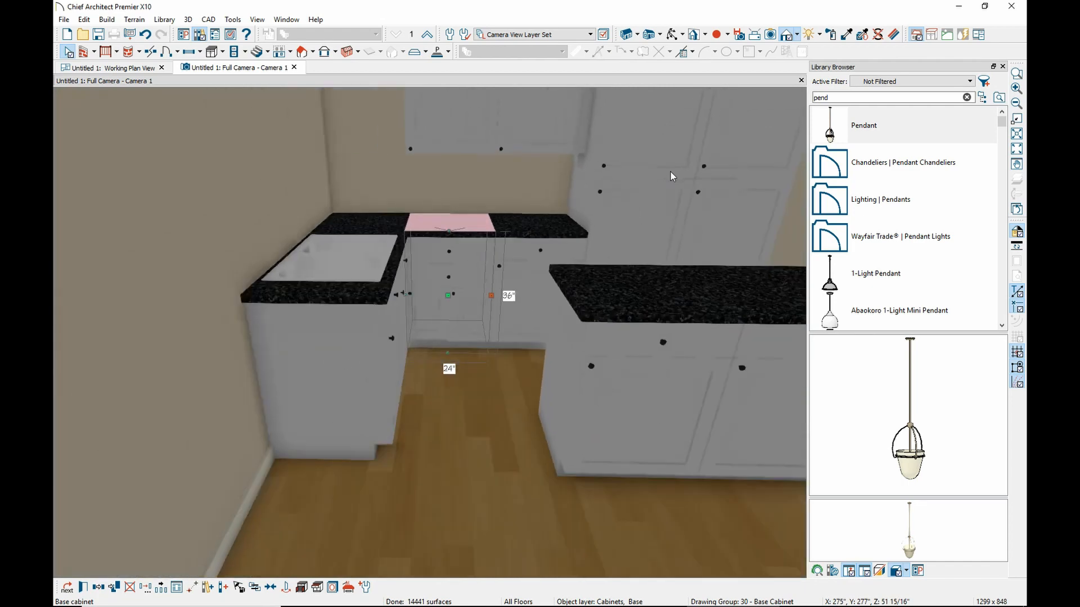
{"action": "scroll", "coordinate": [673, 170], "scroll_direction": "up", "scroll_amount": 4}
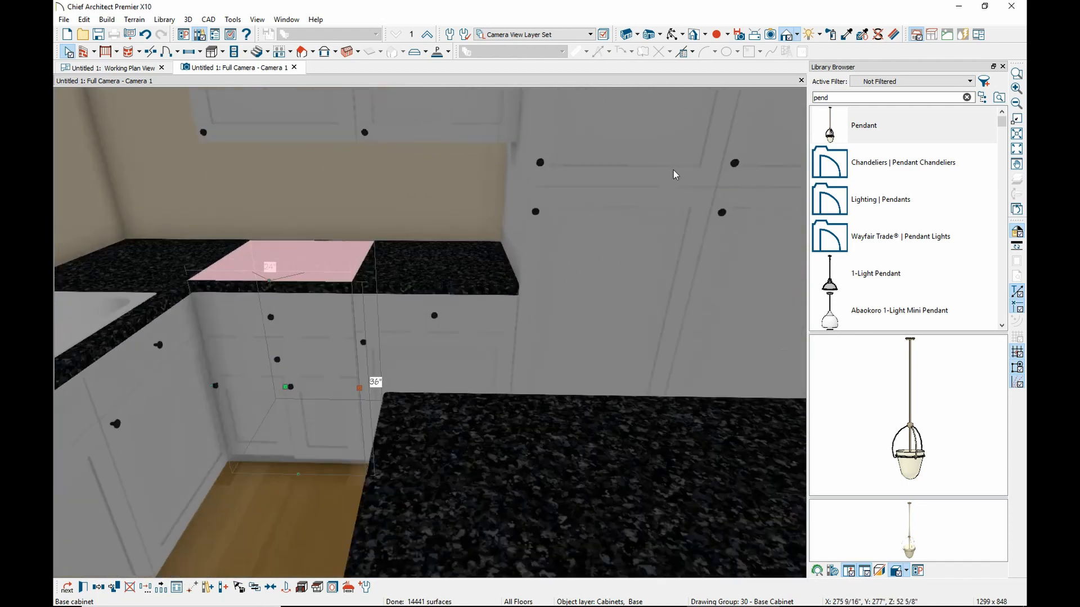
{"action": "left_click", "coordinate": [627, 216]}
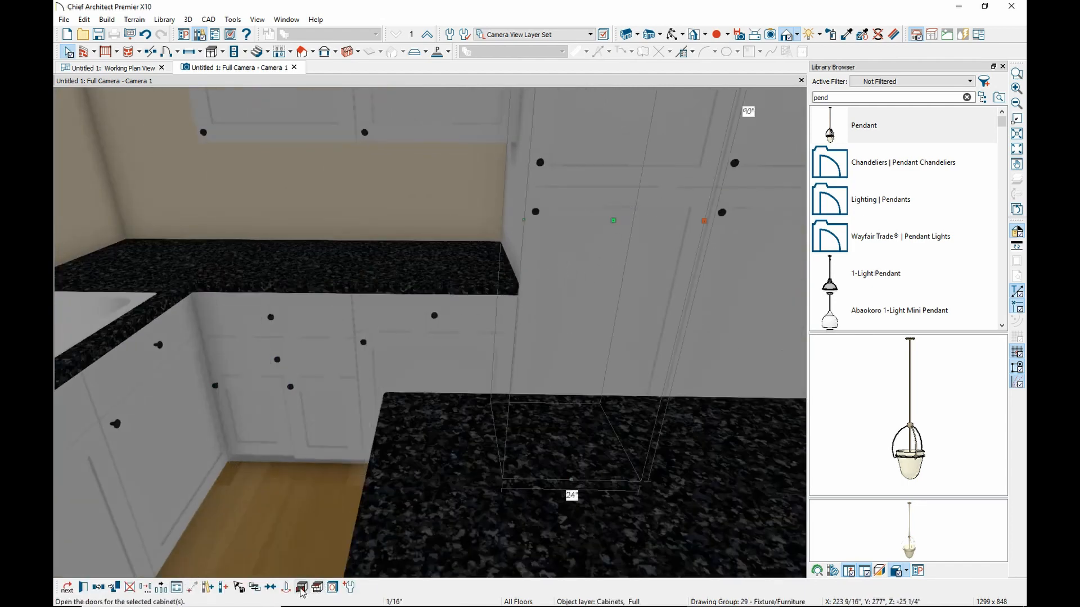
{"action": "left_click", "coordinate": [301, 588]}
{"action": "scroll", "coordinate": [619, 212], "scroll_direction": "down", "scroll_amount": 2}
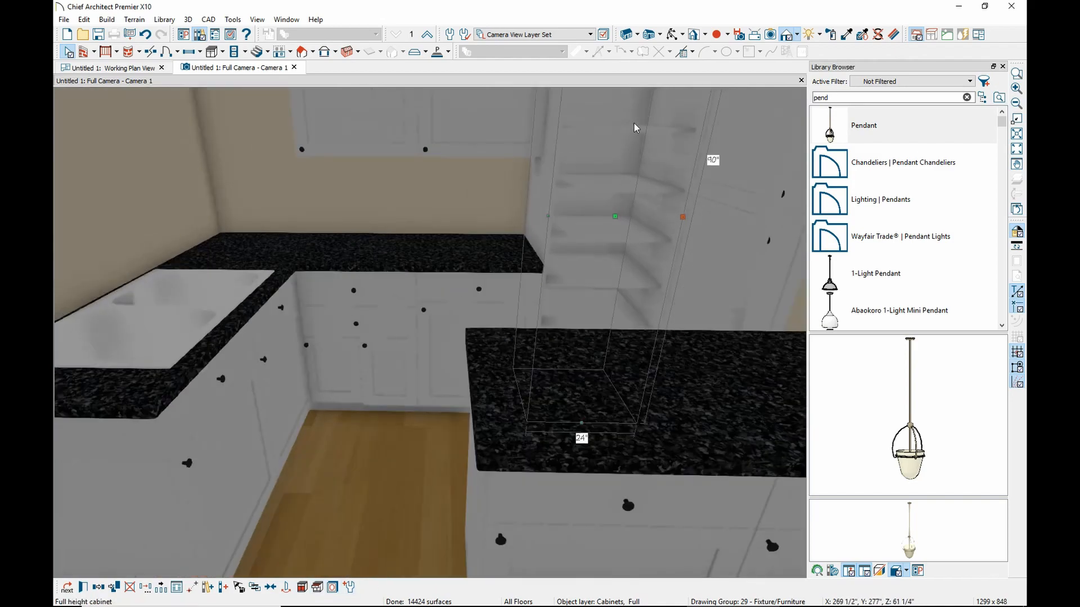
{"action": "scroll", "coordinate": [635, 131], "scroll_direction": "up", "scroll_amount": 2}
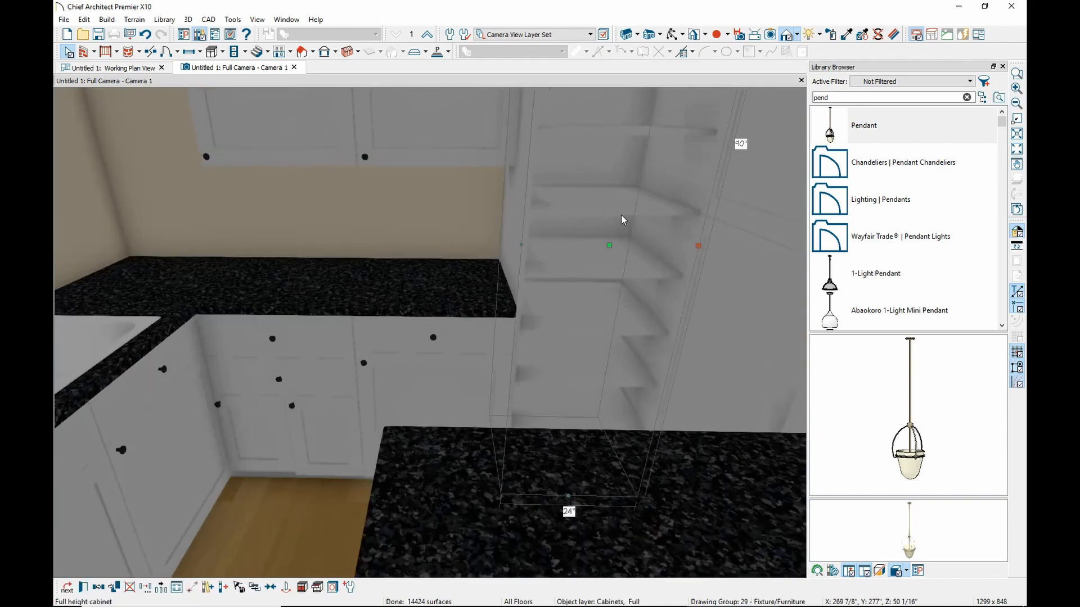
Set the front side of the full-height cabinet to a Custom Face in its specification
{"action": "double_click", "coordinate": [622, 220]}
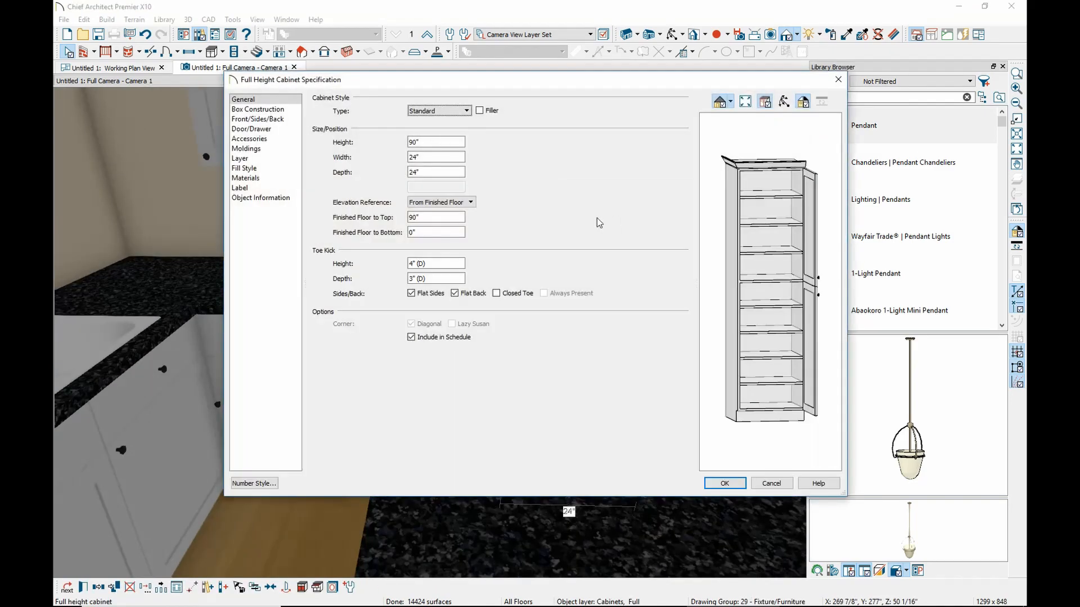
{"action": "left_click_drag", "start_coordinate": [497, 89], "coordinate": [311, 158]}
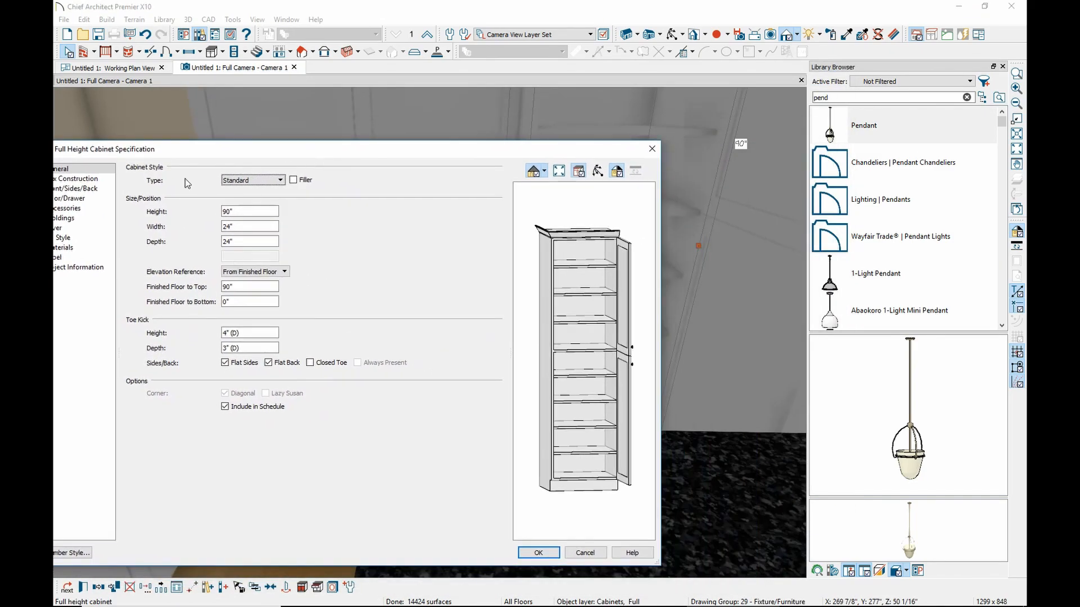
{"action": "left_click", "coordinate": [66, 189]}
{"action": "left_click_drag", "start_coordinate": [113, 149], "coordinate": [195, 146]}
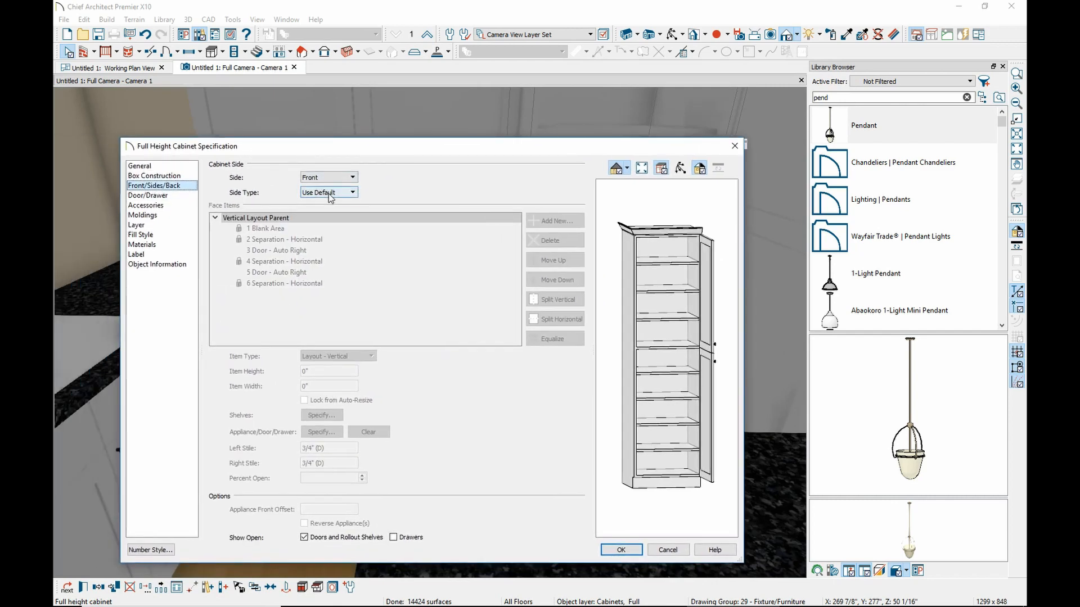
{"action": "left_click", "coordinate": [329, 192]}
{"action": "left_click", "coordinate": [333, 214]}
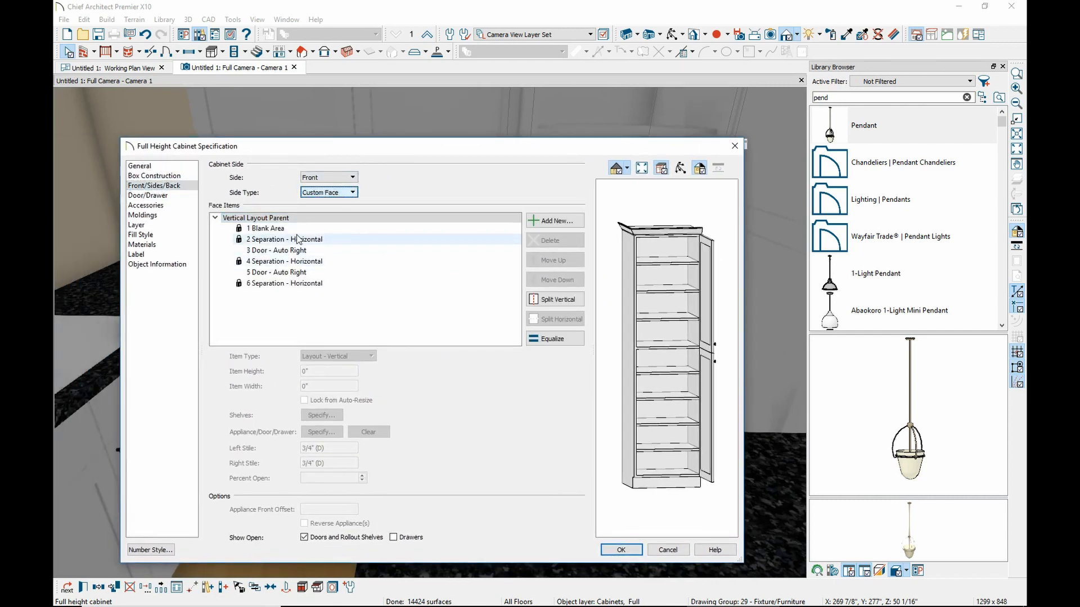
Delete the lower door from the full-height cabinet's front face
{"action": "left_click", "coordinate": [282, 275]}
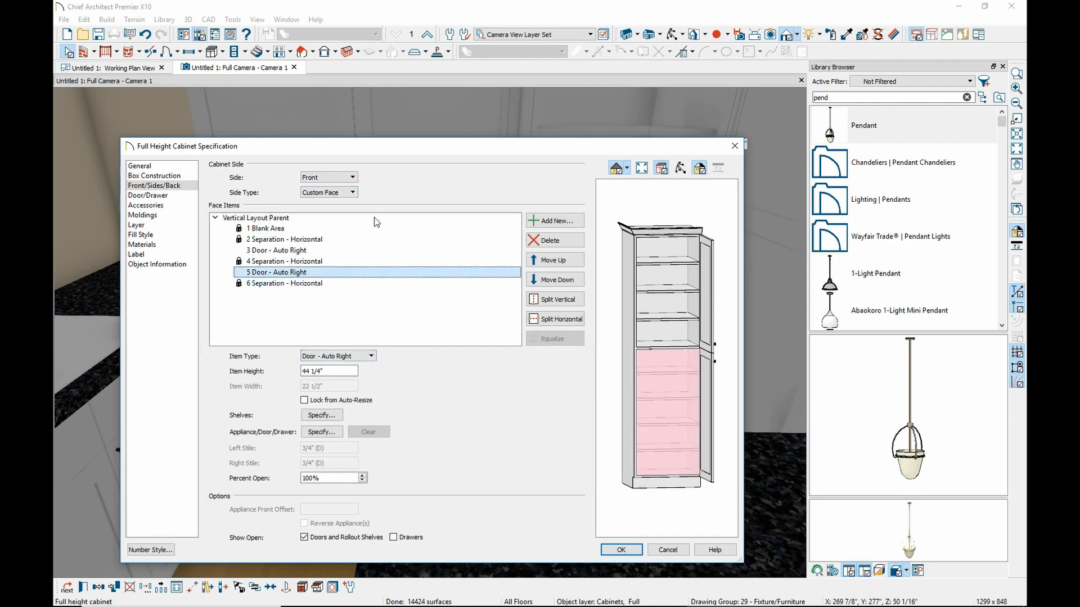
{"action": "left_click", "coordinate": [540, 241]}
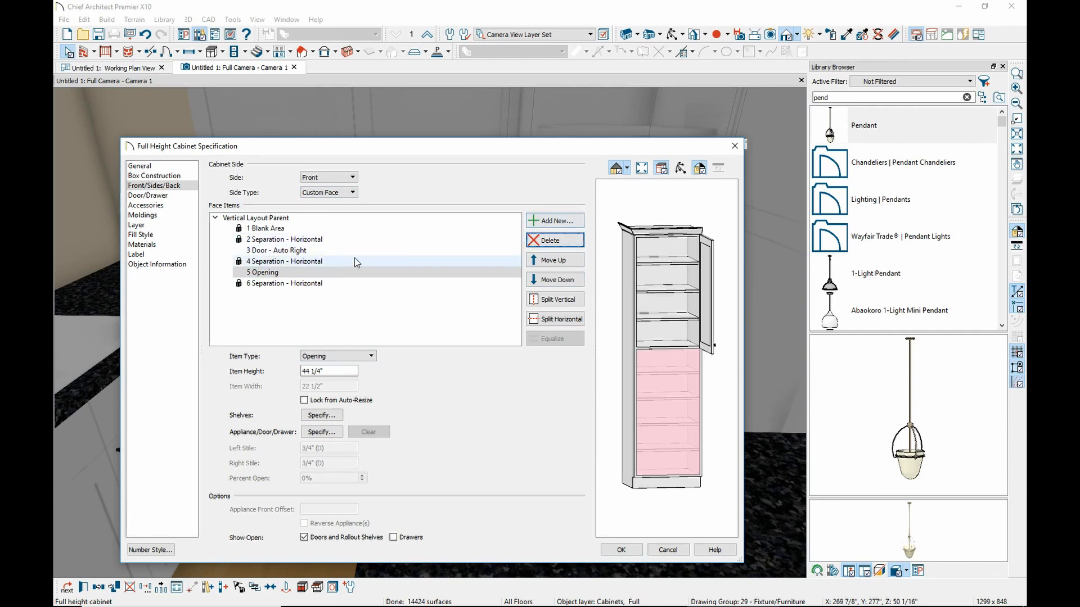
Try to add a drawer with a 0" item height at the full-height cabinet's lower opening
{"action": "left_click", "coordinate": [568, 222]}
{"action": "left_click", "coordinate": [509, 258]}
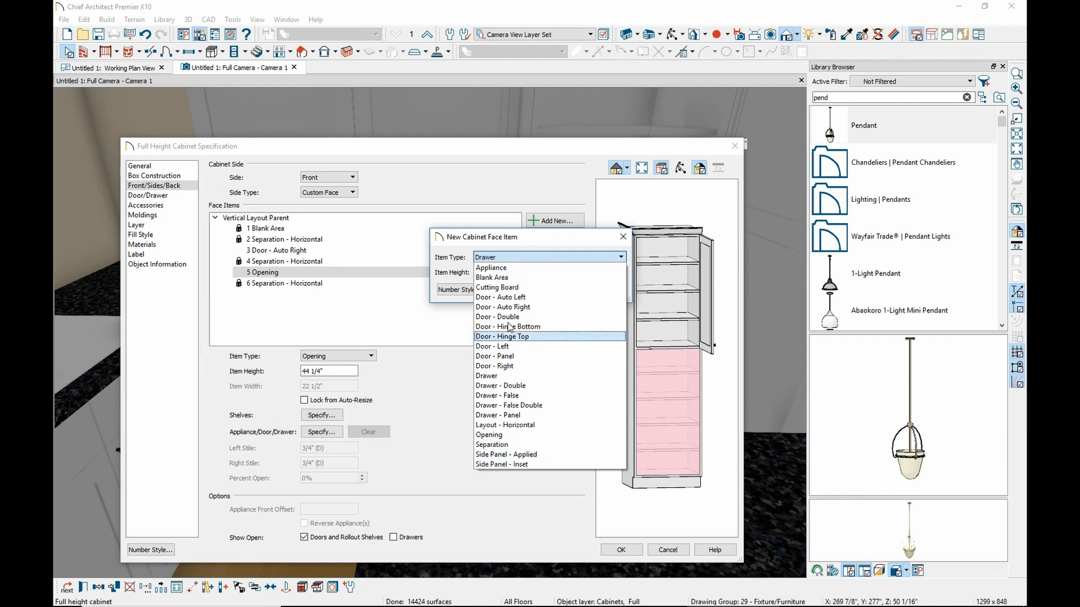
{"action": "left_click", "coordinate": [533, 375]}
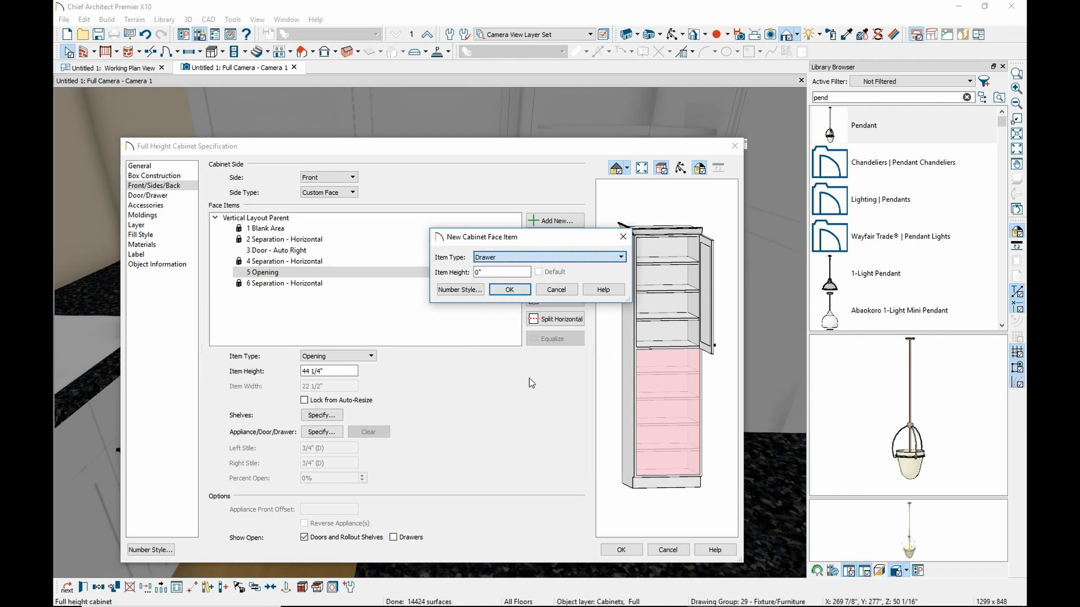
{"action": "left_click", "coordinate": [522, 296]}
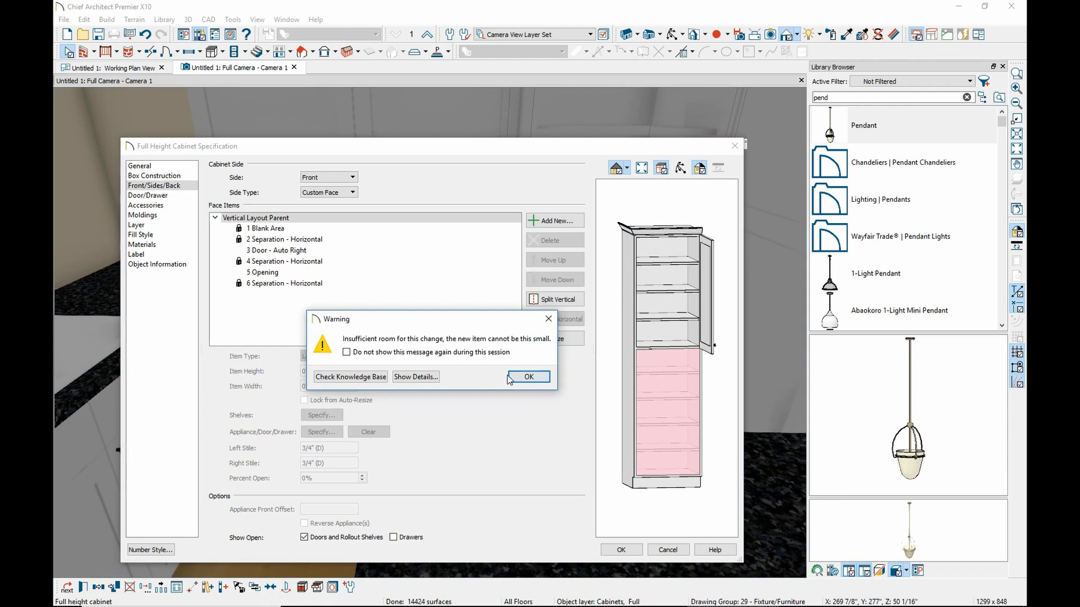
{"action": "left_click", "coordinate": [509, 377]}
Delete the empty lower opening and add a 5" high drawer below the full-height cabinet's last separation
{"action": "left_click", "coordinate": [304, 273]}
{"action": "left_click", "coordinate": [563, 246]}
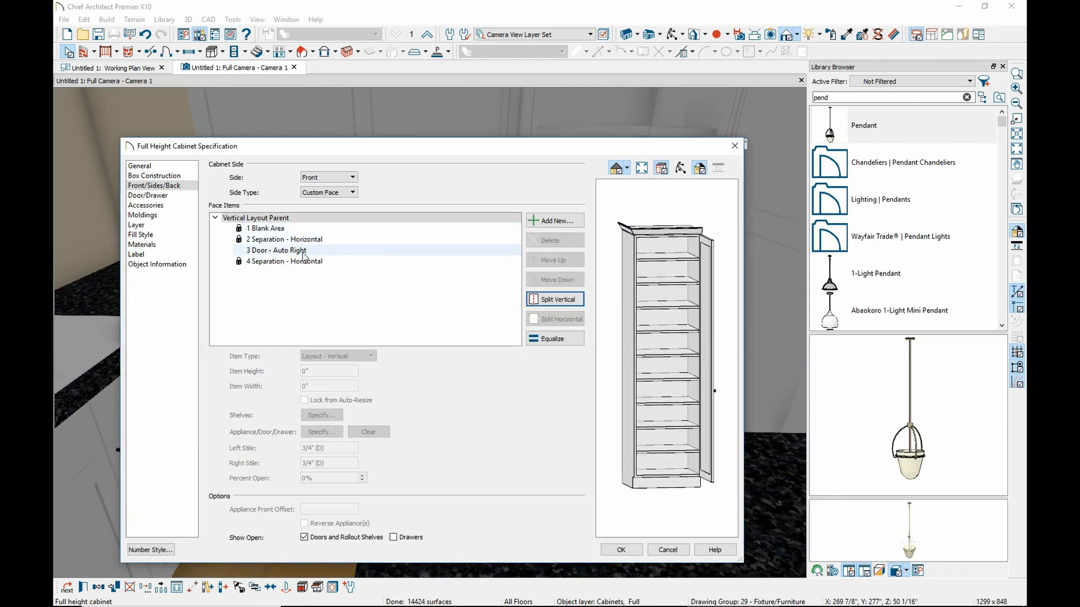
{"action": "left_click", "coordinate": [318, 262]}
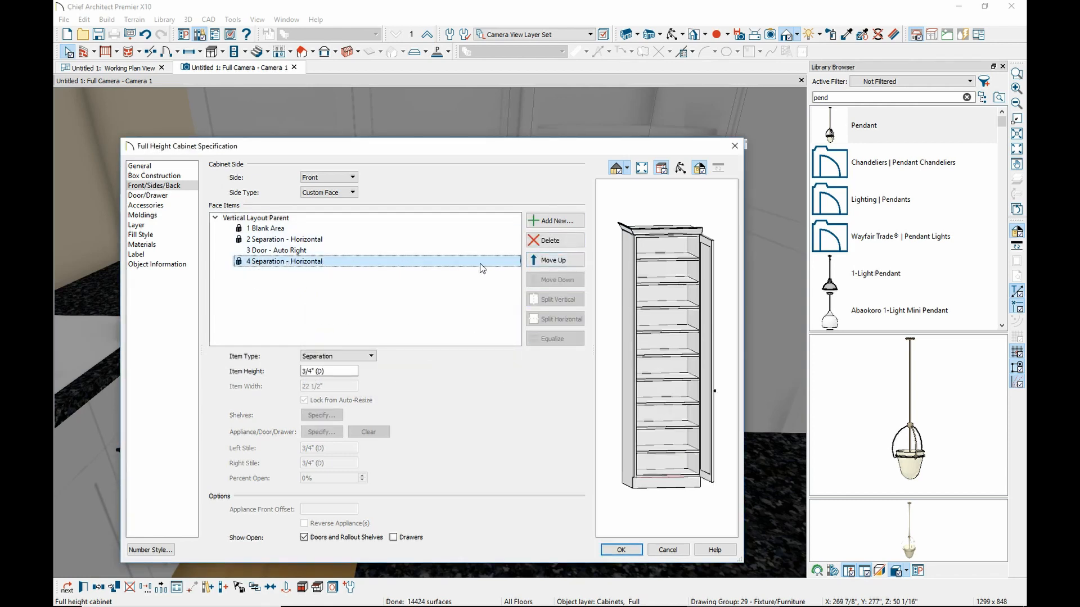
{"action": "left_click", "coordinate": [567, 224]}
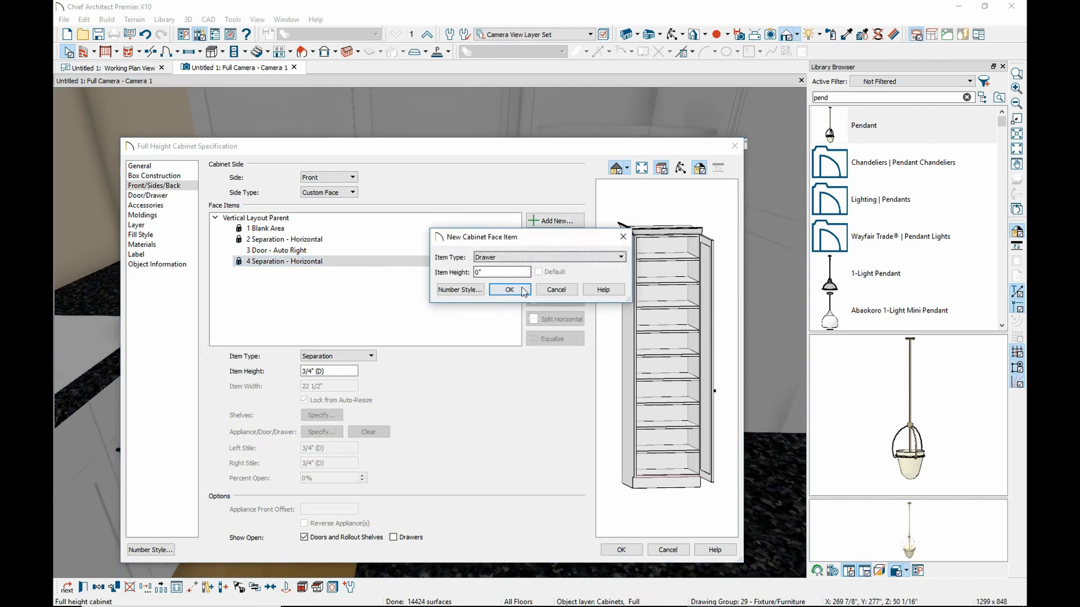
{"action": "double_click", "coordinate": [494, 272]}
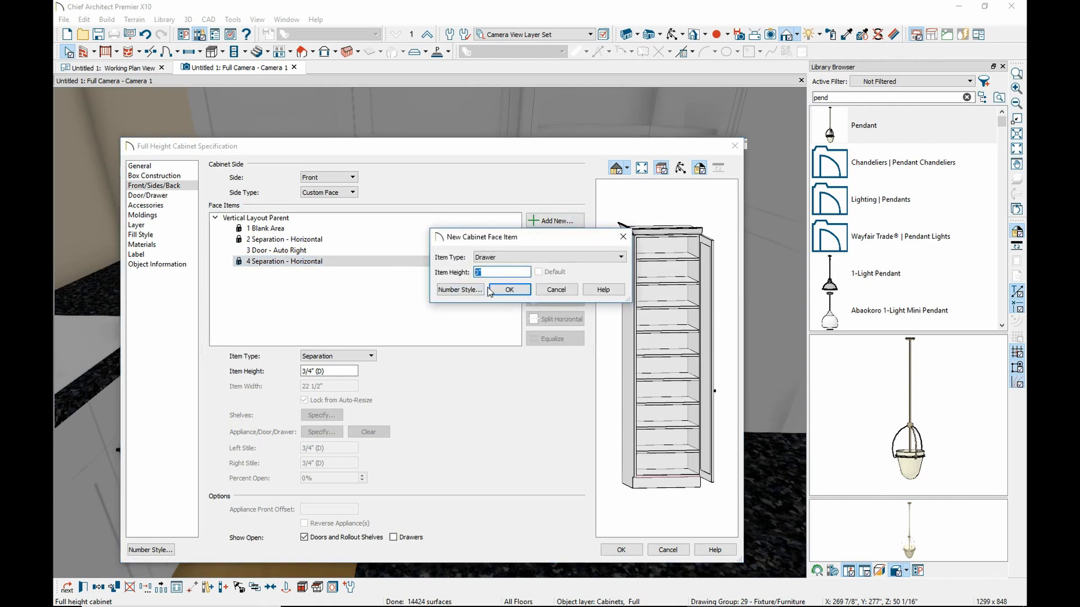
{"action": "left_click", "coordinate": [509, 290]}
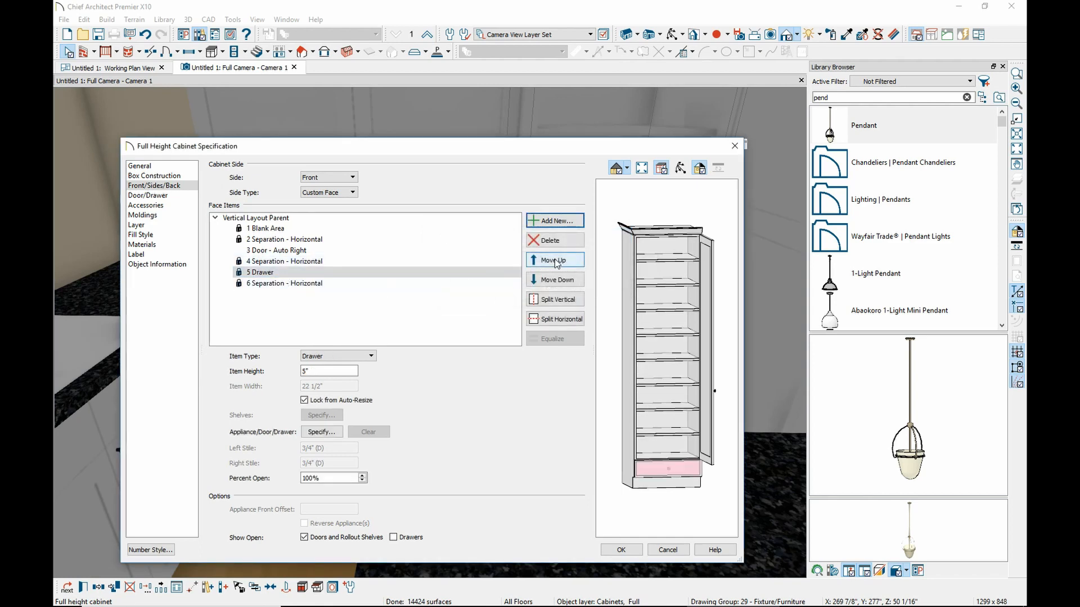
Add a second 5" drawer and a 25" drawer below the first drawer of the full-height cabinet
{"action": "left_click", "coordinate": [327, 274]}
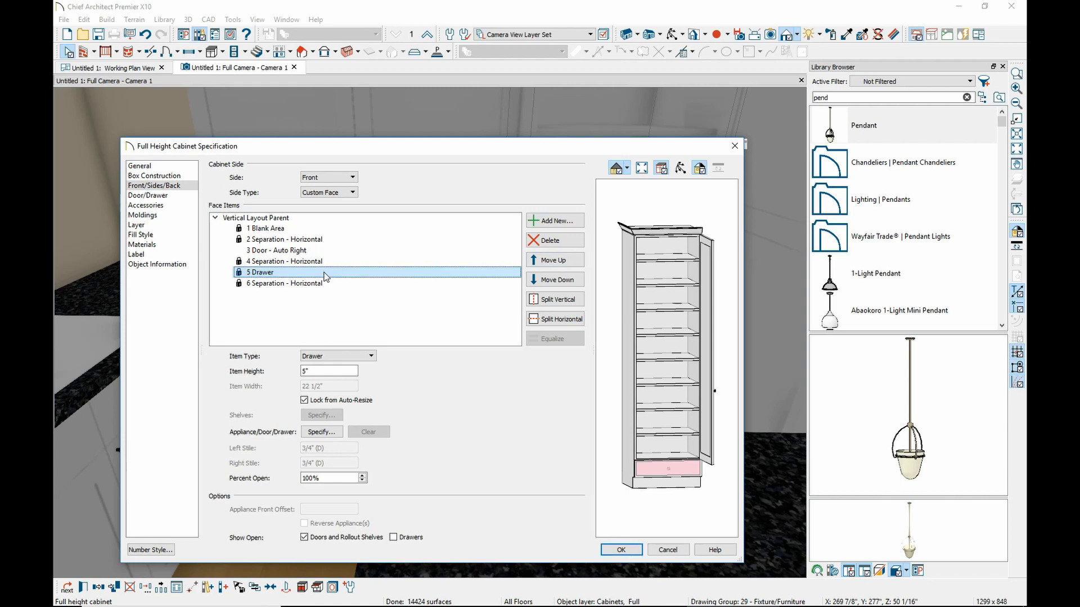
{"action": "left_click", "coordinate": [554, 221]}
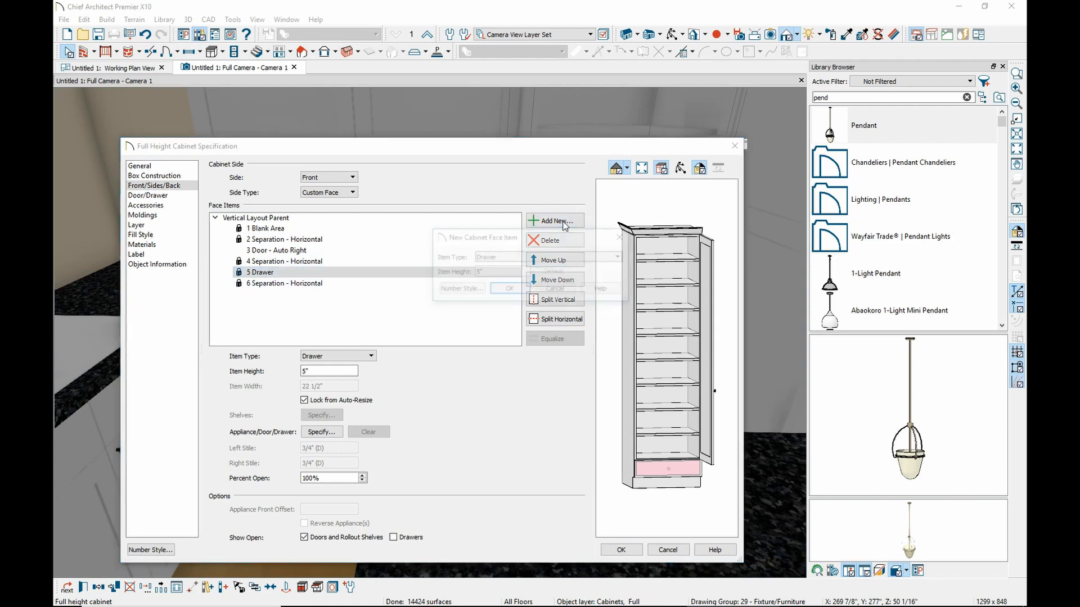
{"action": "left_click", "coordinate": [510, 288]}
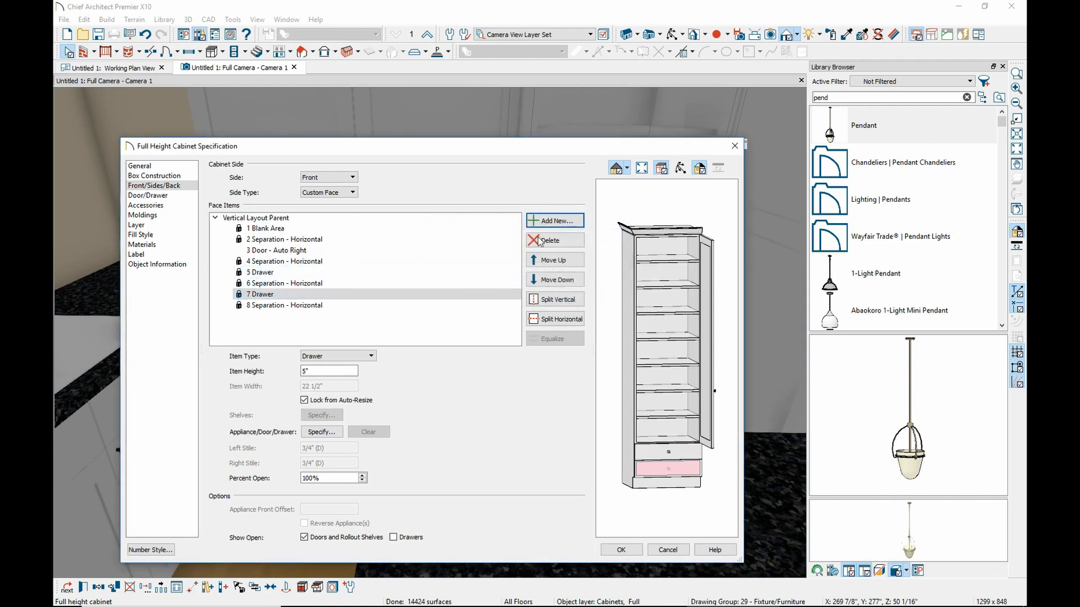
{"action": "left_click", "coordinate": [574, 221]}
{"action": "left_click_drag", "start_coordinate": [499, 272], "coordinate": [459, 281]}
{"action": "type", "text": "25"}
{"action": "left_click", "coordinate": [506, 290]}
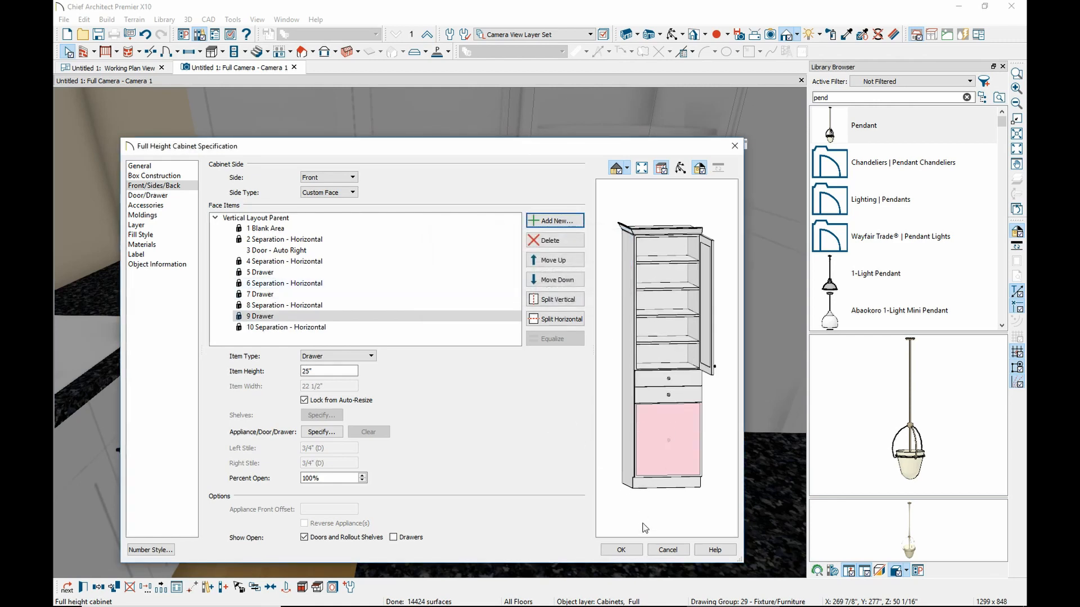
{"action": "left_click", "coordinate": [256, 316]}
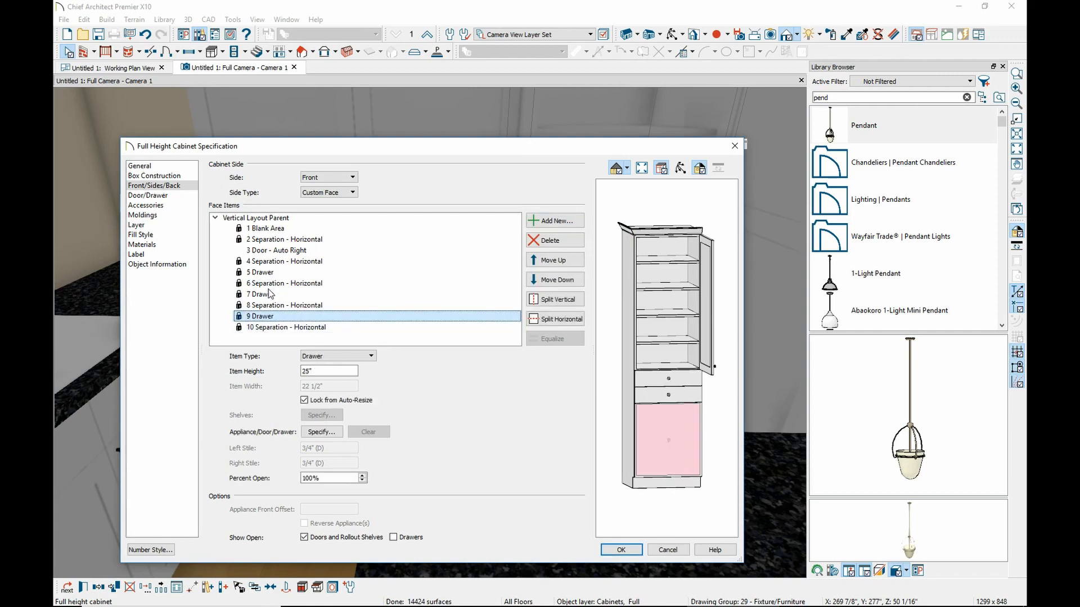
{"action": "left_click_drag", "start_coordinate": [269, 317], "coordinate": [270, 276]}
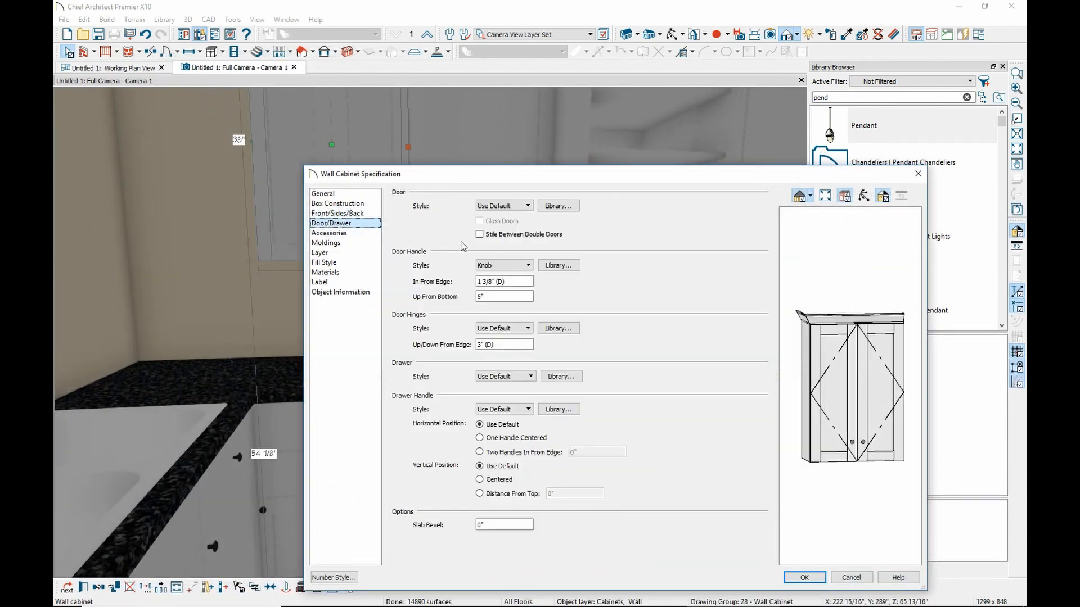
Try the Pull (Horizontal) door handle style on the wall cabinet and settle on Pull (Vertical)
{"action": "left_click", "coordinate": [504, 265]}
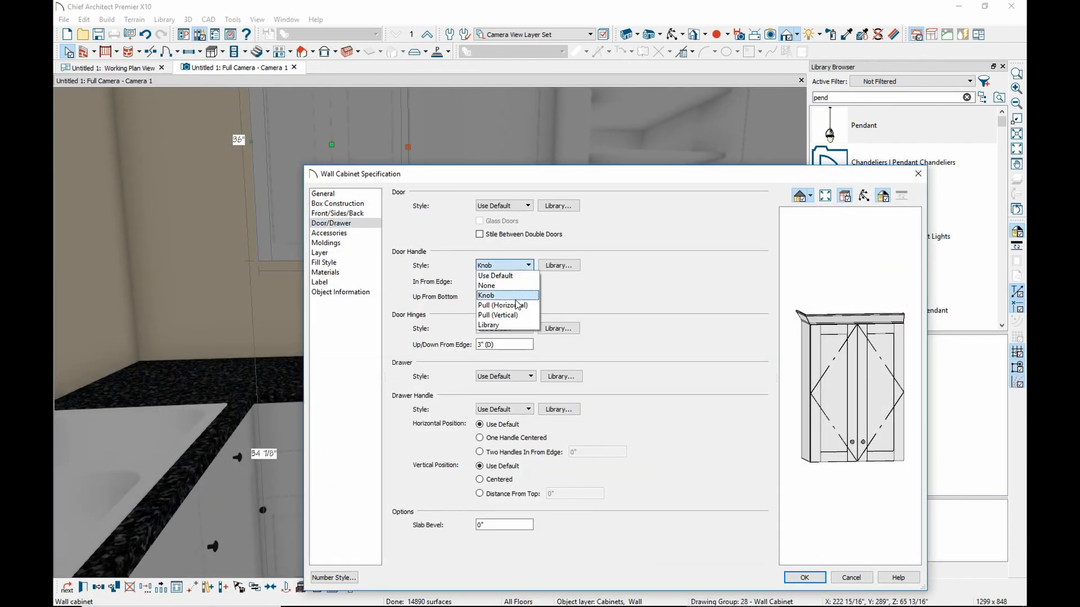
{"action": "left_click", "coordinate": [515, 305]}
{"action": "left_click", "coordinate": [496, 266]}
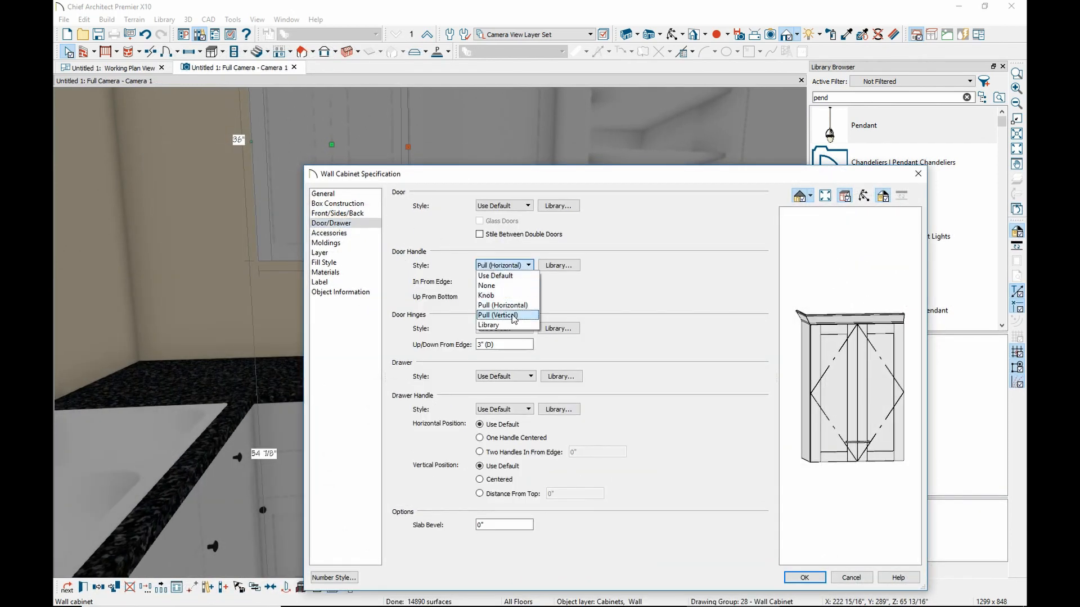
{"action": "left_click", "coordinate": [503, 314]}
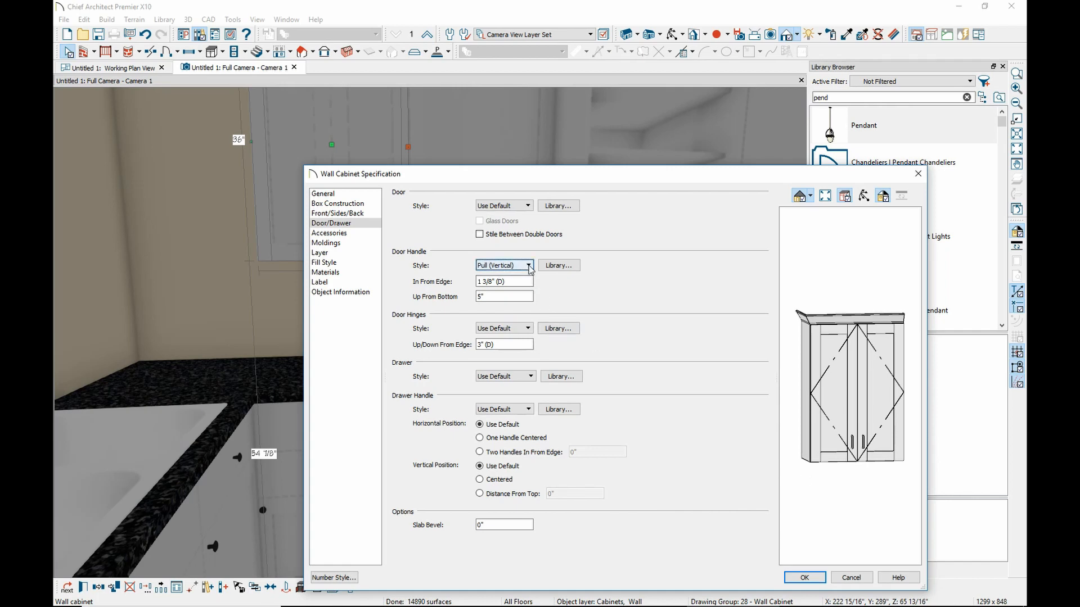
Search the library for "handle" and browse the door handles without choosing one
{"action": "left_click", "coordinate": [528, 266]}
{"action": "left_click", "coordinate": [555, 274]}
{"action": "left_click", "coordinate": [557, 266]}
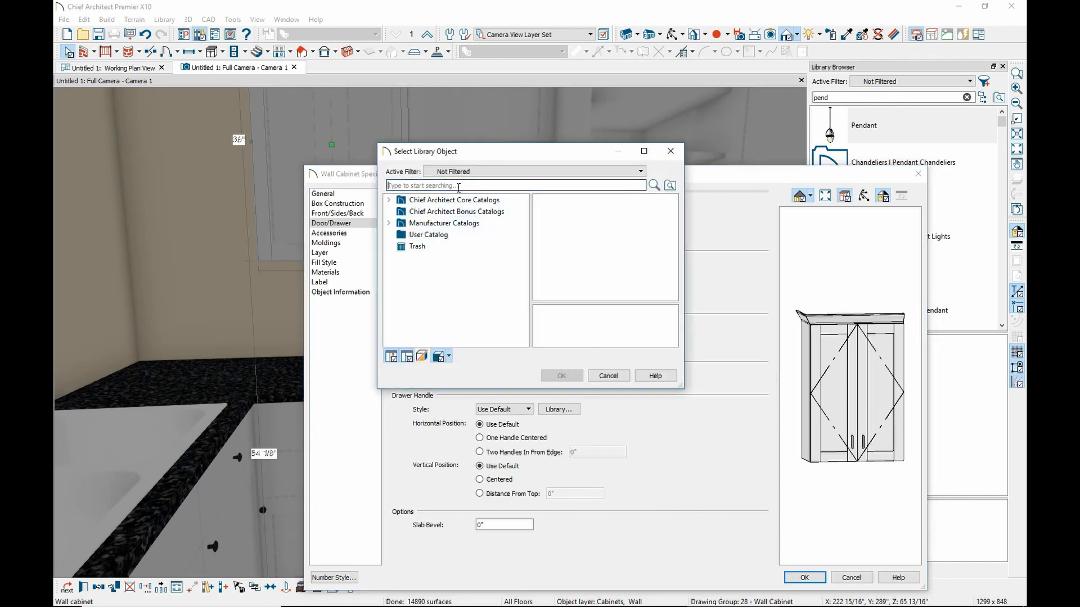
{"action": "type", "text": "handle"}
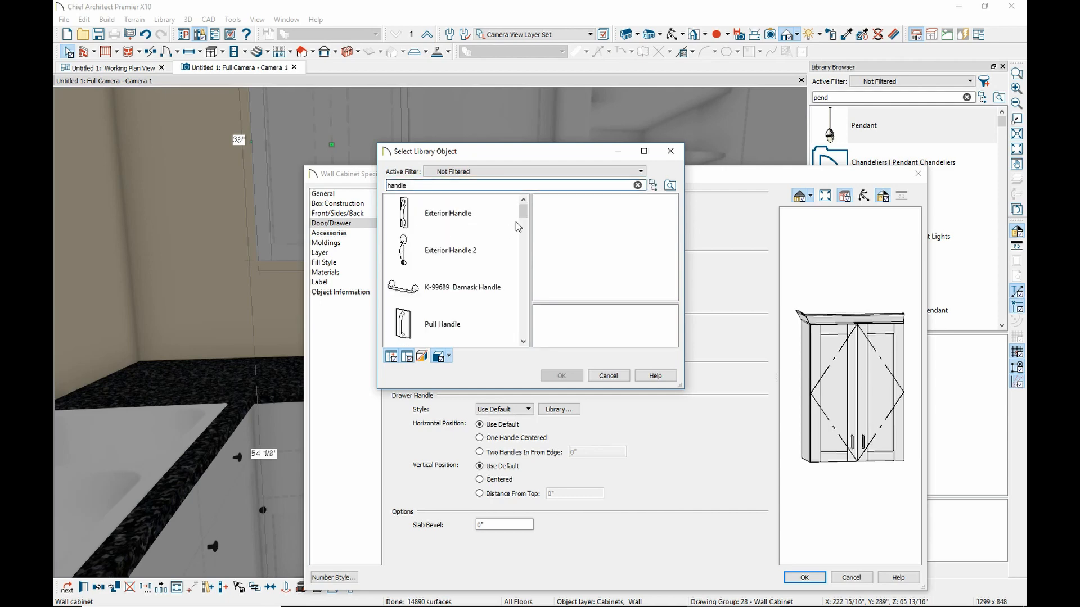
{"action": "scroll", "coordinate": [529, 250], "scroll_direction": "down", "scroll_amount": 4}
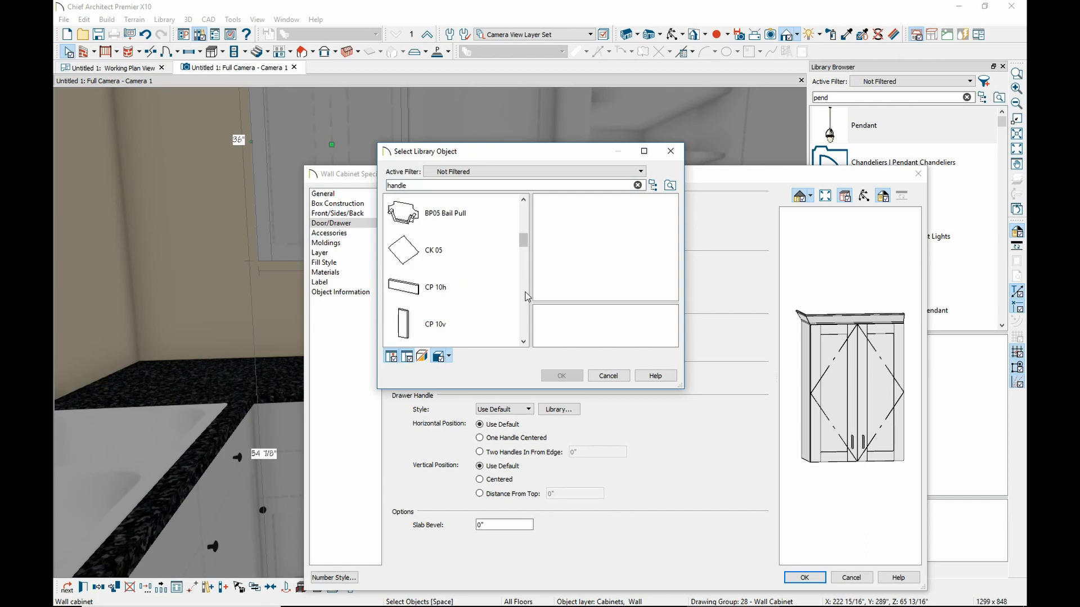
{"action": "scroll", "coordinate": [529, 321], "scroll_direction": "down", "scroll_amount": 5}
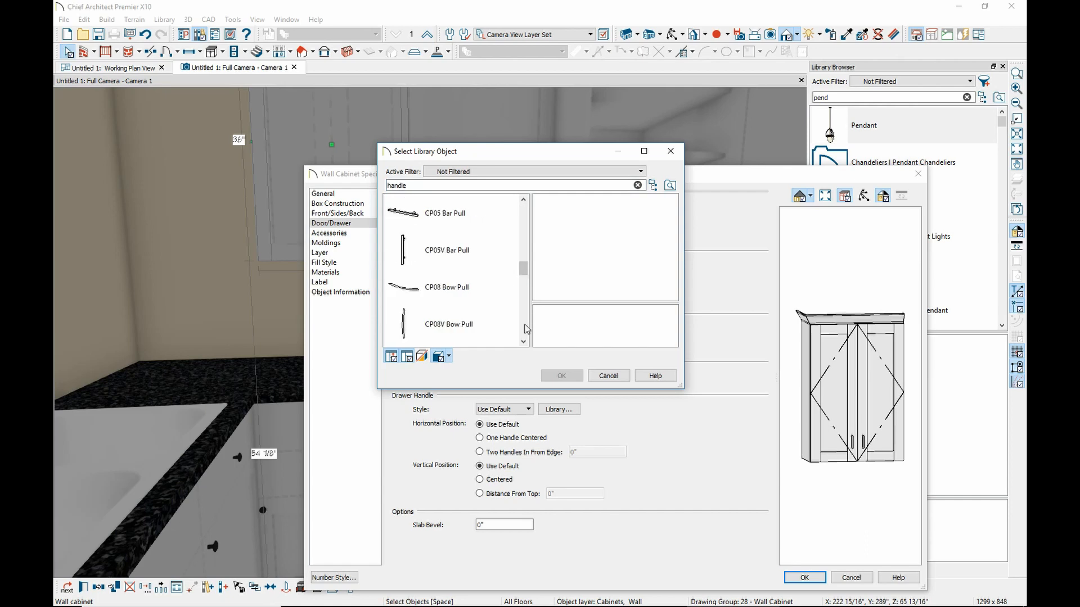
{"action": "left_click", "coordinate": [608, 376]}
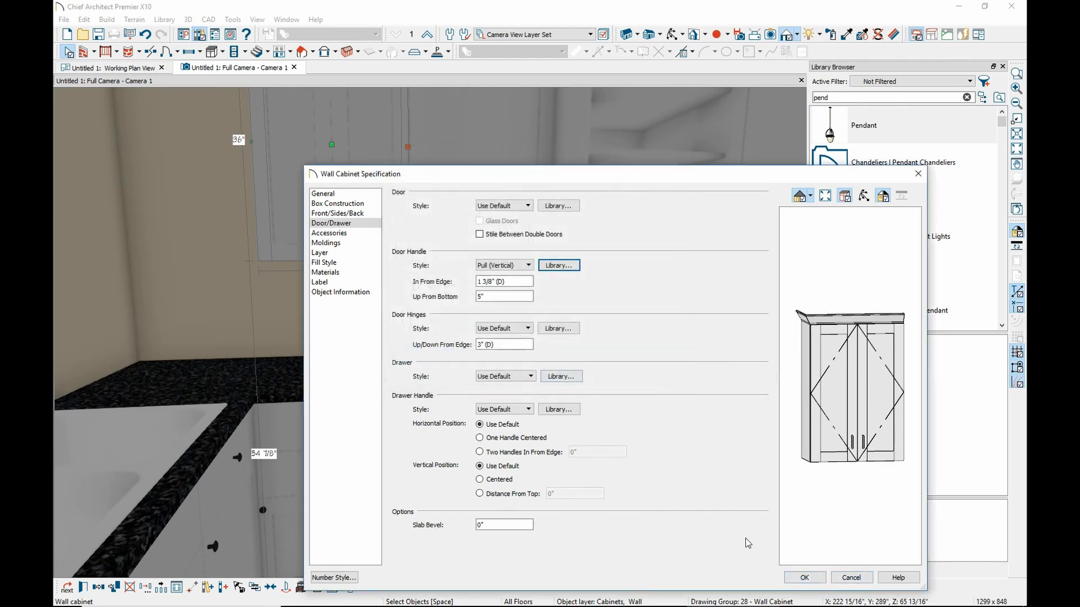
Set the wall cabinet's door hinges to Standard and check its accessories and drawer style options
{"action": "left_click", "coordinate": [518, 329]}
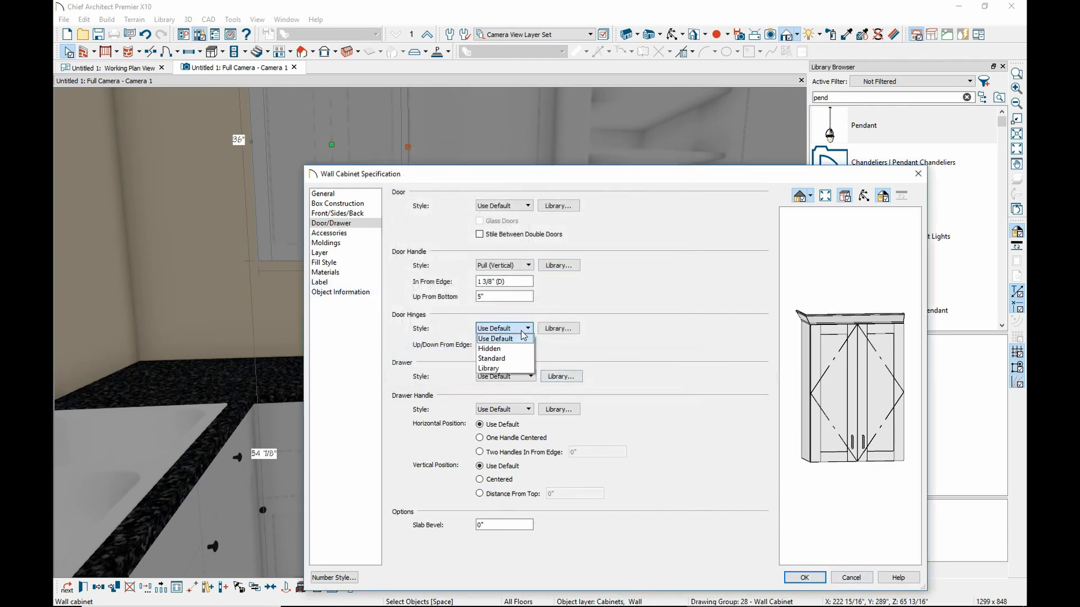
{"action": "left_click", "coordinate": [512, 359]}
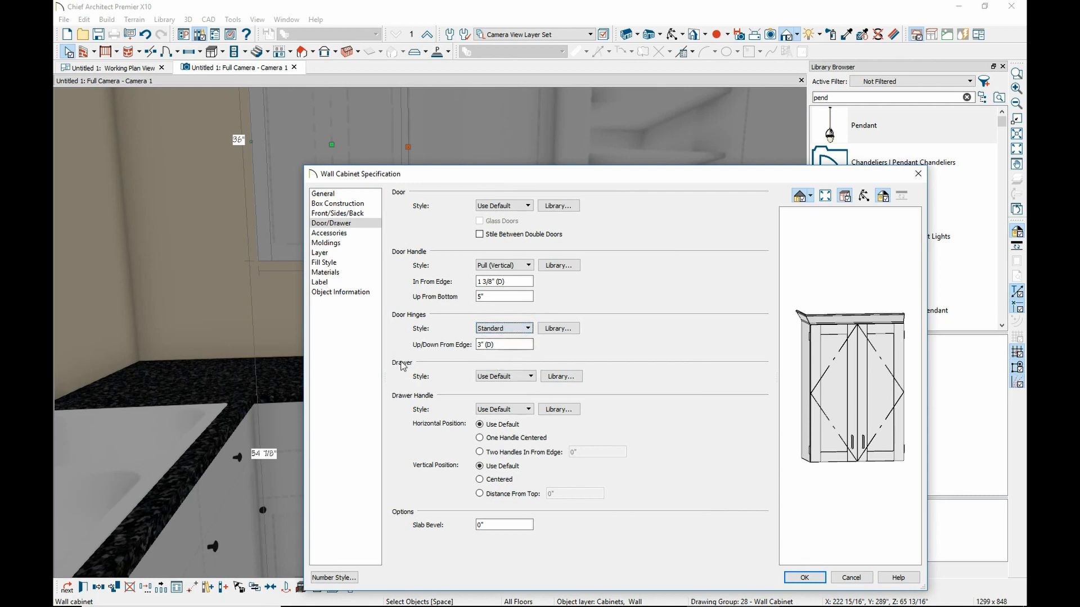
{"action": "left_click", "coordinate": [337, 233]}
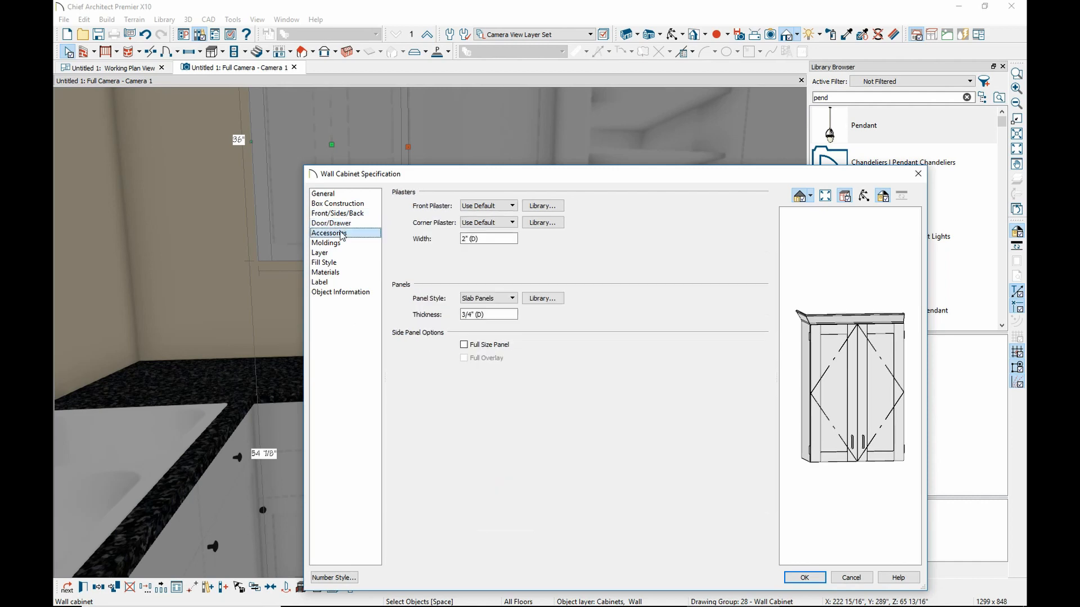
{"action": "left_click", "coordinate": [345, 225]}
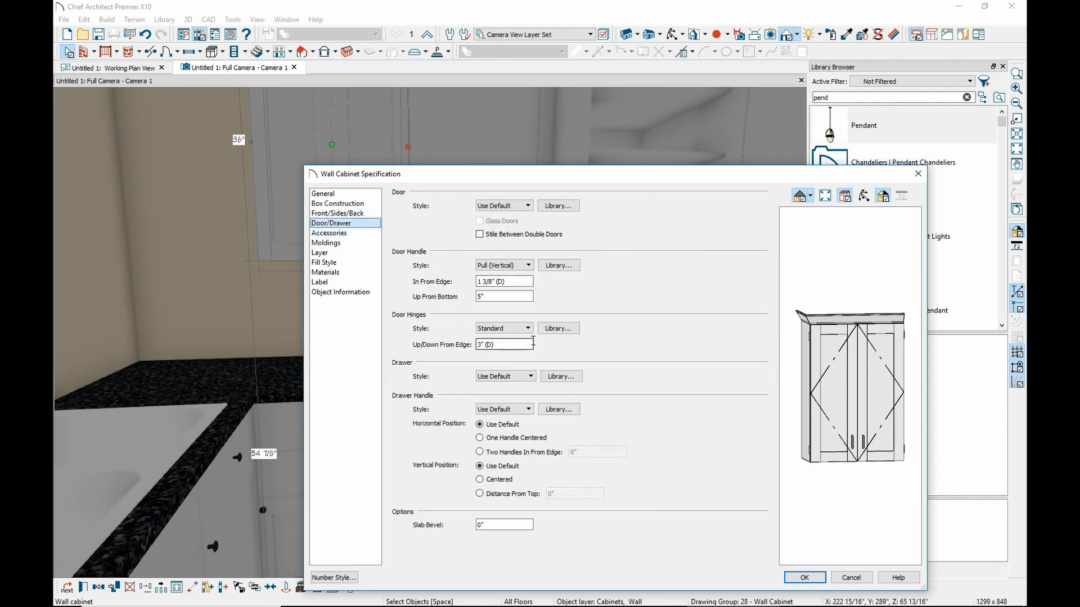
{"action": "left_click", "coordinate": [532, 377]}
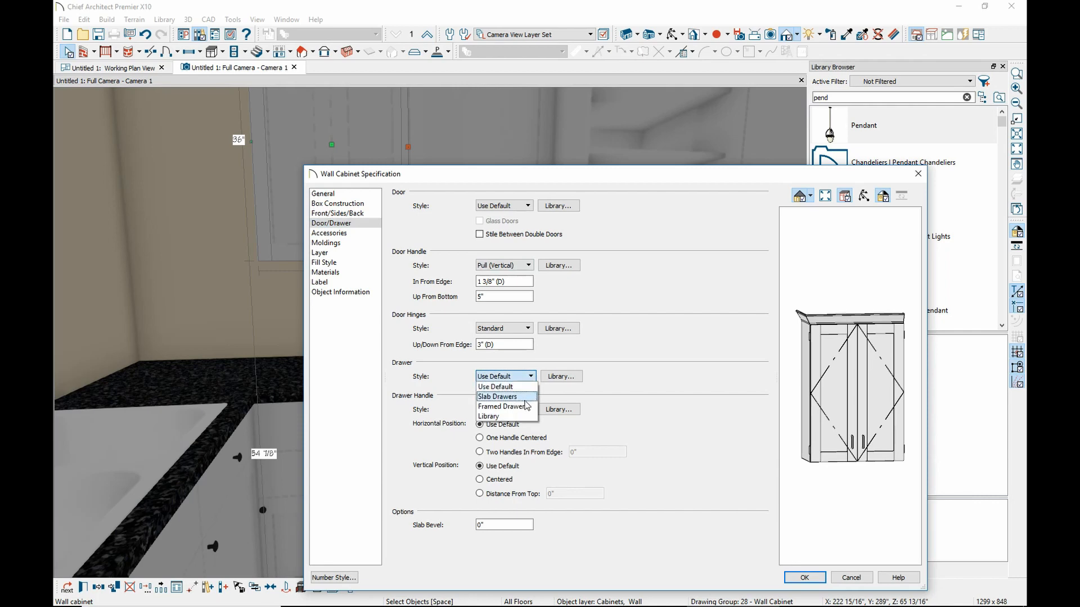
{"action": "left_click", "coordinate": [599, 379]}
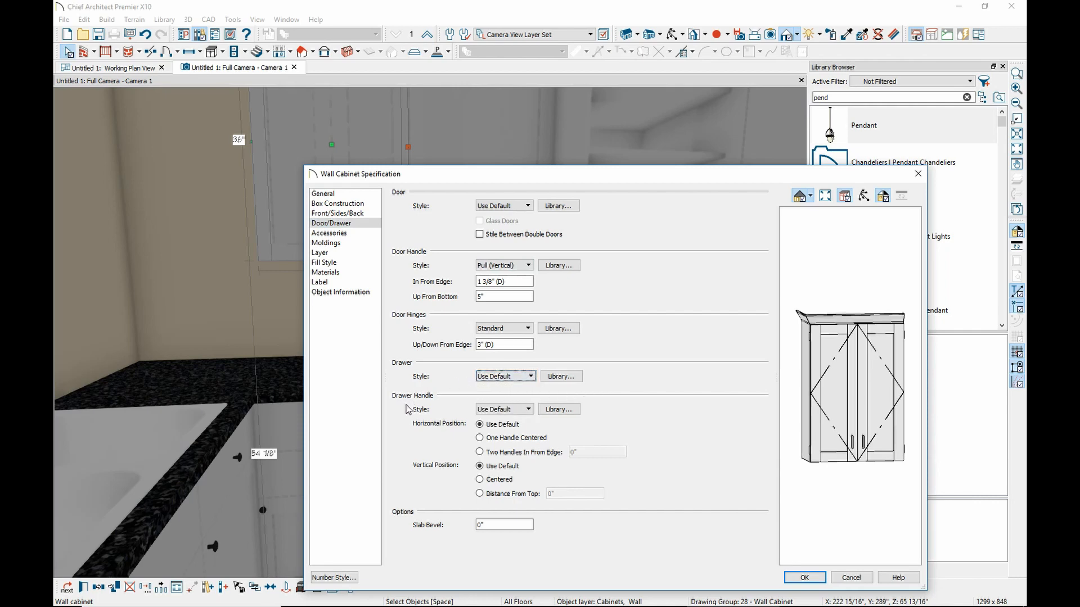
Review the wall cabinet's construction, moldings and component materials, and apply the cabinet changes
{"action": "left_click", "coordinate": [337, 214]}
{"action": "left_click", "coordinate": [342, 204]}
{"action": "left_click", "coordinate": [328, 244]}
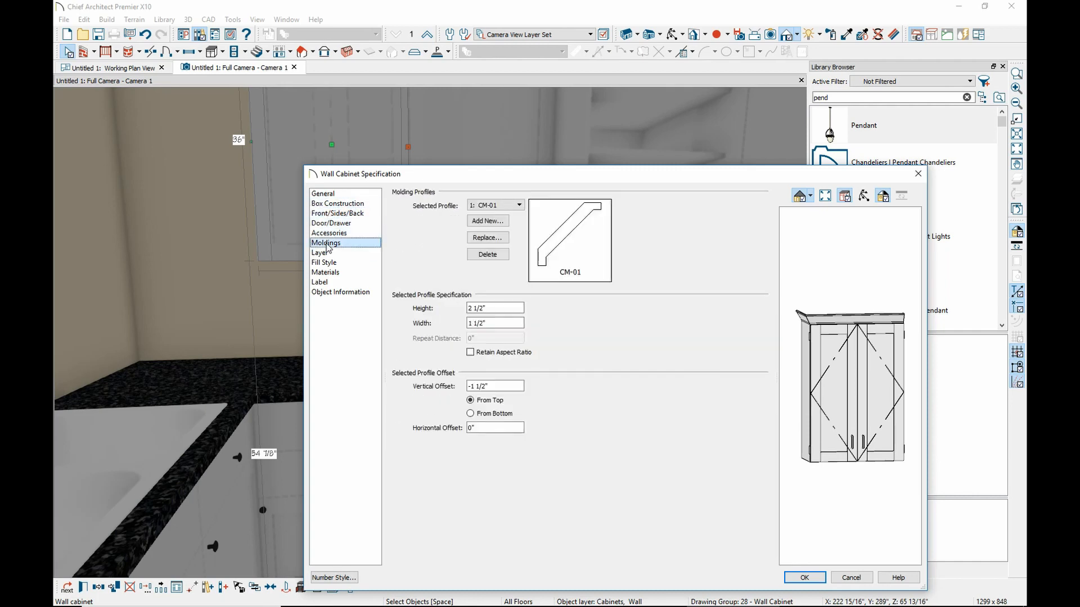
{"action": "left_click", "coordinate": [330, 273]}
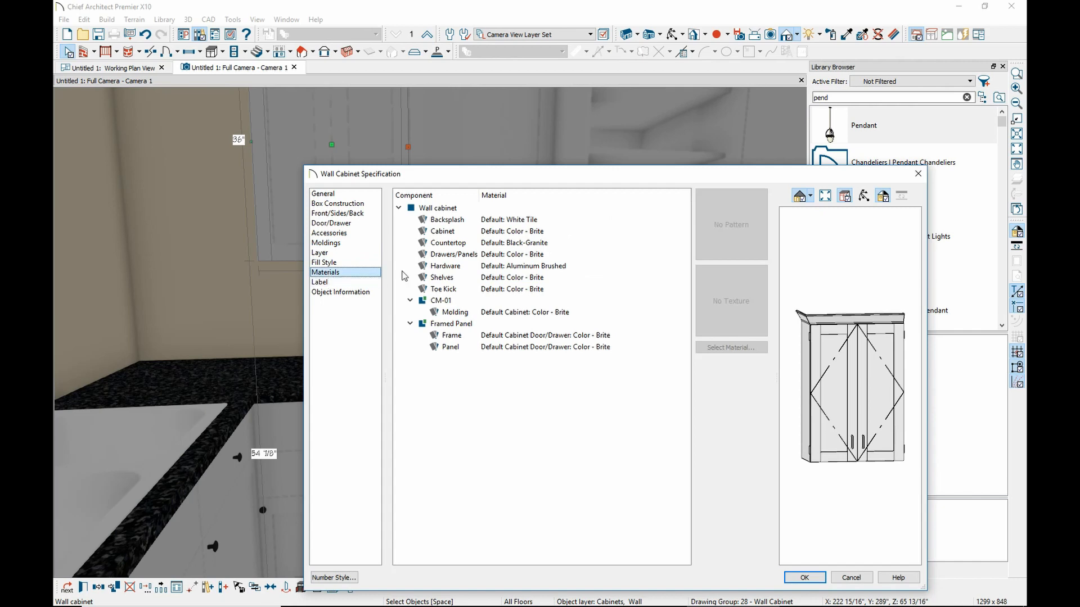
{"action": "left_click", "coordinate": [519, 222]}
{"action": "left_click", "coordinate": [518, 231]}
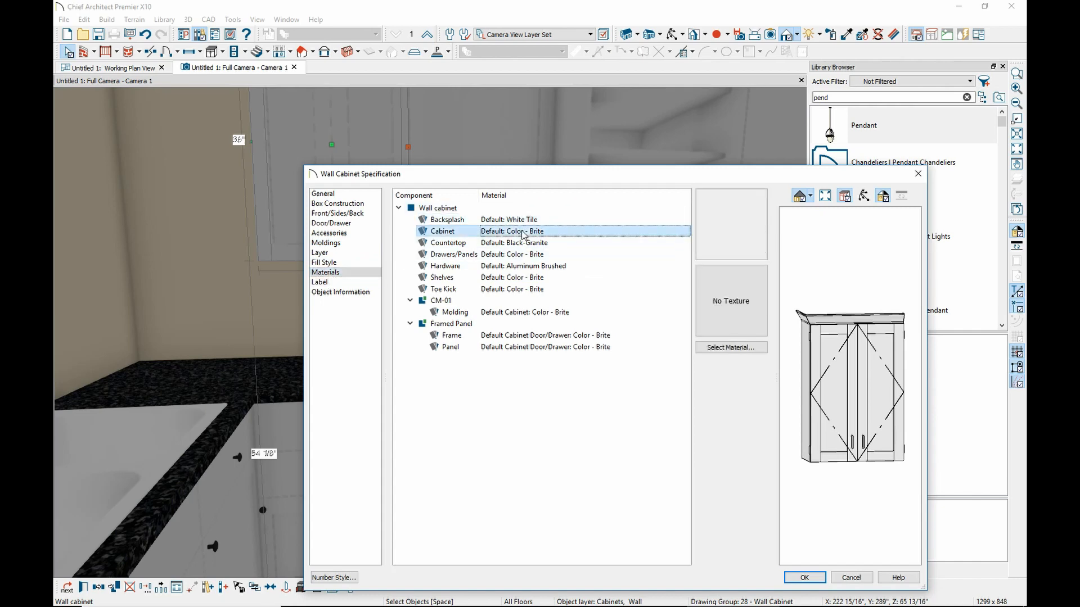
{"action": "left_click", "coordinate": [521, 243]}
{"action": "left_click", "coordinate": [510, 231]}
{"action": "left_click", "coordinate": [507, 221]}
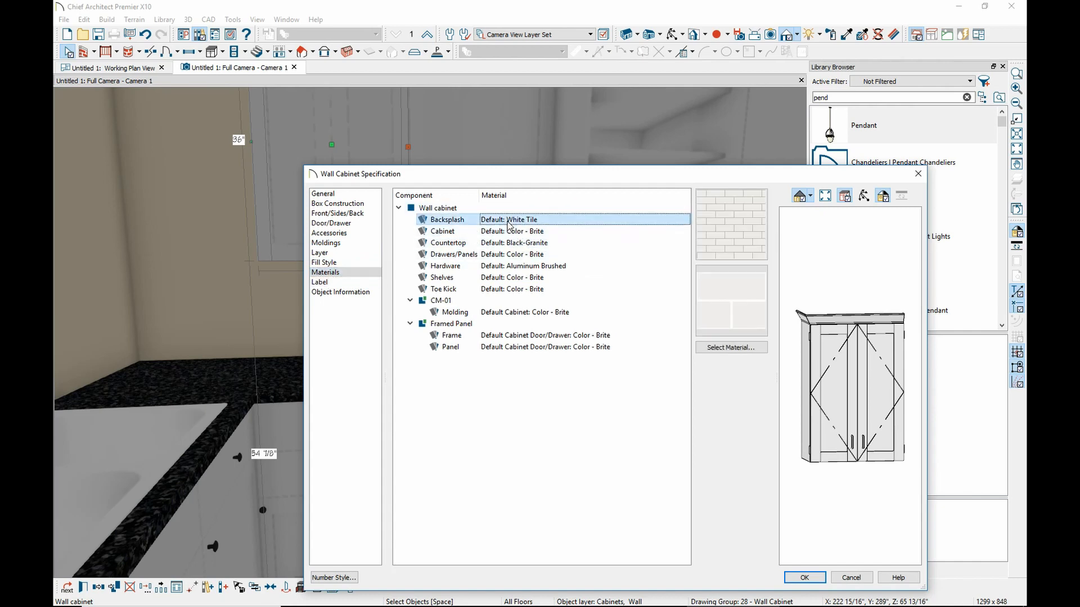
{"action": "left_click", "coordinate": [805, 579]}
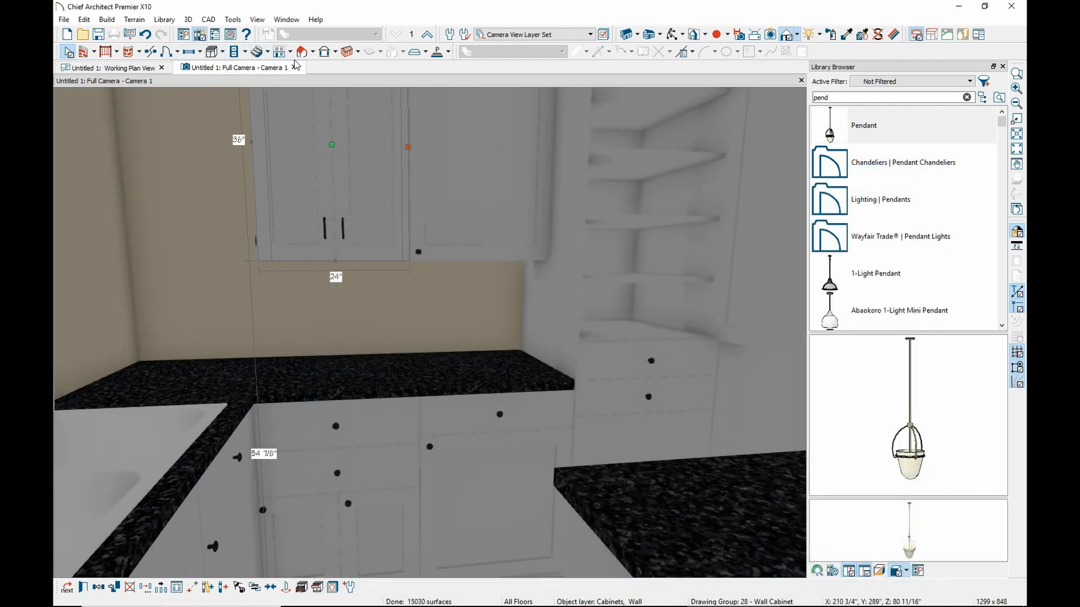
Draw custom backsplashes above the countertop on the wall below the wall cabinets and on the wall behind the sink
{"action": "left_click", "coordinate": [223, 55]}
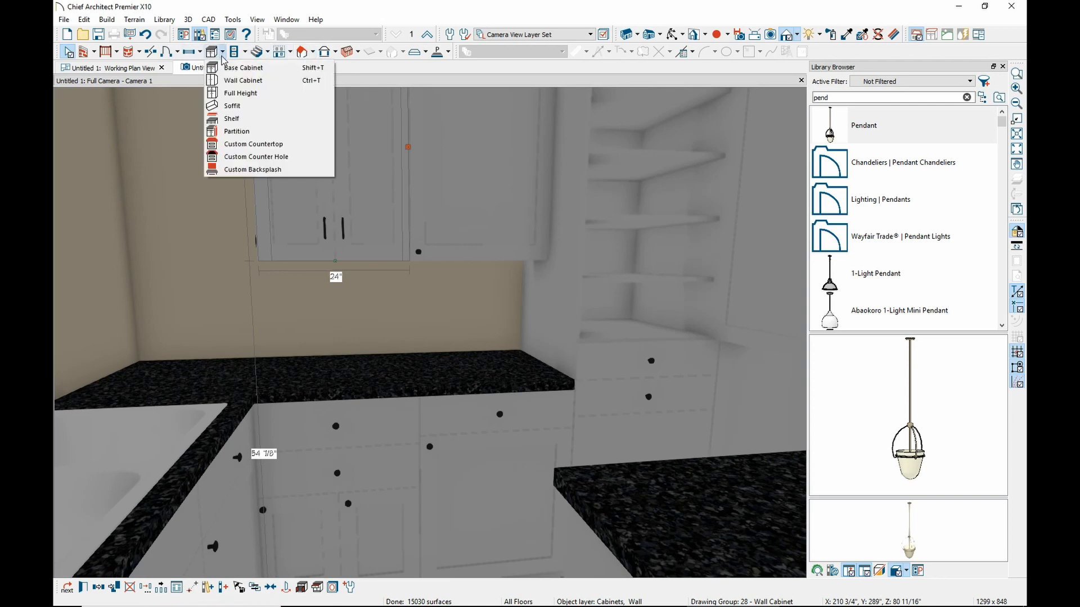
{"action": "left_click", "coordinate": [264, 170]}
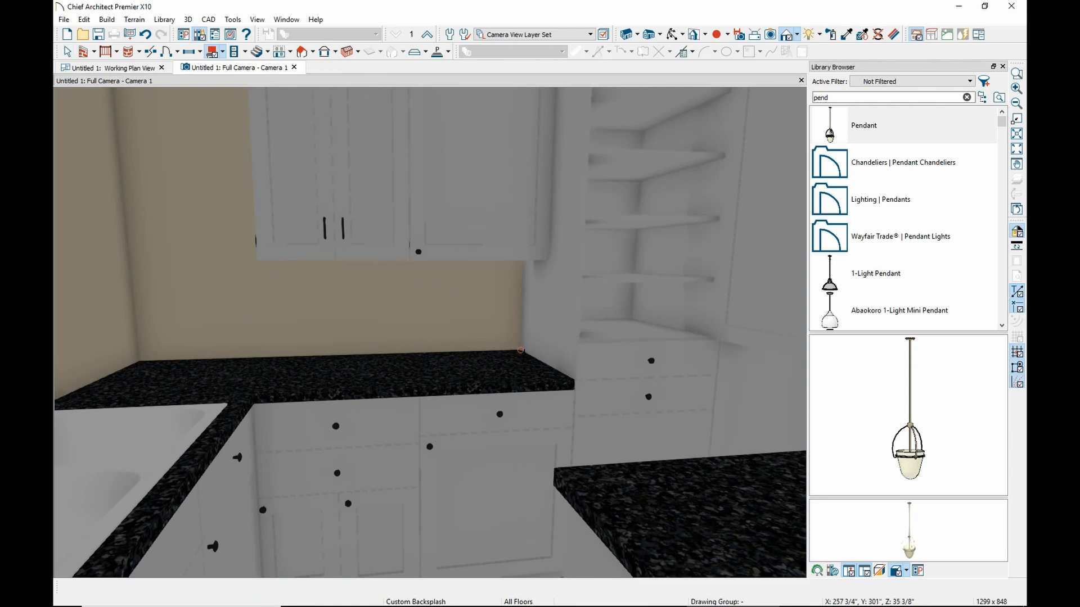
{"action": "left_click_drag", "start_coordinate": [521, 351], "coordinate": [126, 247]}
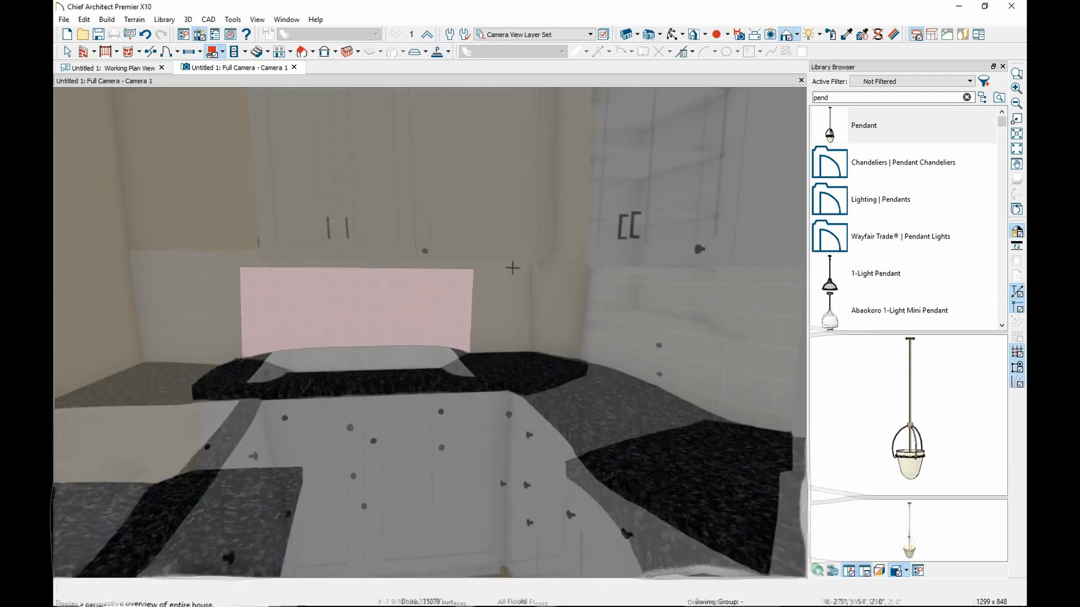
{"action": "left_click_drag", "start_coordinate": [495, 239], "coordinate": [591, 257]}
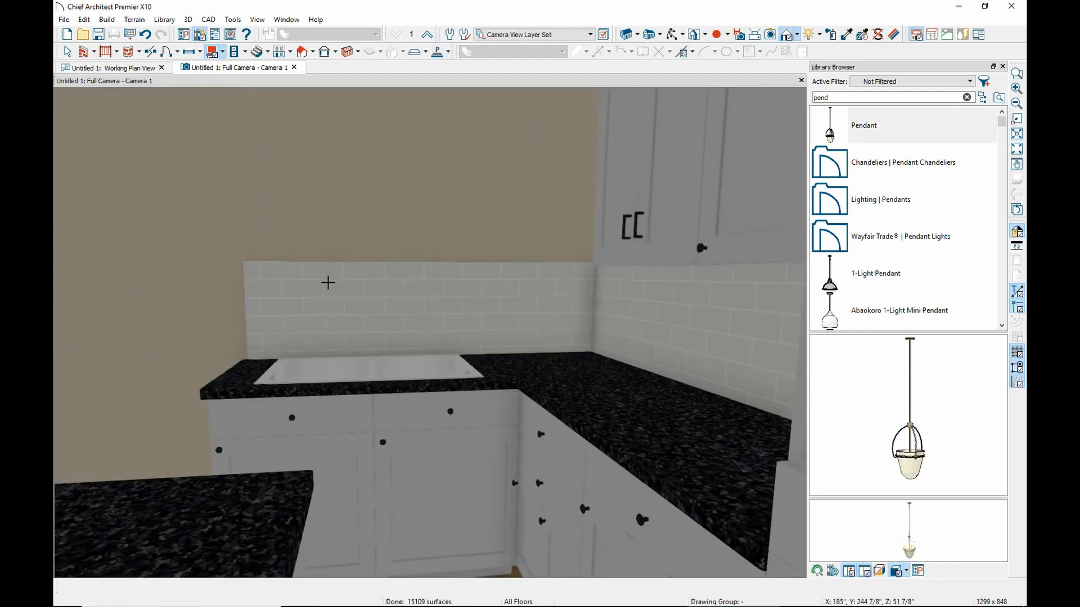
Lower the top edge of the custom backsplash on the wall behind the sink
{"action": "left_click", "coordinate": [65, 53]}
{"action": "left_click", "coordinate": [315, 316]}
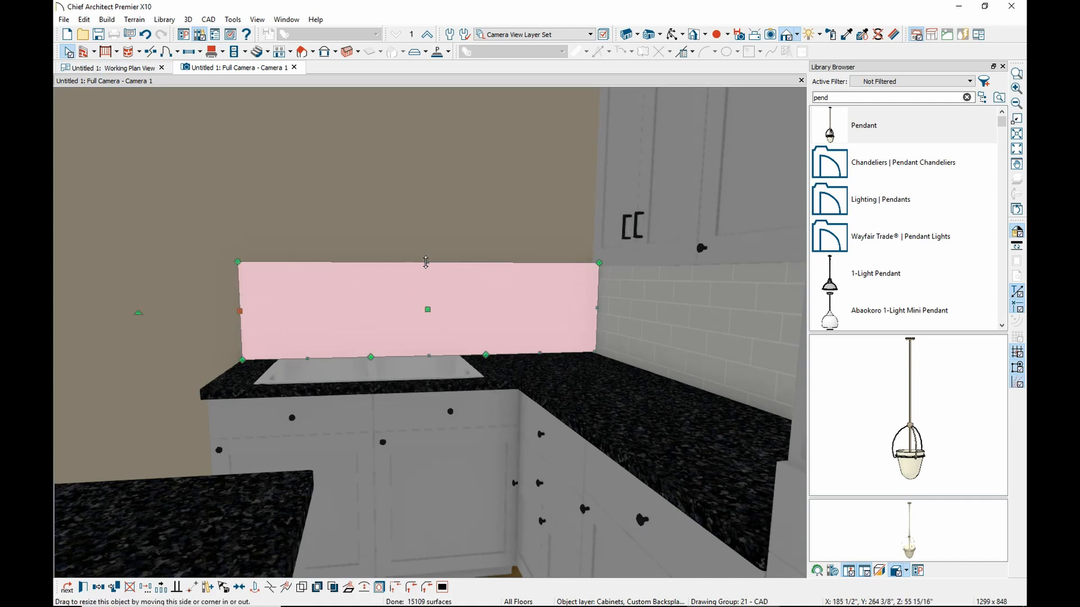
{"action": "left_click_drag", "start_coordinate": [428, 263], "coordinate": [429, 288]}
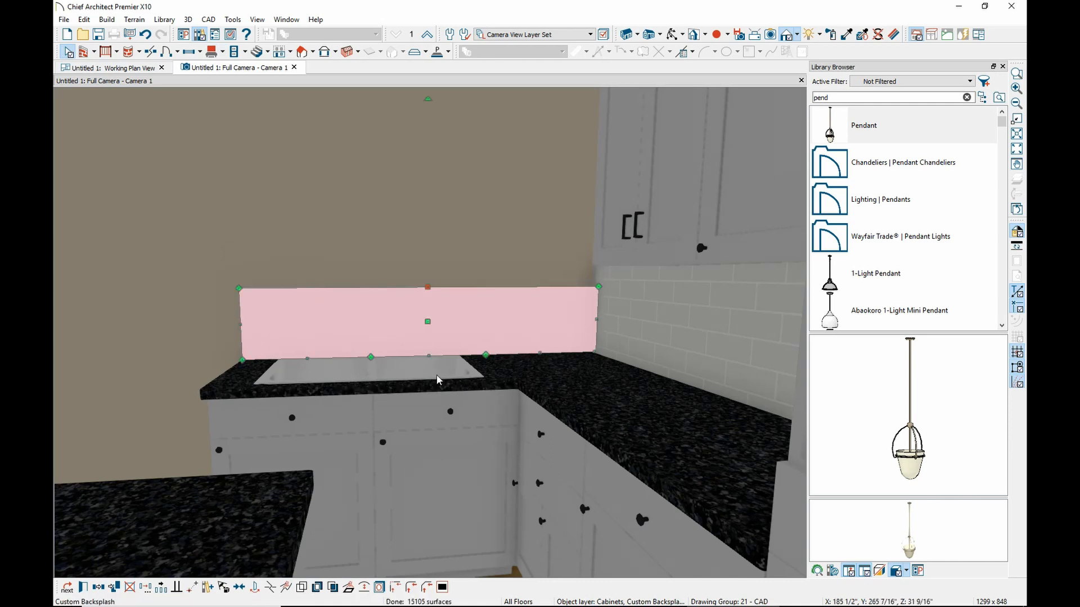
{"action": "left_click", "coordinate": [479, 230]}
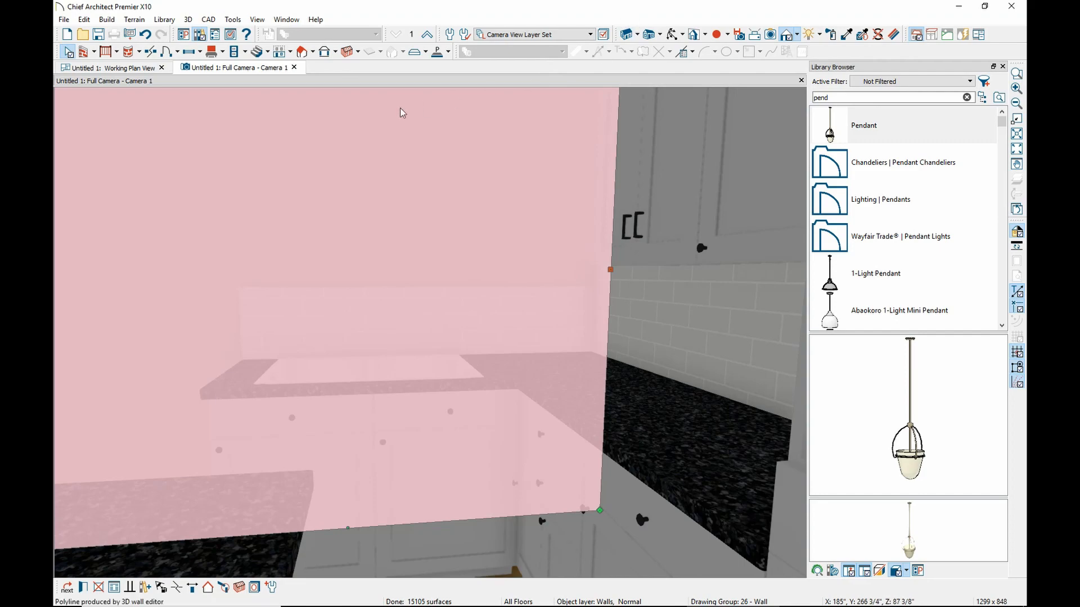
{"action": "left_click", "coordinate": [622, 183]}
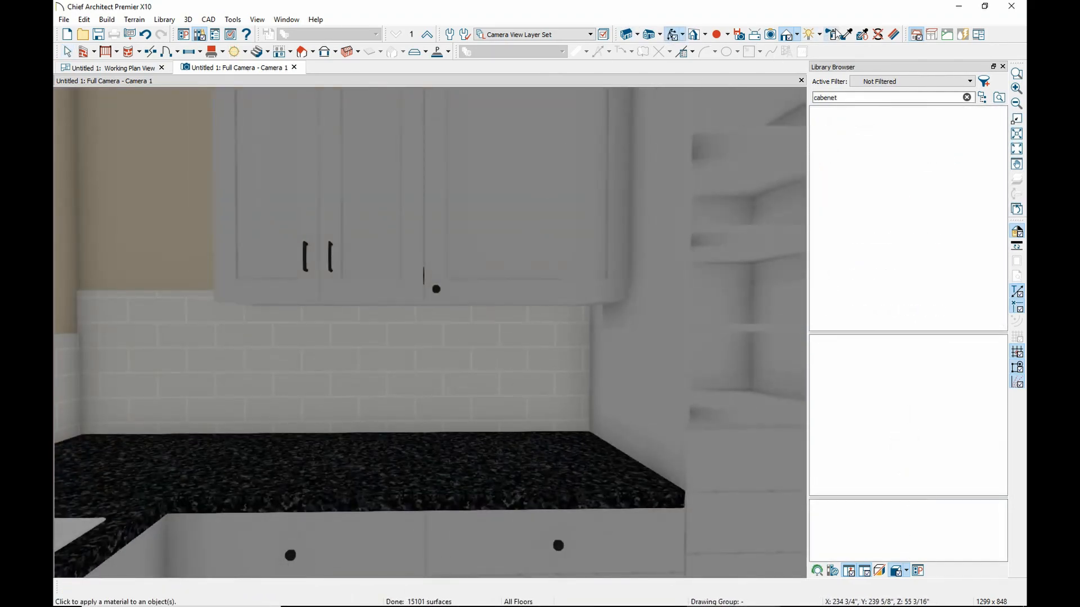
Copy the properties of the wall cabinet with vertical pulls to the neighboring wall cabinet with the Object Eyedropper
{"action": "left_click", "coordinate": [862, 34]}
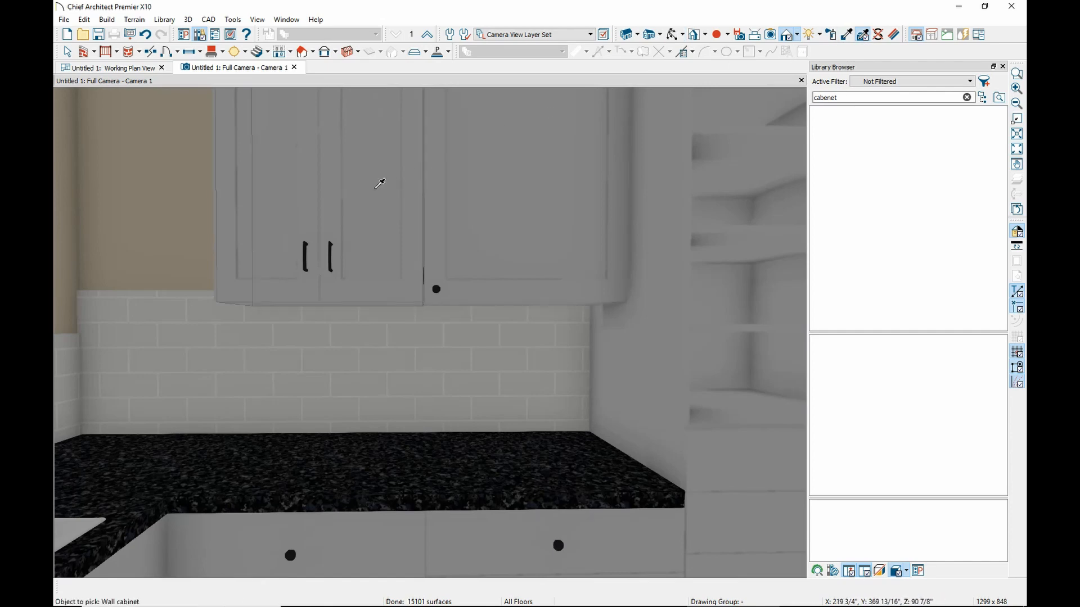
{"action": "left_click", "coordinate": [378, 186]}
{"action": "left_click", "coordinate": [564, 236]}
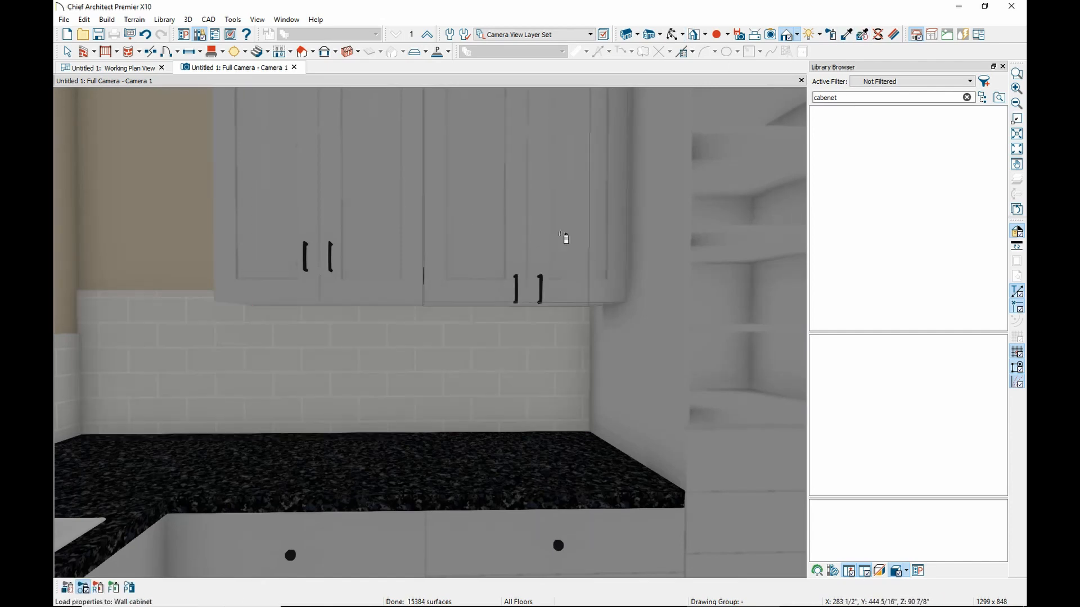
{"action": "left_click", "coordinate": [360, 218]}
{"action": "left_click", "coordinate": [65, 52]}
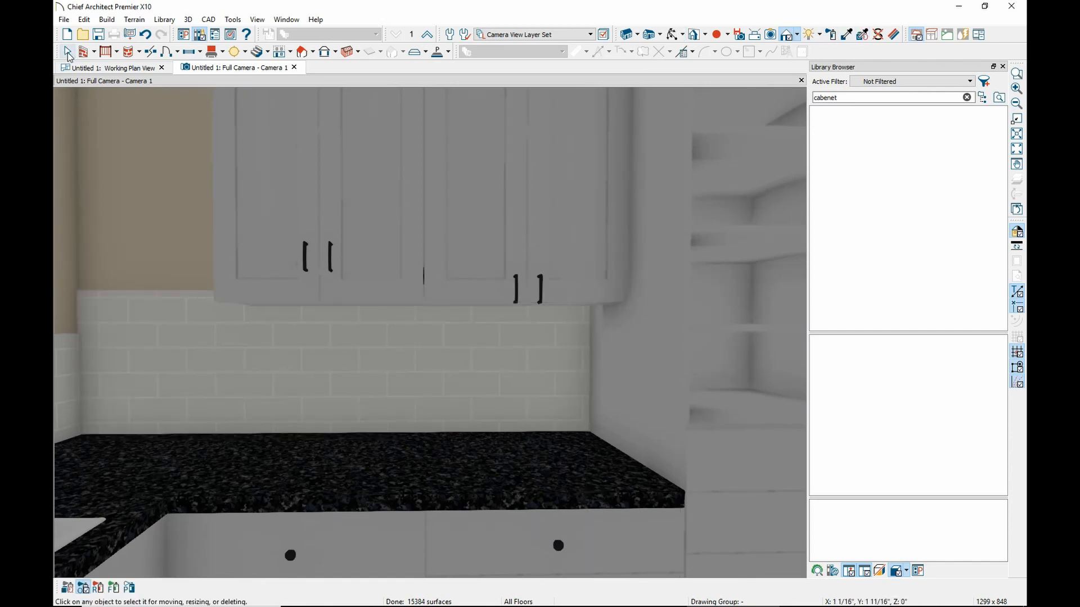
Set the door handles of the wall cabinet nearest the tall cabinet to 5" up from the bottom and apply it
{"action": "left_click", "coordinate": [518, 248]}
{"action": "double_click", "coordinate": [573, 299]}
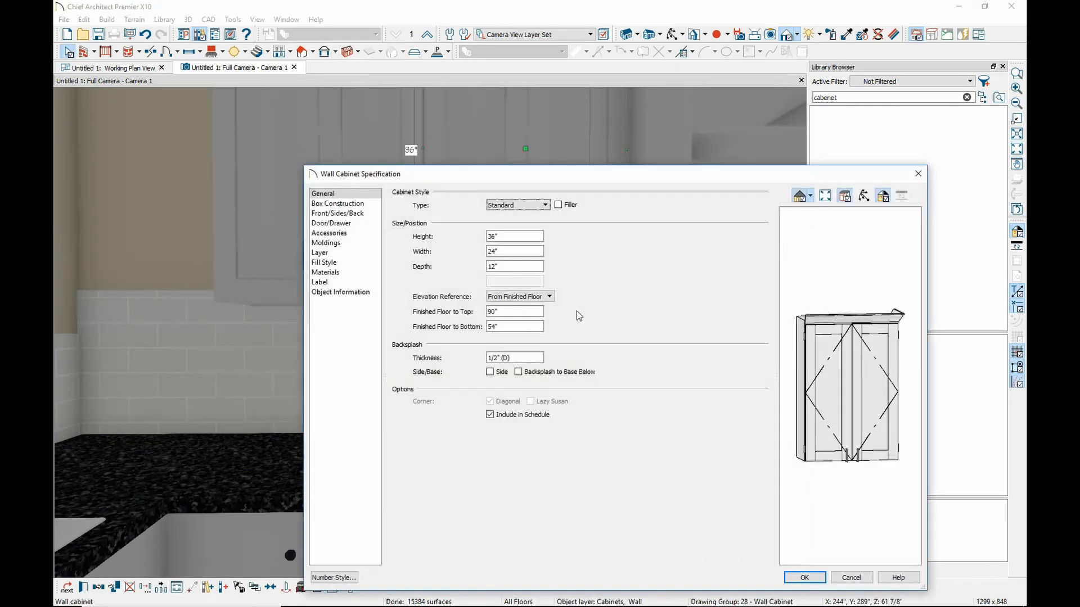
{"action": "left_click", "coordinate": [336, 224]}
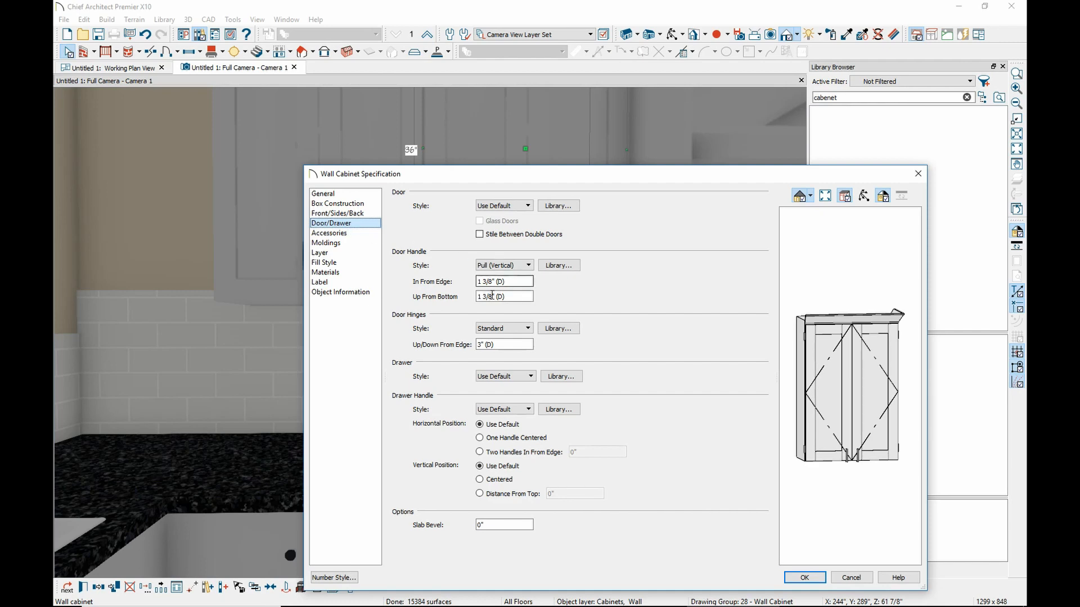
{"action": "left_click_drag", "start_coordinate": [507, 296], "coordinate": [406, 301]}
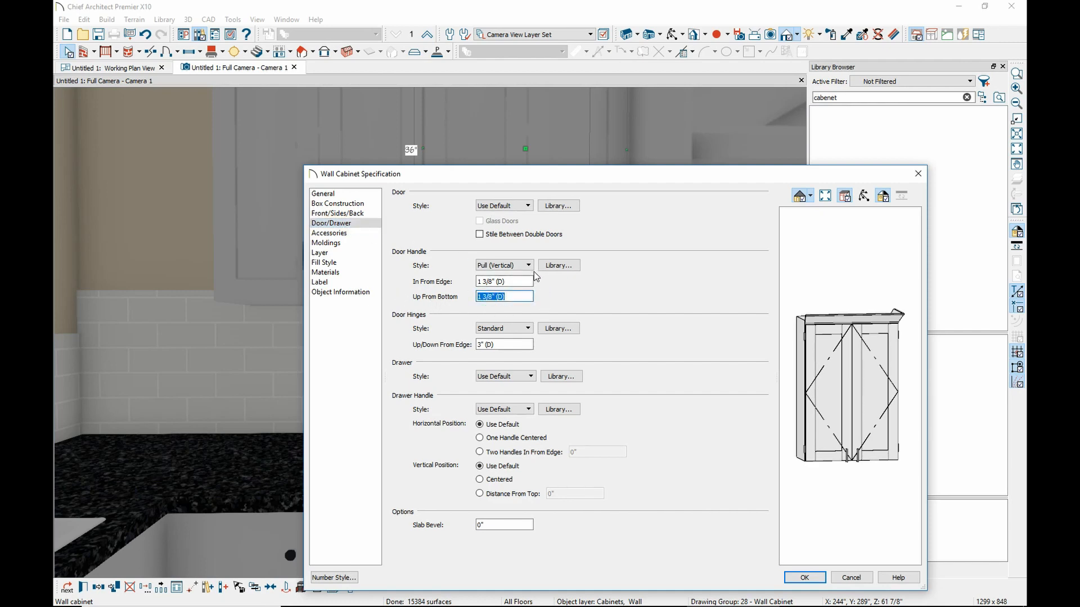
{"action": "type", "text": "5"}
{"action": "left_click", "coordinate": [523, 282]}
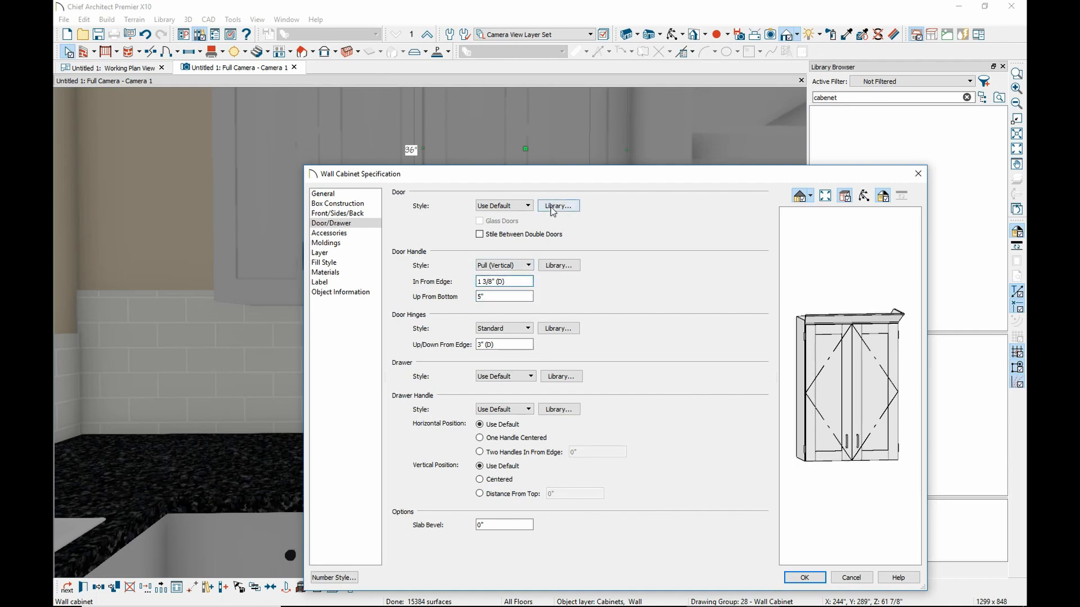
{"action": "left_click_drag", "start_coordinate": [563, 180], "coordinate": [487, 164]}
{"action": "left_click", "coordinate": [747, 550]}
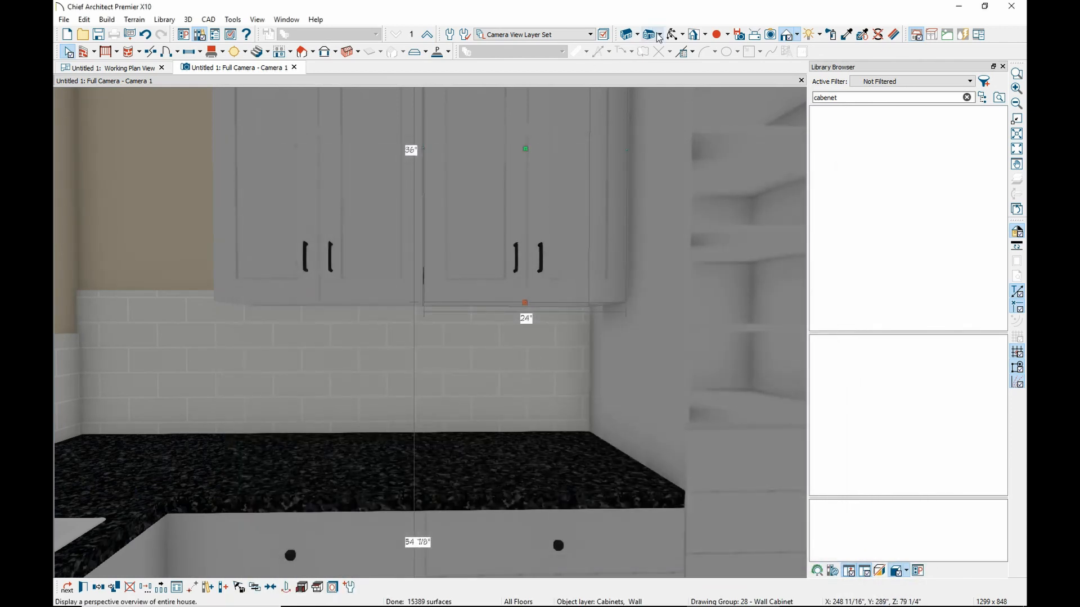
{"action": "left_click", "coordinate": [672, 35]}
{"action": "left_click_drag", "start_coordinate": [580, 213], "coordinate": [653, 200]}
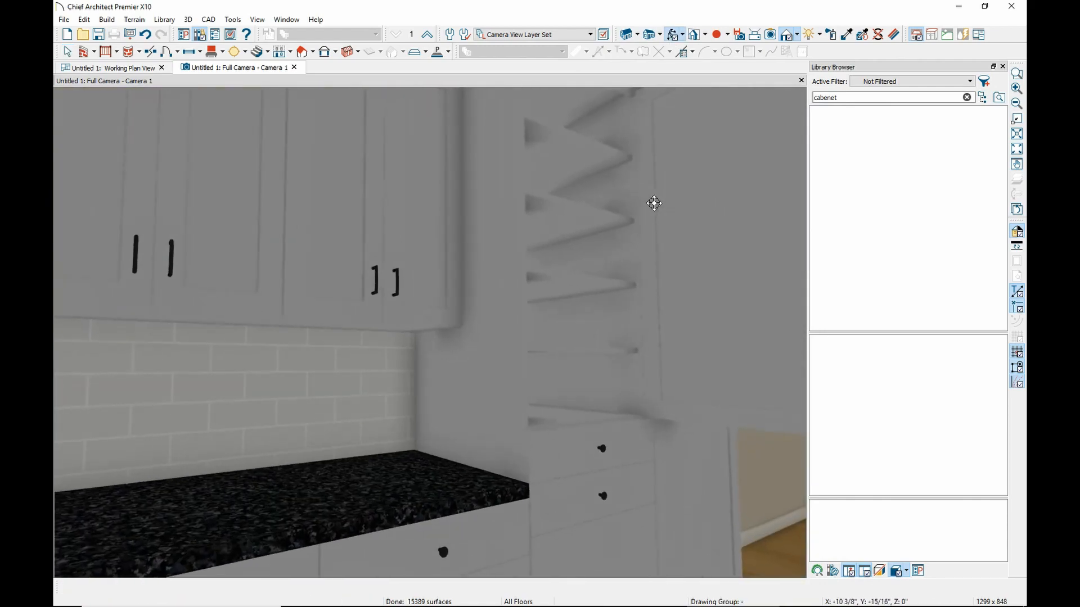
{"action": "left_click", "coordinate": [68, 51]}
{"action": "left_click", "coordinate": [356, 222]}
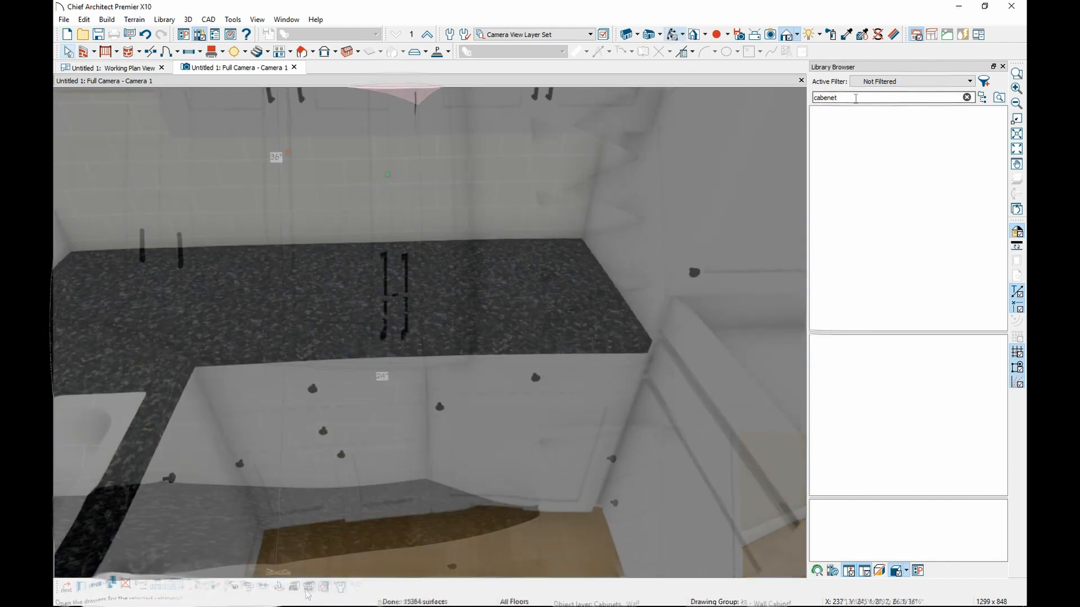
Search the library for "dishwa" and place Dishwasher 1 in the base cabinet beside the tall cabinet
{"action": "left_click_drag", "start_coordinate": [853, 98], "coordinate": [772, 91]}
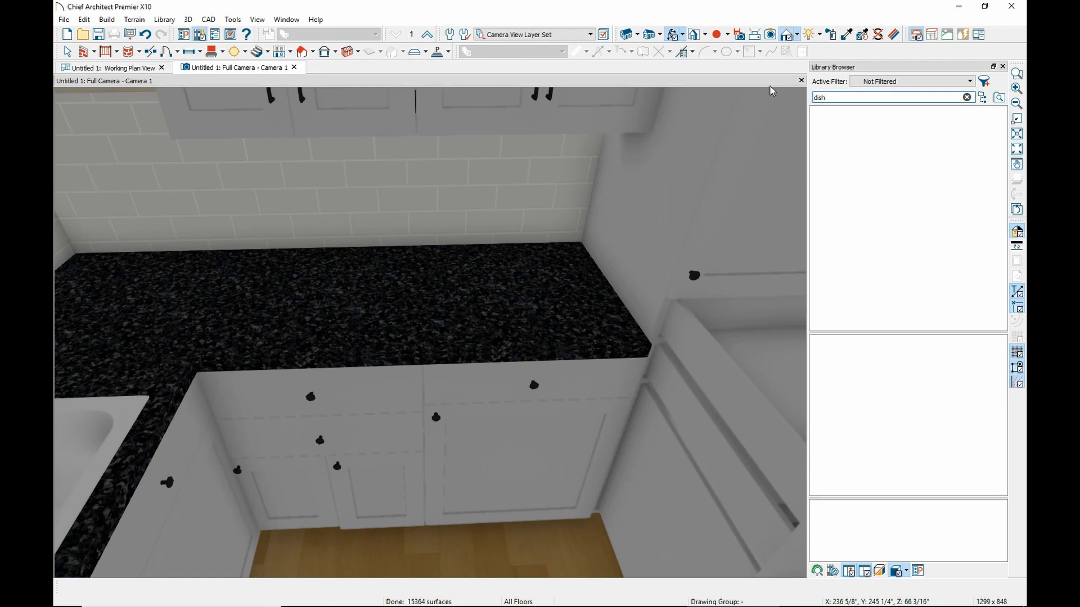
{"action": "type", "text": "dish"}
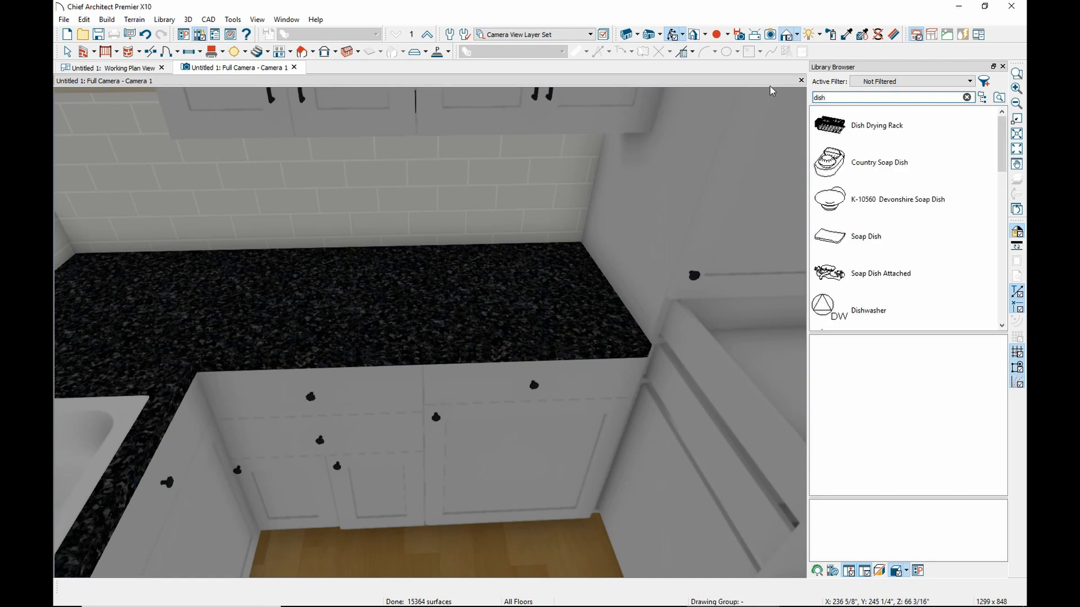
{"action": "type", "text": "wa"}
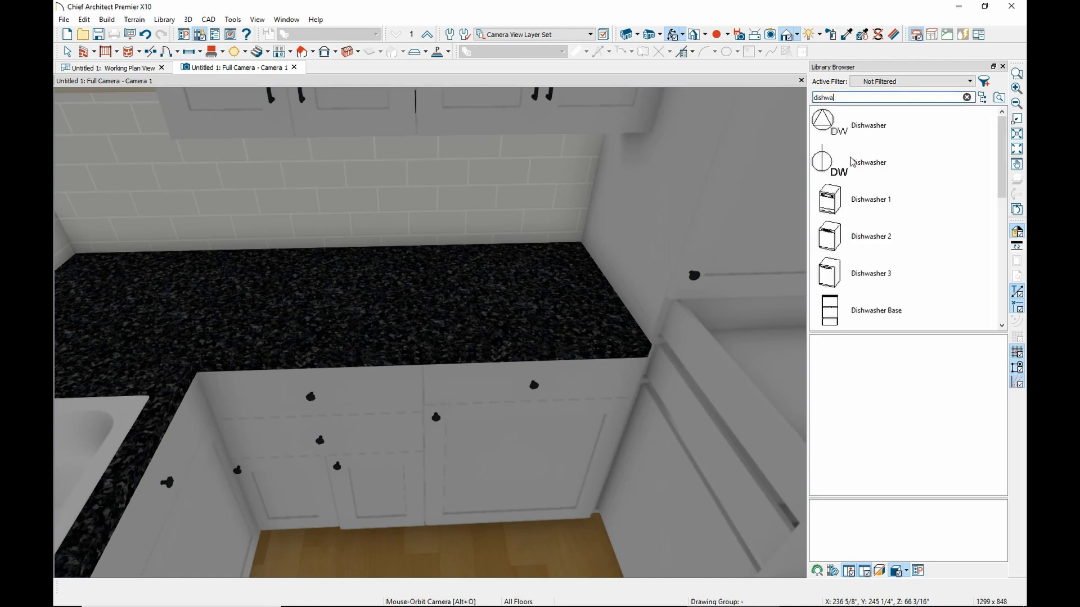
{"action": "left_click", "coordinate": [831, 210]}
{"action": "left_click", "coordinate": [540, 437]}
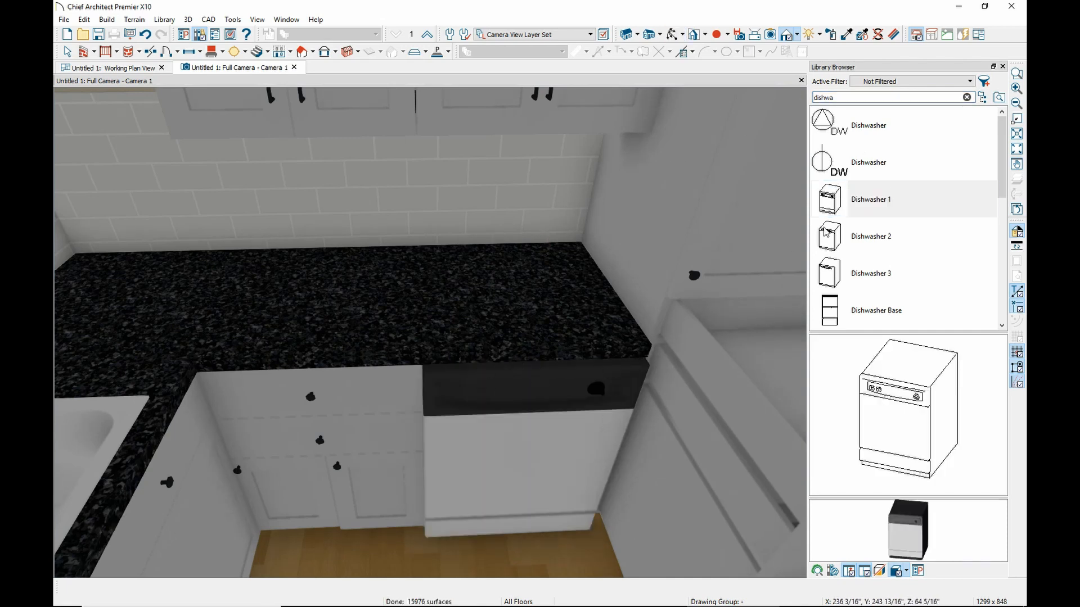
Place Wine Rack w/ Bottles from the library in the base cabinet next to the dishwasher
{"action": "scroll", "coordinate": [887, 221], "scroll_direction": "down", "scroll_amount": 3}
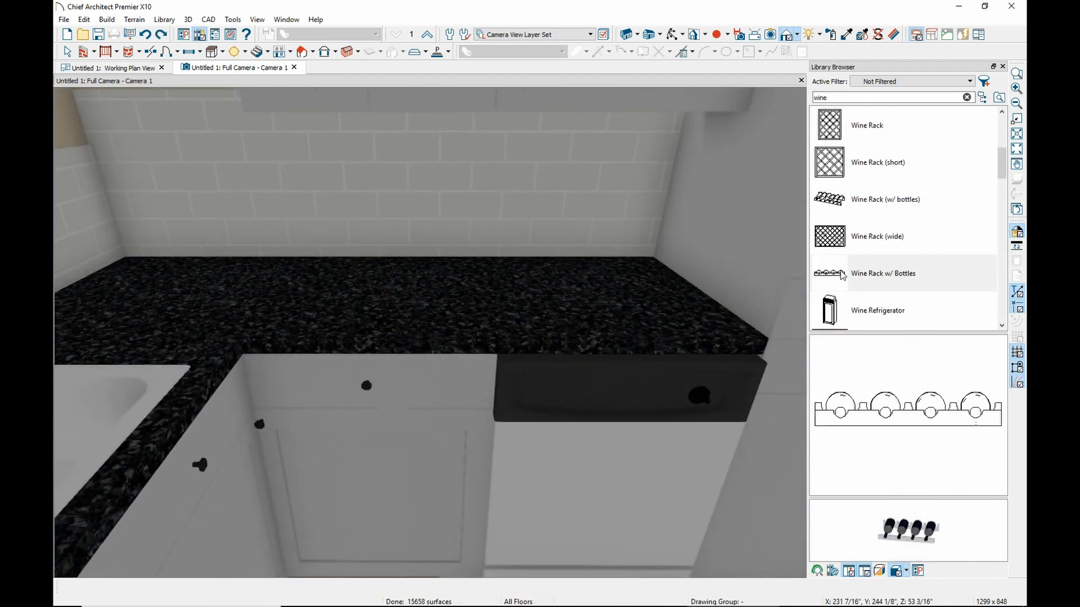
{"action": "left_click", "coordinate": [452, 381]}
{"action": "left_click", "coordinate": [70, 53]}
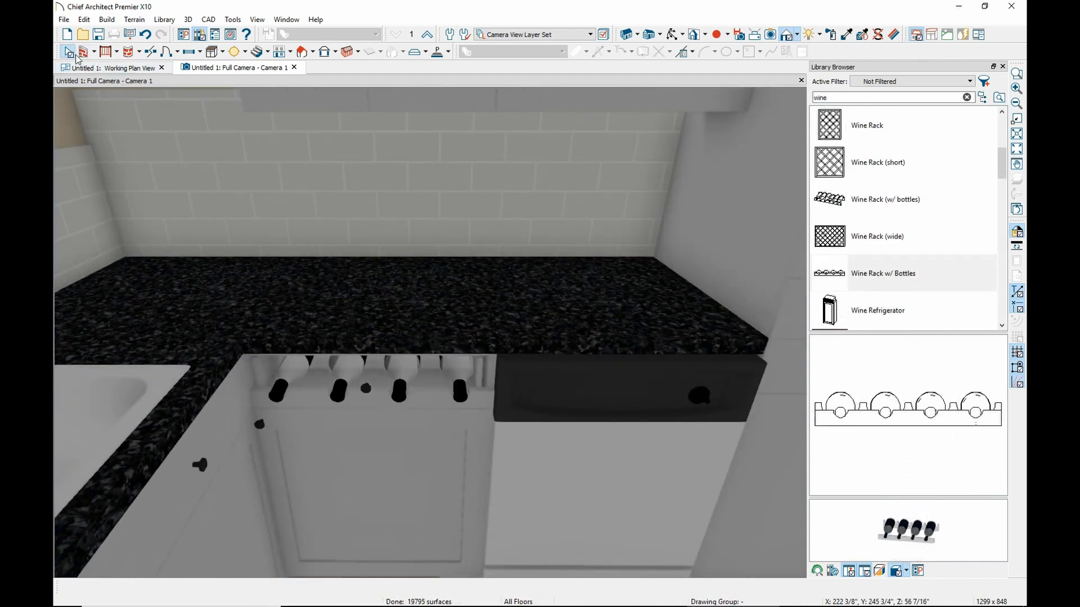
{"action": "scroll", "coordinate": [882, 239], "scroll_direction": "down", "scroll_amount": 3}
{"action": "scroll", "coordinate": [870, 249], "scroll_direction": "up", "scroll_amount": 3}
Search the library for "oven" and place the ChefSeries Wall Oven in the tall cabinet
{"action": "left_click", "coordinate": [674, 35]}
{"action": "left_click_drag", "start_coordinate": [447, 313], "coordinate": [125, 386]}
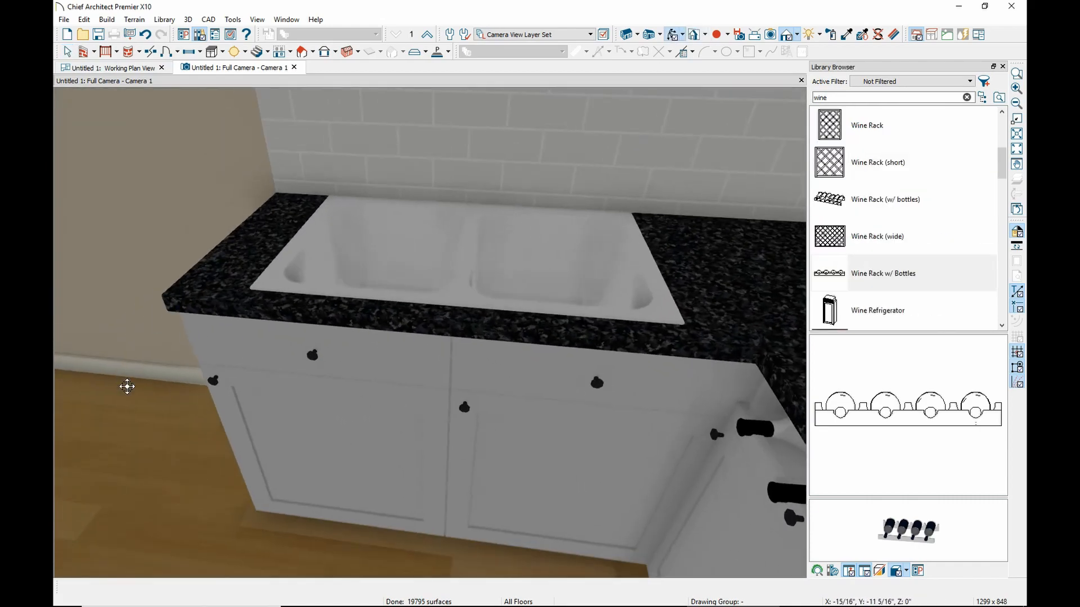
{"action": "left_click_drag", "start_coordinate": [838, 99], "coordinate": [767, 88]}
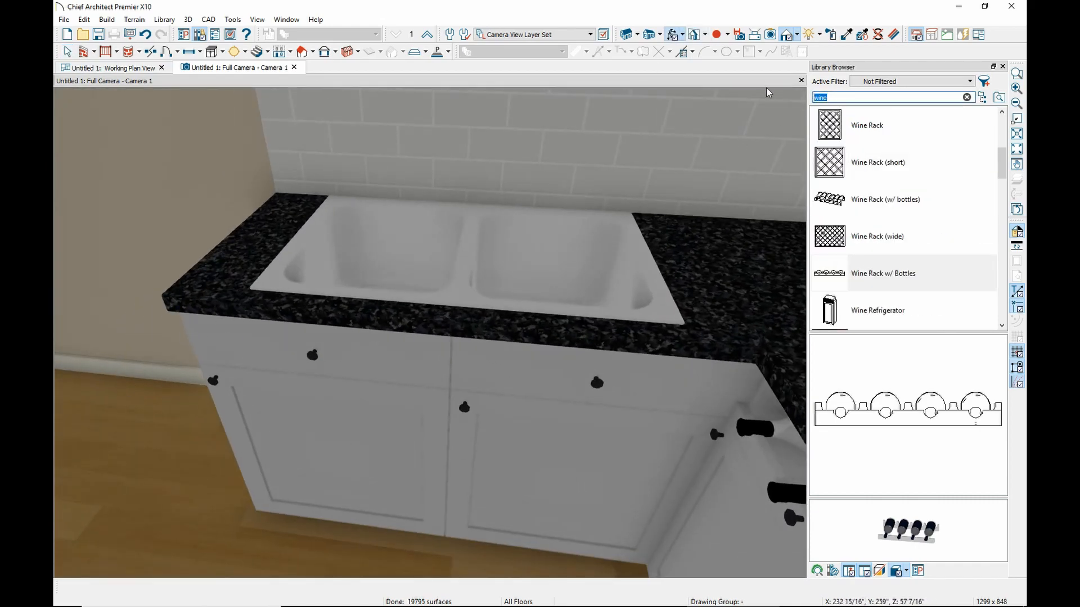
{"action": "type", "text": "ov"}
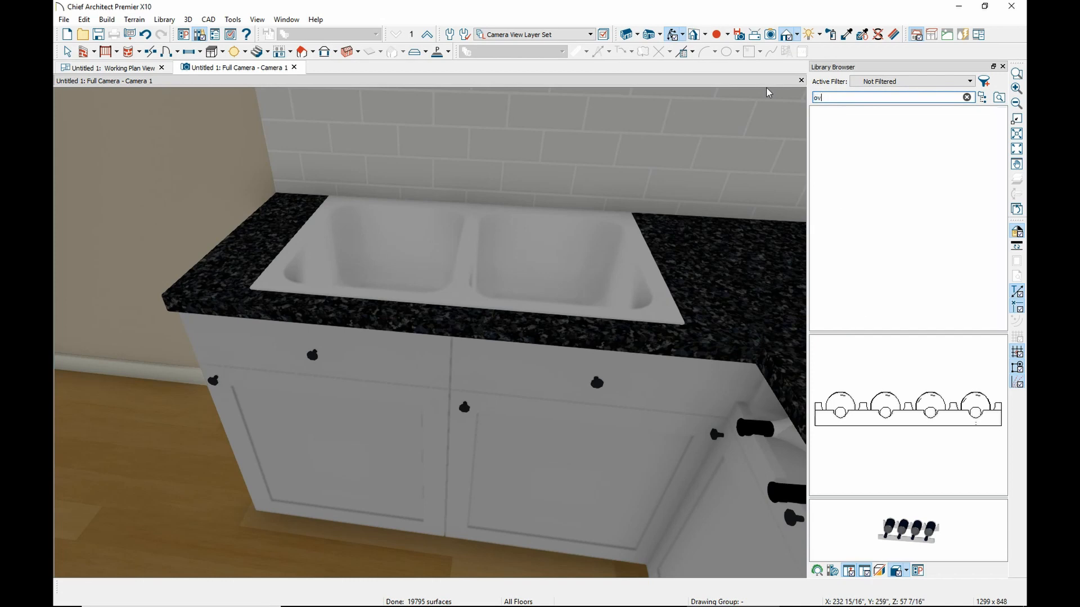
{"action": "type", "text": "en"}
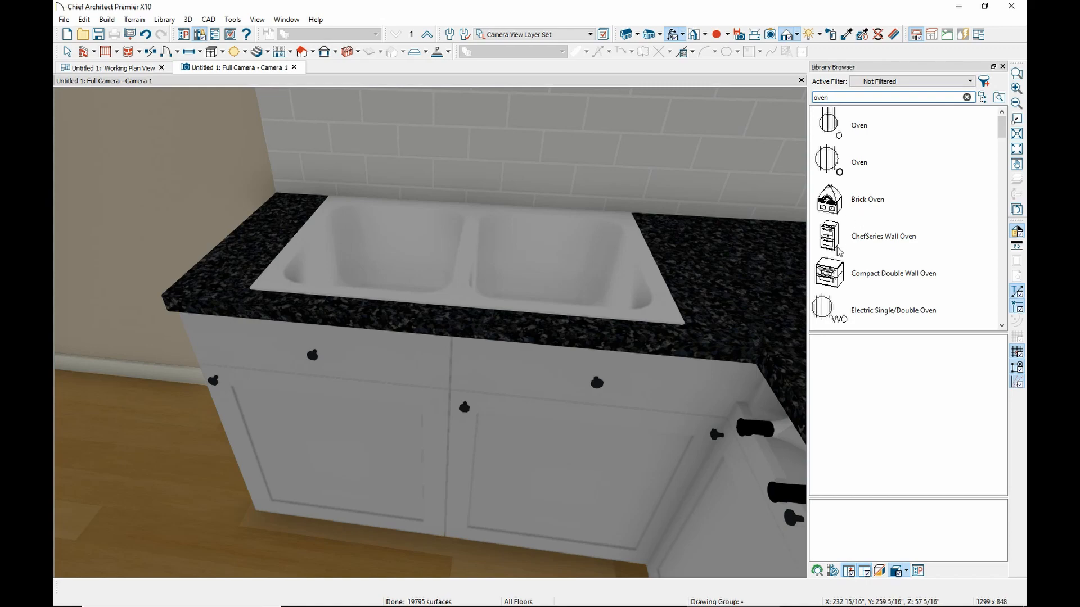
{"action": "left_click", "coordinate": [835, 243]}
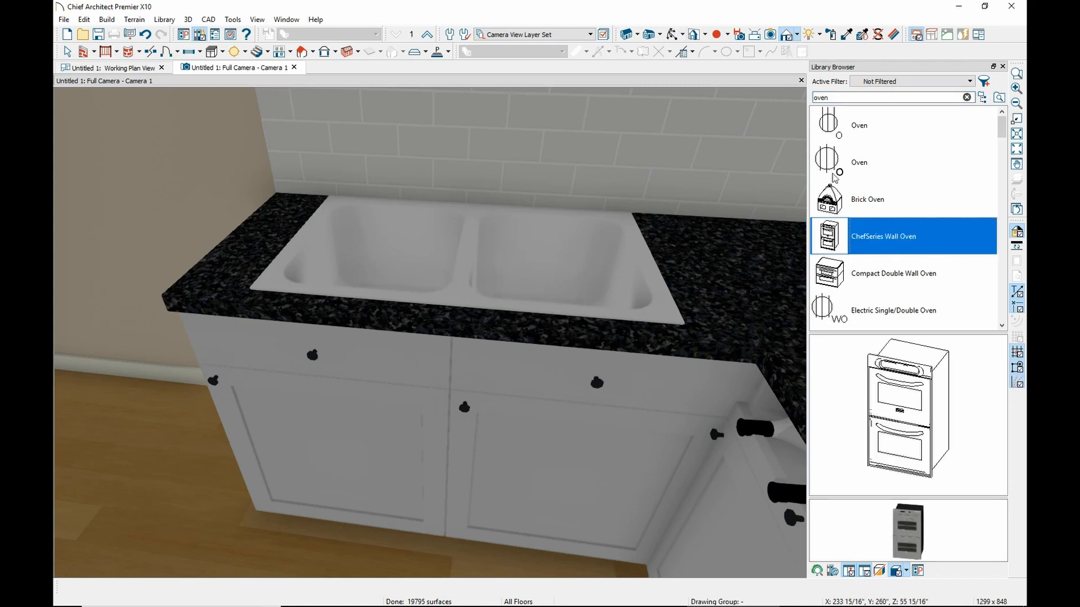
{"action": "left_click_drag", "start_coordinate": [636, 261], "coordinate": [1030, 205]}
{"action": "left_click", "coordinate": [864, 249]}
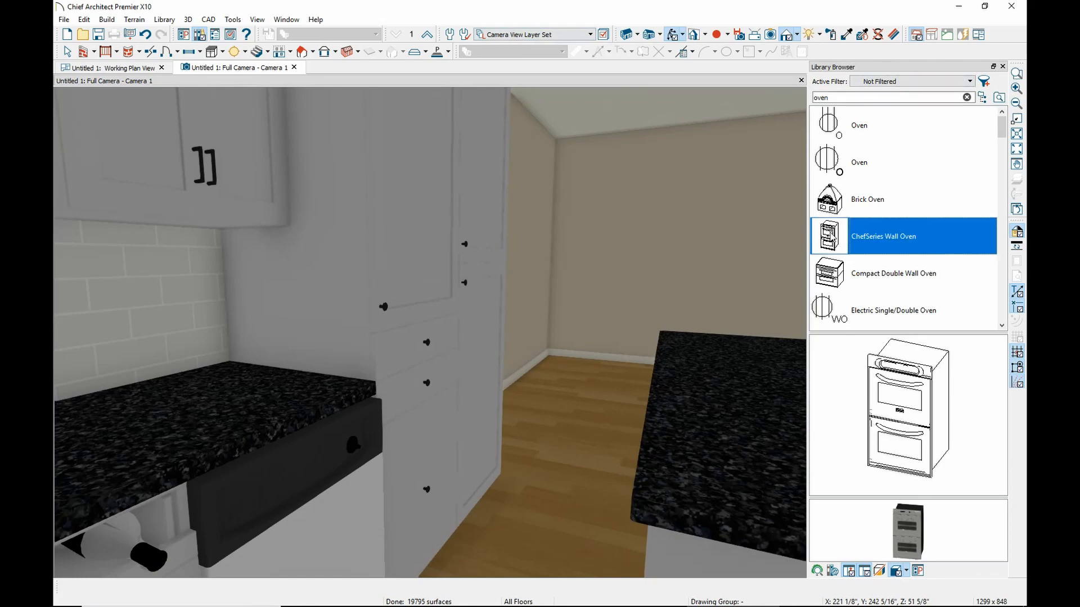
{"action": "left_click", "coordinate": [471, 273]}
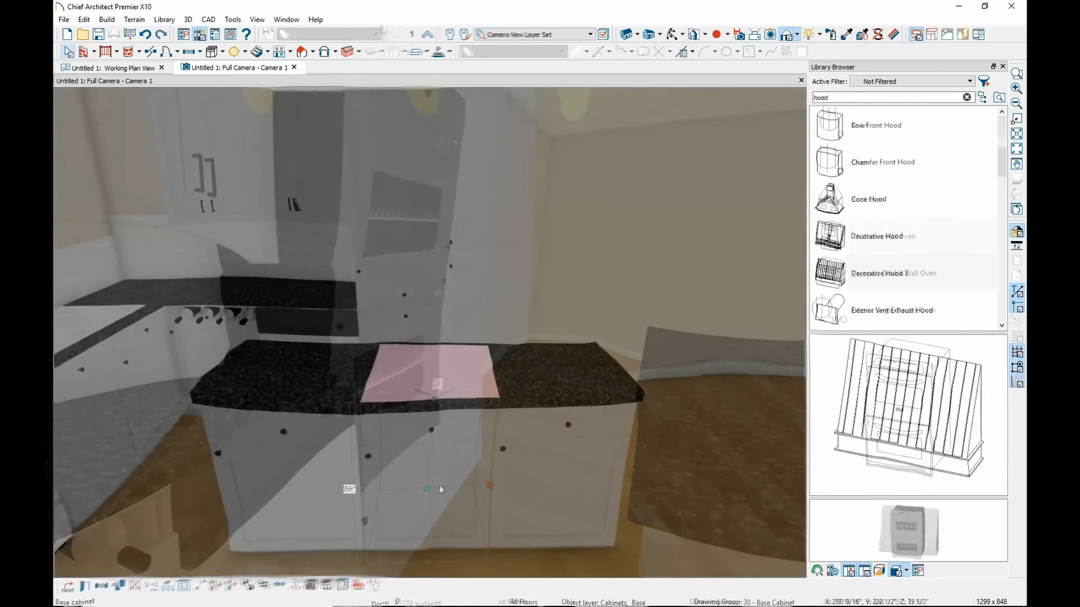
Set the front of the island's middle base cabinet to Custom Face and delete its topmost horizontal separation
{"action": "double_click", "coordinate": [439, 485]}
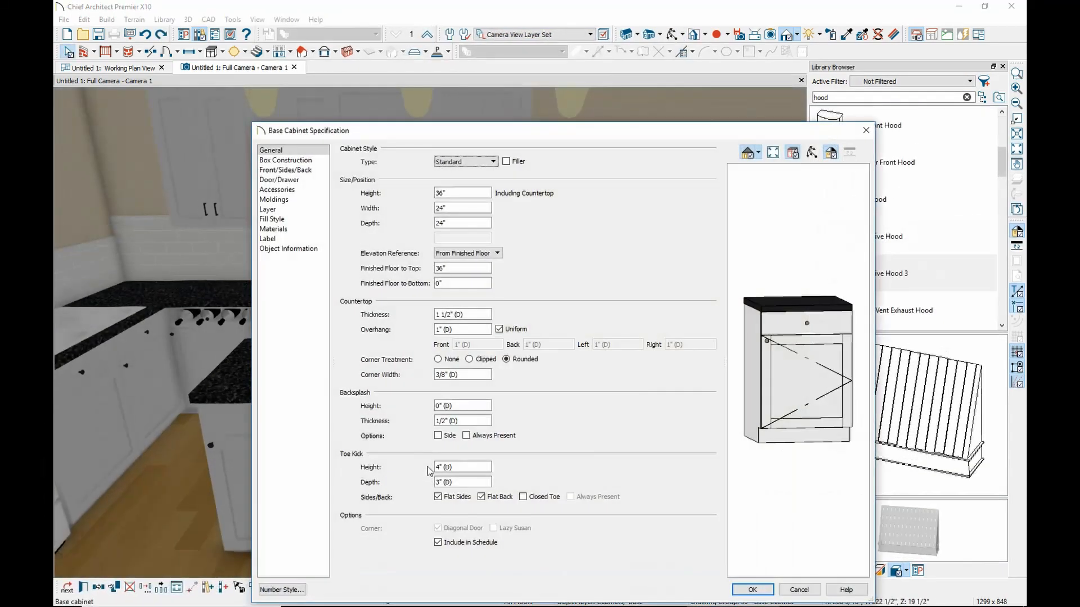
{"action": "left_click", "coordinate": [285, 170]}
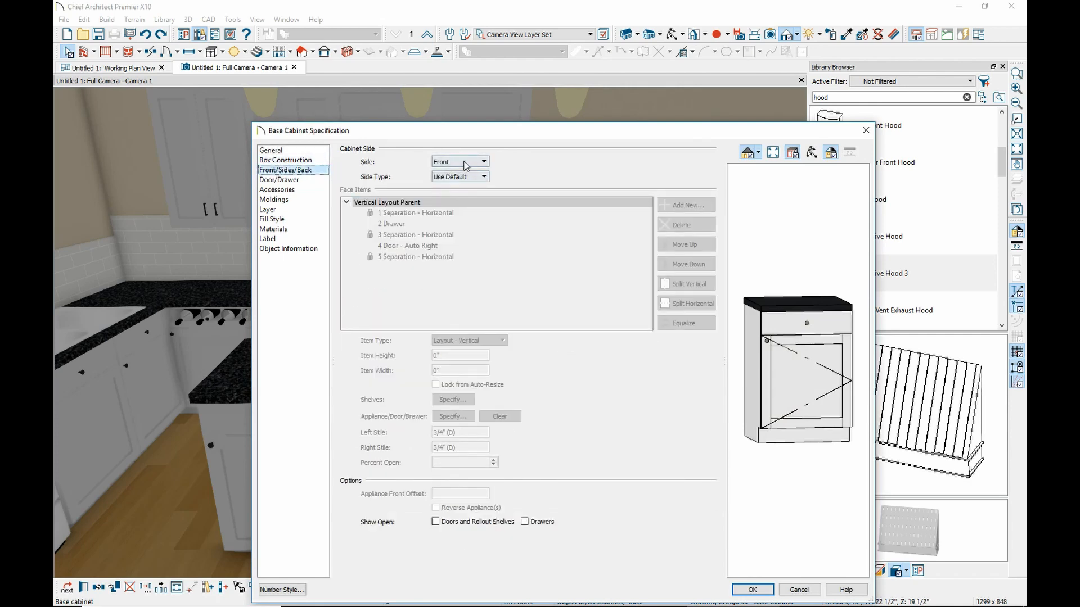
{"action": "left_click", "coordinate": [460, 176]}
{"action": "left_click", "coordinate": [449, 186]}
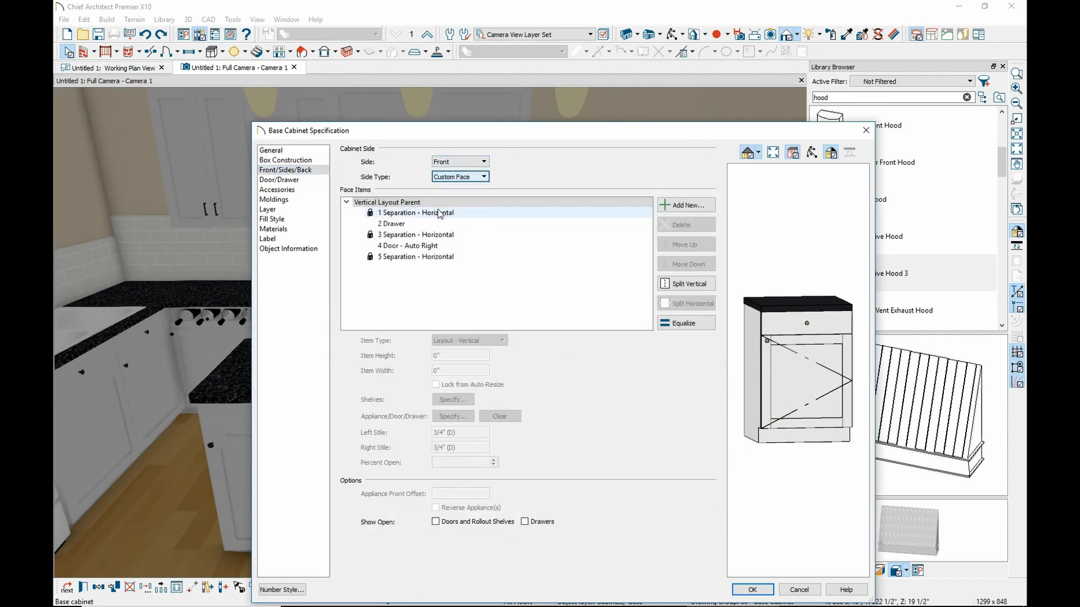
{"action": "left_click", "coordinate": [439, 213]}
{"action": "left_click", "coordinate": [702, 228]}
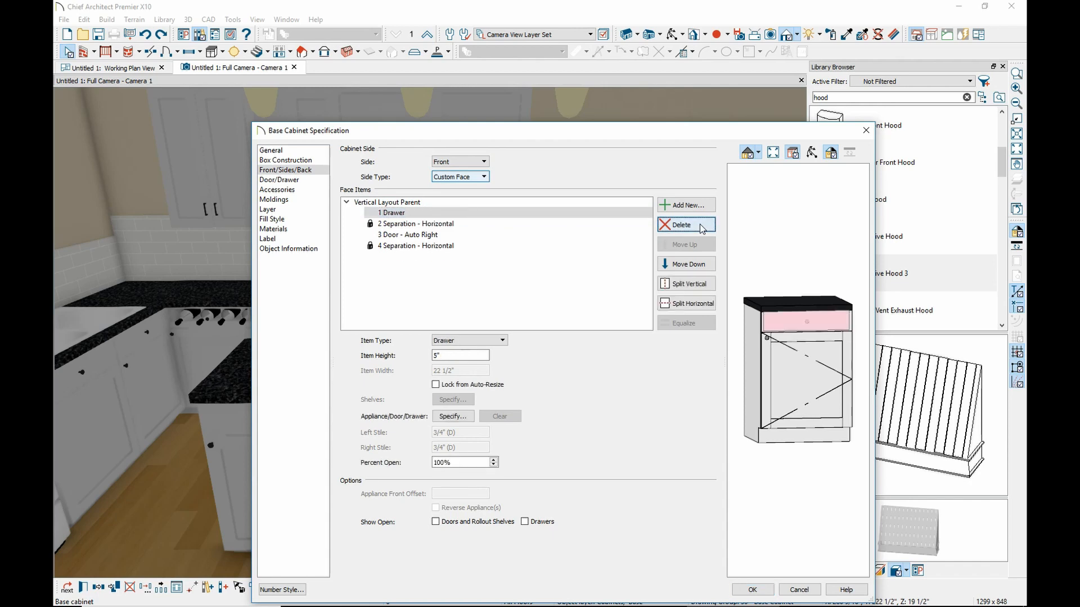
Delete all remaining face items from the island's middle base cabinet, leaving its front open
{"action": "left_click", "coordinate": [702, 227]}
{"action": "left_click", "coordinate": [703, 227]}
{"action": "left_click", "coordinate": [703, 227]}
{"action": "left_click", "coordinate": [702, 227]}
{"action": "left_click", "coordinate": [702, 227]}
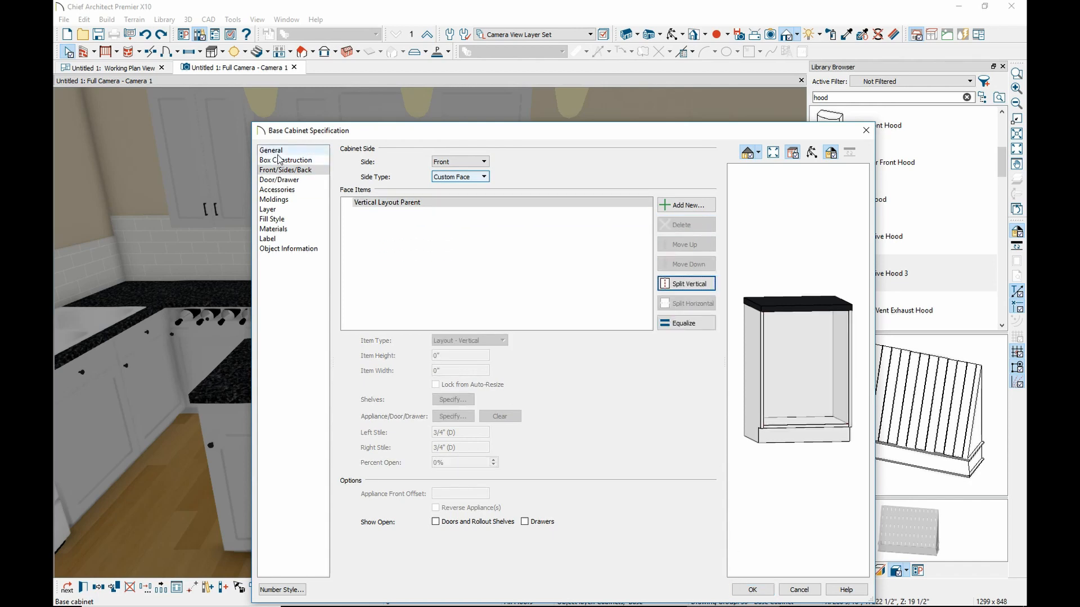
Set the toe kick height of the island's middle base cabinet to 0"
{"action": "left_click", "coordinate": [277, 152]}
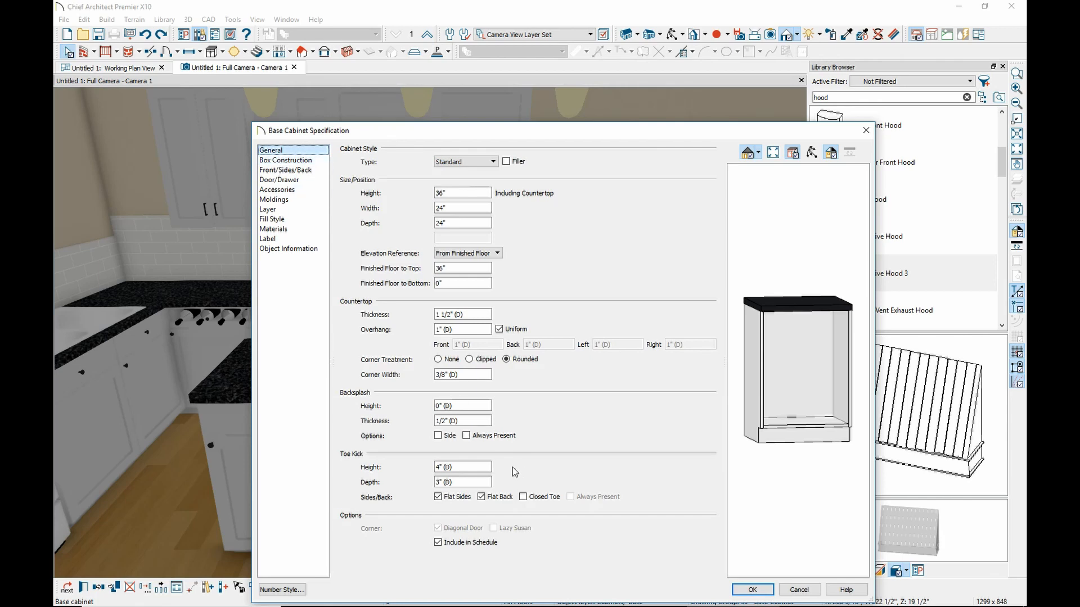
{"action": "double_click", "coordinate": [444, 468]}
{"action": "type", "text": "0"}
{"action": "key", "text": "Tab"}
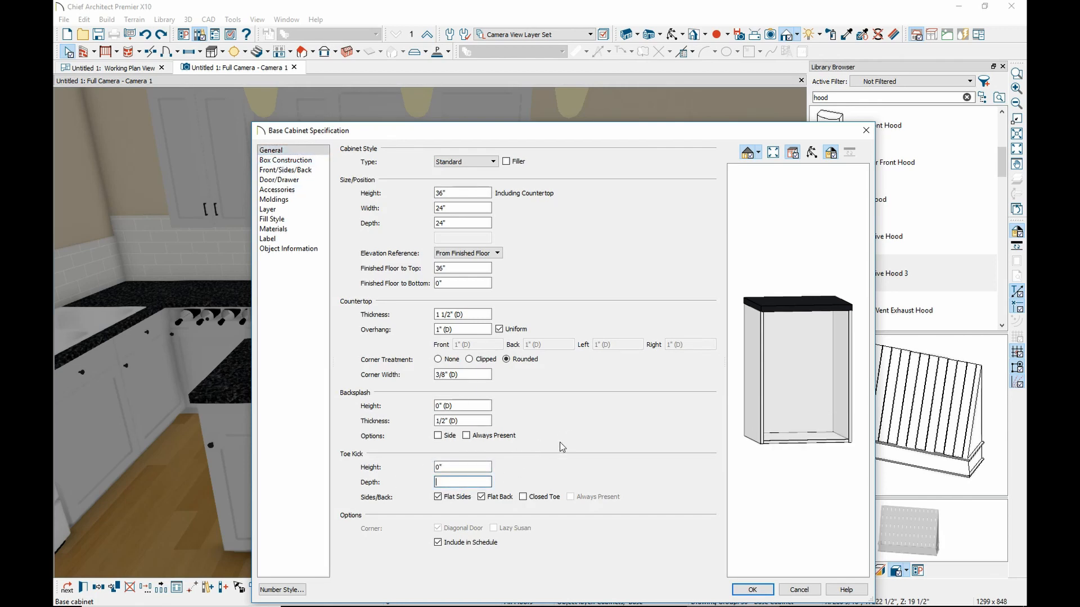
{"action": "left_click", "coordinate": [753, 590]}
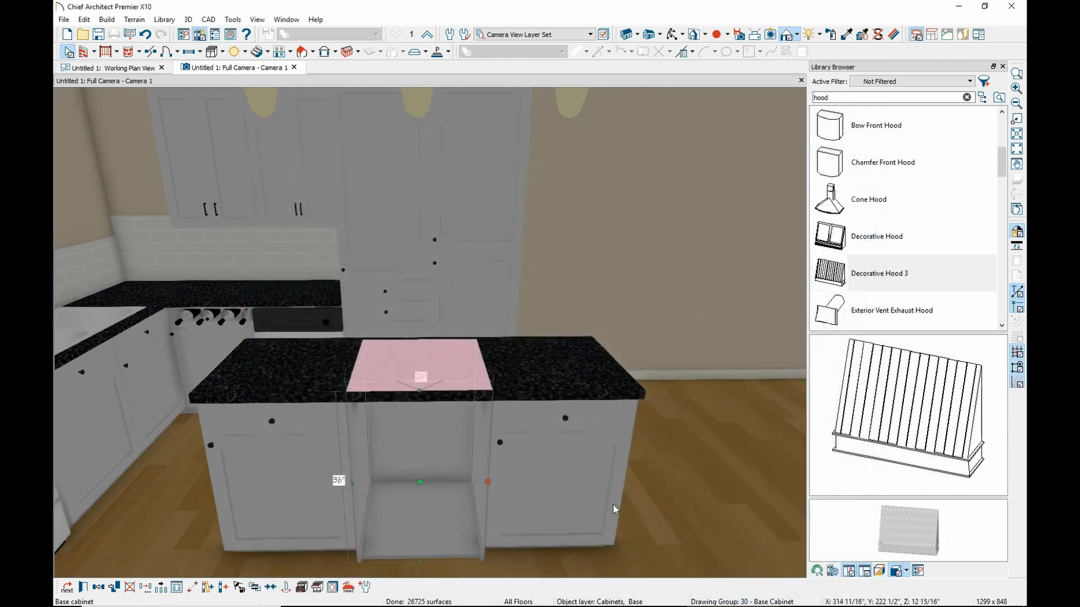
Set the toe kick height of the island's left base cabinet to 0"
{"action": "double_click", "coordinate": [257, 531]}
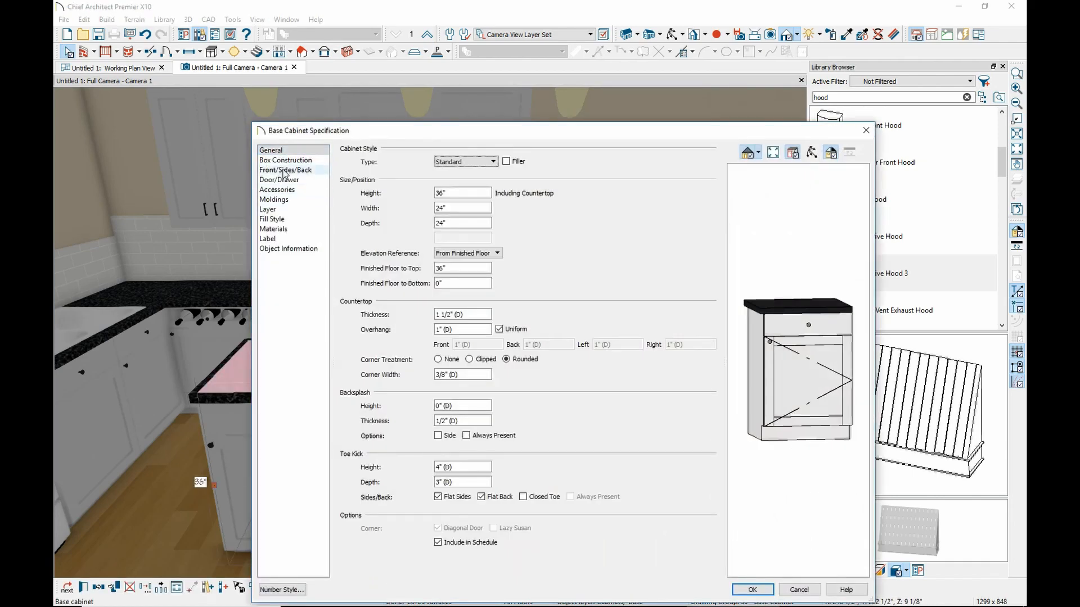
{"action": "left_click", "coordinate": [286, 161]}
{"action": "left_click", "coordinate": [292, 170]}
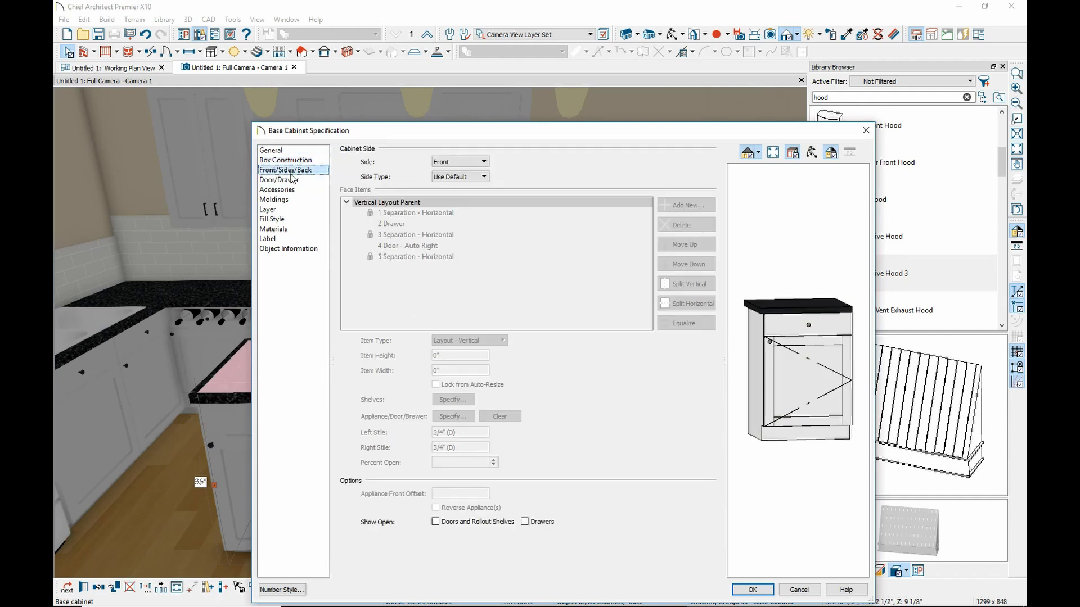
{"action": "left_click", "coordinate": [296, 152]}
{"action": "double_click", "coordinate": [462, 467]}
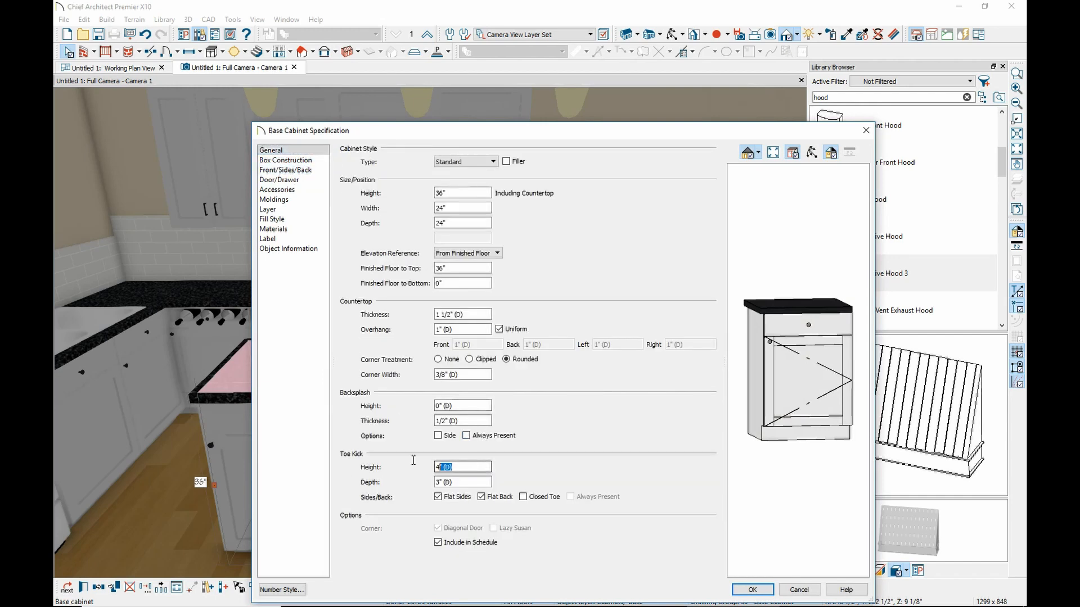
{"action": "type", "text": "0"}
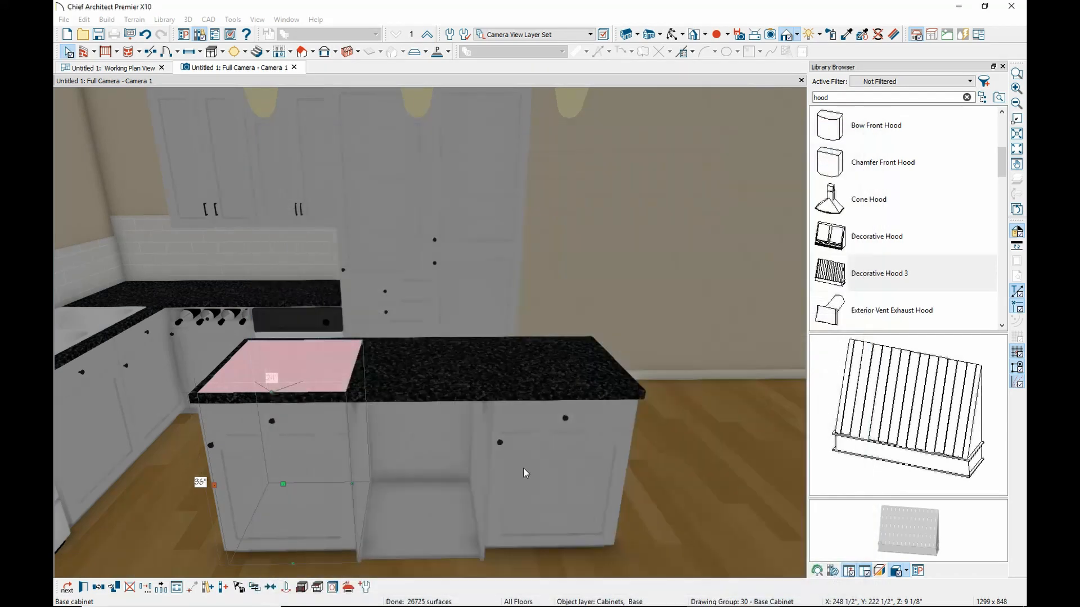
{"action": "left_click", "coordinate": [752, 589]}
Copy the left island cabinet's properties onto the right island cabinet so its toe kick matches
{"action": "left_click", "coordinate": [533, 495]}
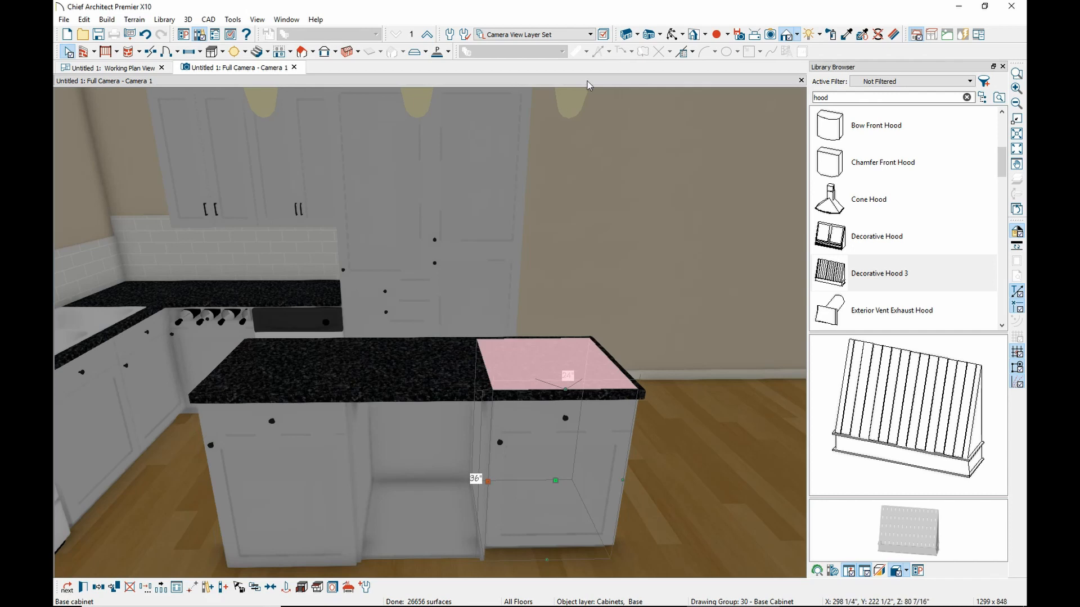
{"action": "left_click", "coordinate": [862, 34]}
{"action": "left_click", "coordinate": [298, 473]}
{"action": "left_click", "coordinate": [562, 468]}
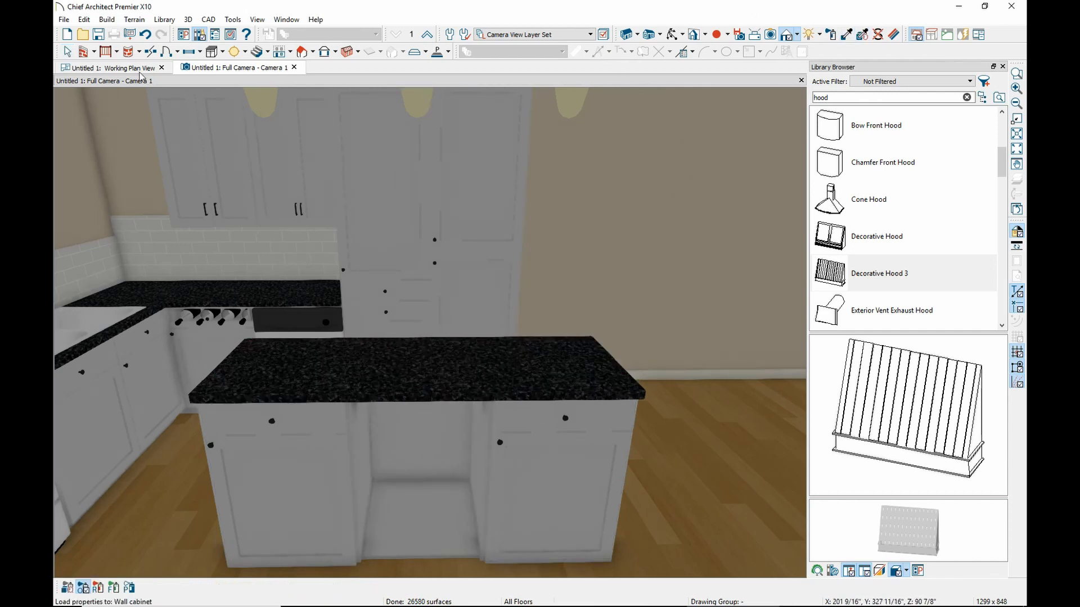
{"action": "left_click", "coordinate": [67, 54]}
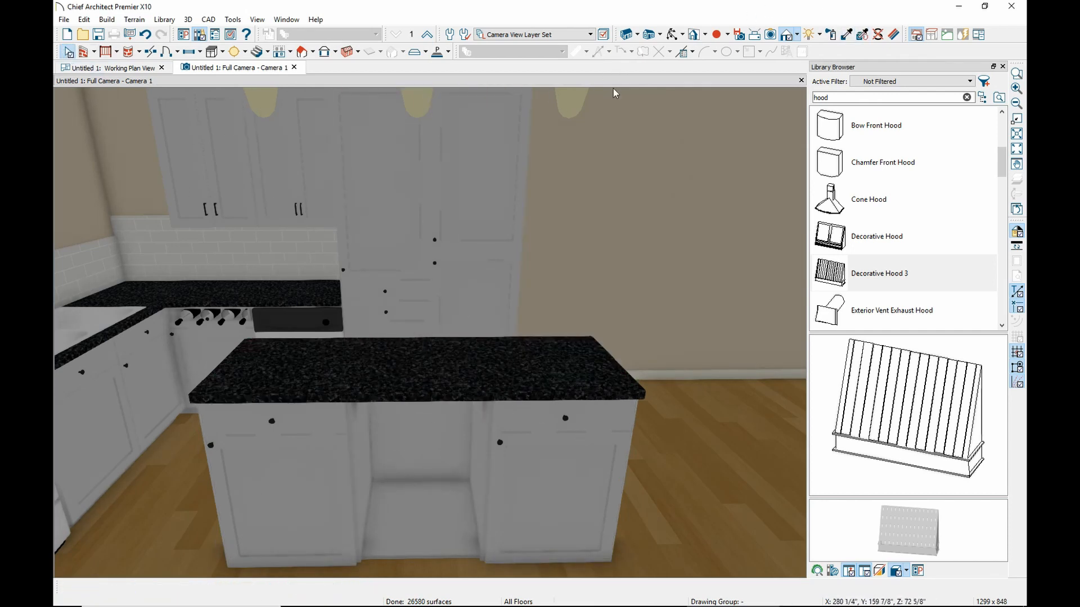
Search the library for "bar" and place the Barraute 30.25" Bar Stool in the plan, in front of the island's middle cabinet
{"action": "double_click", "coordinate": [877, 98]}
{"action": "type", "text": "bar"}
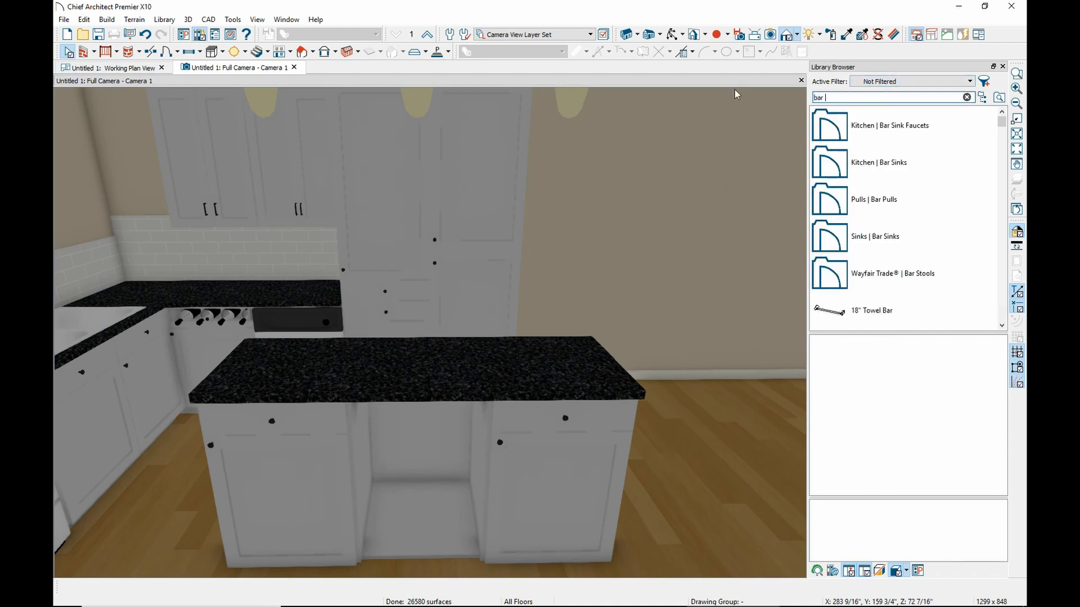
{"action": "scroll", "coordinate": [848, 276], "scroll_direction": "down", "scroll_amount": 5}
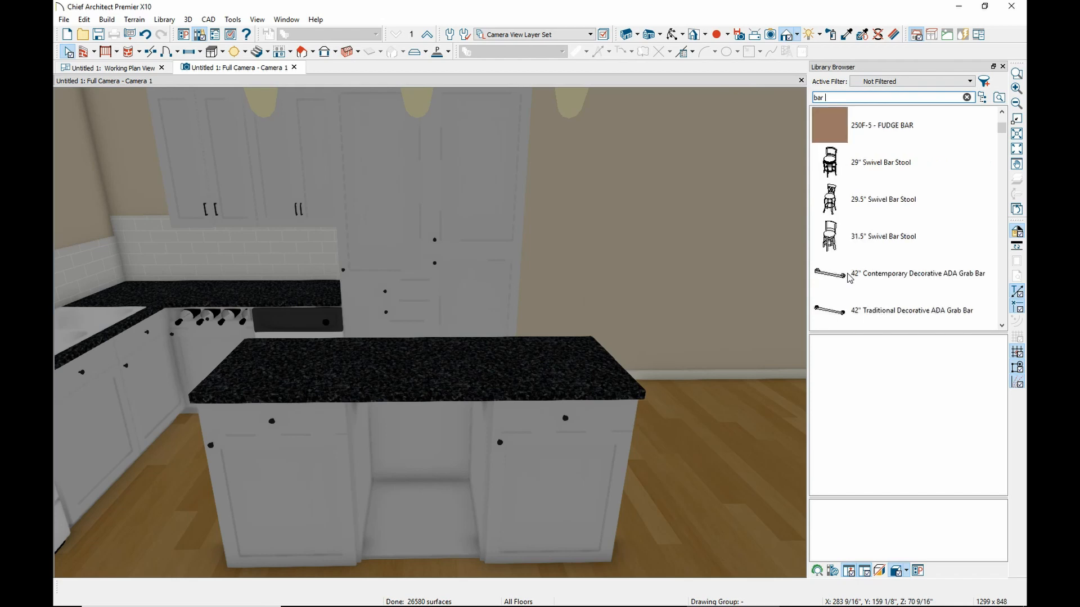
{"action": "scroll", "coordinate": [849, 276], "scroll_direction": "down", "scroll_amount": 5}
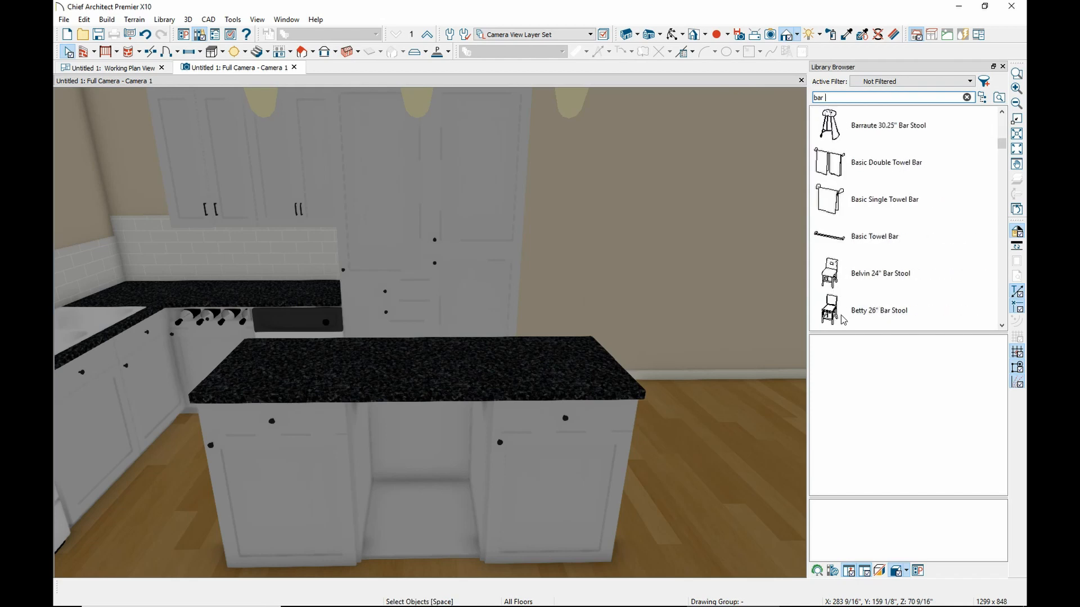
{"action": "scroll", "coordinate": [842, 316], "scroll_direction": "down", "scroll_amount": 1}
{"action": "scroll", "coordinate": [829, 251], "scroll_direction": "down", "scroll_amount": 1}
{"action": "scroll", "coordinate": [828, 248], "scroll_direction": "up", "scroll_amount": 2}
{"action": "scroll", "coordinate": [829, 251], "scroll_direction": "up", "scroll_amount": 1}
{"action": "left_click", "coordinate": [889, 236]}
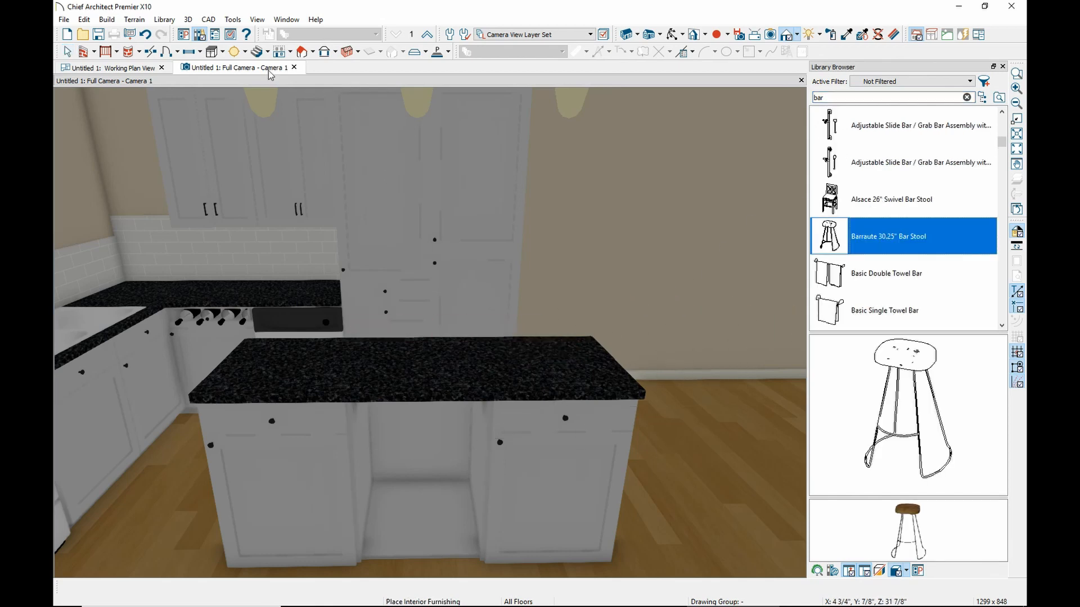
{"action": "left_click", "coordinate": [113, 67]}
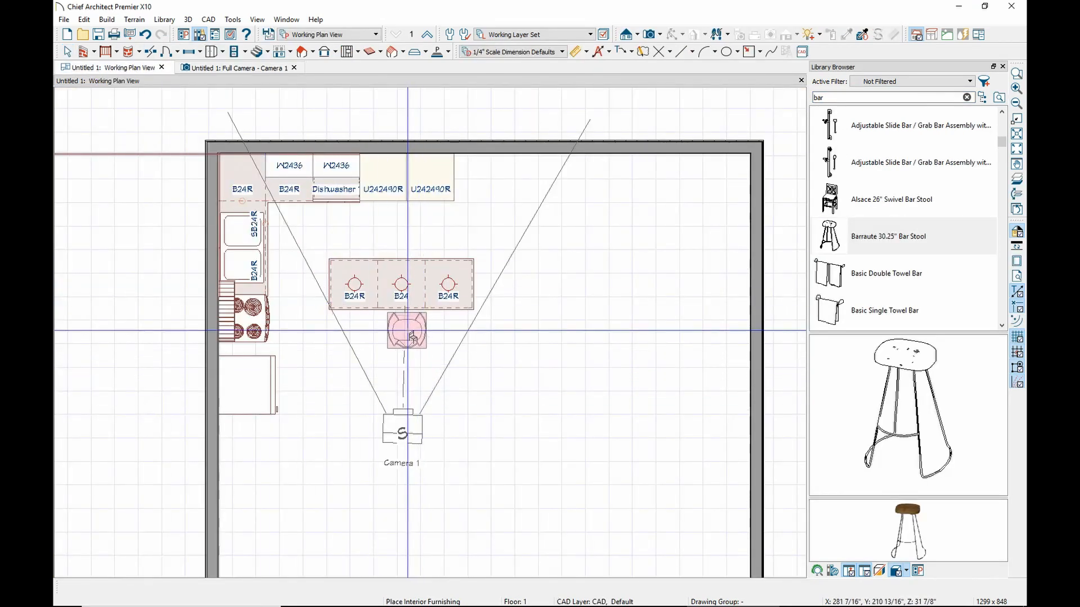
{"action": "left_click", "coordinate": [404, 337]}
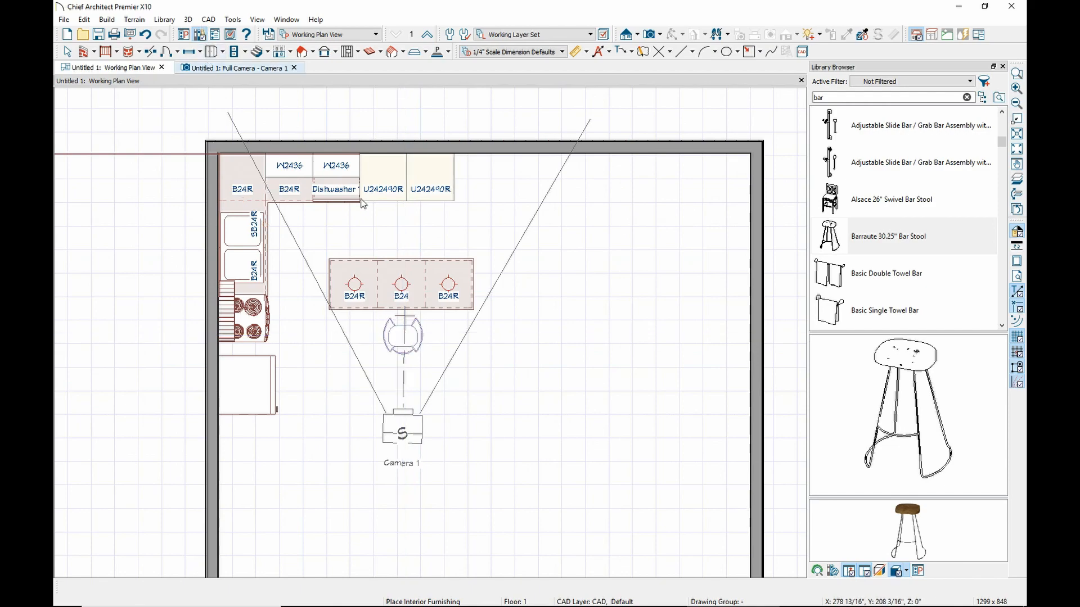
In the camera view, make the right island cabinet's countertop overhang non-uniform and set its right overhang to 25"
{"action": "left_click", "coordinate": [205, 65]}
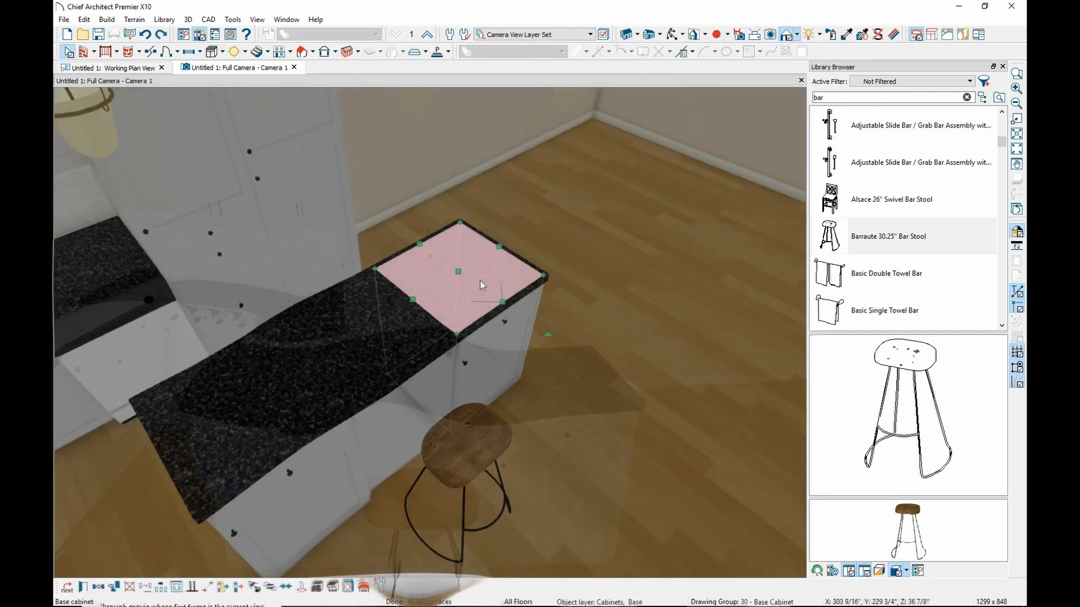
{"action": "double_click", "coordinate": [481, 284]}
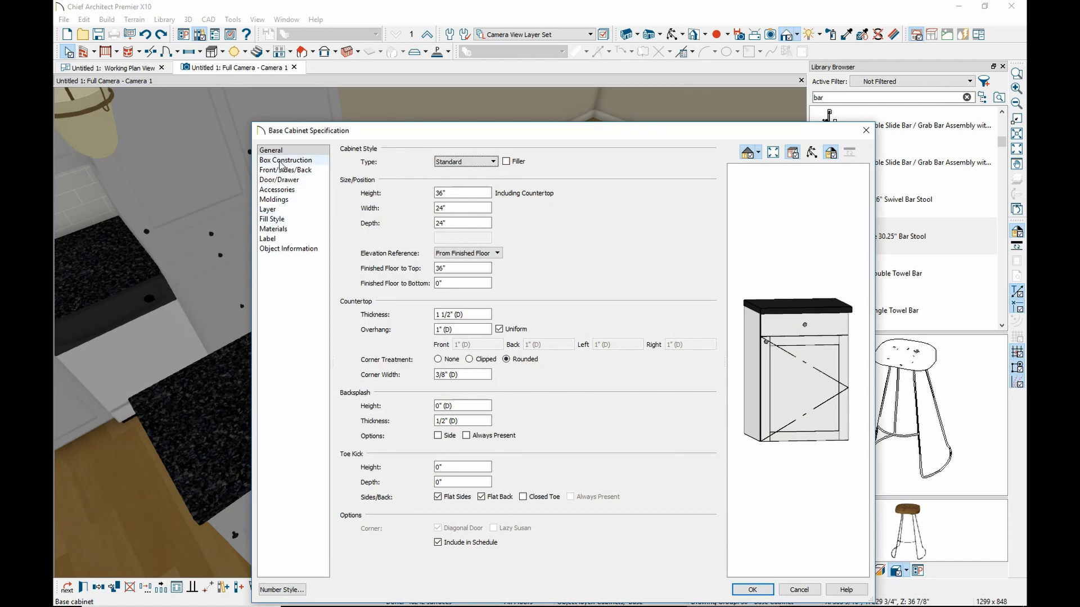
{"action": "left_click", "coordinate": [498, 329]}
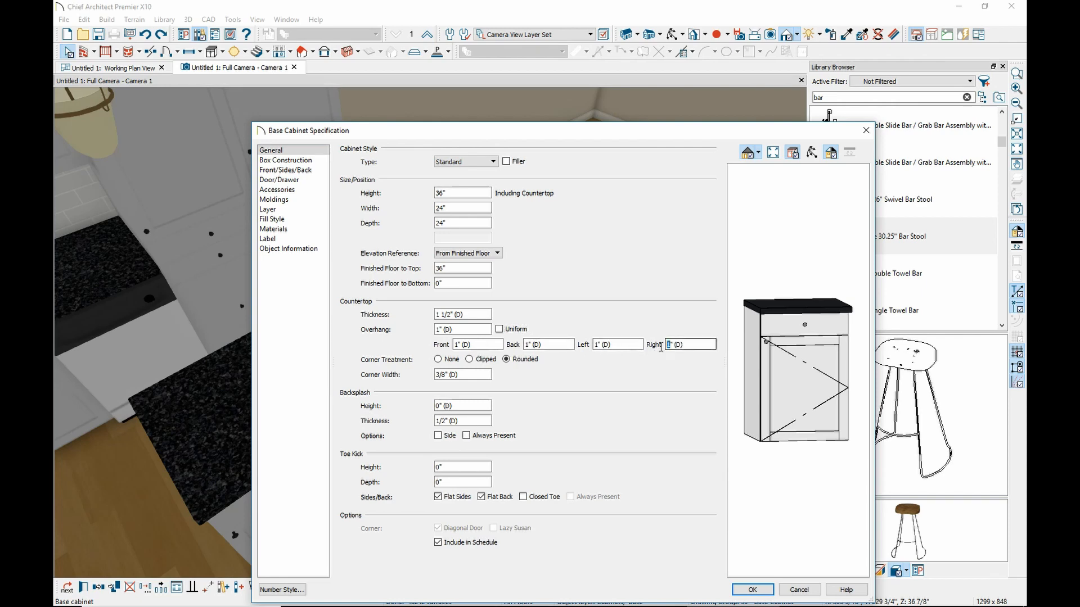
{"action": "double_click", "coordinate": [680, 345]}
{"action": "type", "text": "25"}
{"action": "left_click", "coordinate": [753, 590]}
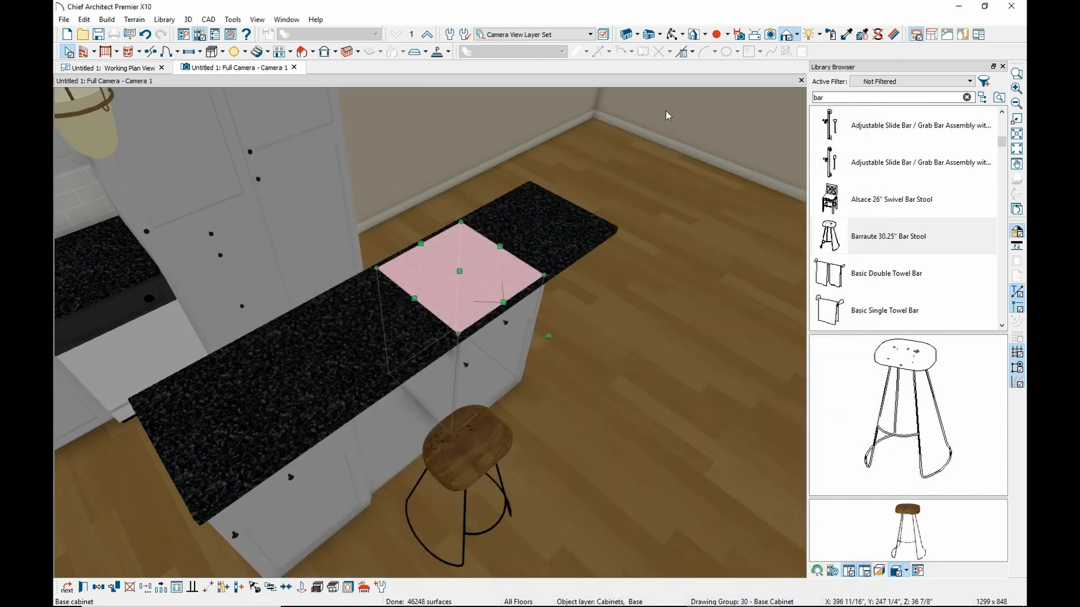
Place a light on the kitchen ceiling in front of the refrigerator
{"action": "left_click", "coordinate": [675, 35]}
{"action": "left_click_drag", "start_coordinate": [303, 468], "coordinate": [424, 440]}
{"action": "scroll", "coordinate": [424, 440], "scroll_direction": "down", "scroll_amount": 1}
{"action": "scroll", "coordinate": [424, 440], "scroll_direction": "up", "scroll_amount": 3}
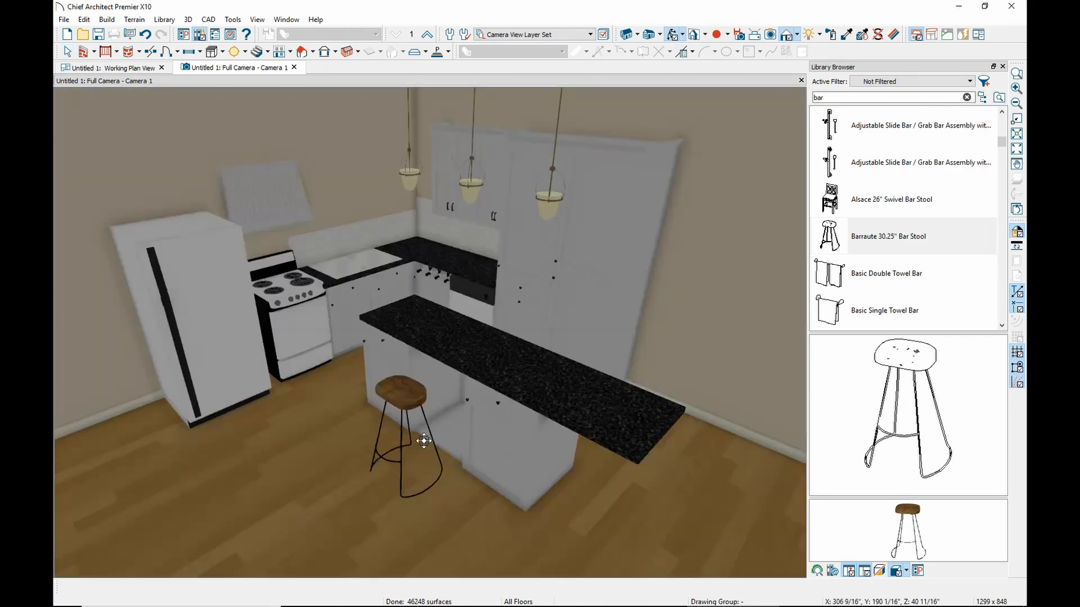
{"action": "left_click_drag", "start_coordinate": [461, 399], "coordinate": [520, 355]}
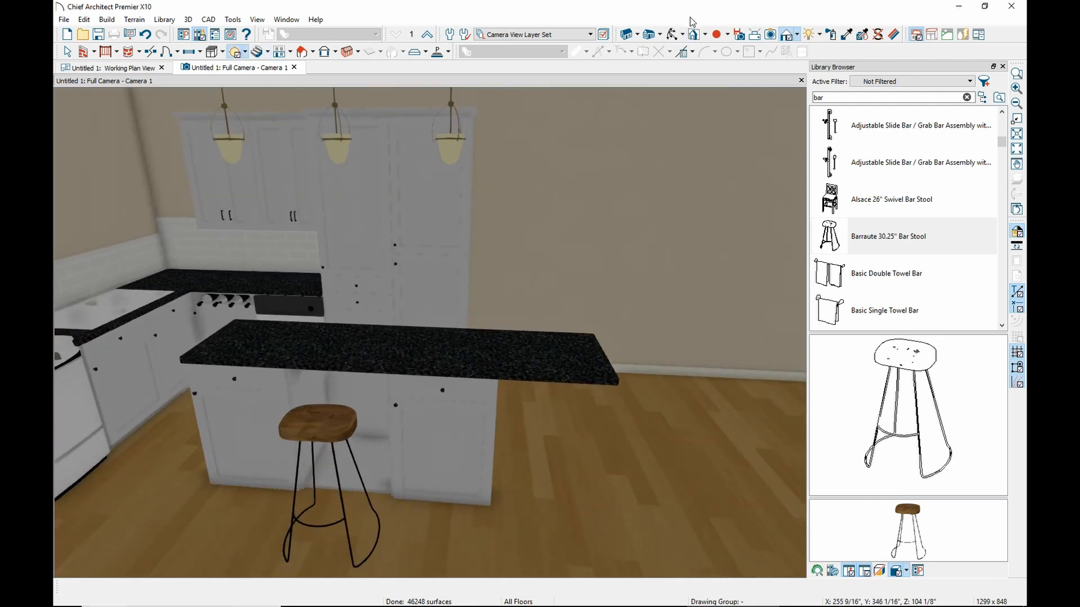
{"action": "left_click", "coordinate": [674, 35]}
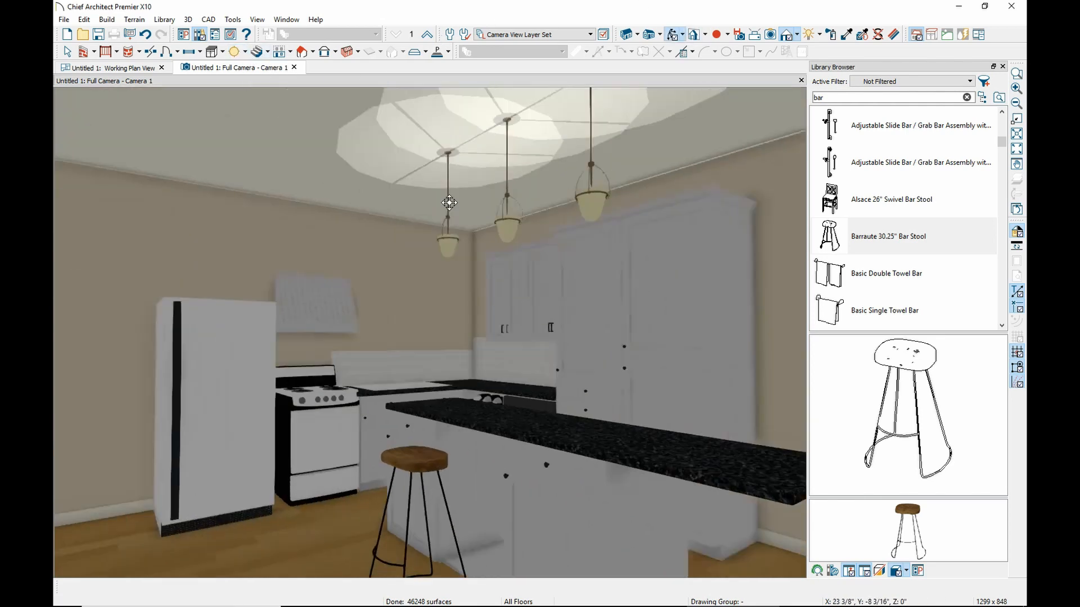
{"action": "left_click_drag", "start_coordinate": [448, 202], "coordinate": [433, 196]}
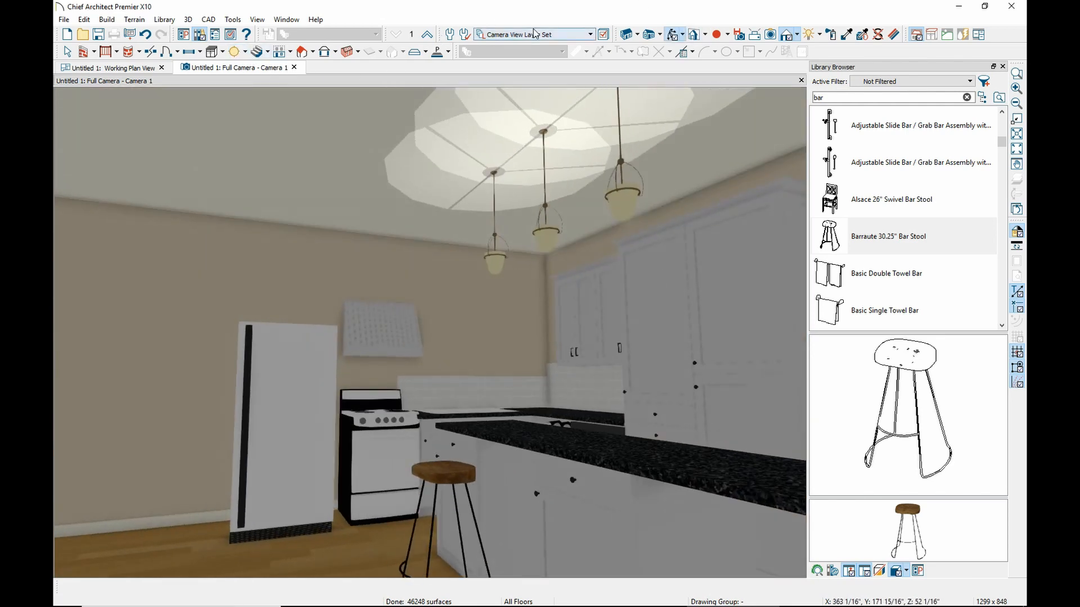
{"action": "left_click", "coordinate": [236, 51]}
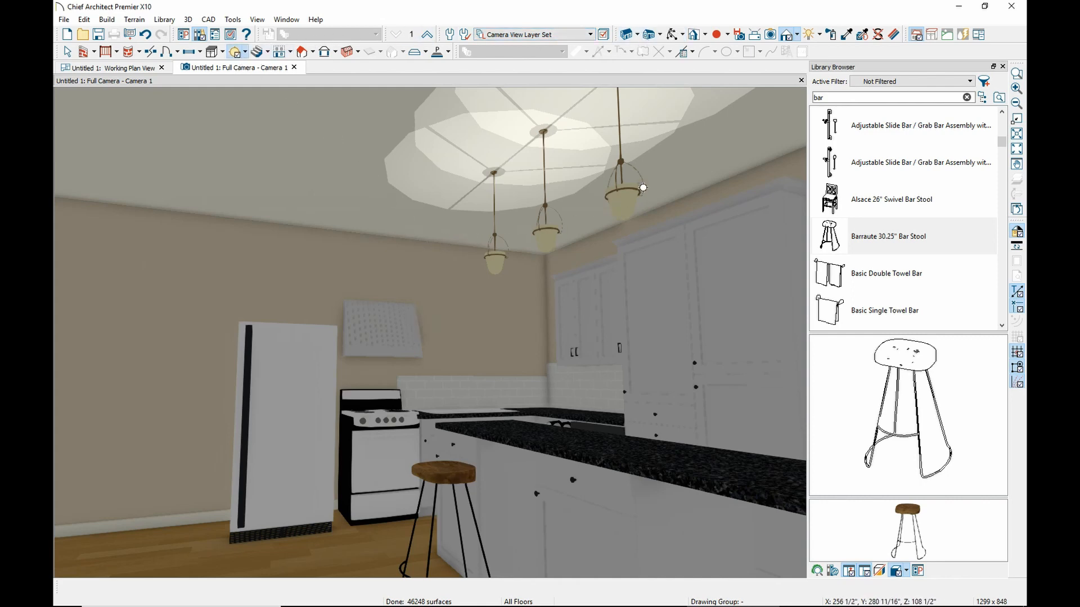
{"action": "left_click", "coordinate": [293, 197]}
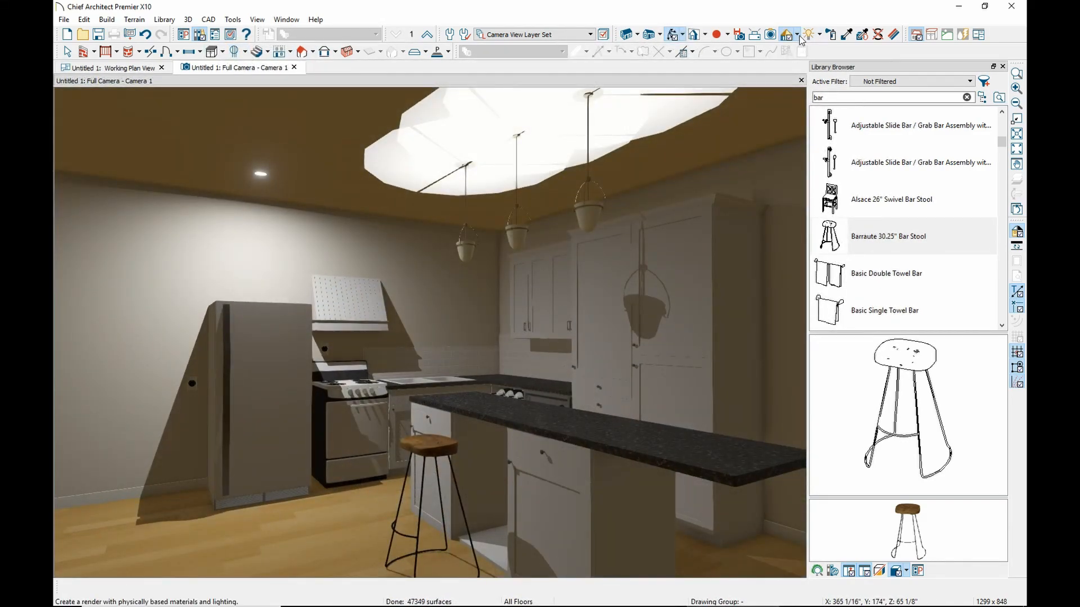
Preview the kitchen in the Vector View, Glass House, Duotone and Painting rendering techniques, and return to Physically Based
{"action": "left_click", "coordinate": [796, 35]}
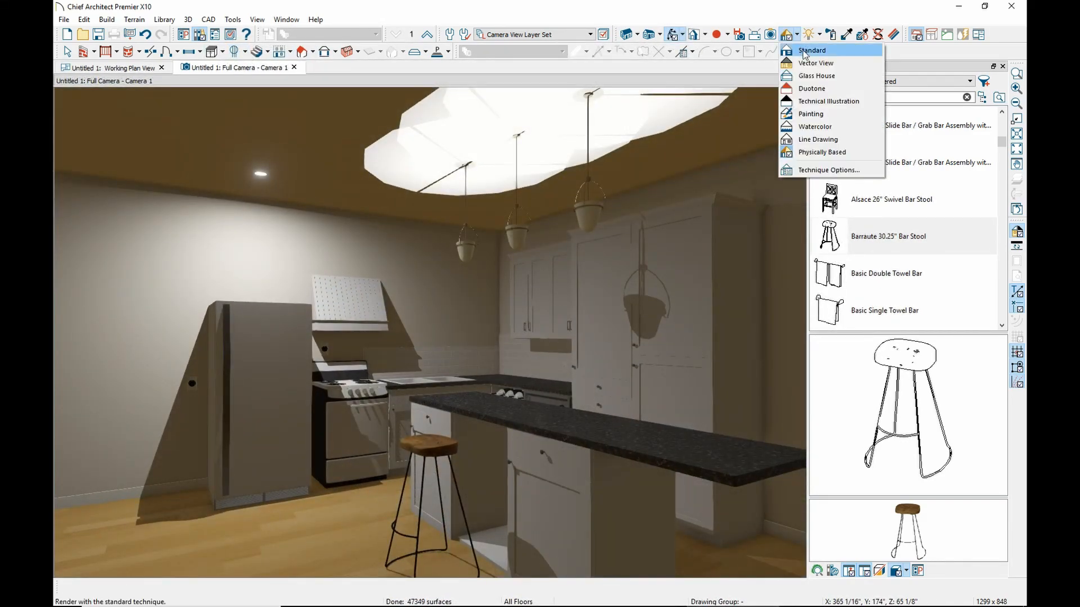
{"action": "left_click", "coordinate": [816, 63]}
{"action": "left_click", "coordinate": [797, 35]}
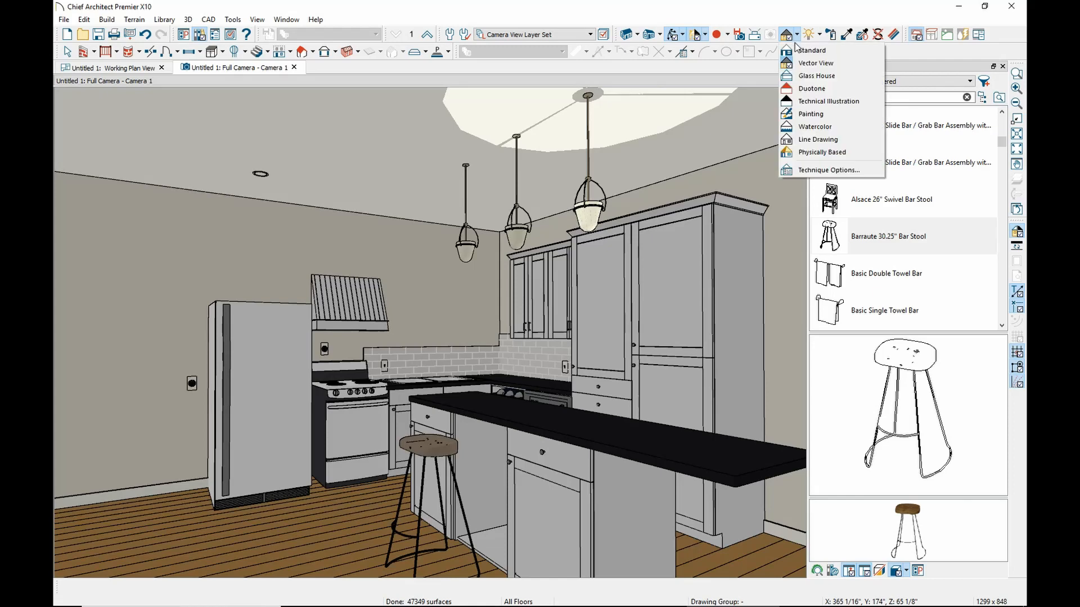
{"action": "left_click", "coordinate": [816, 76]}
{"action": "left_click", "coordinate": [797, 35]}
{"action": "left_click", "coordinate": [811, 88]}
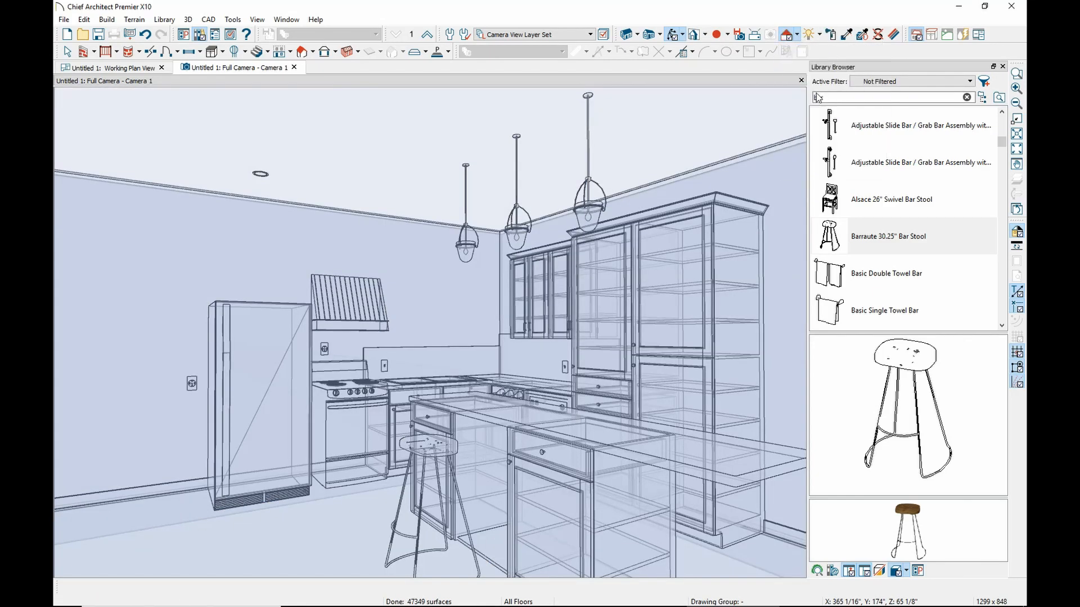
{"action": "left_click", "coordinate": [797, 34]}
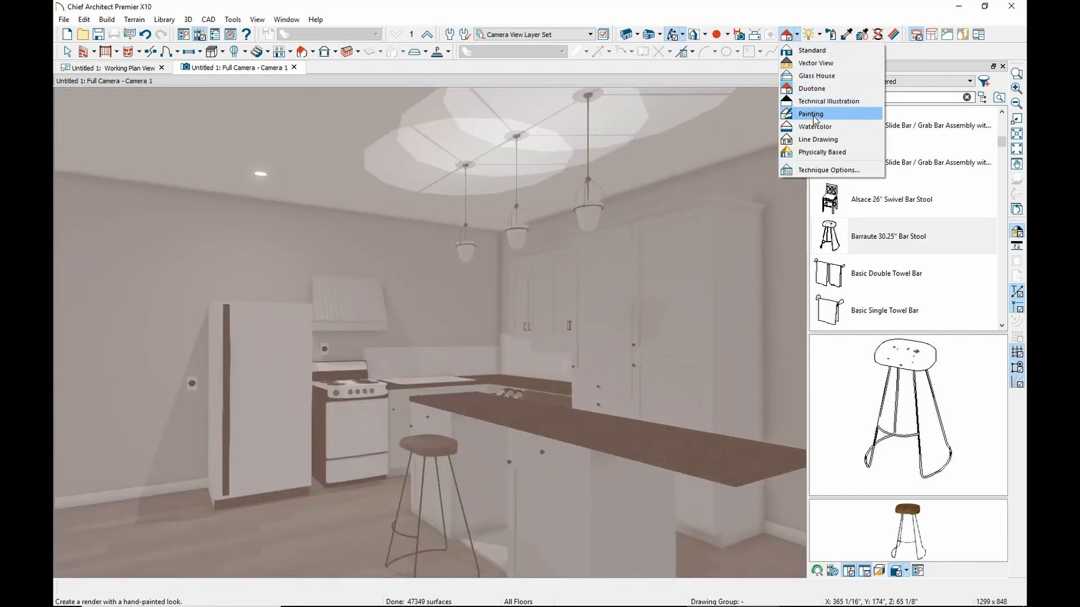
{"action": "left_click", "coordinate": [813, 87]}
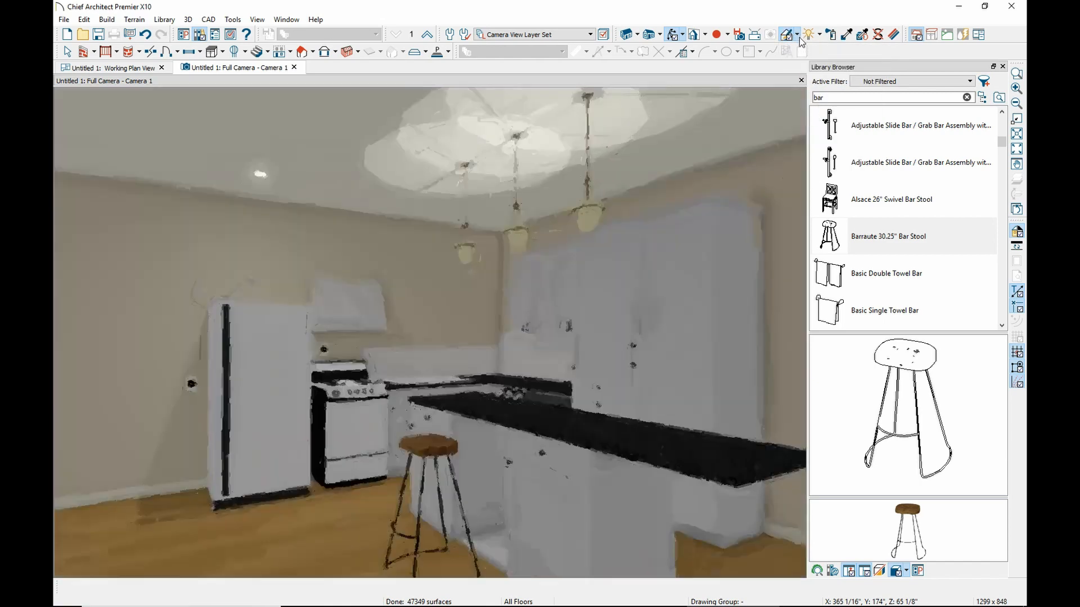
{"action": "left_click", "coordinate": [797, 35]}
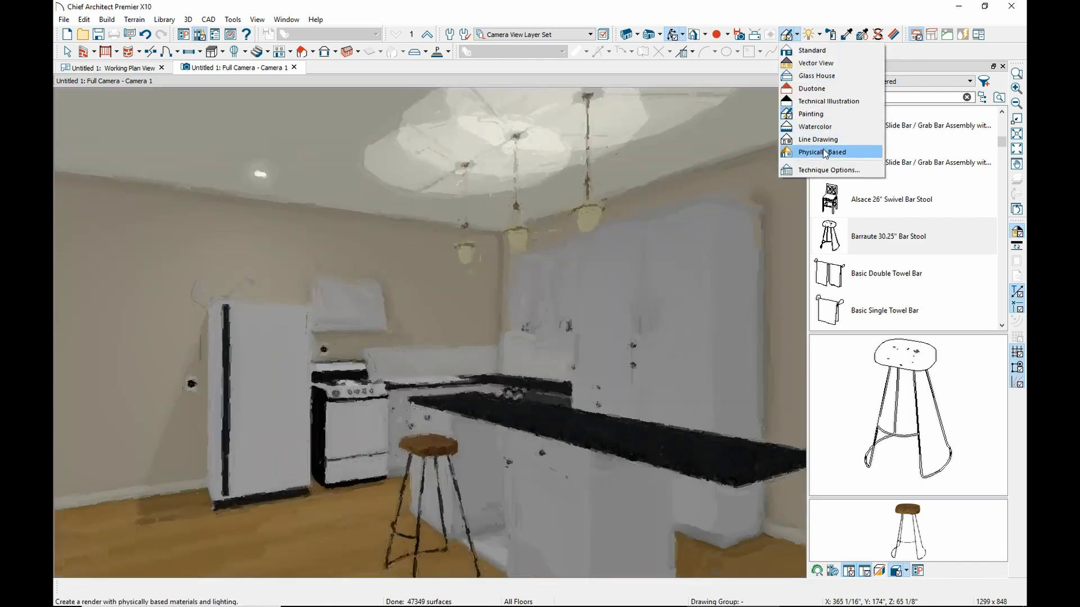
{"action": "left_click", "coordinate": [815, 152]}
{"action": "left_click", "coordinate": [797, 36]}
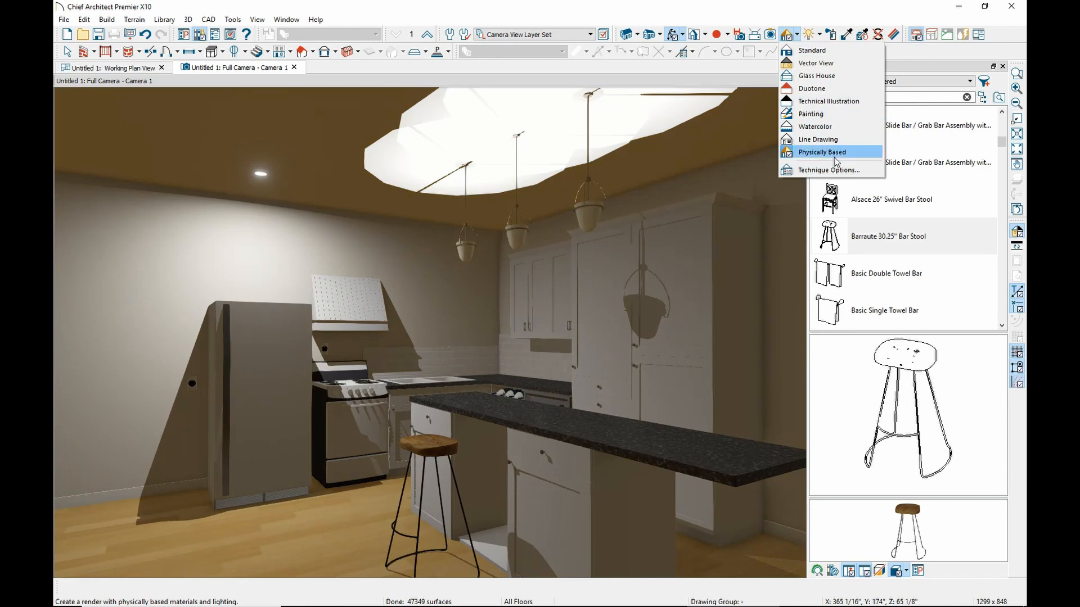
{"action": "left_click", "coordinate": [188, 21]}
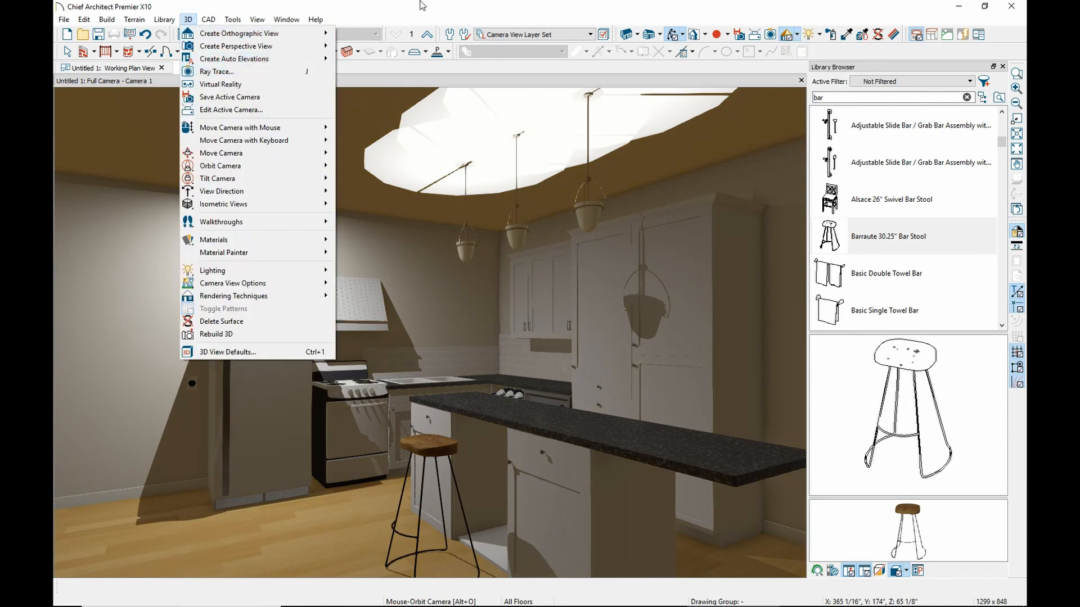
{"action": "left_click", "coordinate": [217, 72]}
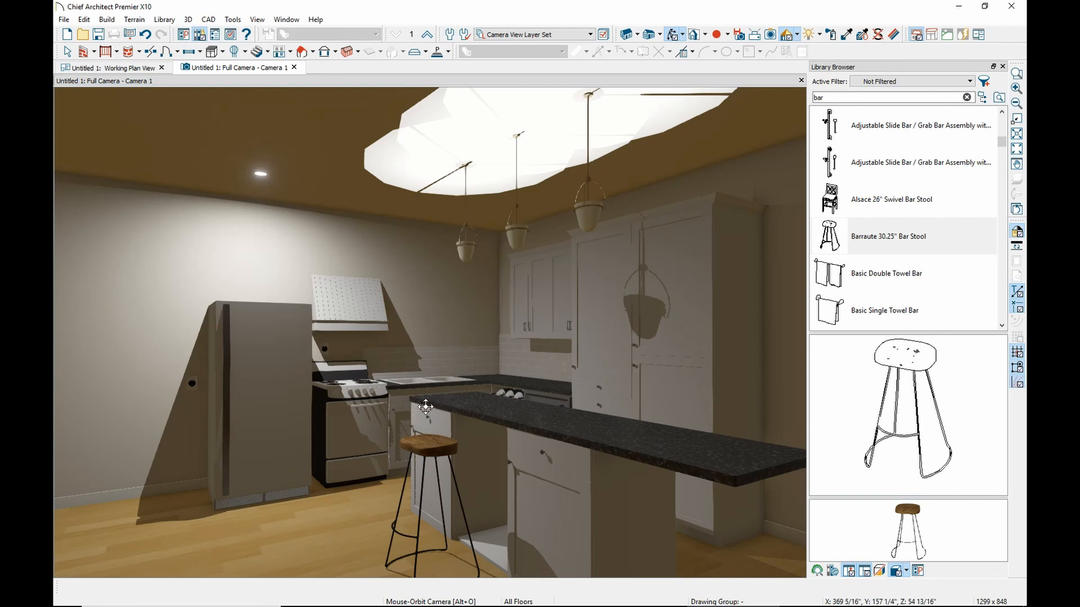